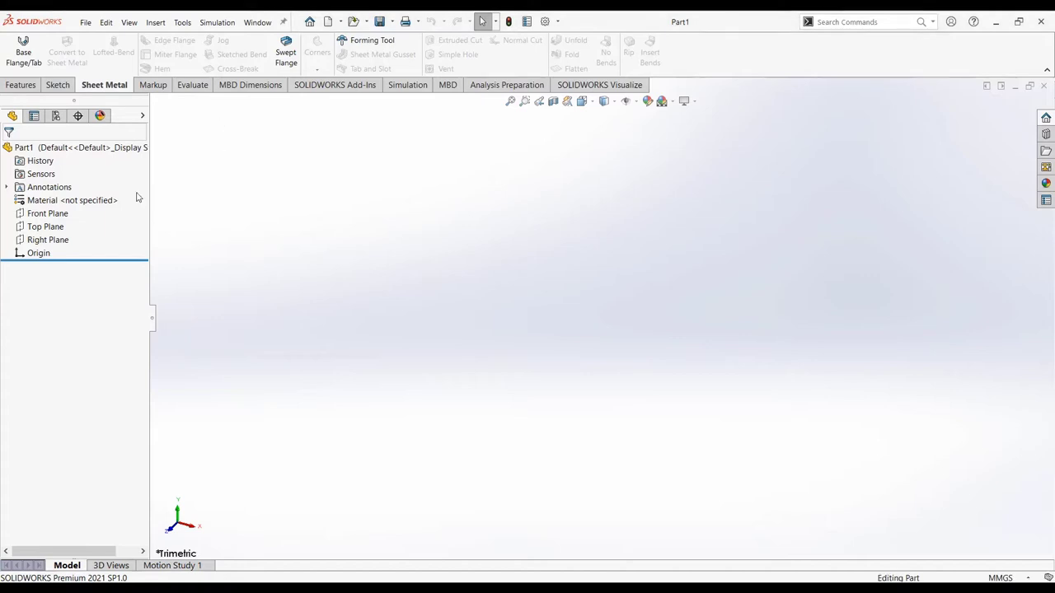
Draw a centre rectangle on the Front Plane, centred at the origin
left_click(48, 213)
left_click(111, 199)
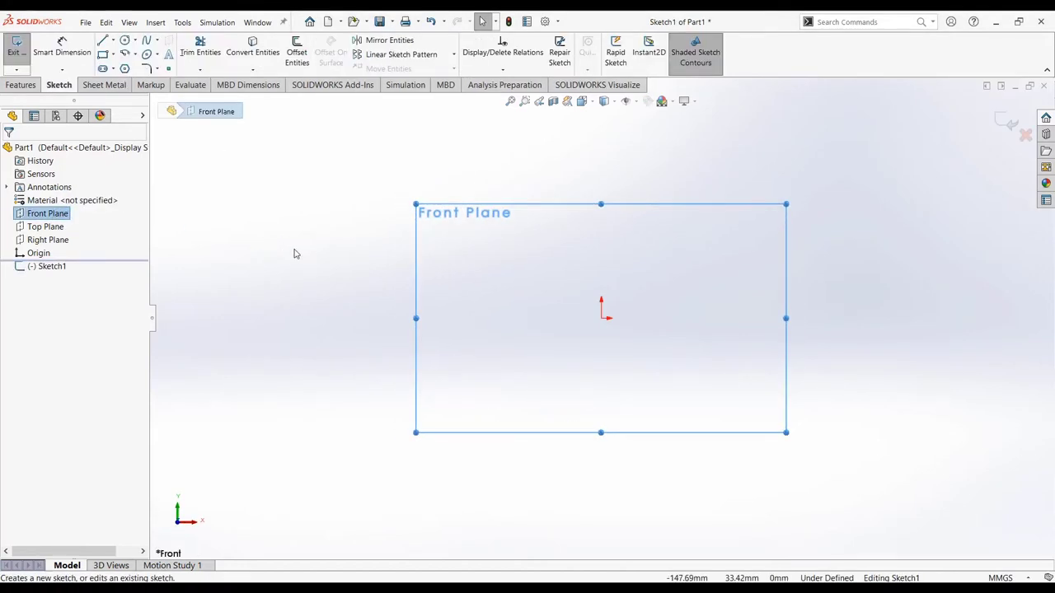
left_click(114, 54)
left_click(144, 82)
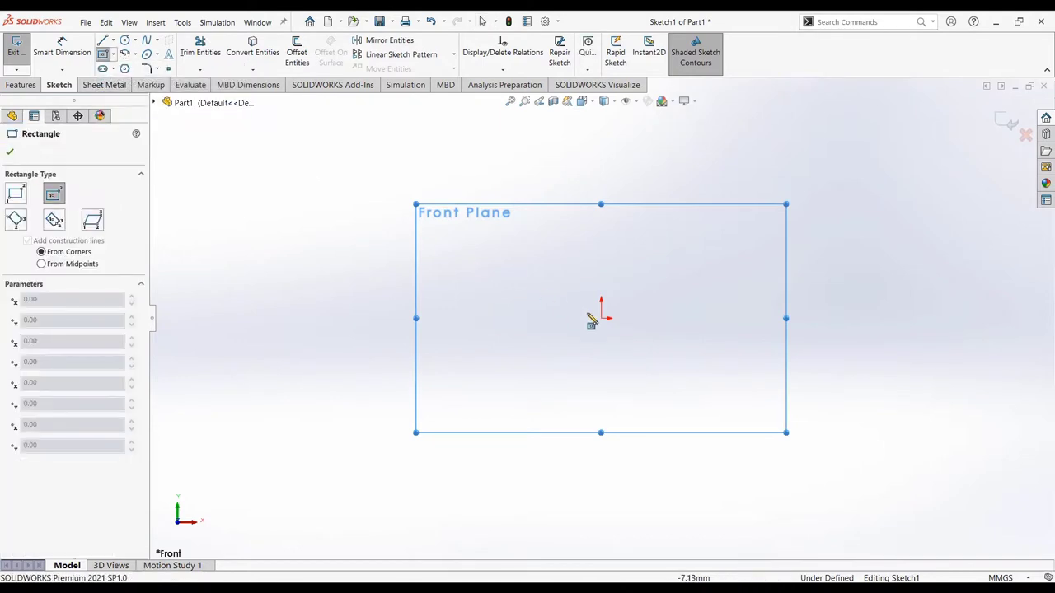
left_click(601, 317)
left_click(669, 375)
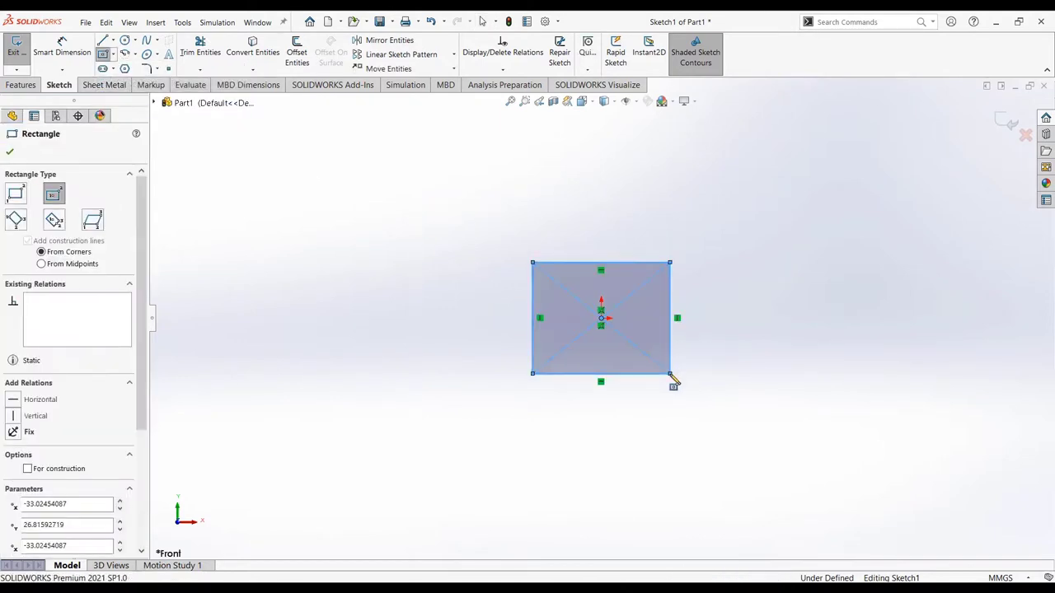
key("Escape")
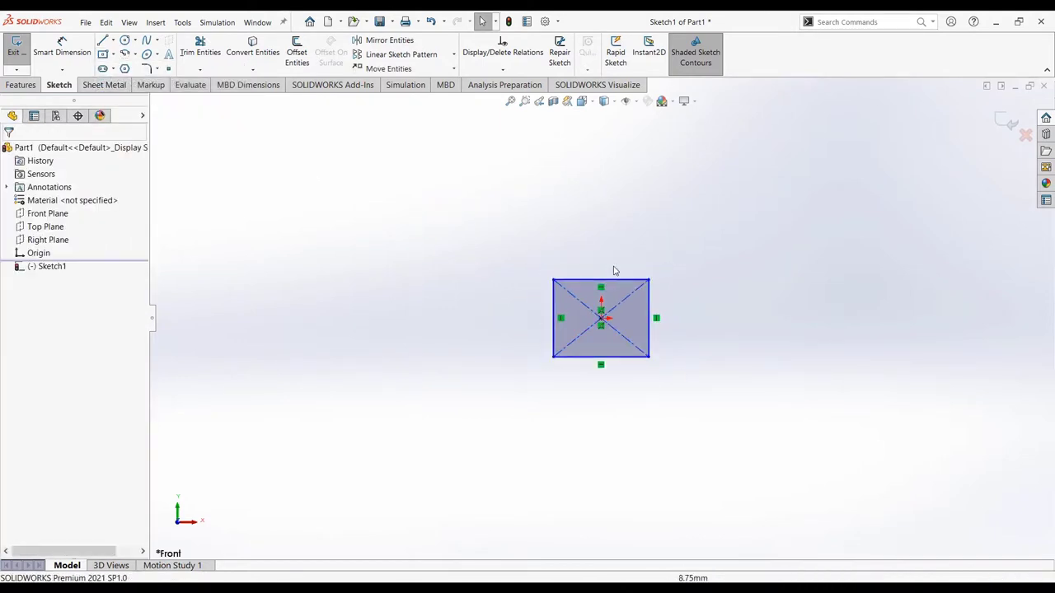
Dimension the rectangle's width and height to 20, making a 20 × 20 square
left_click(62, 49)
left_click(606, 281)
left_click(610, 227)
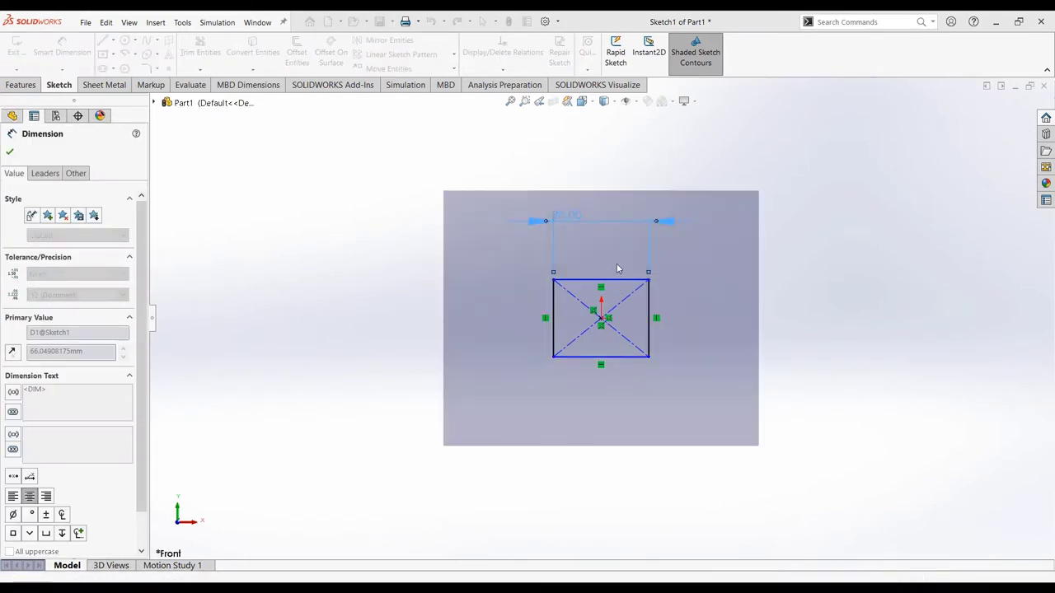
type("20")
key("Return")
left_click(674, 318)
type("20")
key("Return")
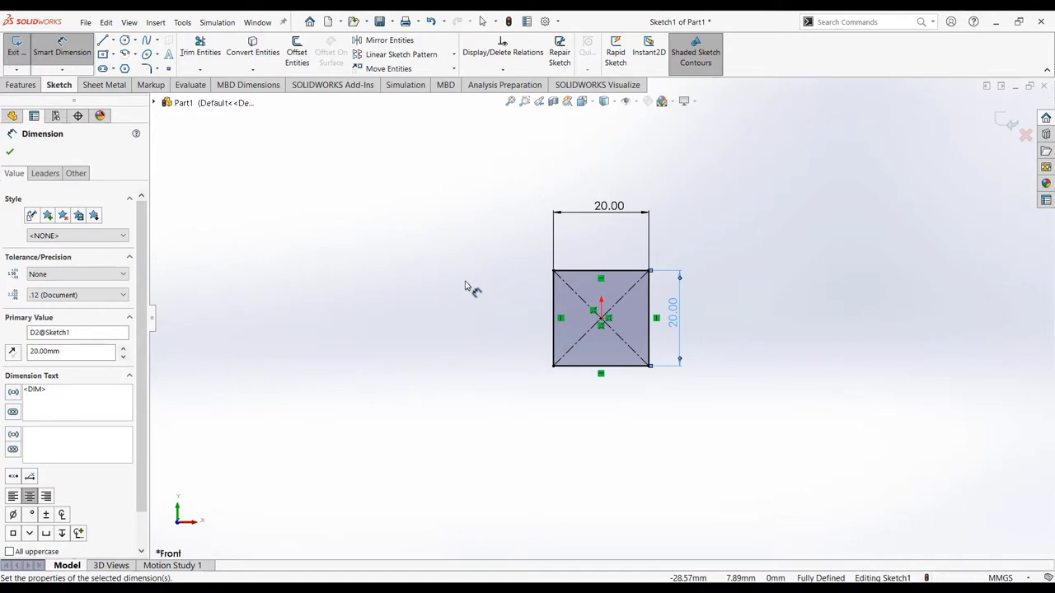
key("Escape")
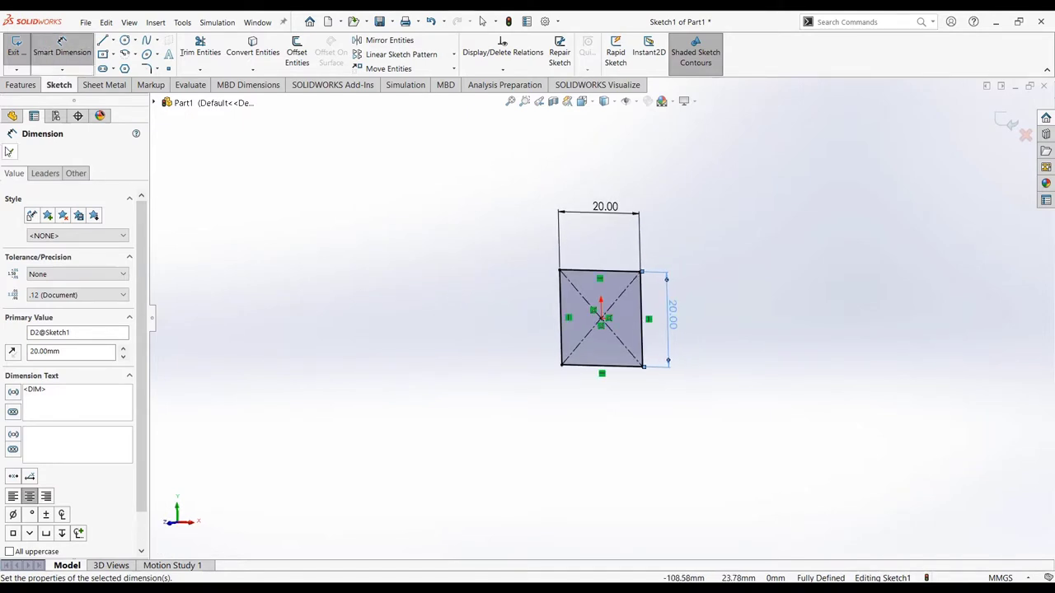
Start a Blind Extruded Boss, cancel it, and switch the document units to CGS
left_click(20, 85)
left_click(30, 52)
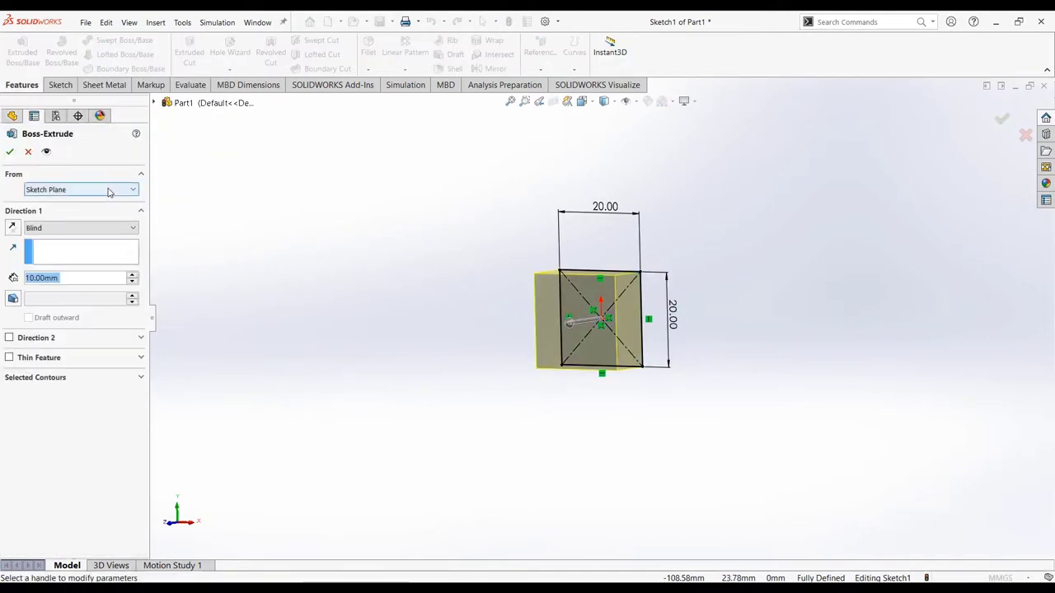
left_click(80, 227)
left_click(49, 238)
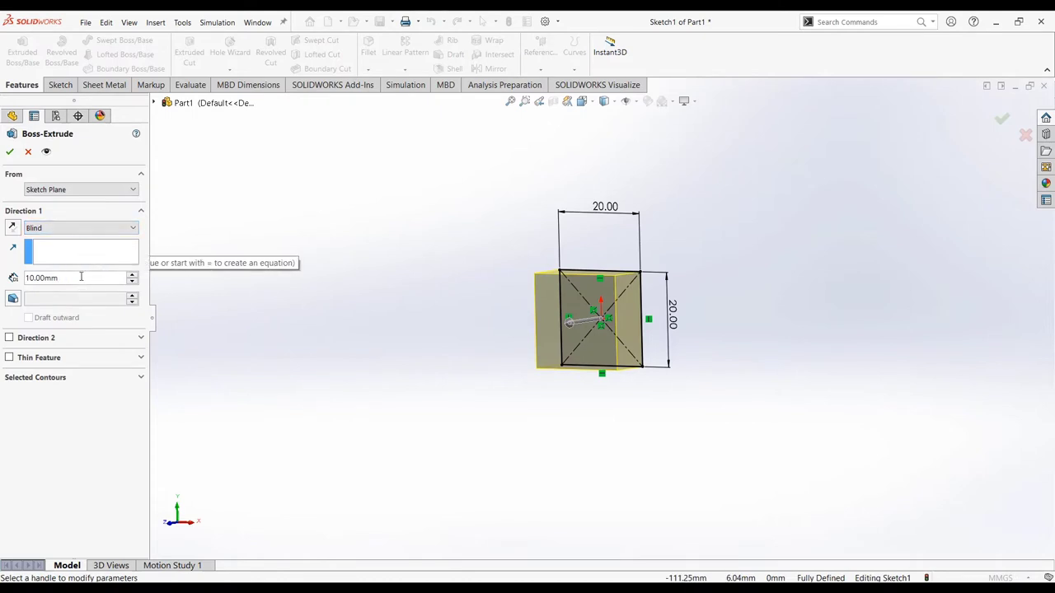
left_click(27, 152)
left_click(999, 577)
left_click(948, 518)
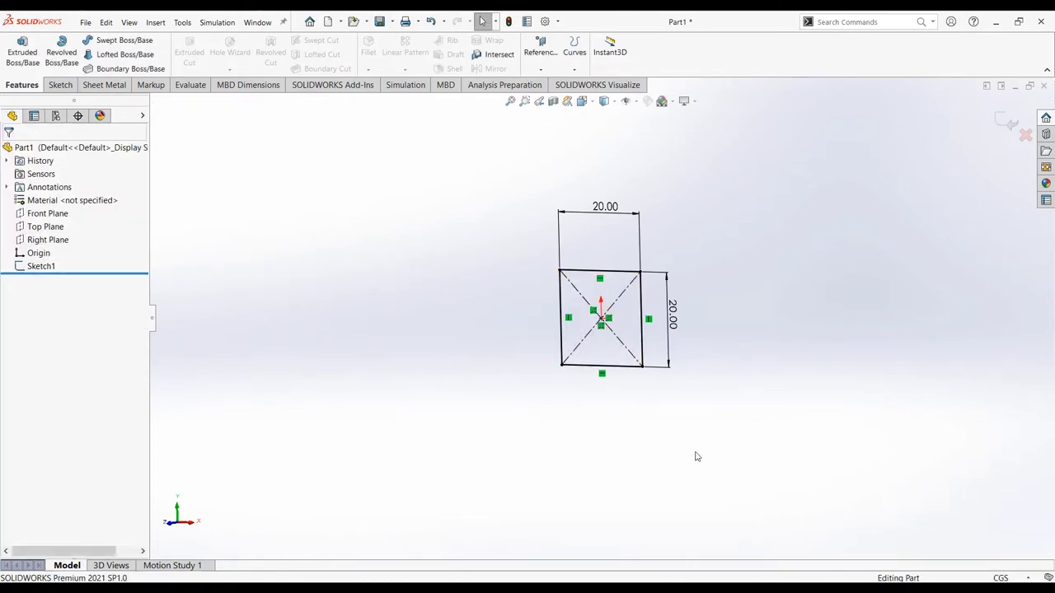
Edit Sketch1 and change both square dimensions to 20 cm
left_click(28, 266)
left_click(495, 244)
left_click(616, 174)
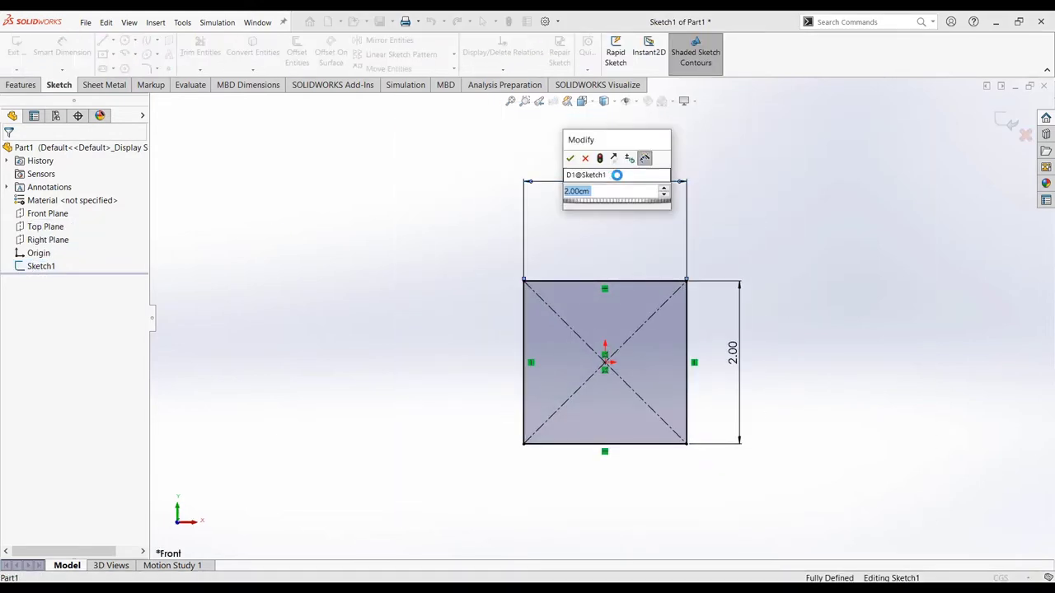
type("20")
key("Return")
double_click(915, 324)
type("20")
key("Return")
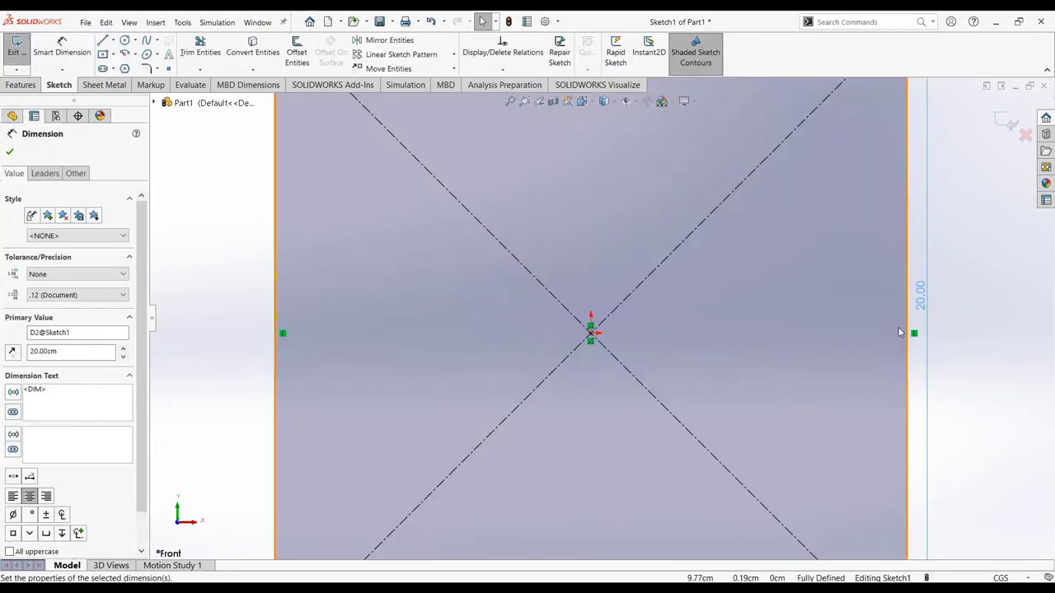
key("f")
key("Escape")
Extrude the square 20 cm into a solid block
left_click(22, 85)
left_click(23, 52)
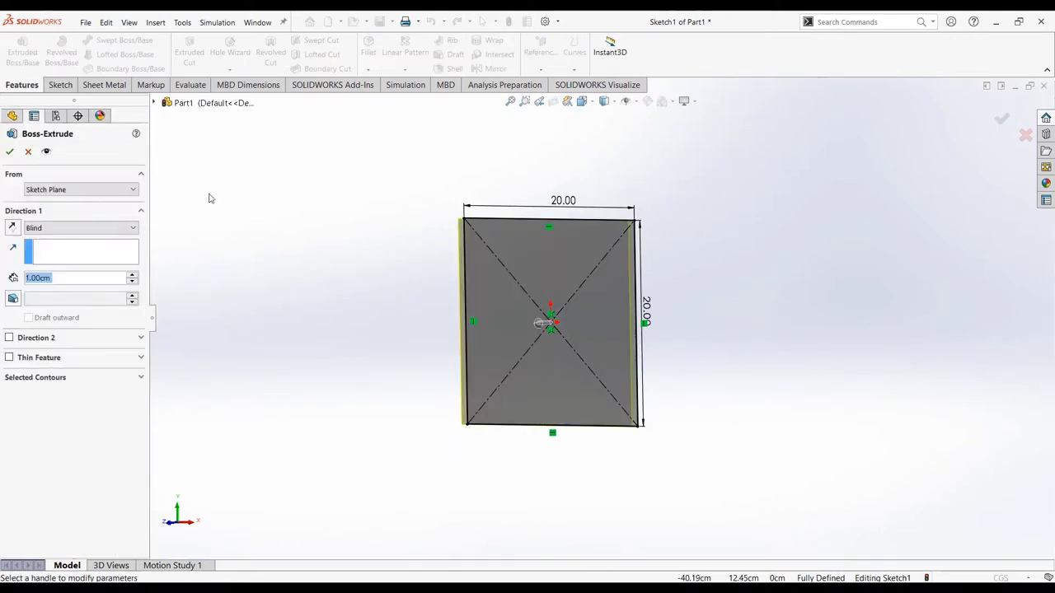
type("20")
left_click(10, 151)
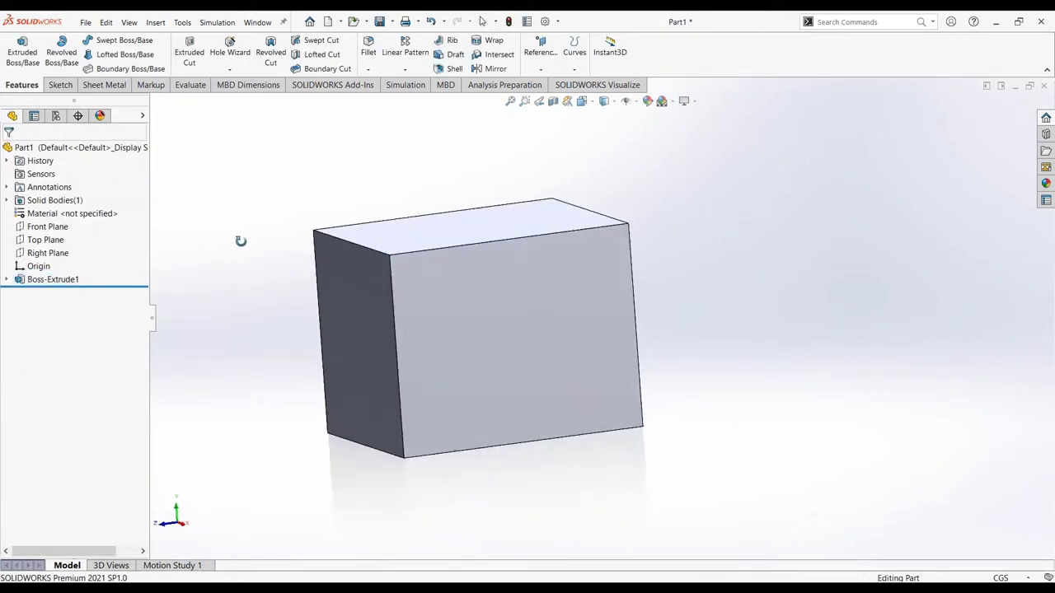
Sketch on the block's end face and offset its edges 2 cm outward
left_click(336, 260)
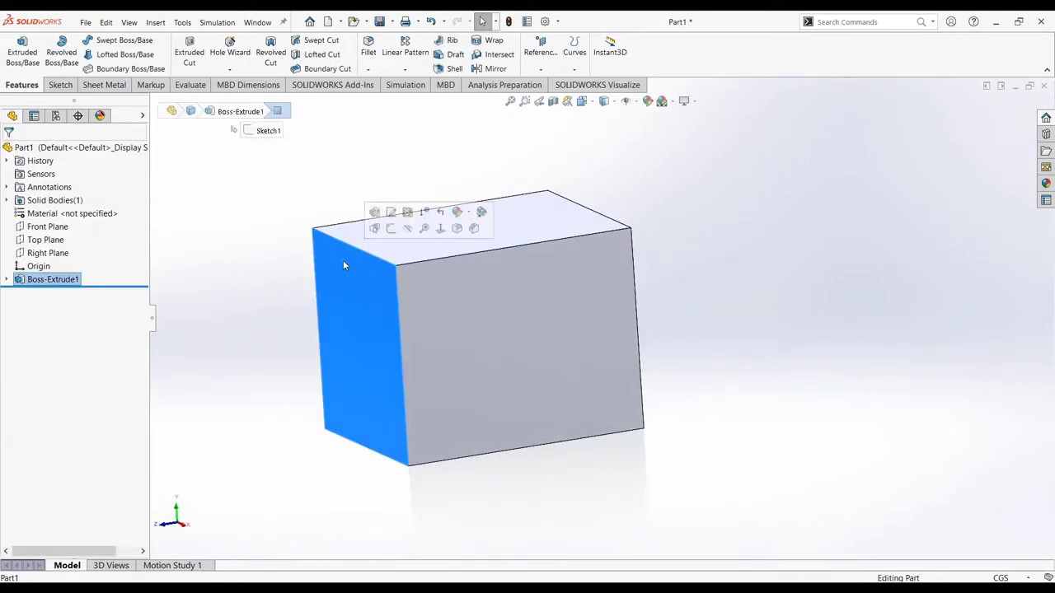
left_click(391, 237)
left_click(296, 52)
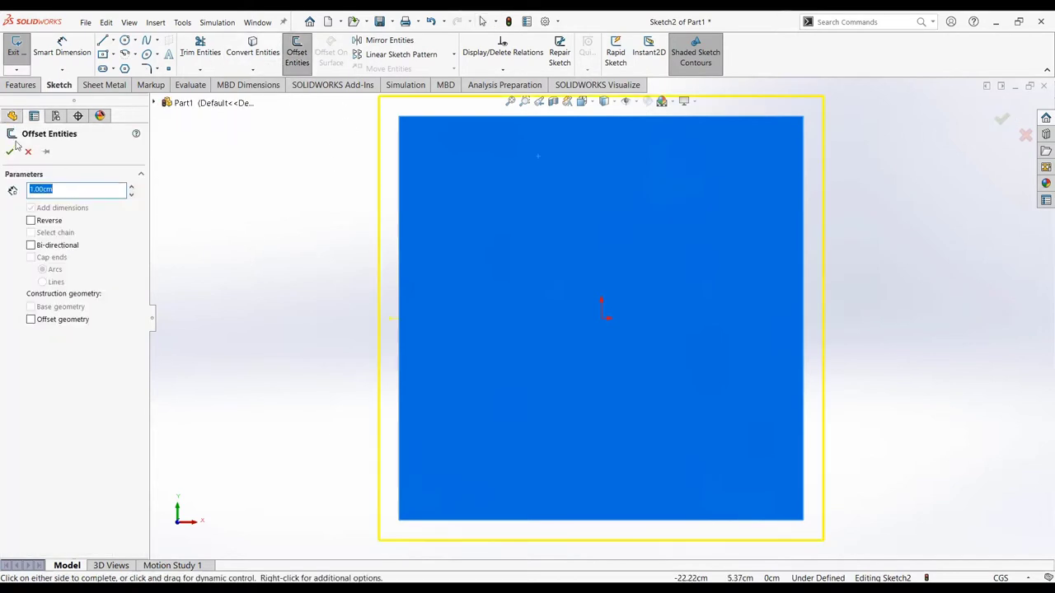
type("2")
key("Return")
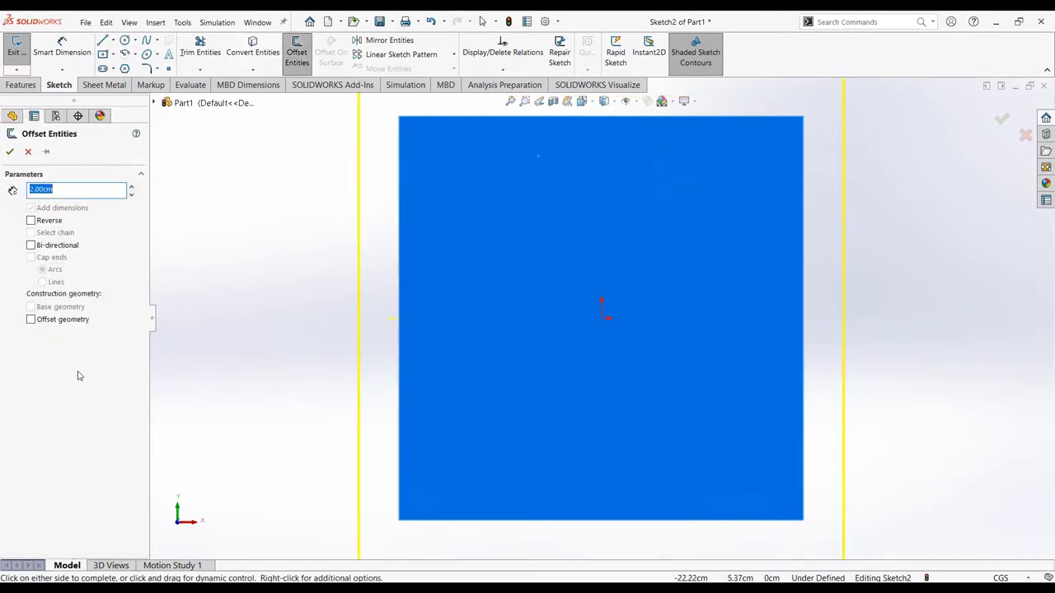
left_click(10, 153)
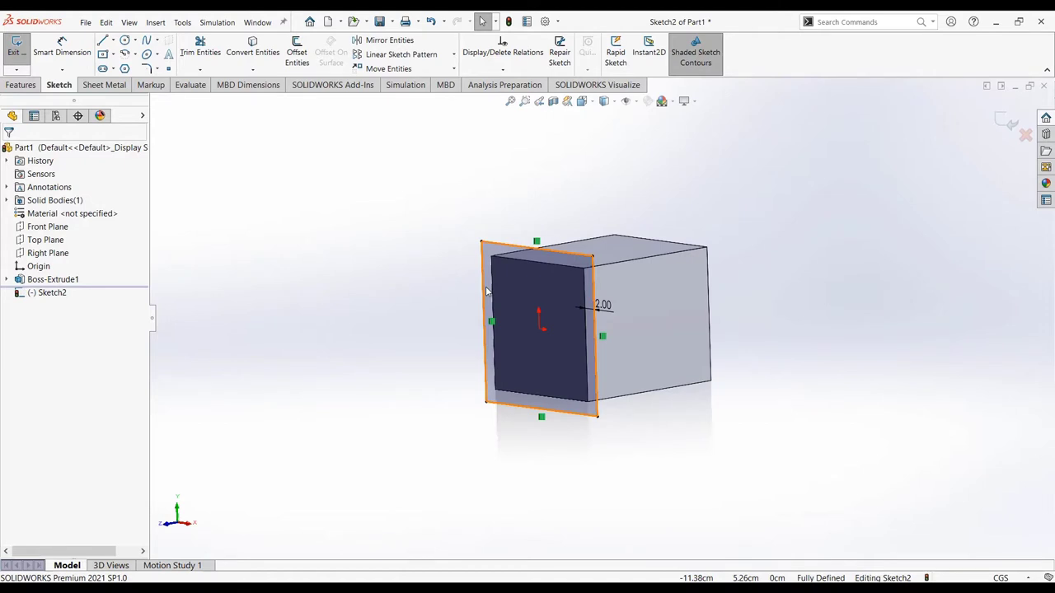
Extrude the offset outline 1 cm, reversed away from the block, as a flange
left_click(22, 85)
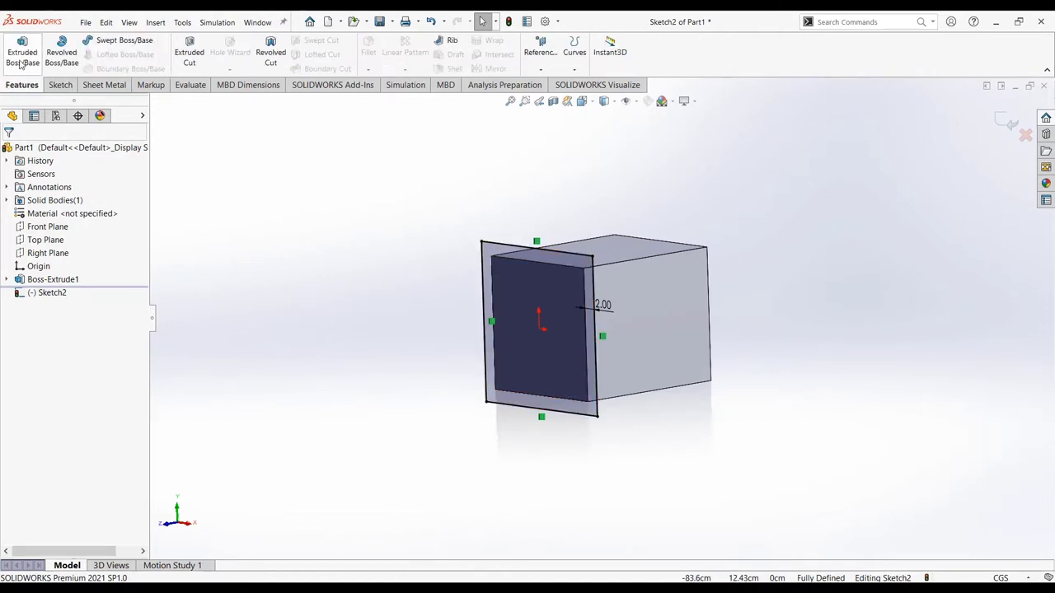
left_click(22, 52)
left_click(12, 228)
left_click(80, 228)
left_click(40, 239)
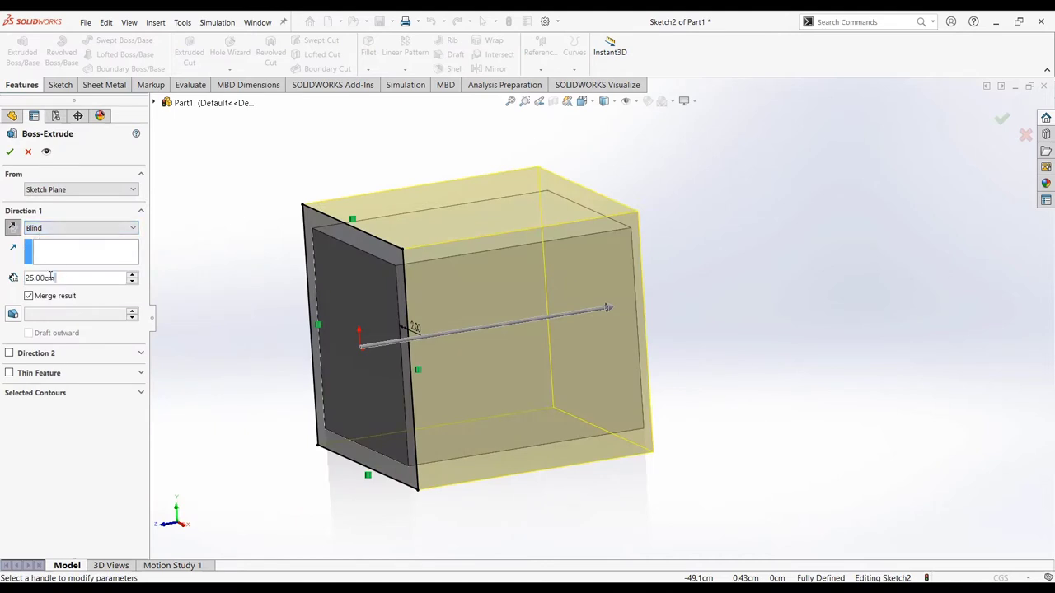
left_click(74, 278)
type("1")
key("Return")
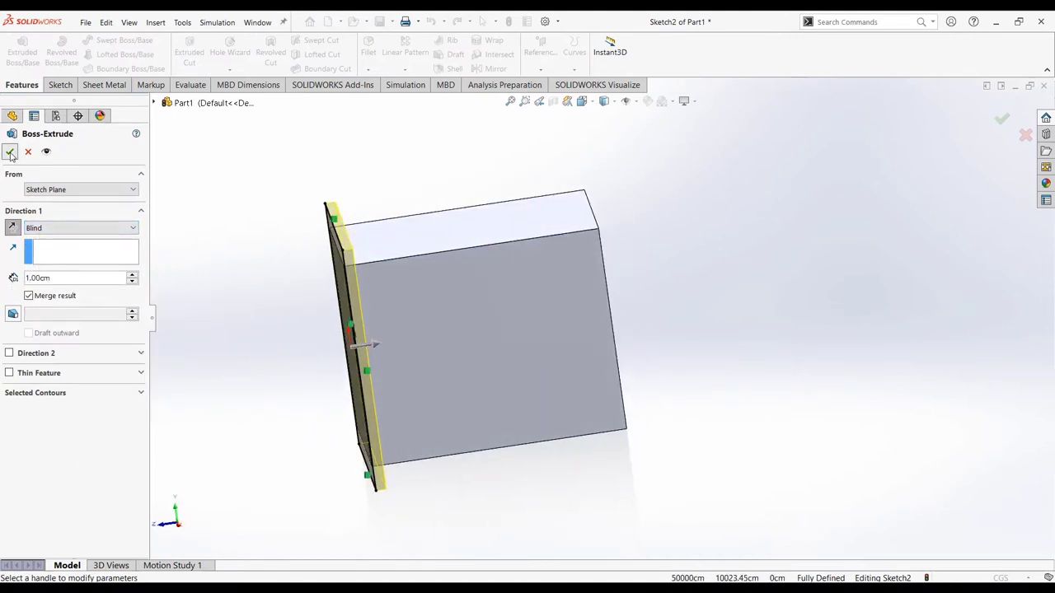
Start a Mirror feature and cancel it without creating it
left_click(408, 70)
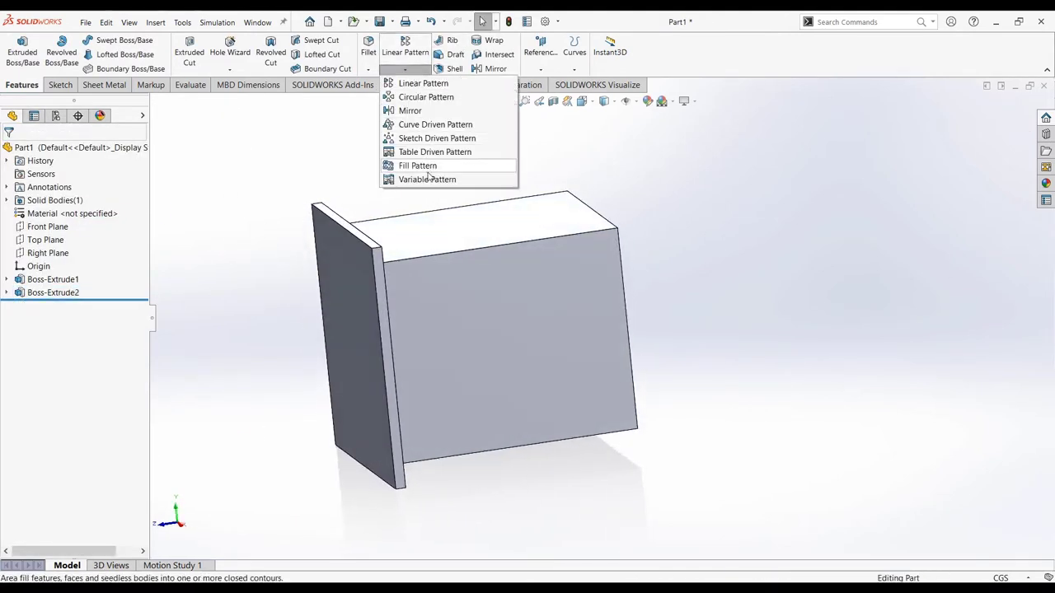
left_click(408, 108)
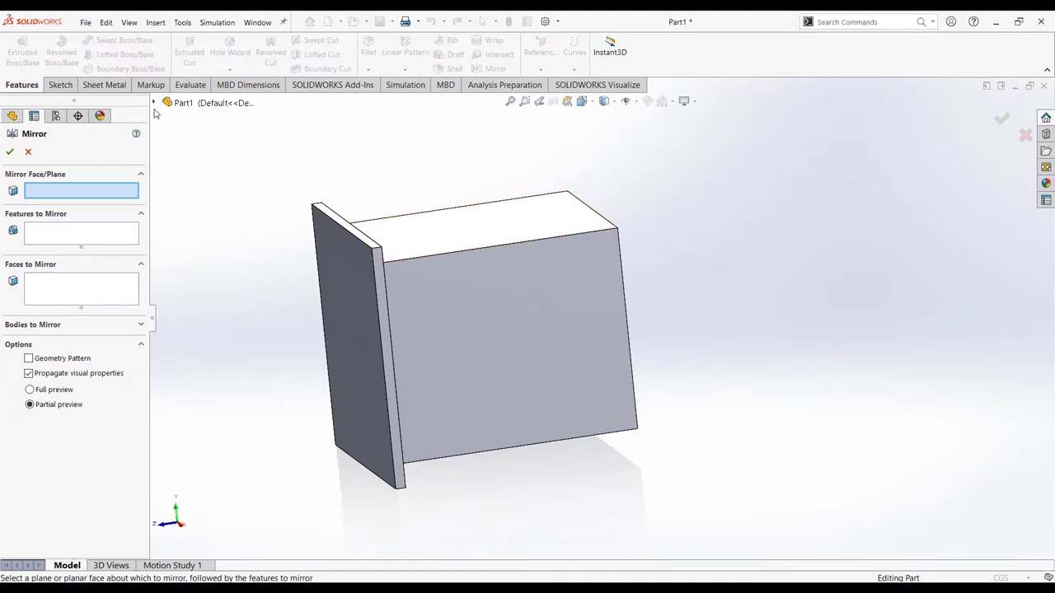
left_click(28, 152)
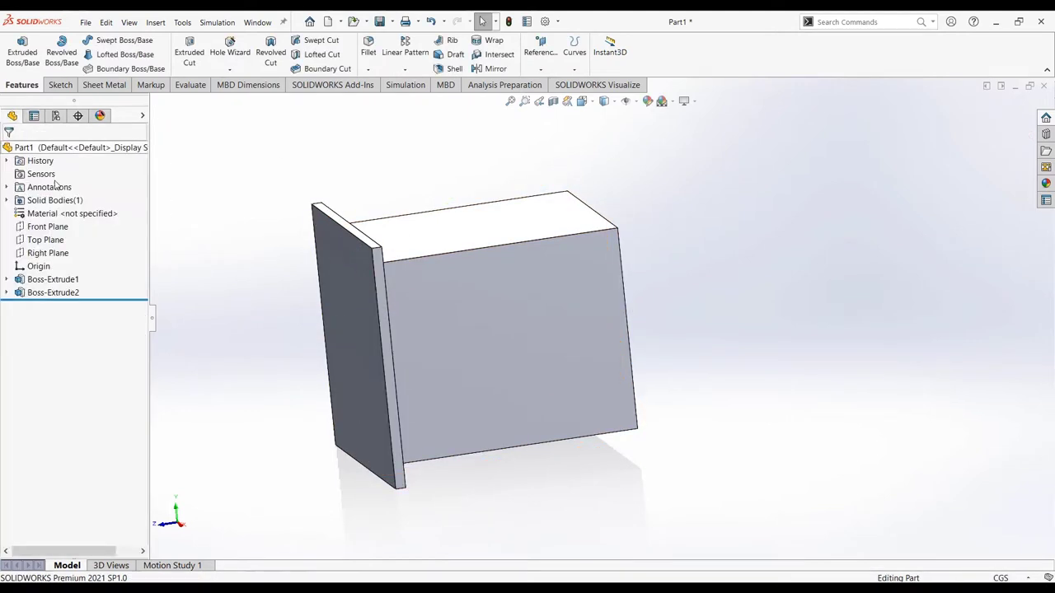
On the block's opposite end face, sketch its outline offset 2 cm outward
middle_click_drag(462, 346, 336, 266)
left_click(577, 289)
left_click(593, 243)
left_click(296, 52)
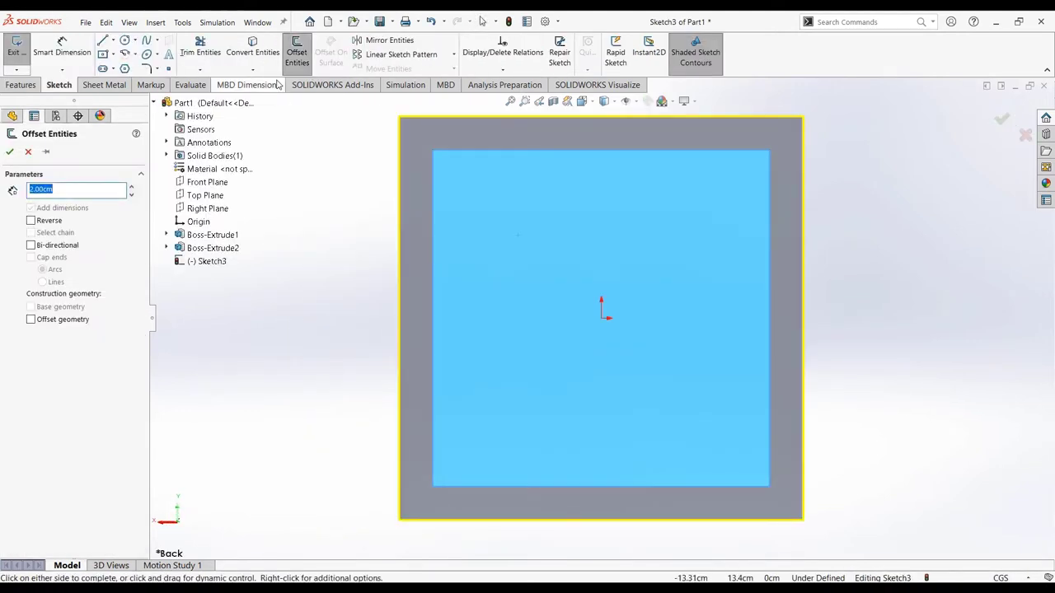
left_click(9, 151)
Extrude the offset outline 1 cm to form the second flange
left_click(22, 85)
left_click(22, 52)
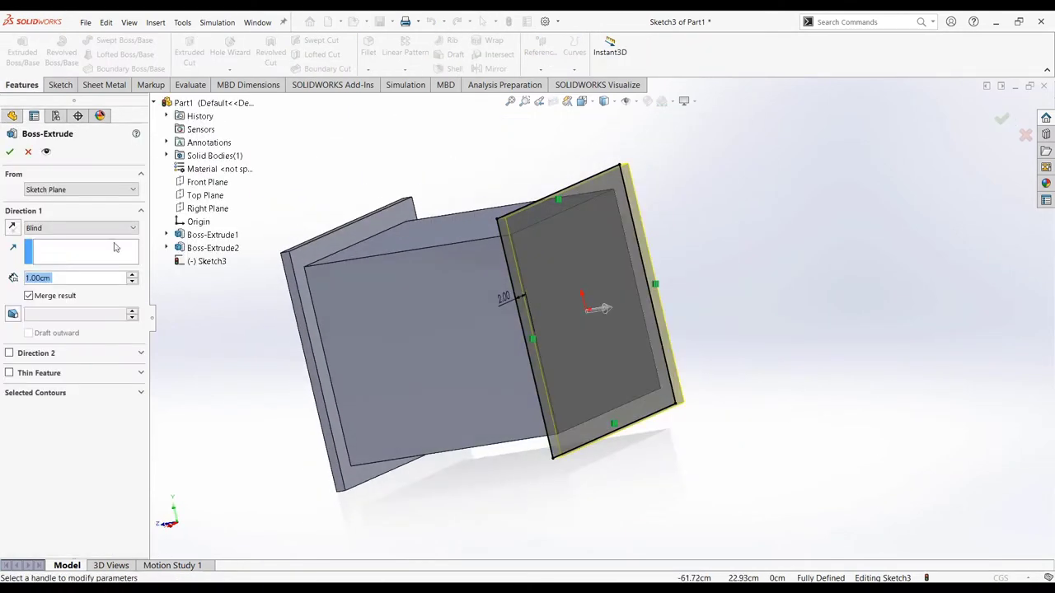
left_click(9, 152)
middle_click_drag(297, 248, 348, 295)
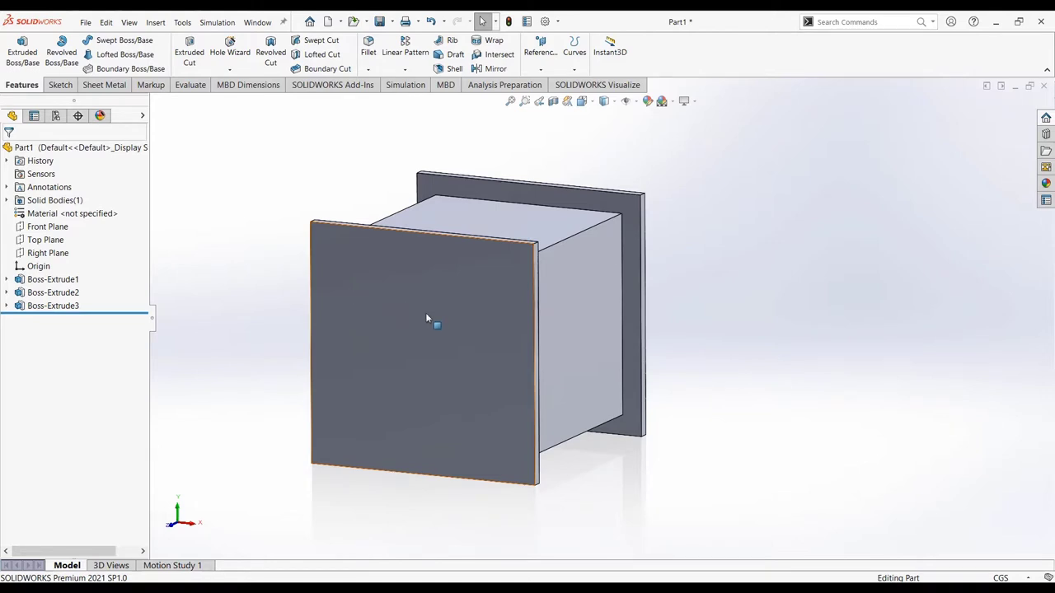
Sketch a centred rectangle on the front flange face
left_click(363, 313)
mouse_move(354, 318)
middle_mouse_down()
mouse_move(294, 313)
mouse_move(403, 318)
middle_mouse_up()
left_click(402, 318)
left_click(450, 288)
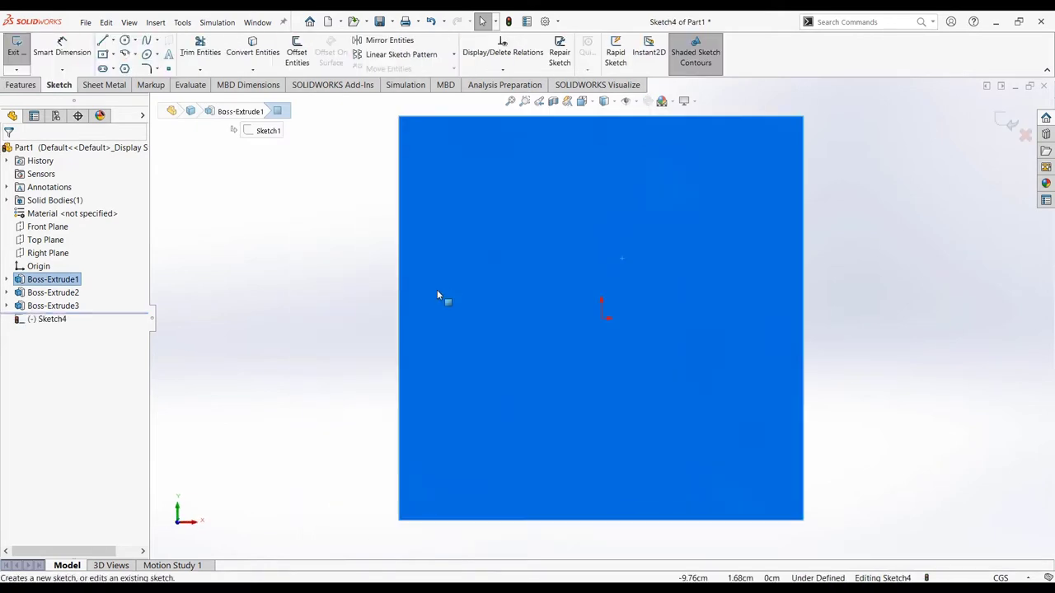
key("r")
left_click(602, 319)
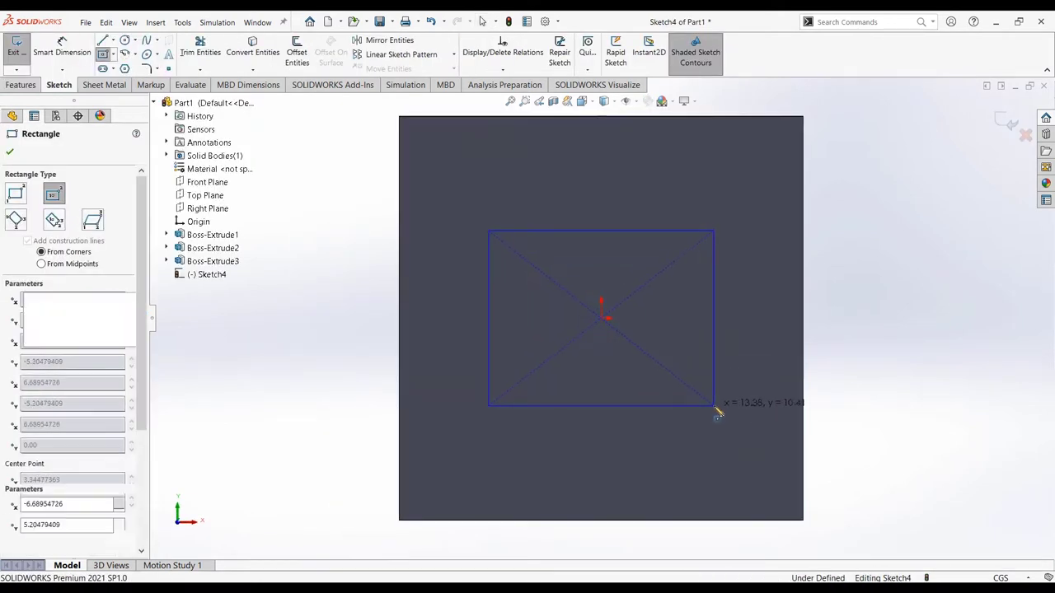
left_click(714, 405)
Dimension the rectangle to a 19 × 19 square
key("d")
left_click(552, 229)
left_click(547, 198)
type("19")
key("Return")
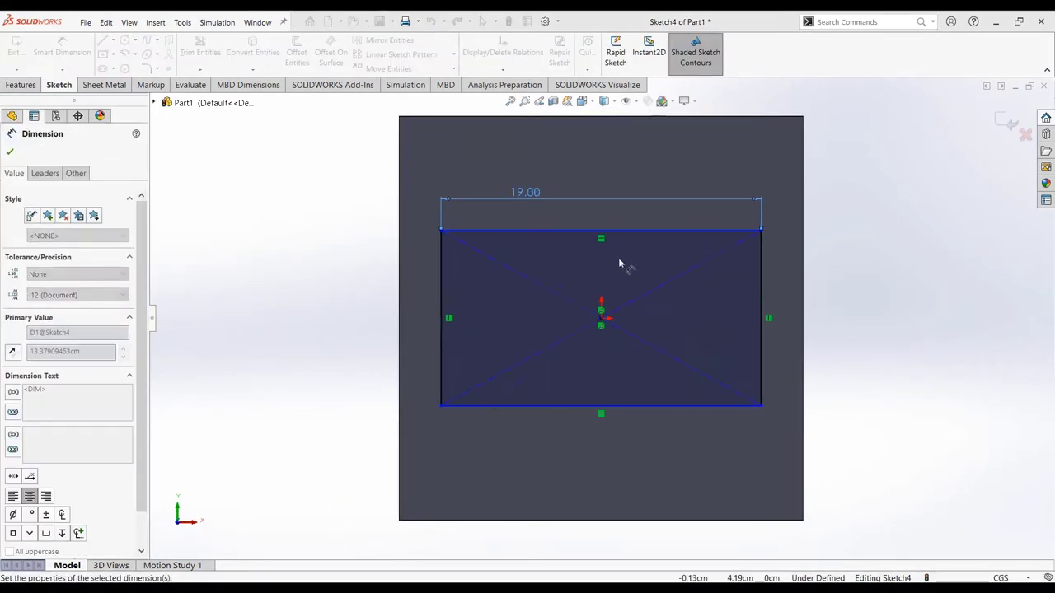
left_click(762, 350)
left_click(852, 338)
type("19")
key("Return")
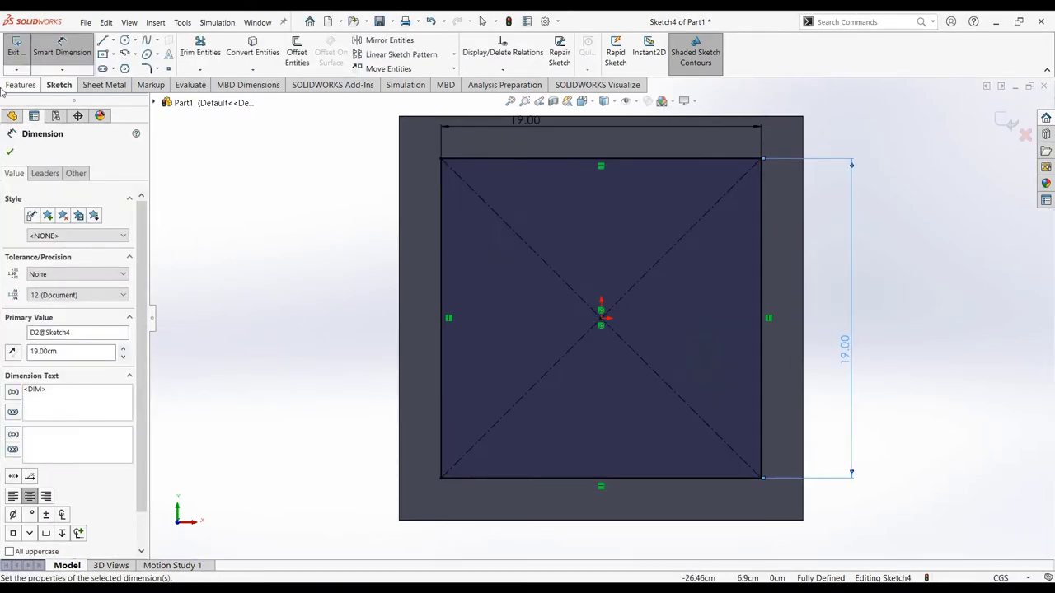
key("Escape")
Cut the 19 × 19 square Through All with an Extruded Cut
left_click(21, 85)
left_click(189, 52)
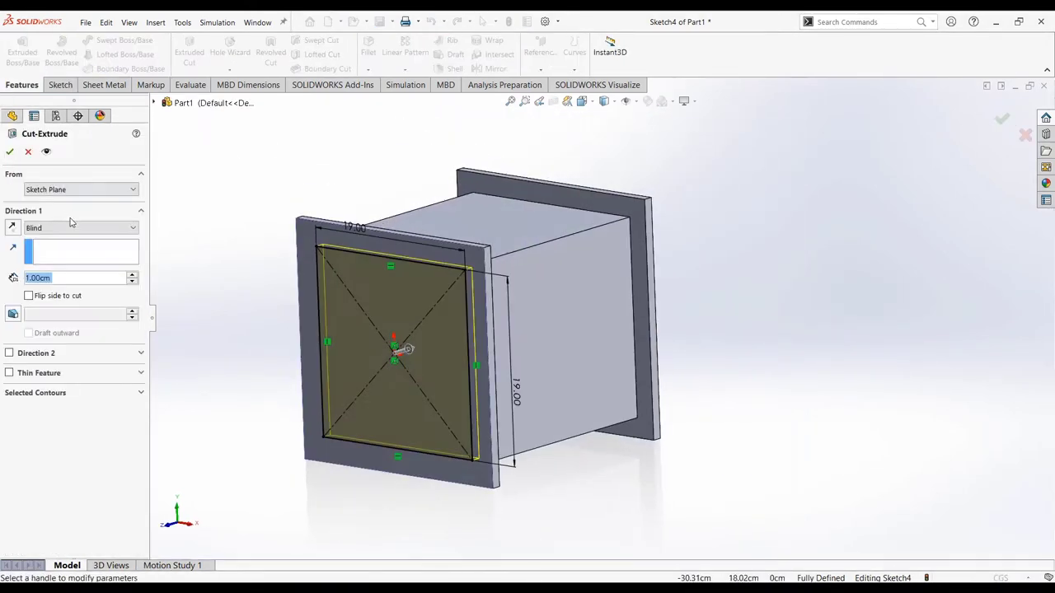
left_click(73, 227)
left_click(57, 248)
left_click(9, 150)
mouse_move(227, 193)
middle_mouse_down()
mouse_move(211, 198)
mouse_move(296, 198)
mouse_move(206, 205)
mouse_move(237, 213)
middle_mouse_up()
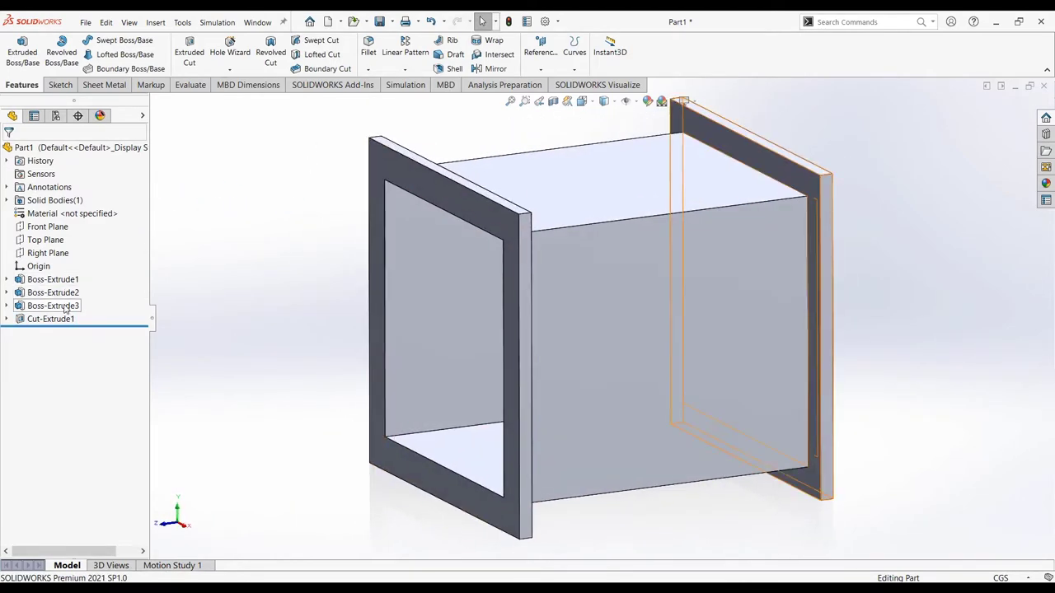
Show the feature dimensions on the model via Annotations
right_click(48, 189)
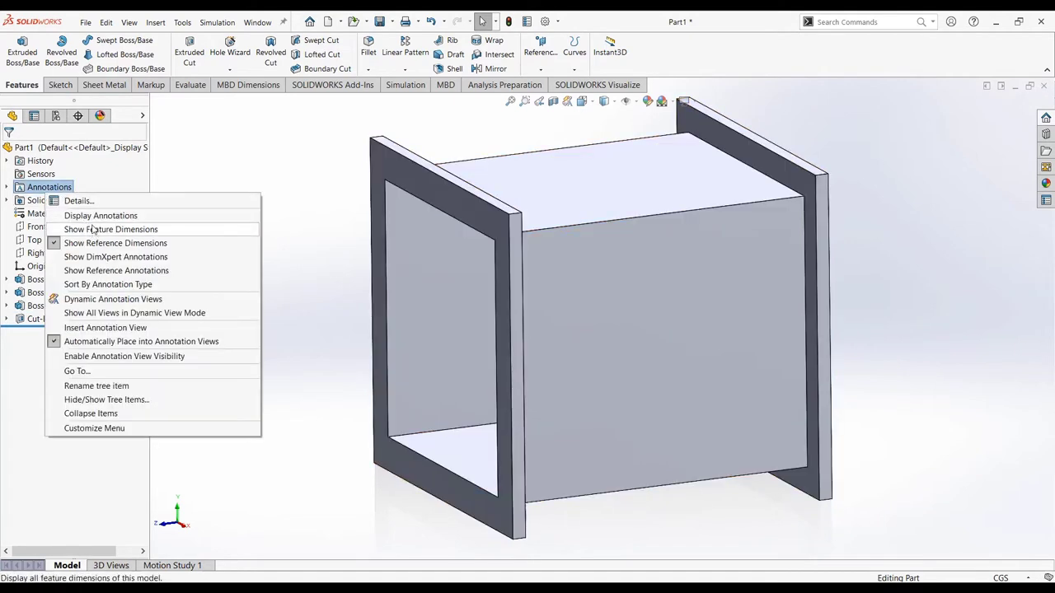
left_click(94, 230)
right_click(49, 187)
left_click(91, 216)
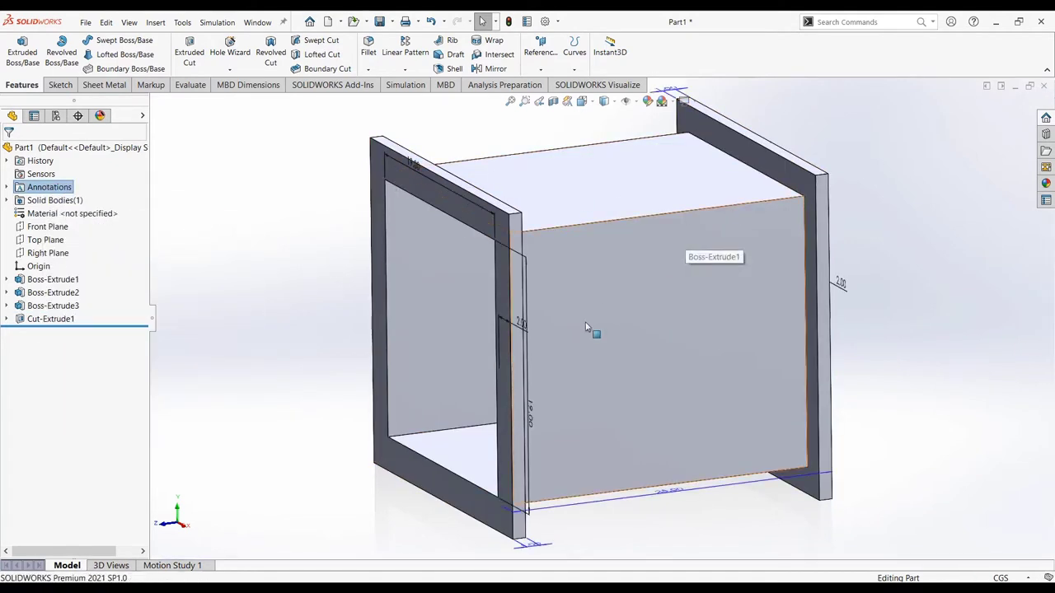
Set Boss-Extrude2's depth to 0.50 cm and rebuild the model
double_click(535, 545)
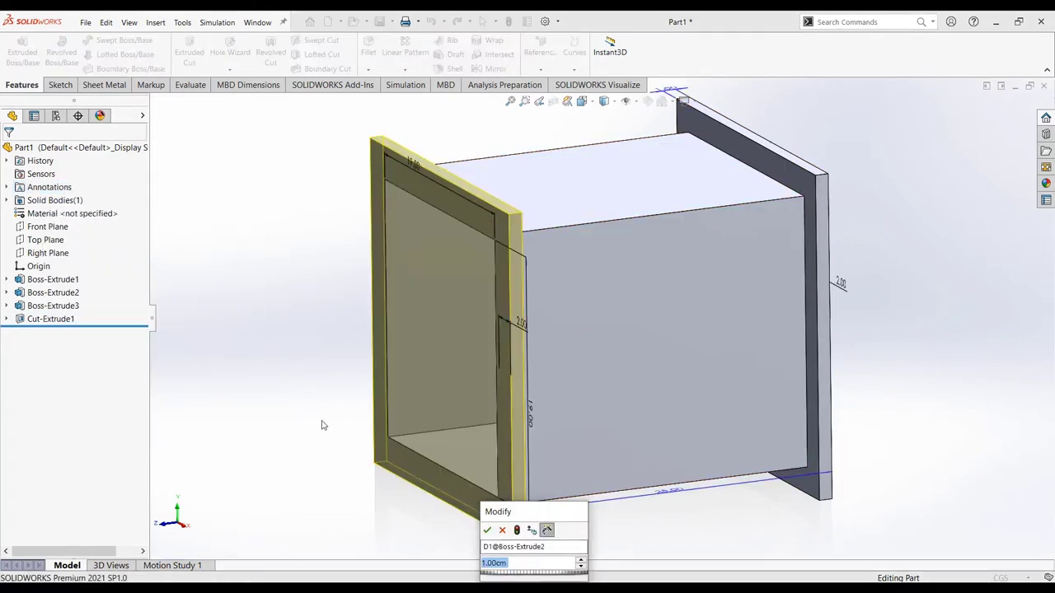
type("0.5")
key("Return")
middle_click_drag(329, 396, 359, 130)
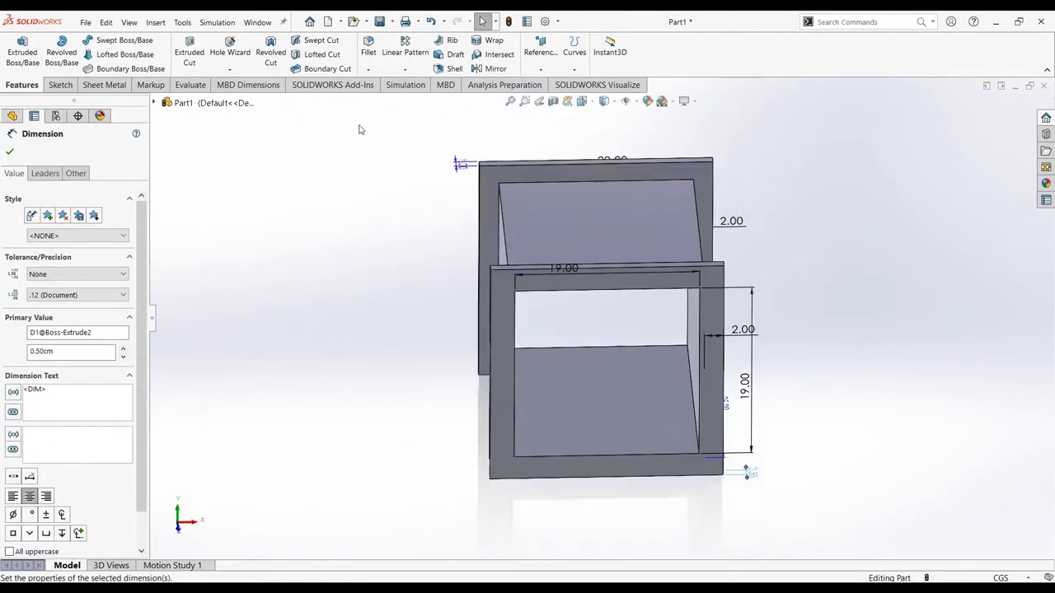
left_click(358, 129)
scroll(412, 165, "down", 2)
double_click(483, 193)
key("Return")
left_click(345, 189)
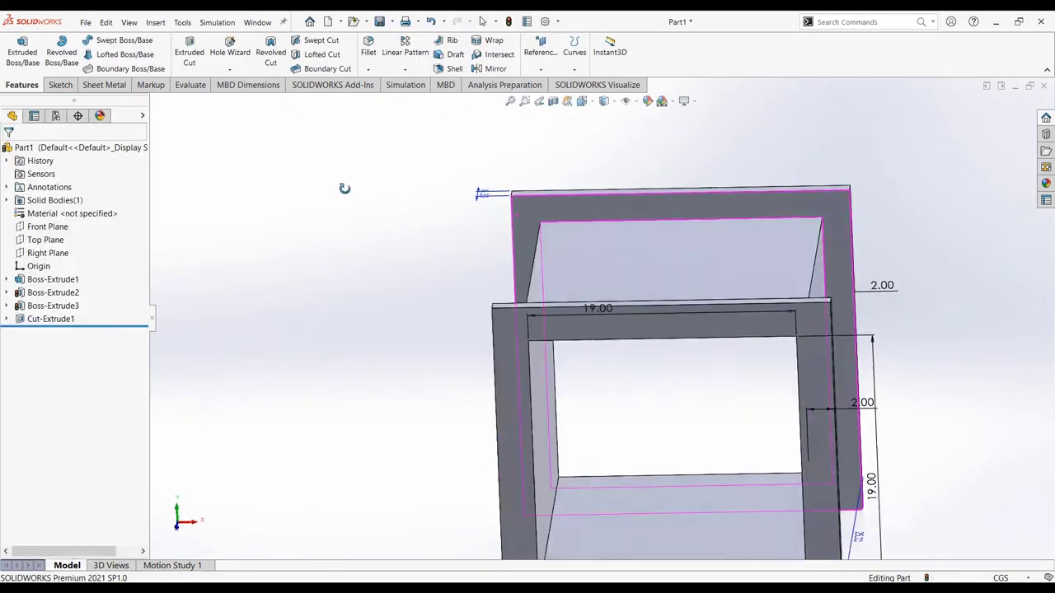
mouse_move(344, 189)
middle_mouse_down()
mouse_move(333, 168)
mouse_move(428, 225)
middle_mouse_up()
Change a flange dimension to 1, leaving the next dimension unchanged
double_click(565, 254)
type("1")
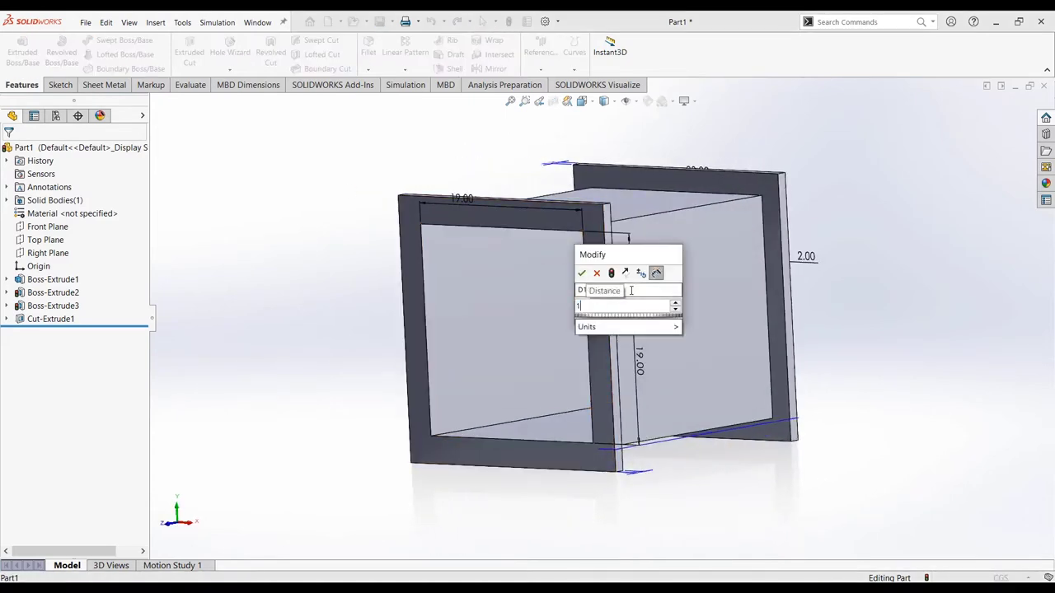
key("Return")
double_click(804, 256)
key("Return")
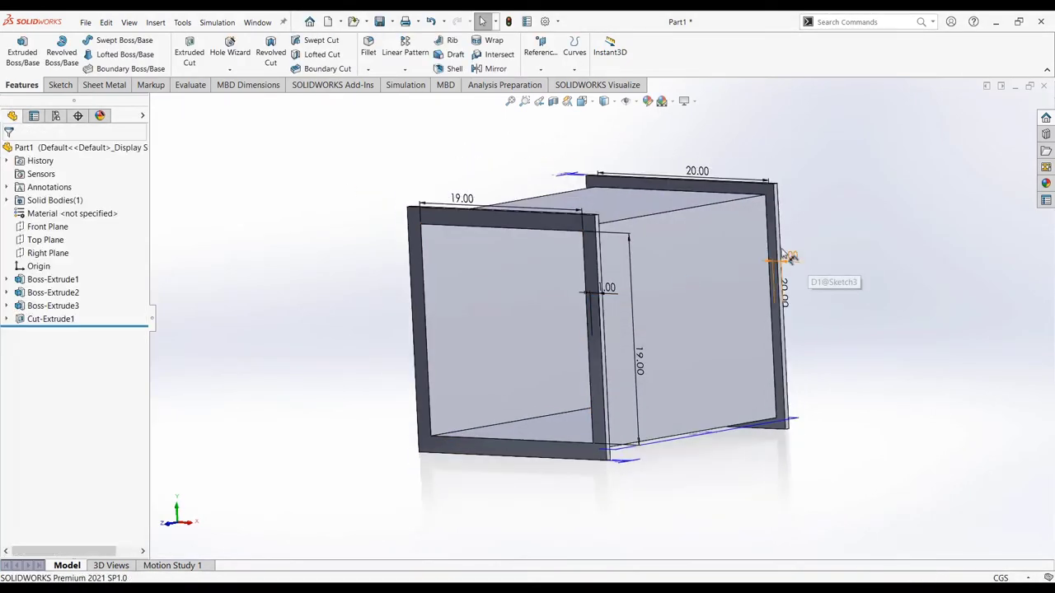
middle_click_drag(328, 288, 326, 273)
In Save As, create and open a 'Wind Tunnel' folder on the Desktop
left_click(379, 22)
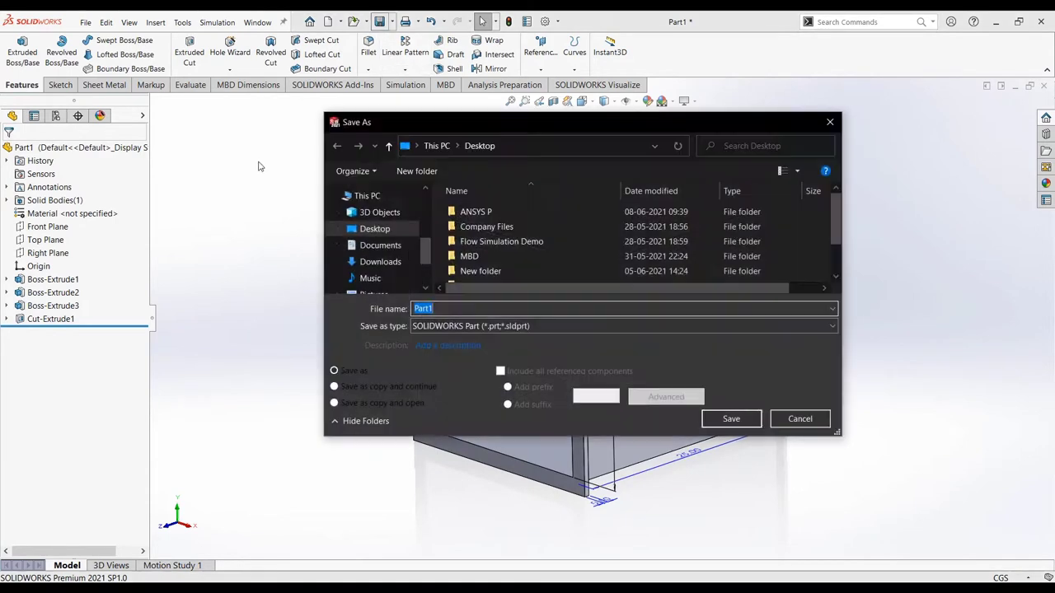
left_click(366, 229)
left_click(416, 171)
type("Wind Tunnel")
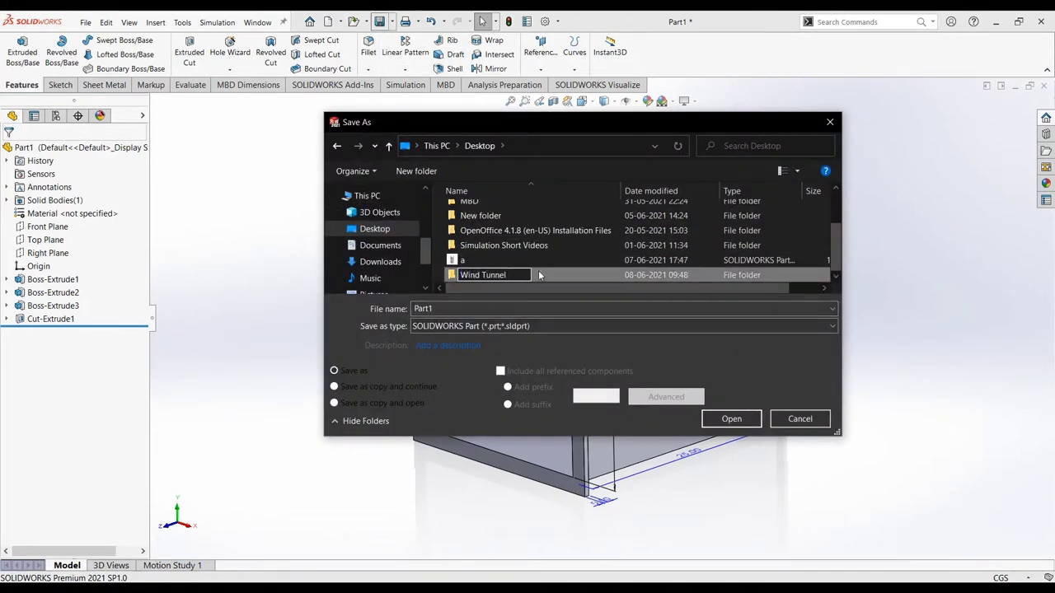
key("Return")
double_click(486, 273)
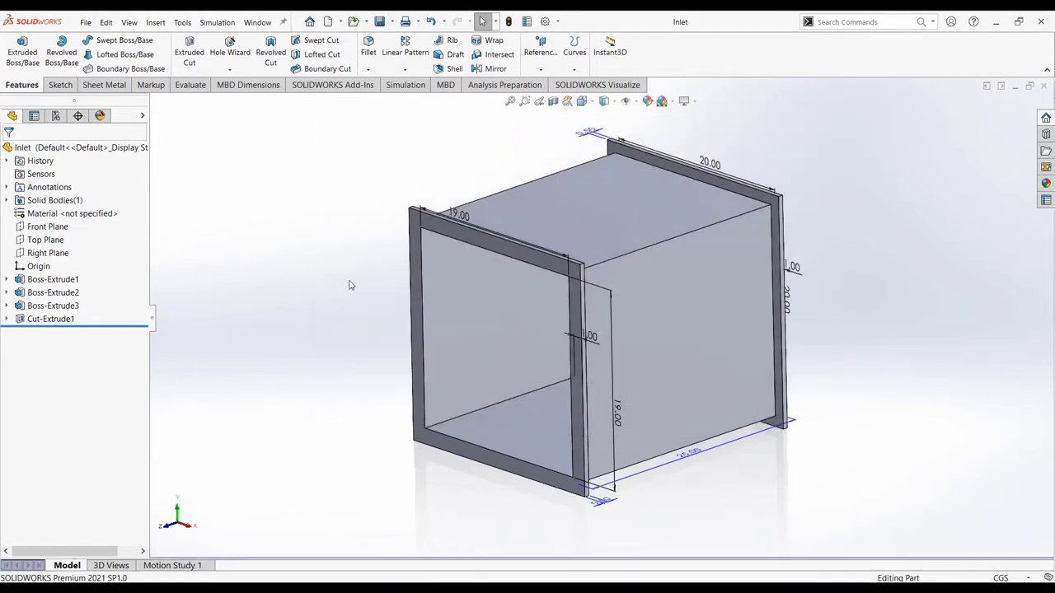
Save the part as Inlet there and create a new blank part
left_click(725, 419)
key("ctrl+n")
key("Return")
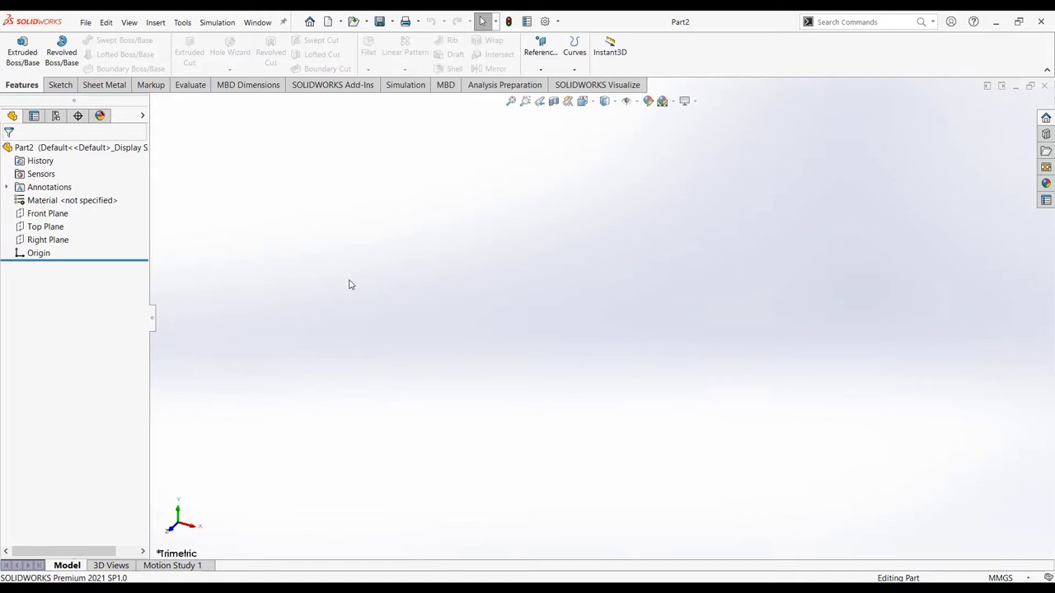
Draw a centre rectangle from the origin on the Front Plane
left_click(47, 214)
key("r")
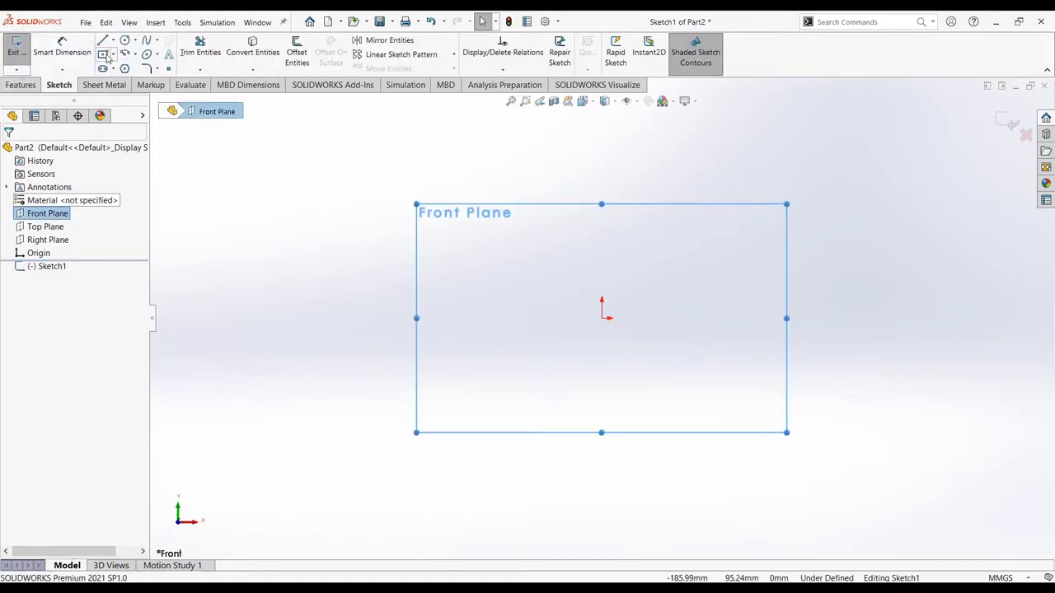
left_click(602, 318)
left_click(697, 382)
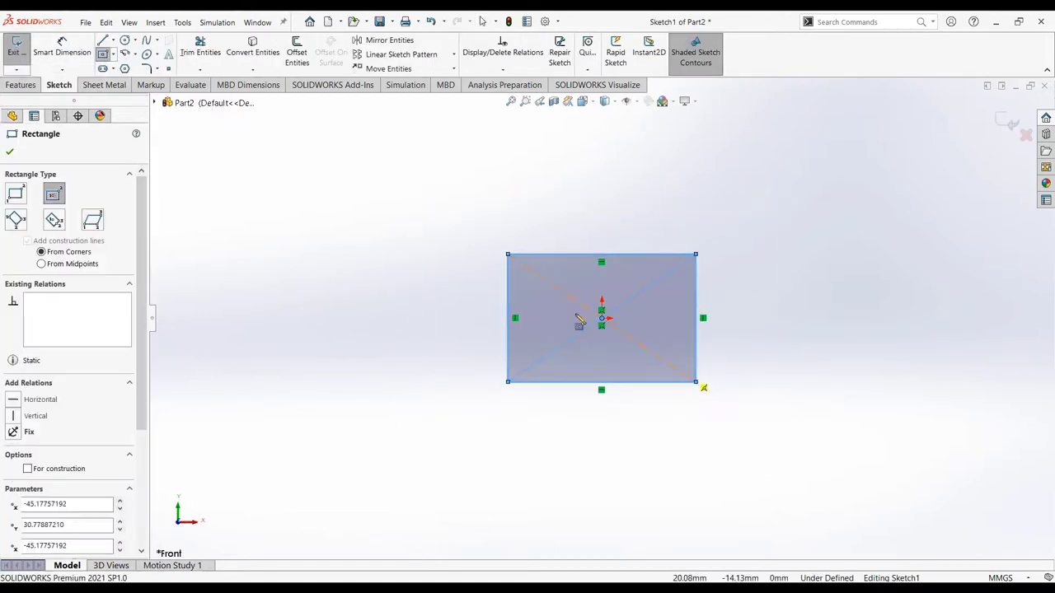
key("Escape")
Dimension the rectangle 20 wide and 200 mm tall
left_click(540, 381)
left_click(577, 433)
type("20")
key("Return")
left_click(506, 342)
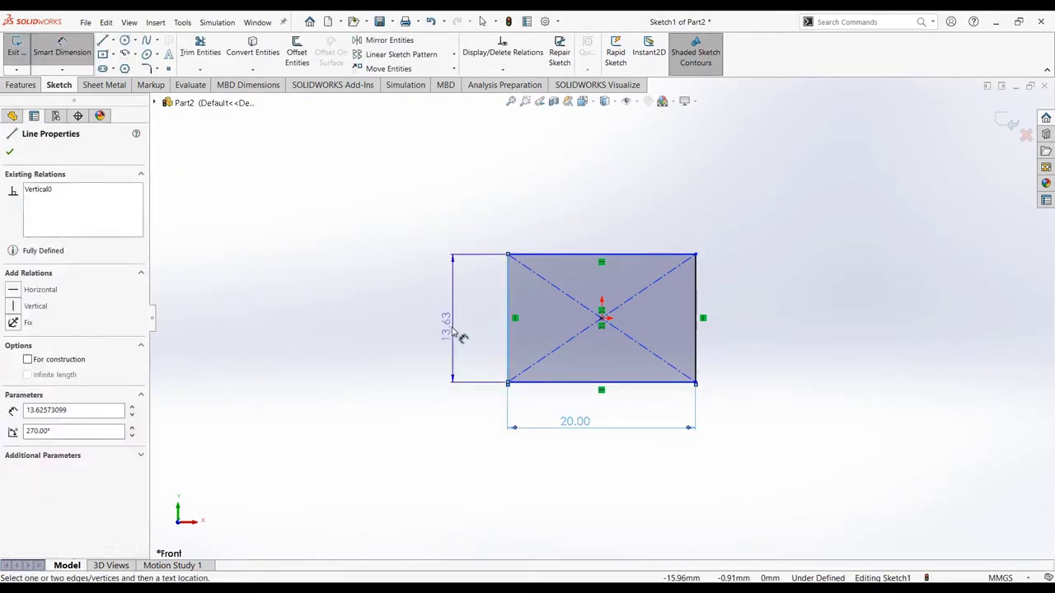
left_click(452, 332)
type("20")
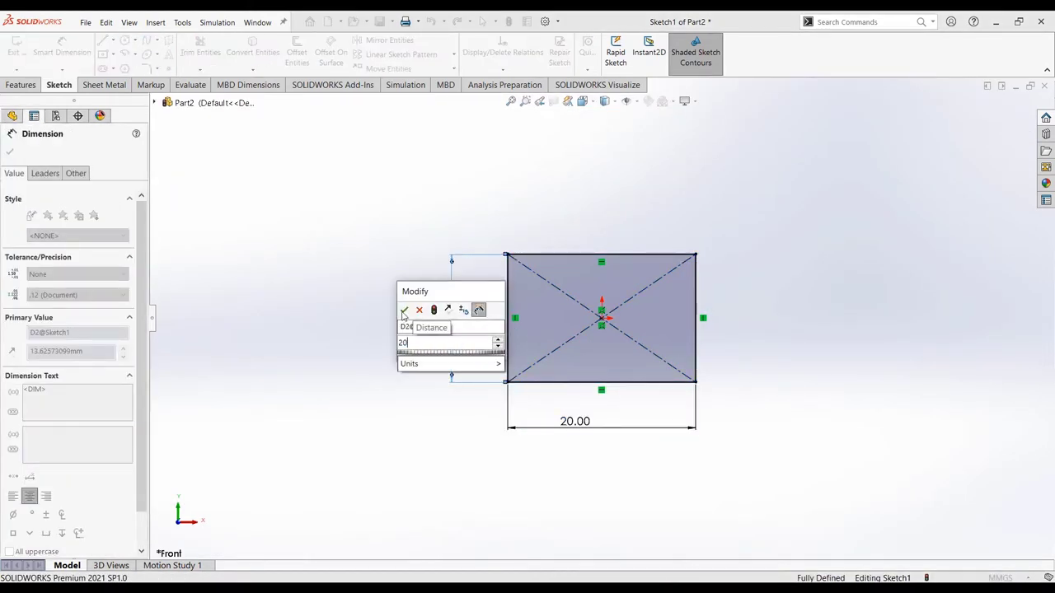
left_click(520, 379)
left_click(404, 310)
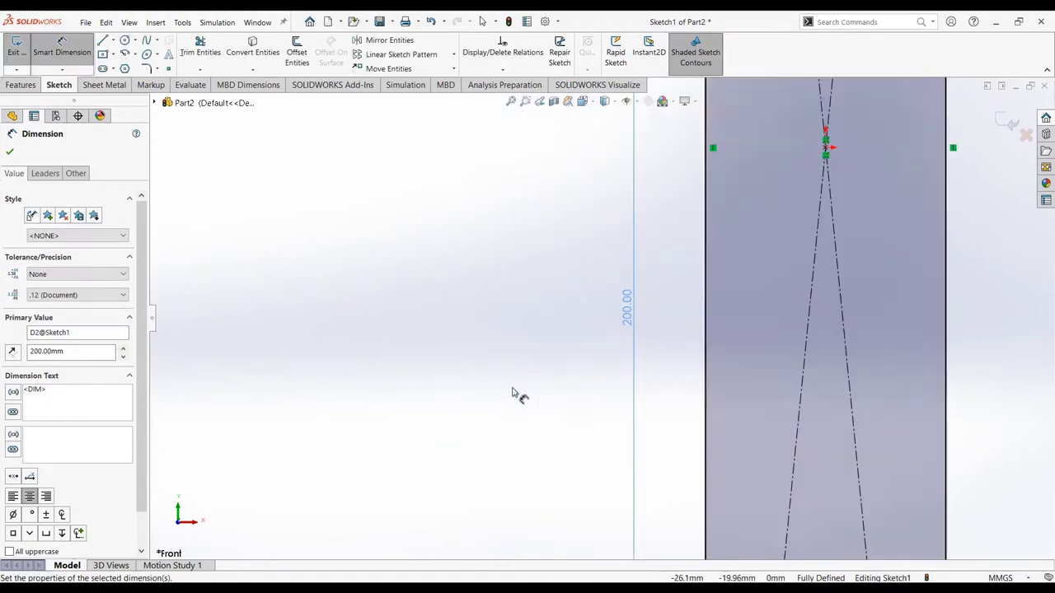
Change the width to 200, making a 200 × 200 mm square, and exit the sketch
double_click(664, 538)
type("200")
key("Return")
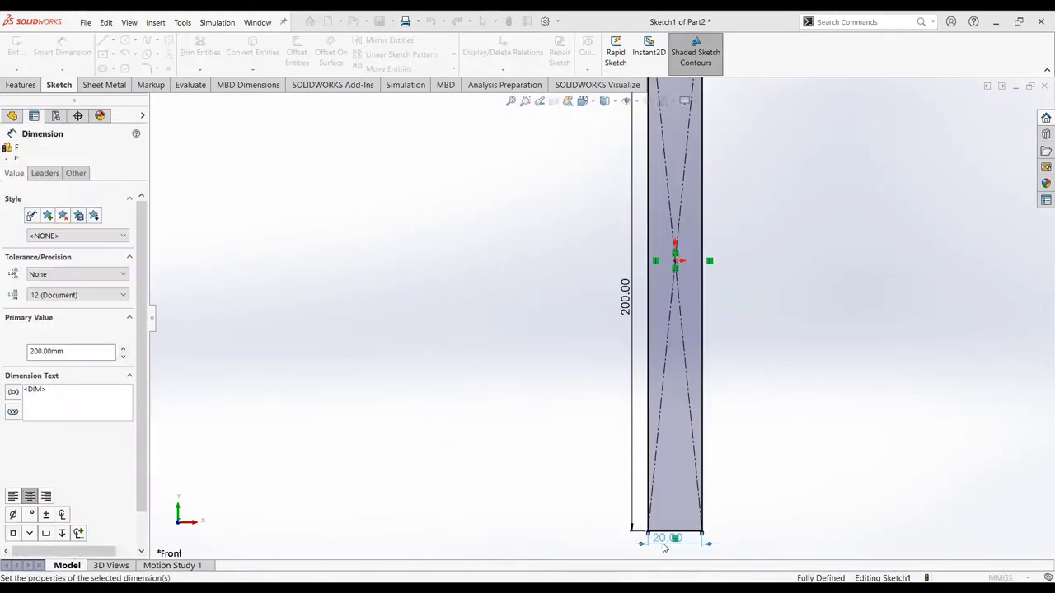
key("f")
key("Escape")
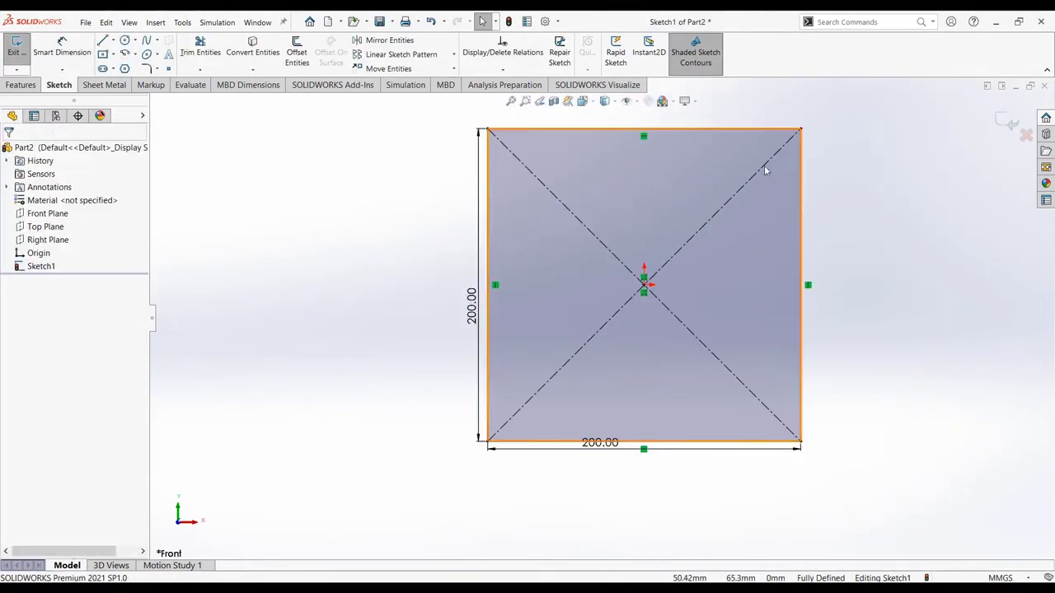
left_click(1007, 121)
middle_click_drag(825, 272, 690, 275)
left_click(465, 313)
Switch the status-bar unit system to CGS and reselect the Front Plane
left_click(1001, 578)
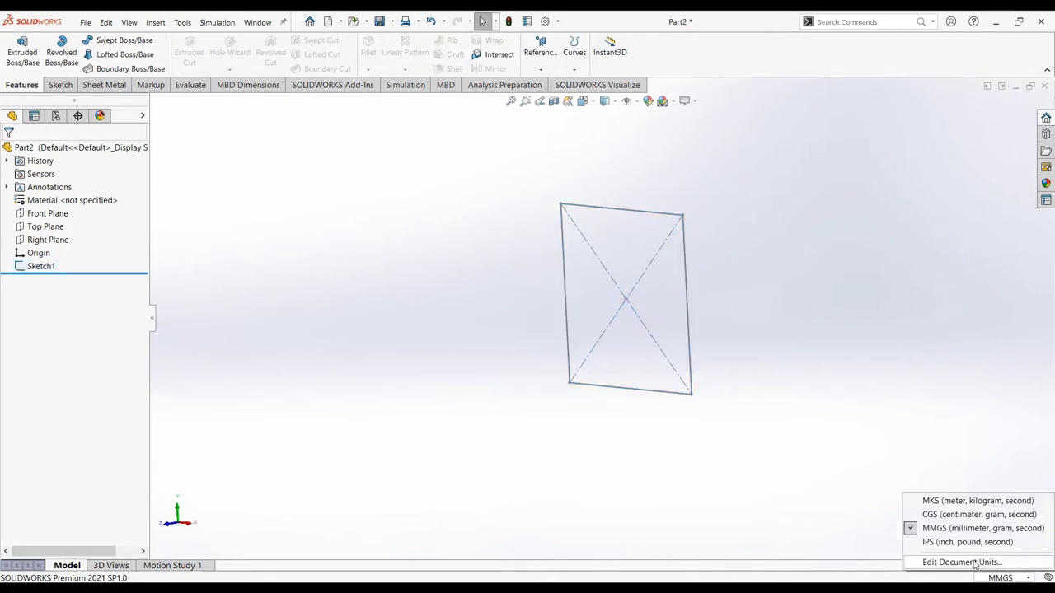
left_click(948, 516)
mouse_move(495, 362)
middle_mouse_down()
mouse_move(451, 378)
mouse_move(474, 428)
middle_mouse_up()
left_click(47, 213)
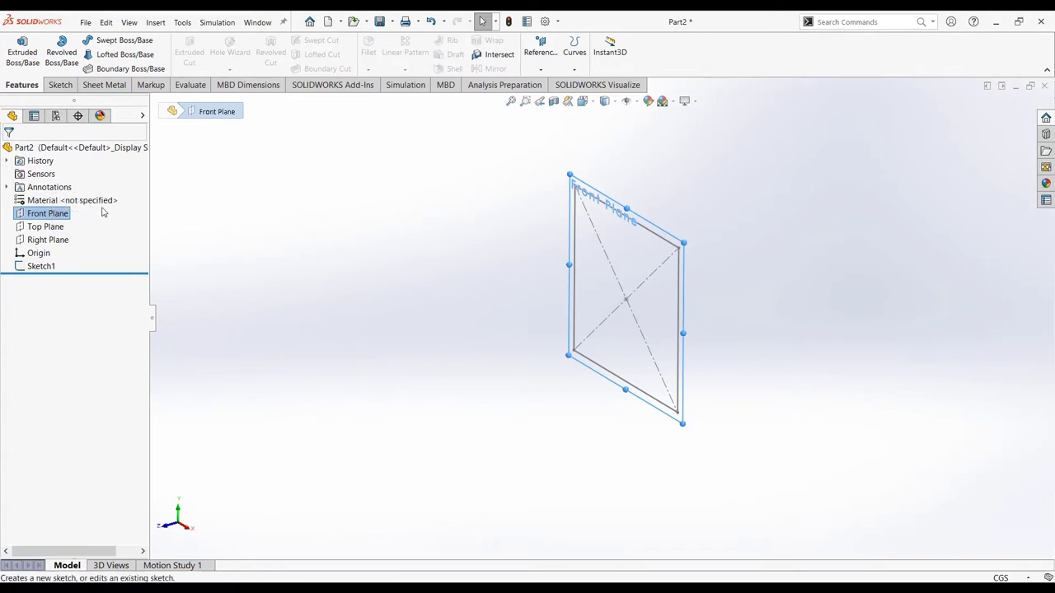
Add Plane1 20 cm from the Front Plane and sketch a centre rectangle at the origin on it
left_click(540, 70)
left_click(552, 106)
type("20")
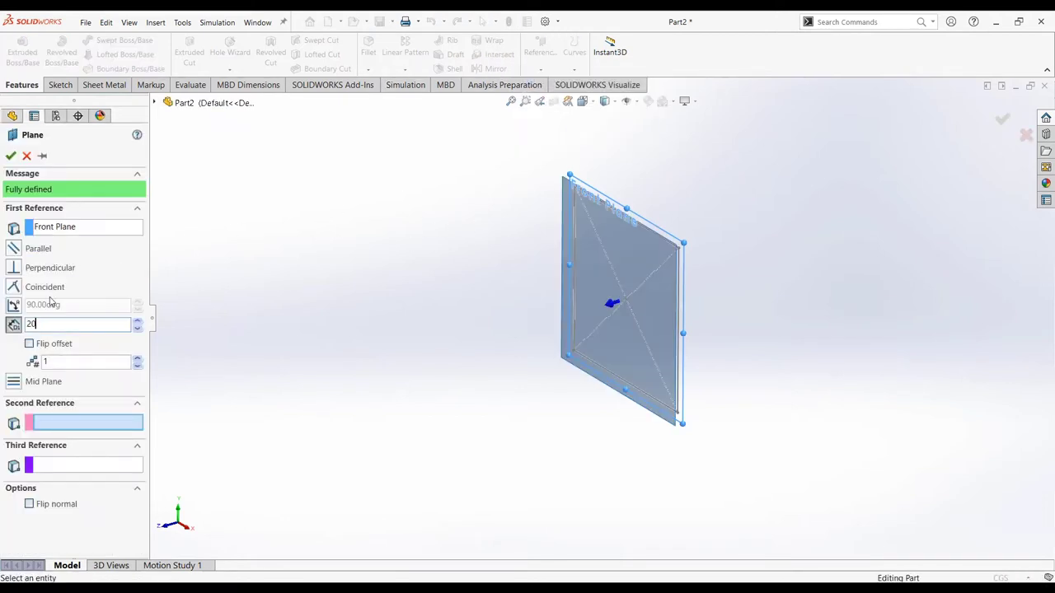
key("Return")
left_click(10, 155)
left_click(483, 287)
left_click(506, 266)
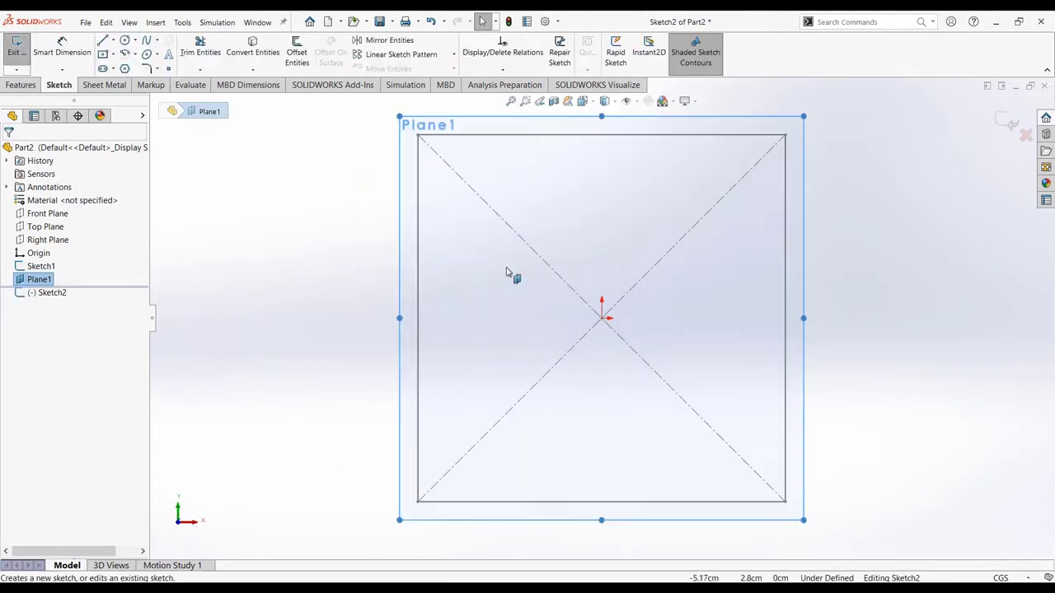
left_click(102, 53)
left_click(602, 317)
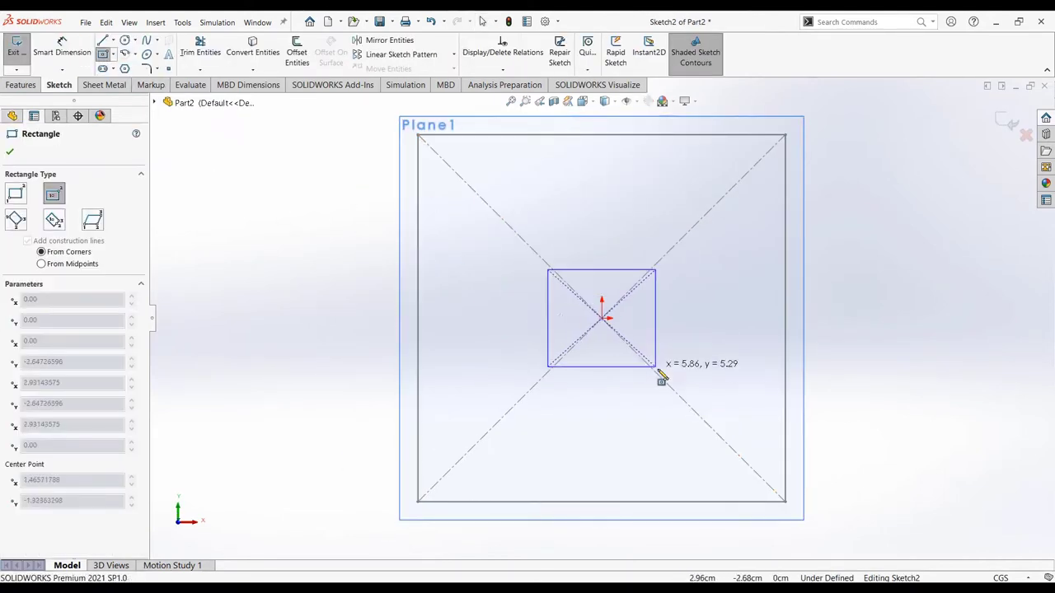
left_click(694, 389)
right_click_drag(698, 400, 640, 291)
Dimension the rectangle to a 9 × 9 cm square
left_click(634, 258)
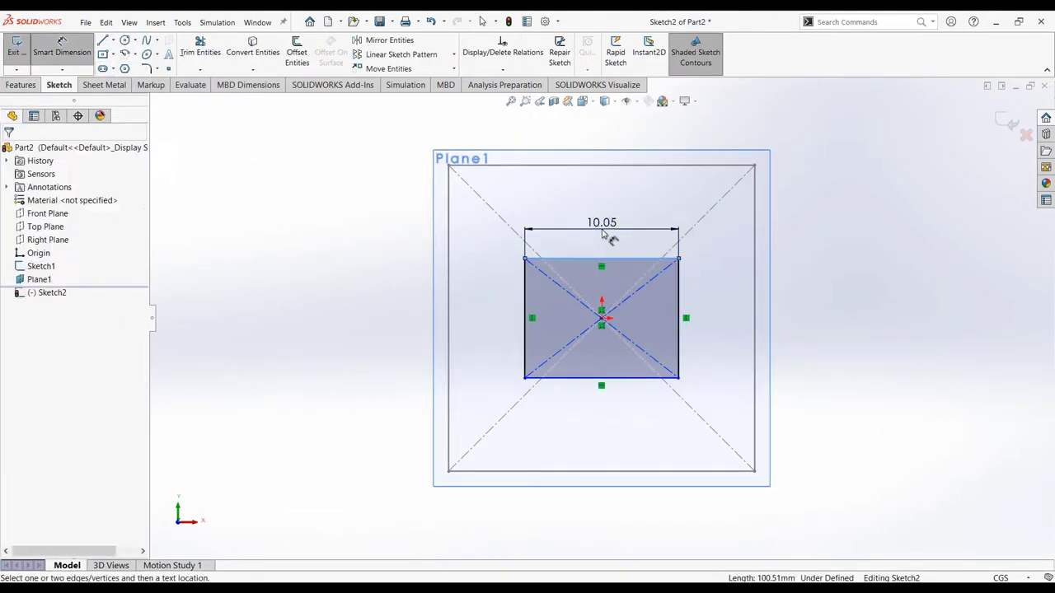
left_click(606, 227)
type("9")
key("Return")
left_click(676, 288)
left_click(717, 305)
type("9")
key("Return")
key("Escape")
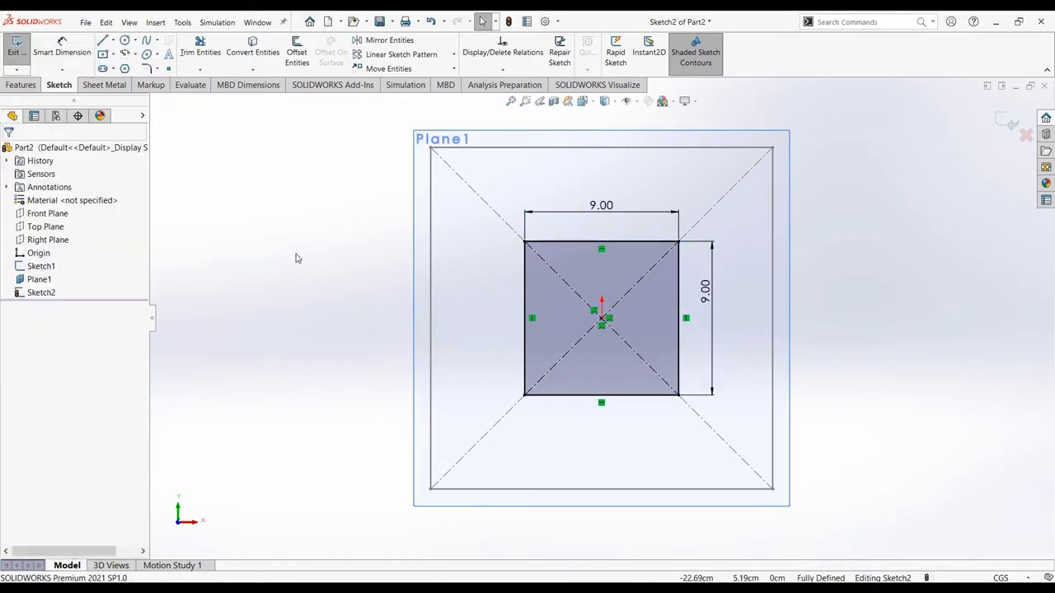
Loft between Sketch2 and Sketch1 to create the tapered solid Loft1
middle_click_drag(341, 267, 235, 309)
left_click(22, 85)
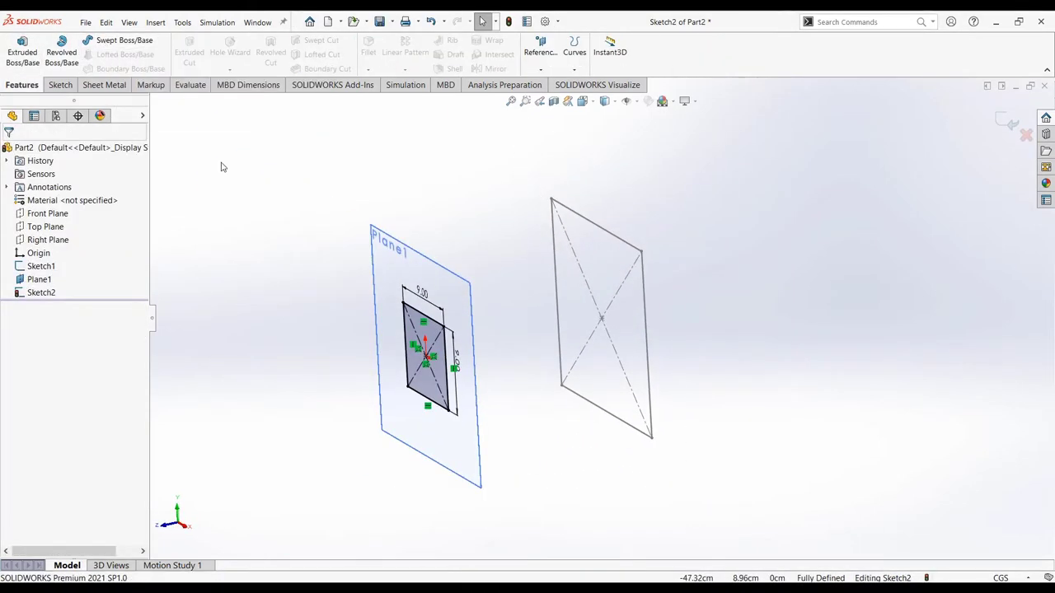
left_click(1001, 118)
left_click(125, 54)
left_click(601, 231)
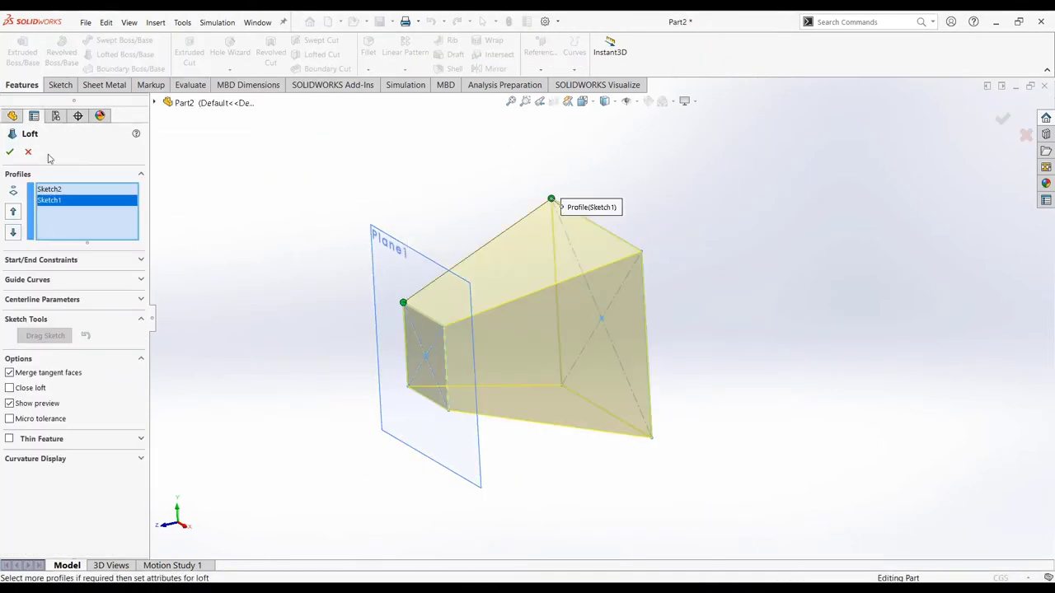
left_click(11, 152)
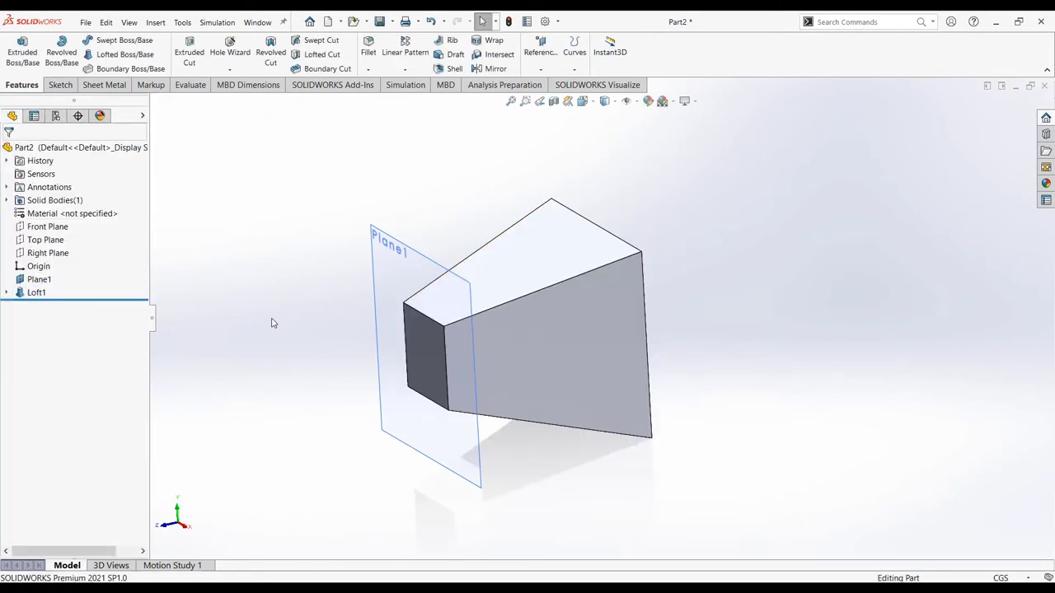
mouse_move(352, 315)
middle_mouse_down()
mouse_move(259, 306)
mouse_move(444, 329)
middle_mouse_up()
Sketch a 0.5 inward offset of the edges on the loft's small end face
left_click(433, 333)
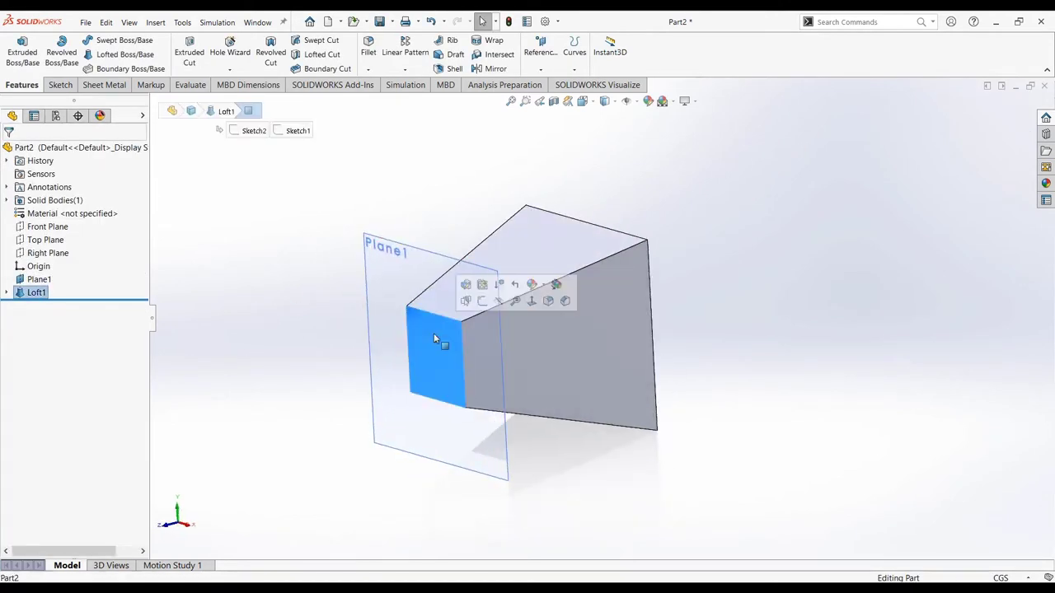
left_click(481, 302)
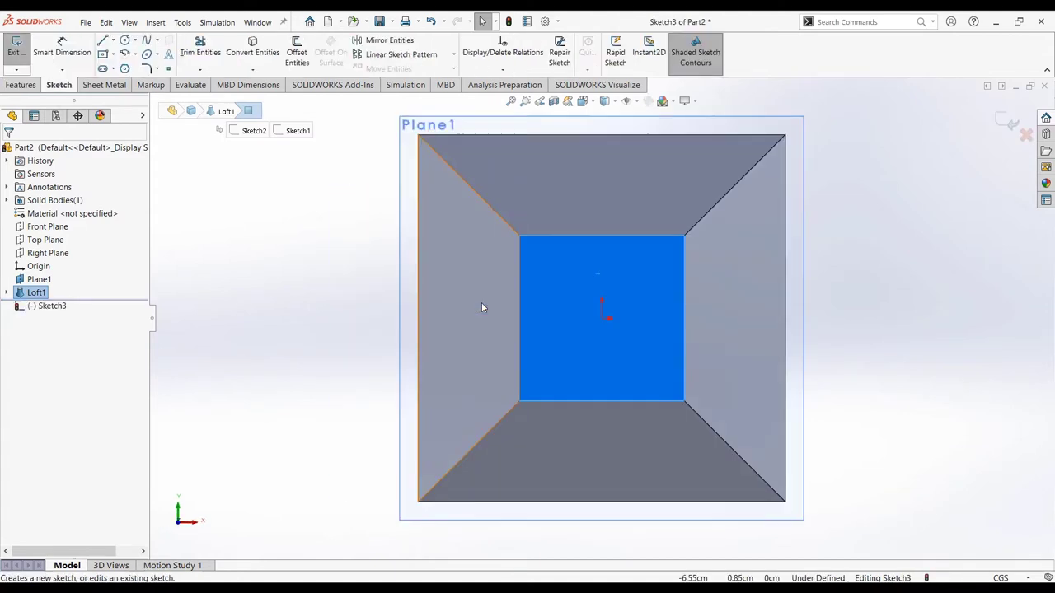
left_click(297, 52)
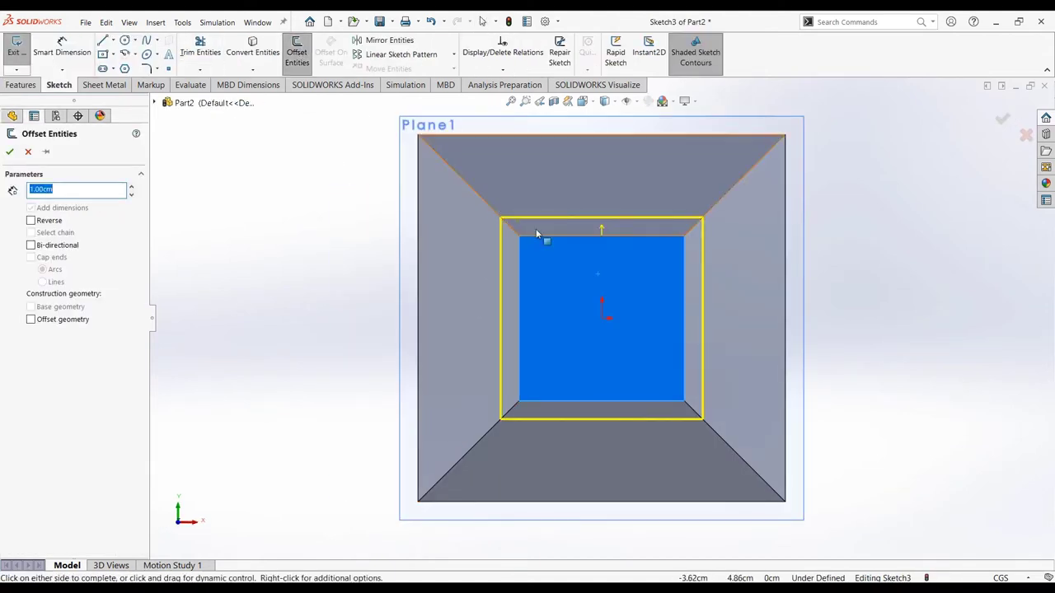
left_click(49, 221)
left_click(10, 151)
middle_click_drag(178, 202, 405, 223)
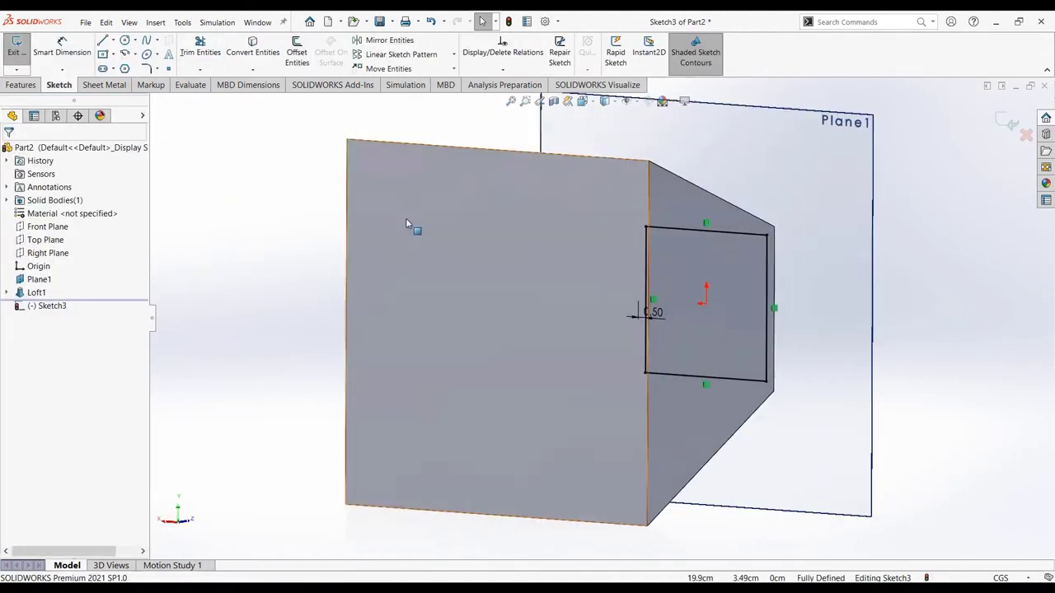
Sketch a 0.5 inward offset of the edges on the loft's large end face
left_click(406, 221)
left_click(16, 45)
left_click(487, 189)
left_click(505, 161)
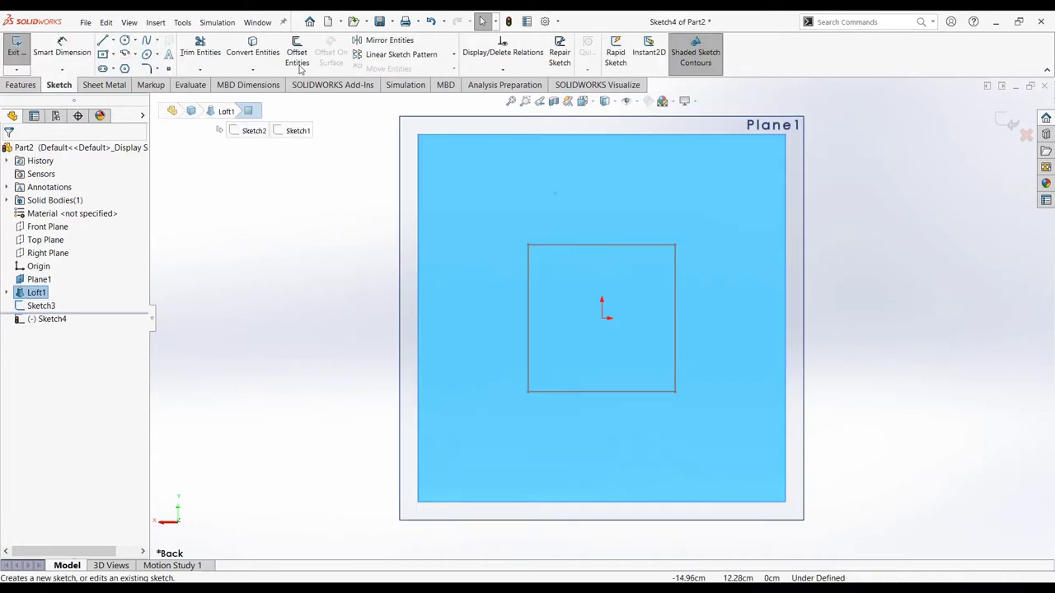
left_click(297, 52)
left_click(10, 152)
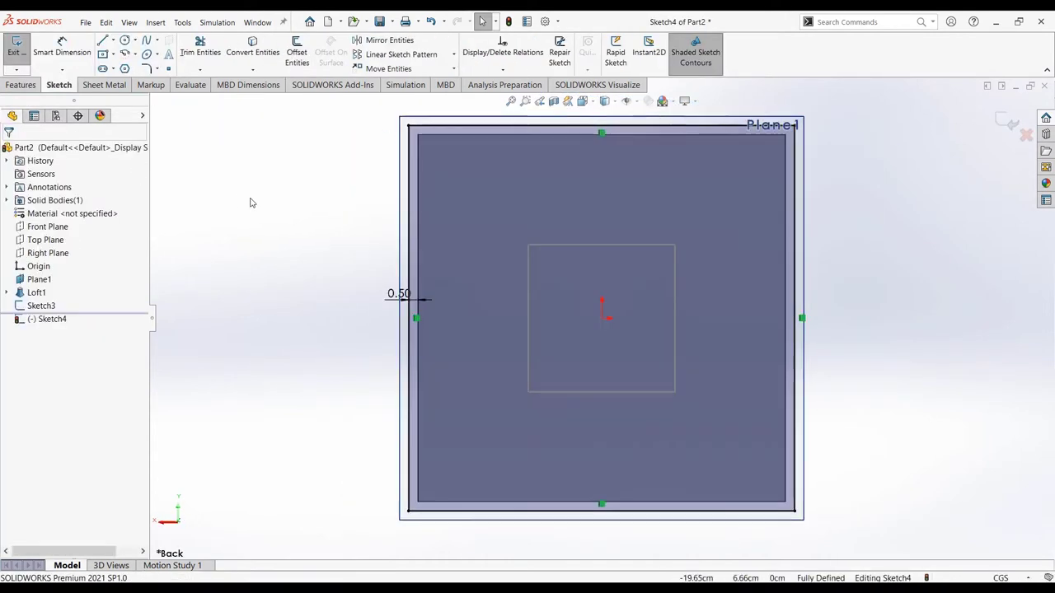
left_click(1007, 122)
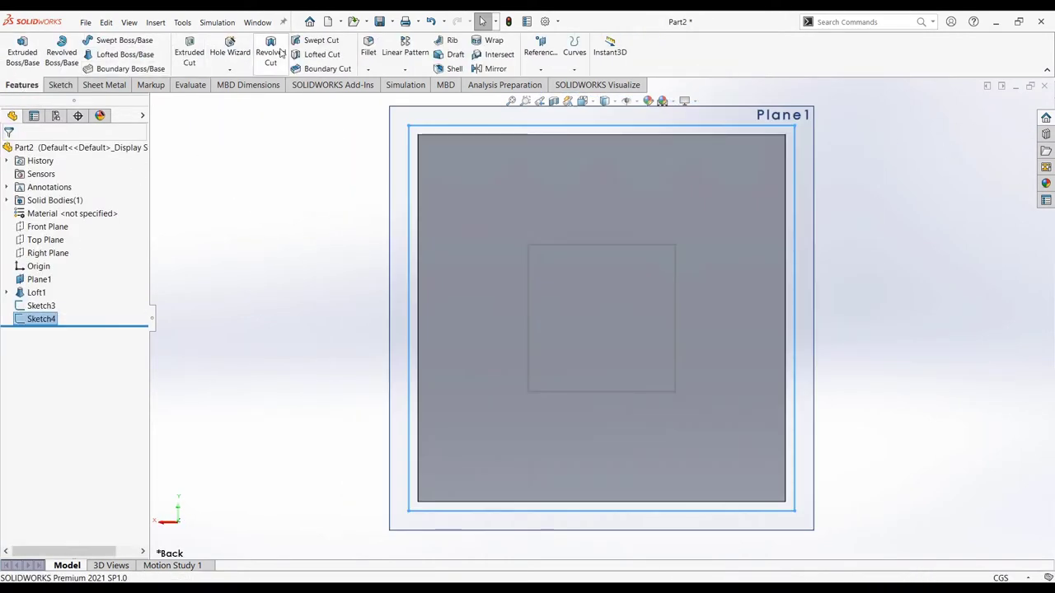
Try a lofted cut between the end sketches, swap a wrong profile, then cancel it
left_click(316, 54)
left_click(424, 135)
left_click(529, 245)
mouse_move(441, 249)
middle_mouse_down()
mouse_move(434, 211)
mouse_move(388, 206)
middle_mouse_up()
left_click(28, 151)
Edit Sketch4 to delete extra geometry and redo the 0.5 inward offset of the square
left_click(42, 319)
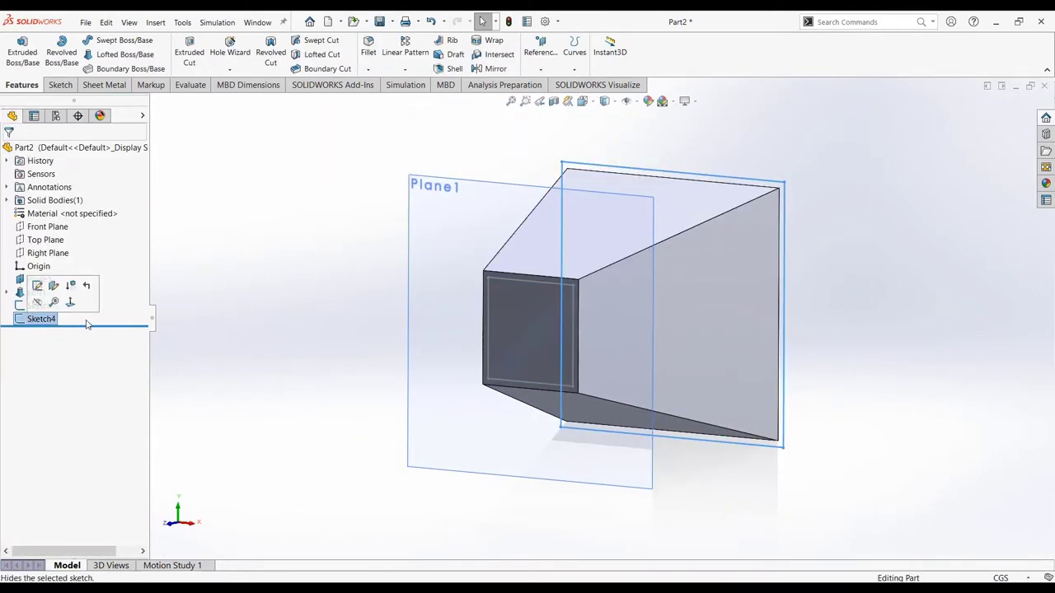
left_click(37, 285)
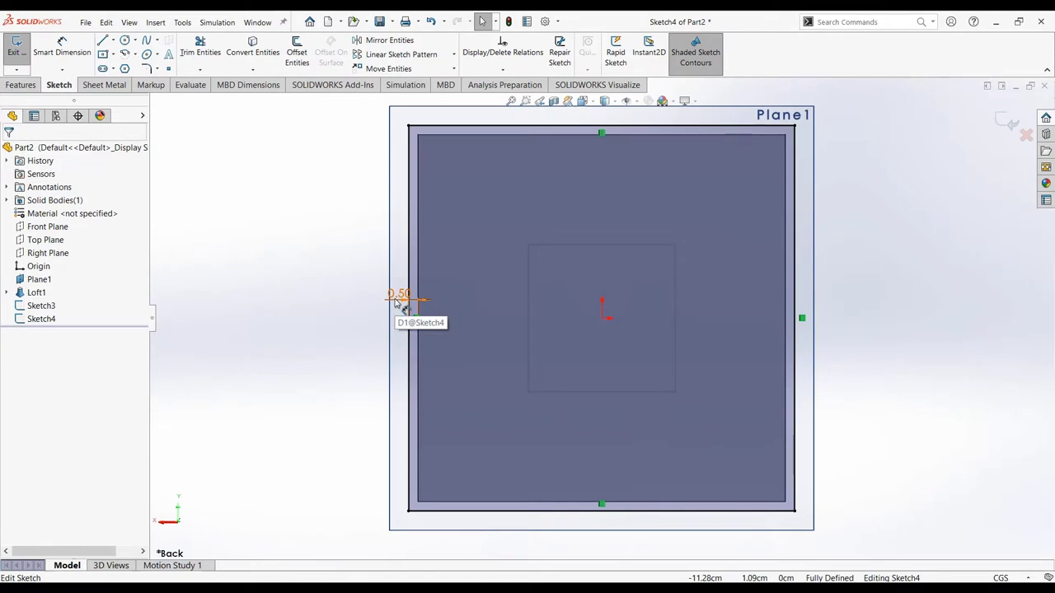
key("z")
left_click_drag(363, 188, 770, 441)
key("Delete")
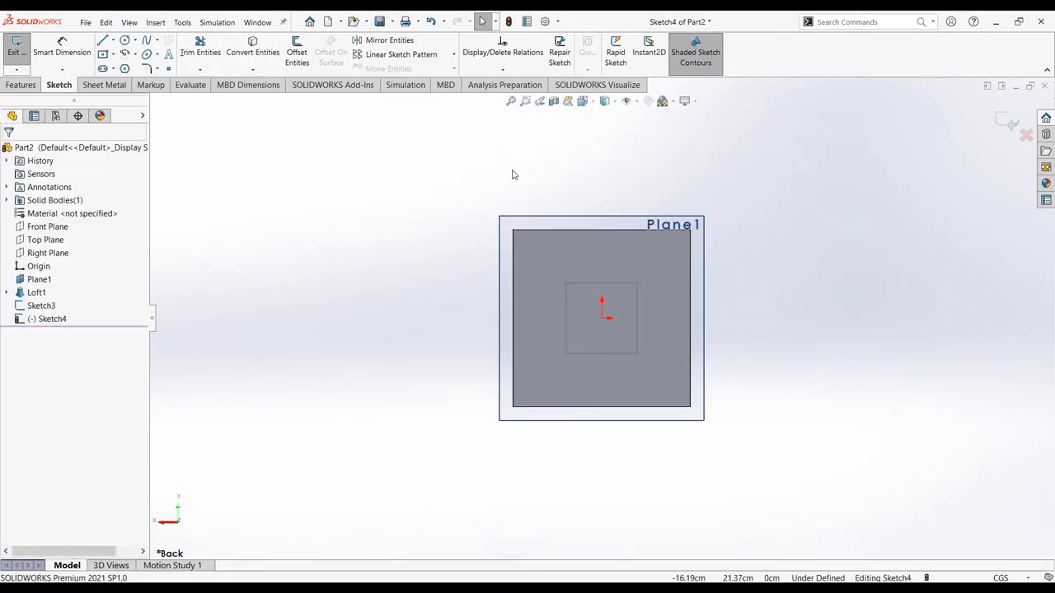
left_click(527, 248)
left_click(297, 52)
left_click(33, 219)
left_click(8, 145)
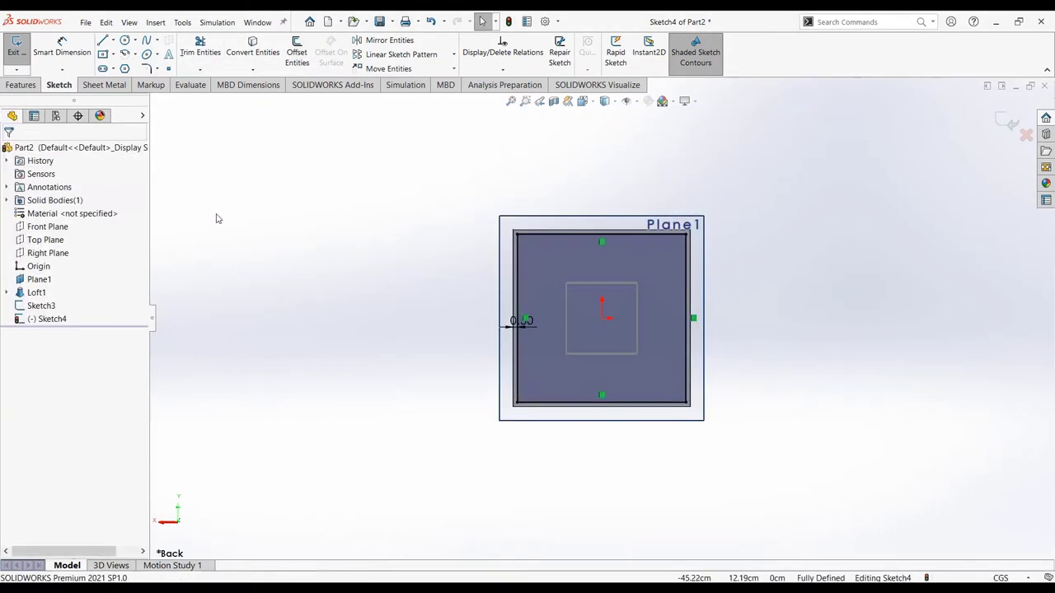
left_click(1005, 122)
Create Cut-Loft1 between the small-end and large-end sketches to hollow the nozzle
left_click(318, 54)
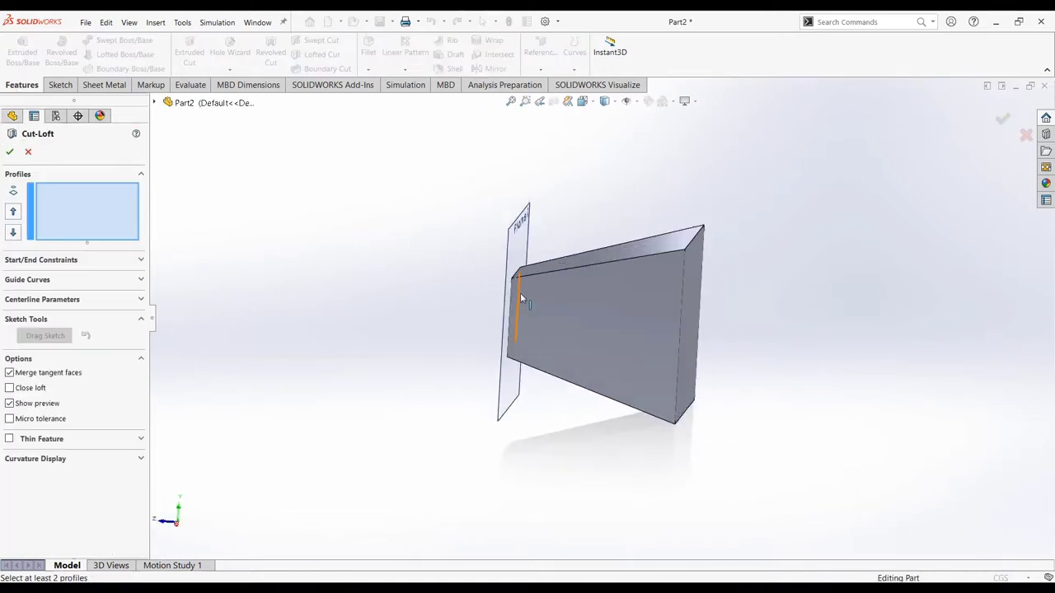
left_click(519, 297)
middle_click_drag(693, 248, 627, 264)
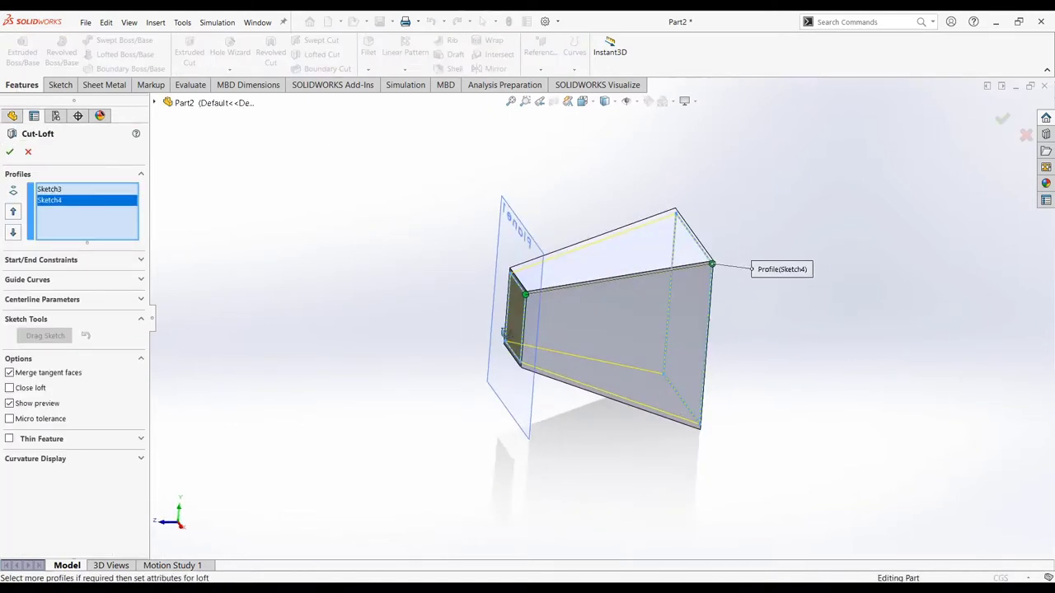
key("Return")
mouse_move(231, 264)
middle_mouse_down()
mouse_move(357, 283)
mouse_move(268, 280)
mouse_move(148, 310)
middle_mouse_up()
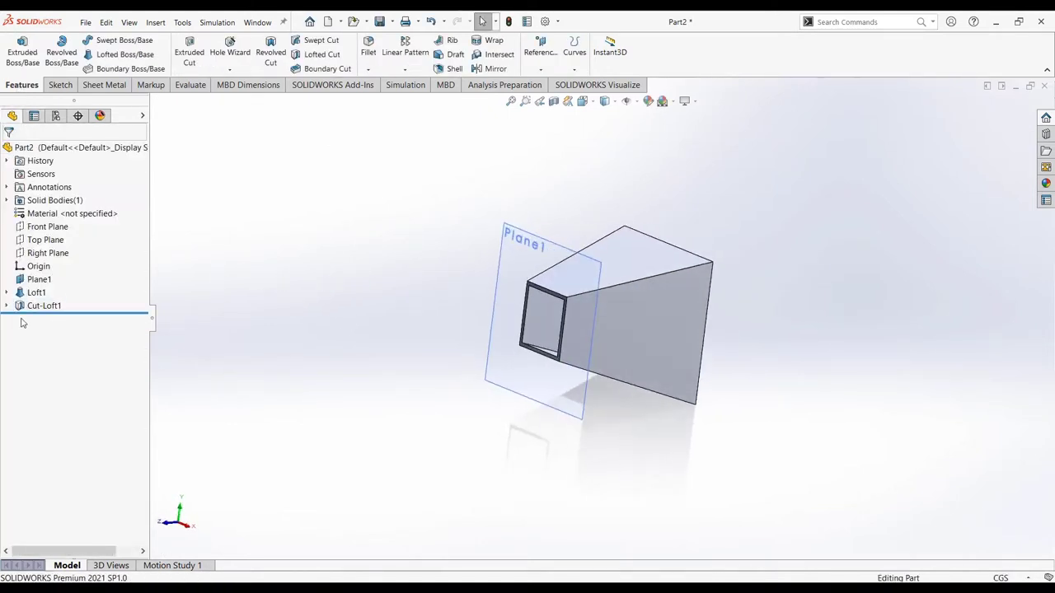
Roll back above the cut and sketch a 0.5 outward offset on the small end face
left_click_drag(94, 312, 93, 299)
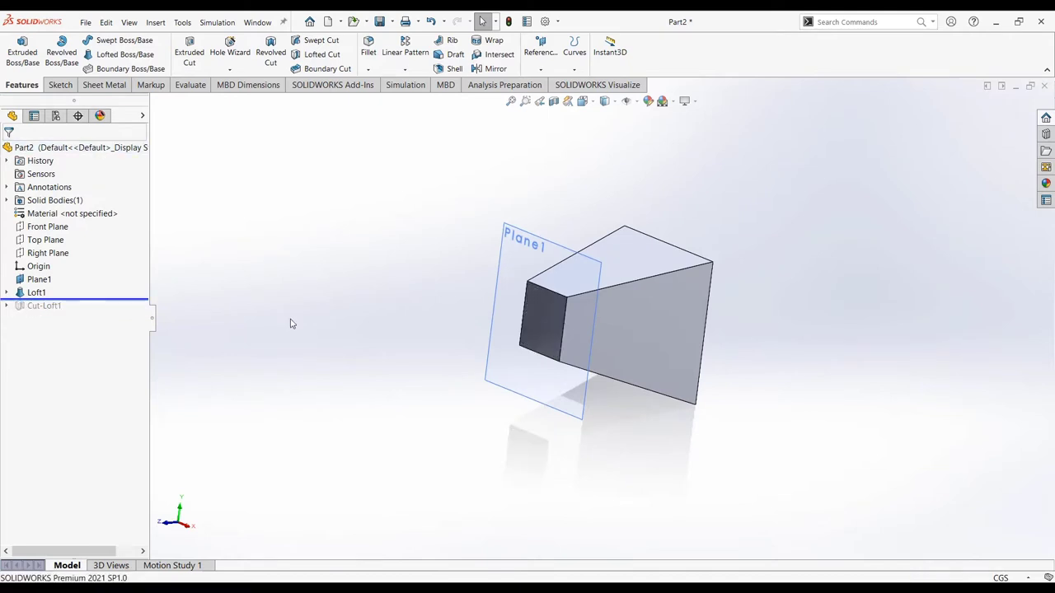
left_click(537, 316)
left_click(560, 297)
left_click(297, 52)
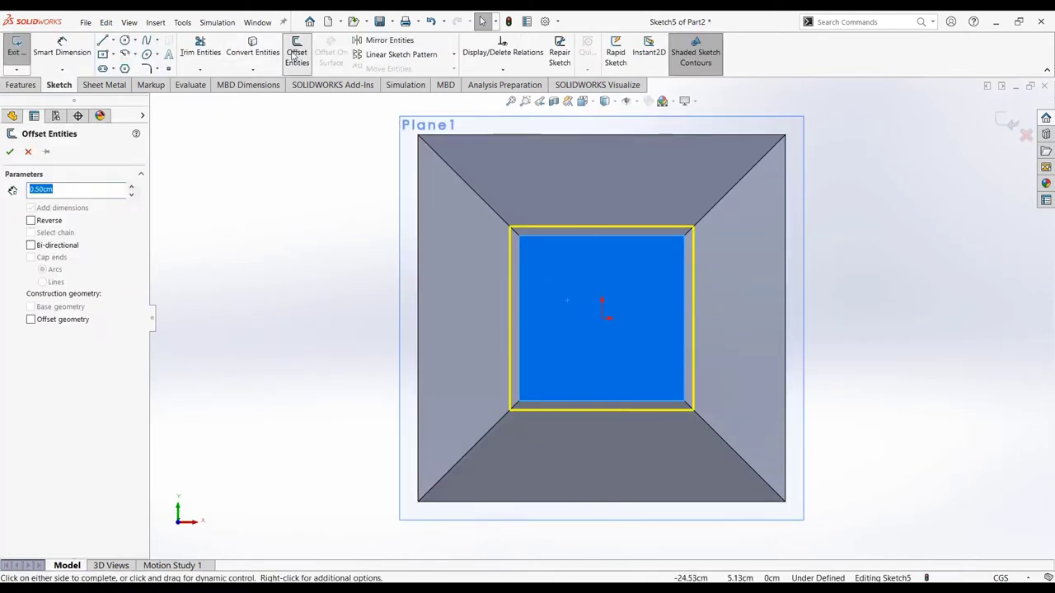
left_click(10, 154)
left_click(1000, 121)
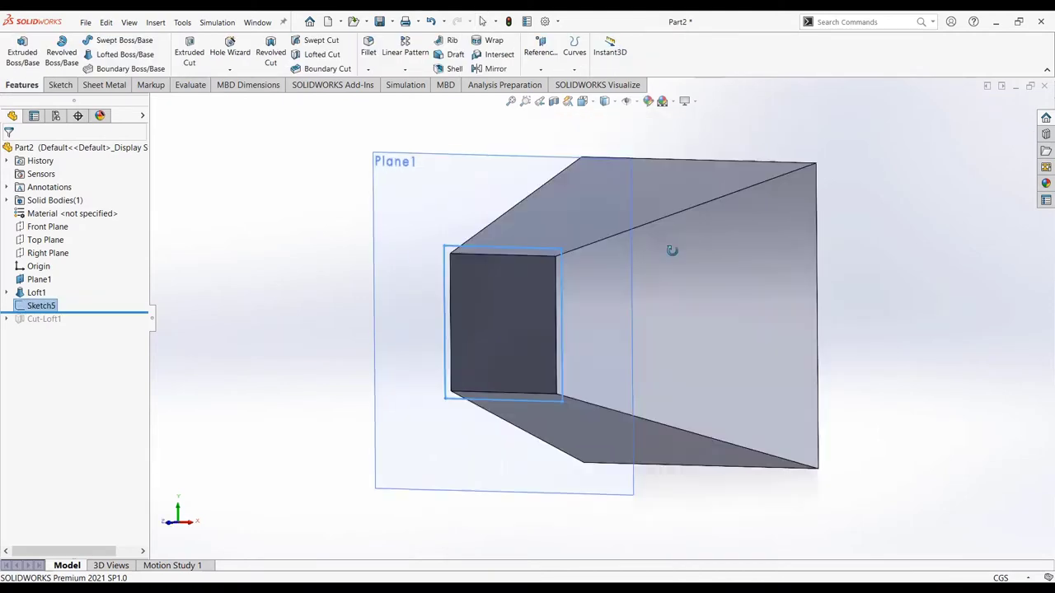
Sketch a 0.5 outward offset on the large end face
left_click(684, 235)
left_click(709, 211)
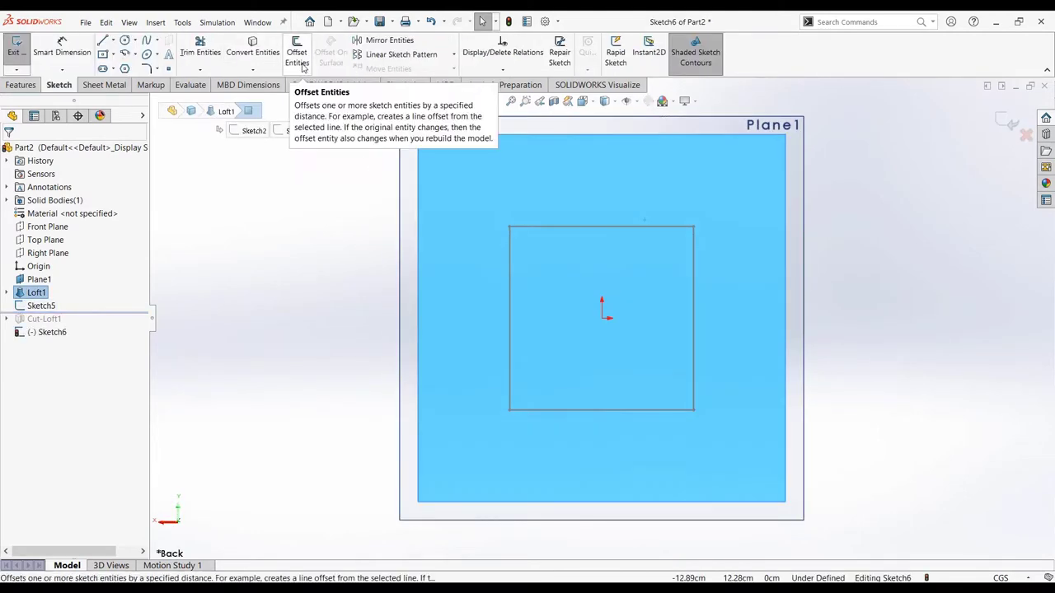
left_click(297, 52)
left_click(10, 154)
middle_click_drag(228, 238, 480, 251)
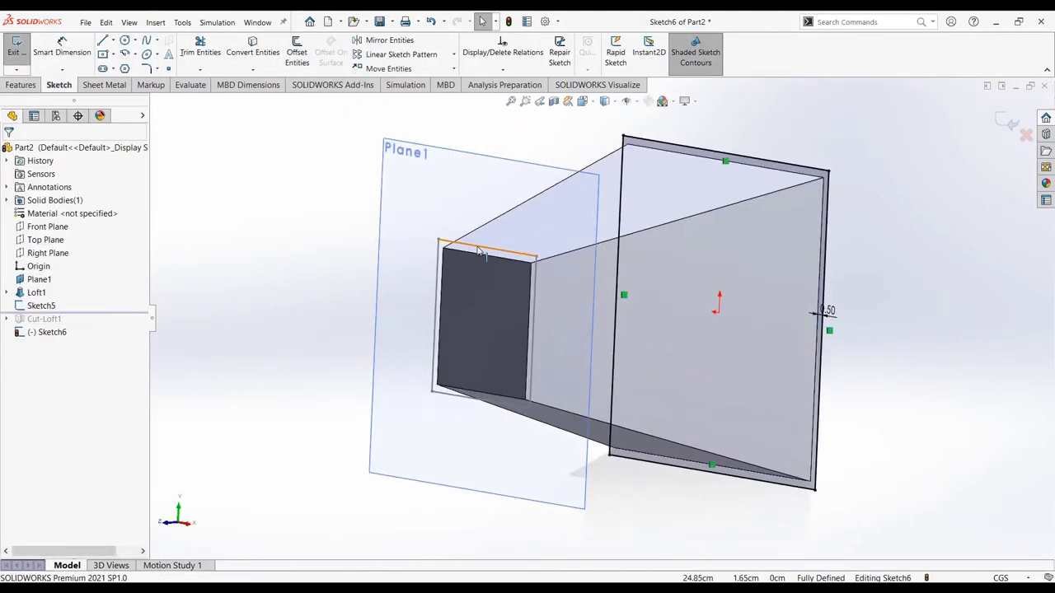
Extrude the large-end offset 0.5 cm toward the nozzle as a flange
left_click(21, 85)
left_click(23, 52)
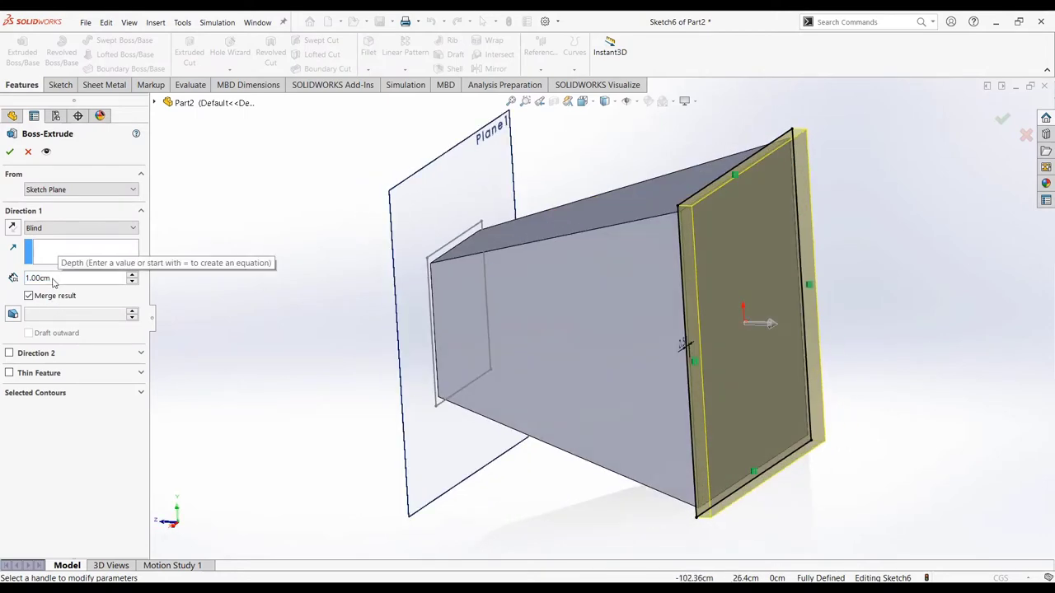
left_click(12, 230)
type("0.5")
key("Return")
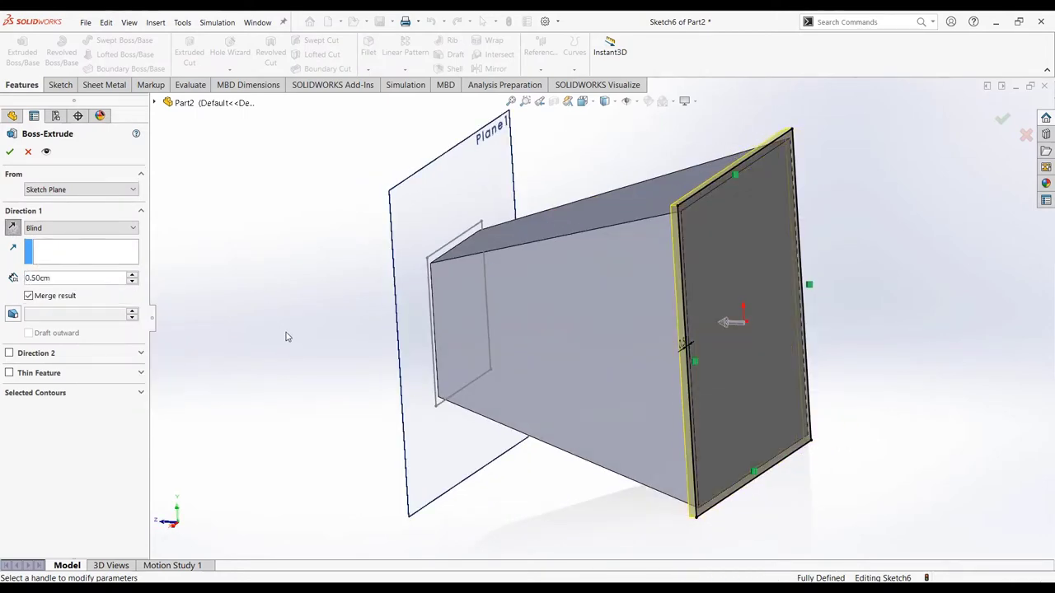
middle_click_drag(288, 337, 746, 318)
Undo the last change and start a reversed extrusion of the small-end offset sketch
key("ctrl+z")
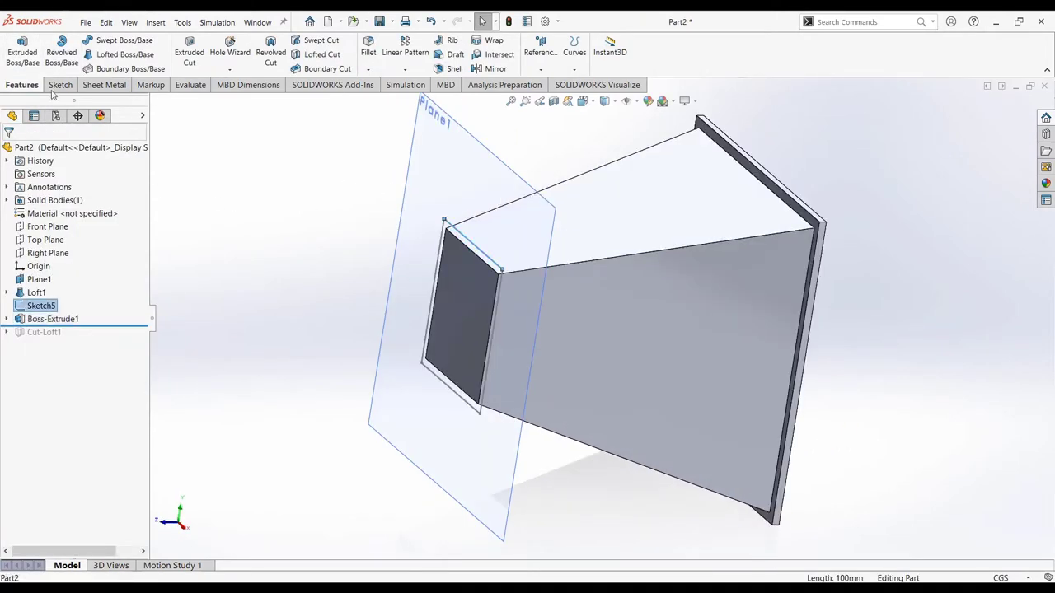
left_click(23, 52)
left_click(12, 230)
Finish the small-end flange, save the part as Nozzle in Wind Tunnel, and start a new document
key("Return")
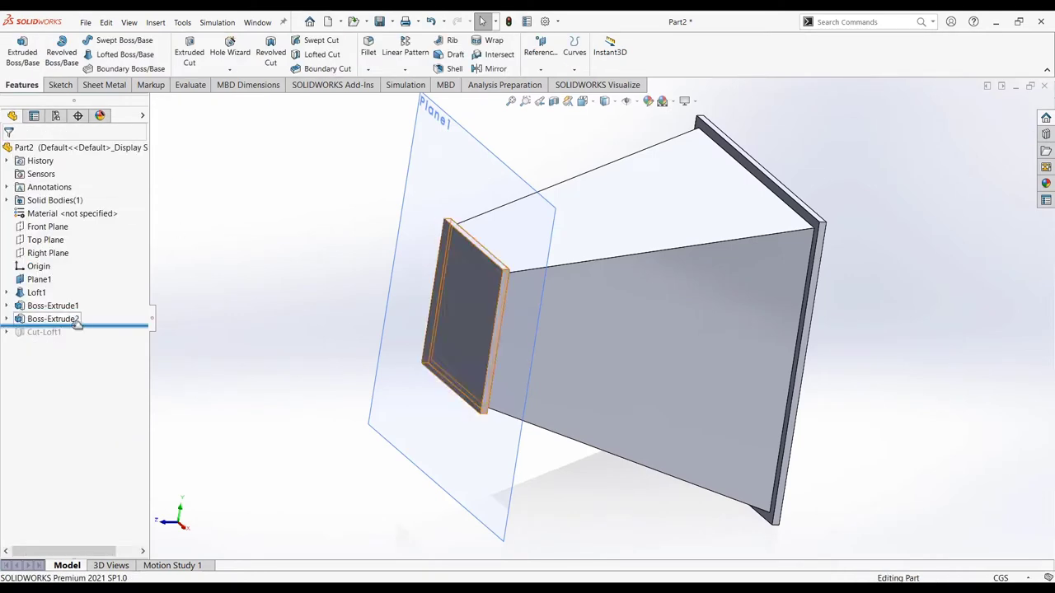
middle_click_drag(333, 324, 301, 222)
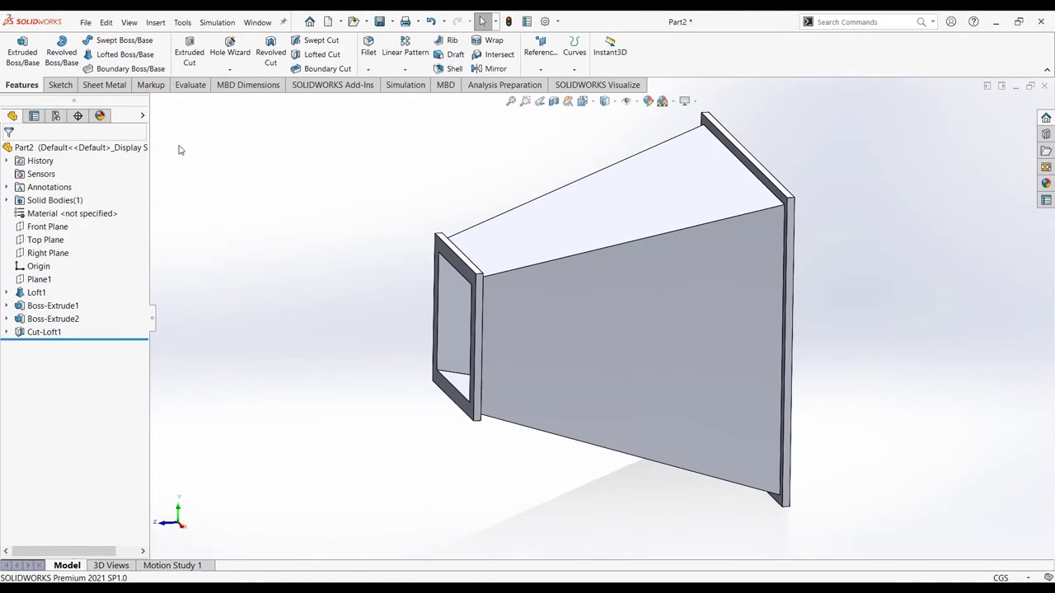
key("ctrl+s")
type("Nozzle")
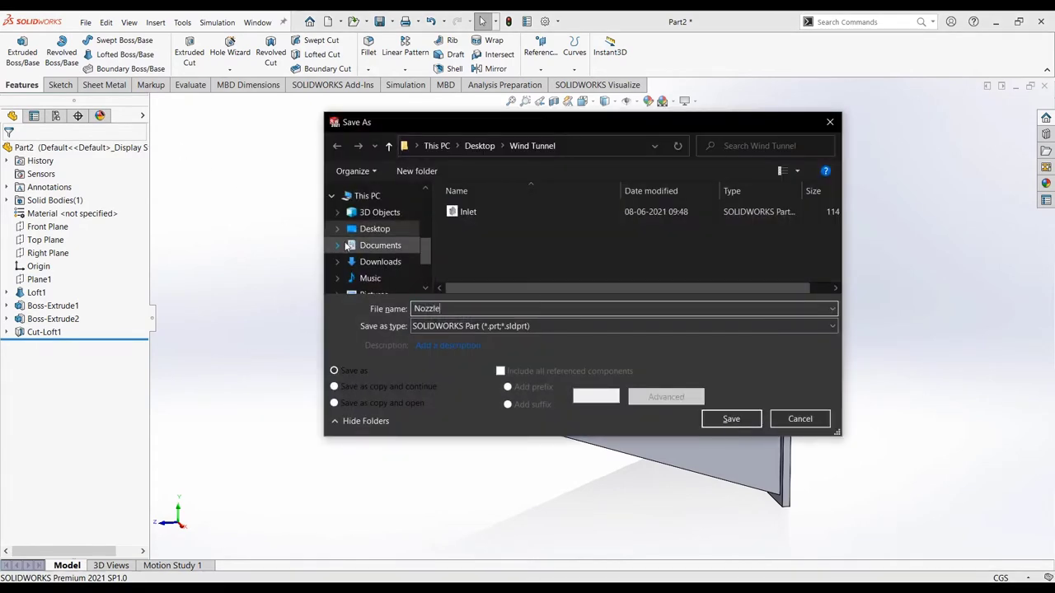
key("Return")
mouse_move(313, 323)
middle_mouse_down()
mouse_move(223, 335)
mouse_move(327, 322)
mouse_move(334, 349)
mouse_move(405, 366)
mouse_move(318, 321)
middle_mouse_up()
key("ctrl+n")
Make the new part in centimetre-gram-second units and draw a centre rectangle on the Front Plane
left_click(446, 432)
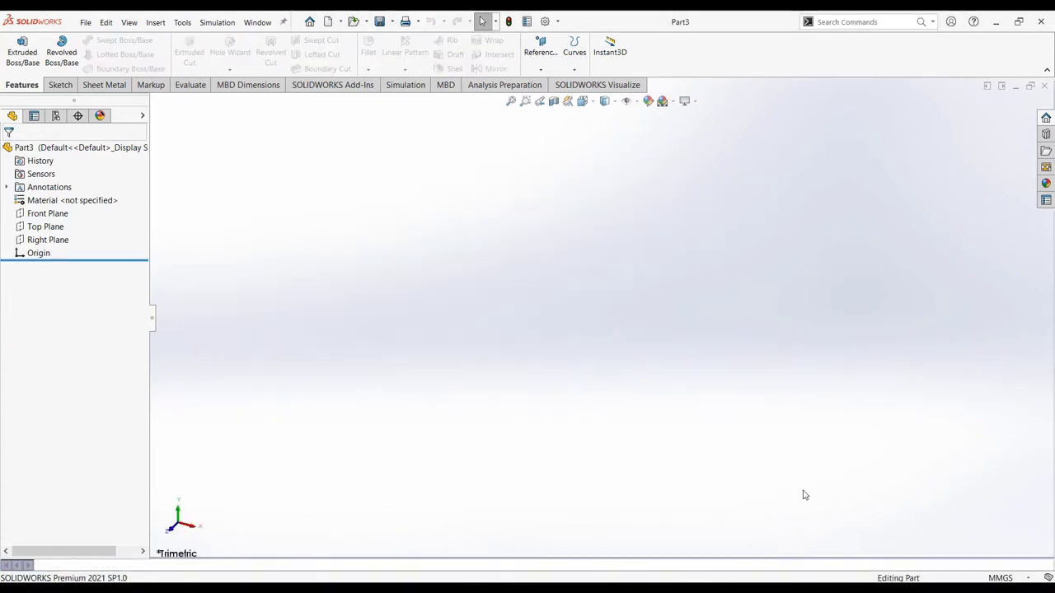
left_click(1000, 577)
left_click(948, 514)
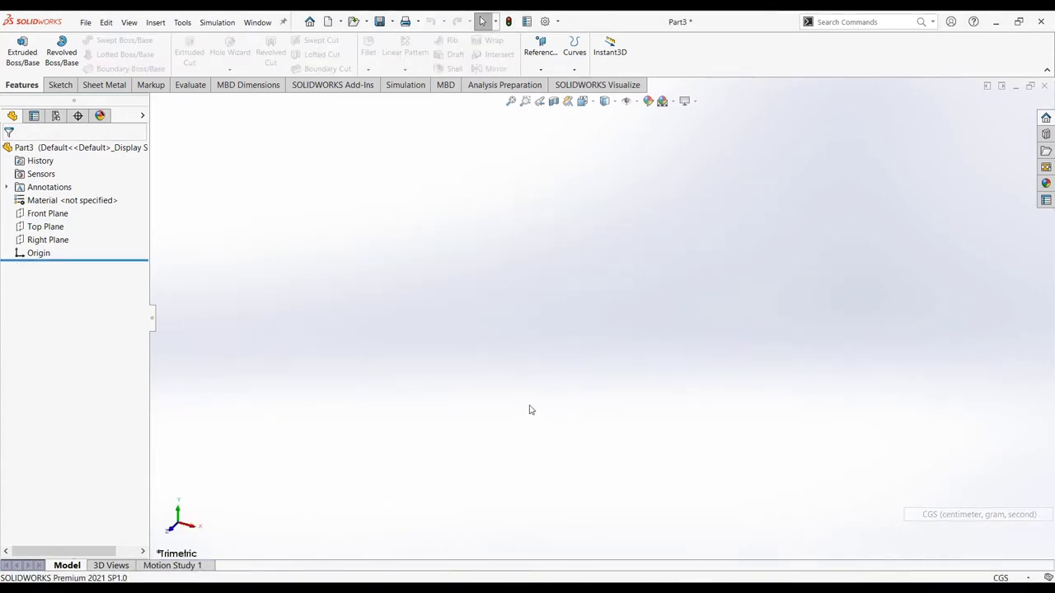
left_click(47, 214)
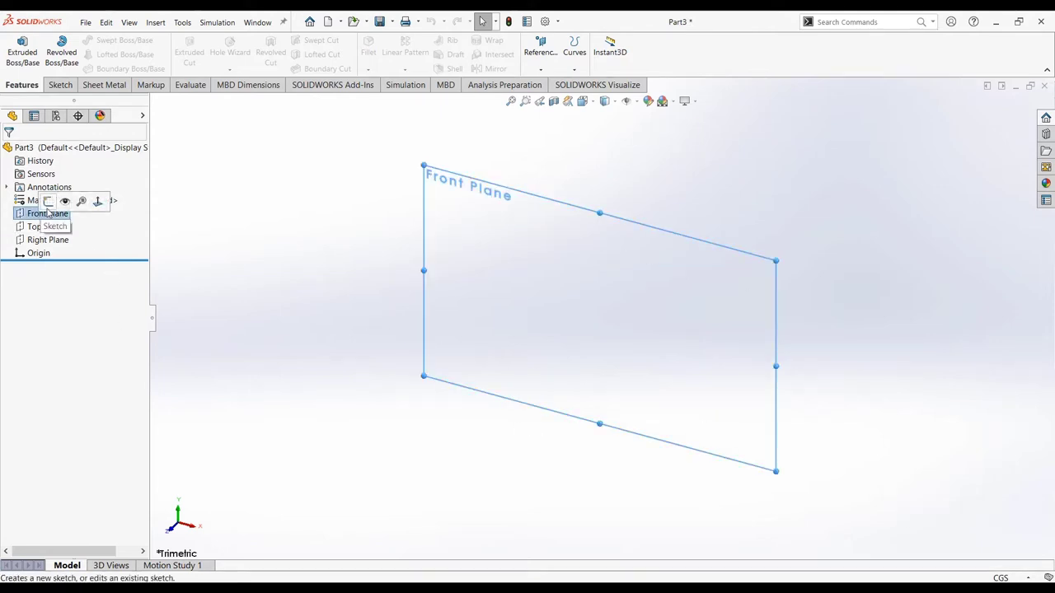
left_click(47, 201)
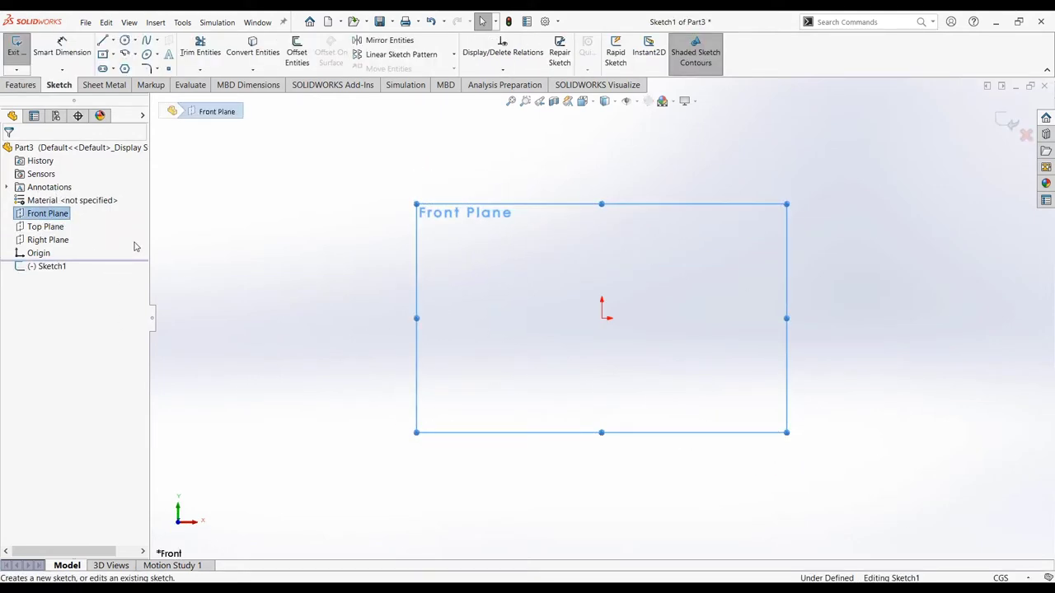
left_click(103, 53)
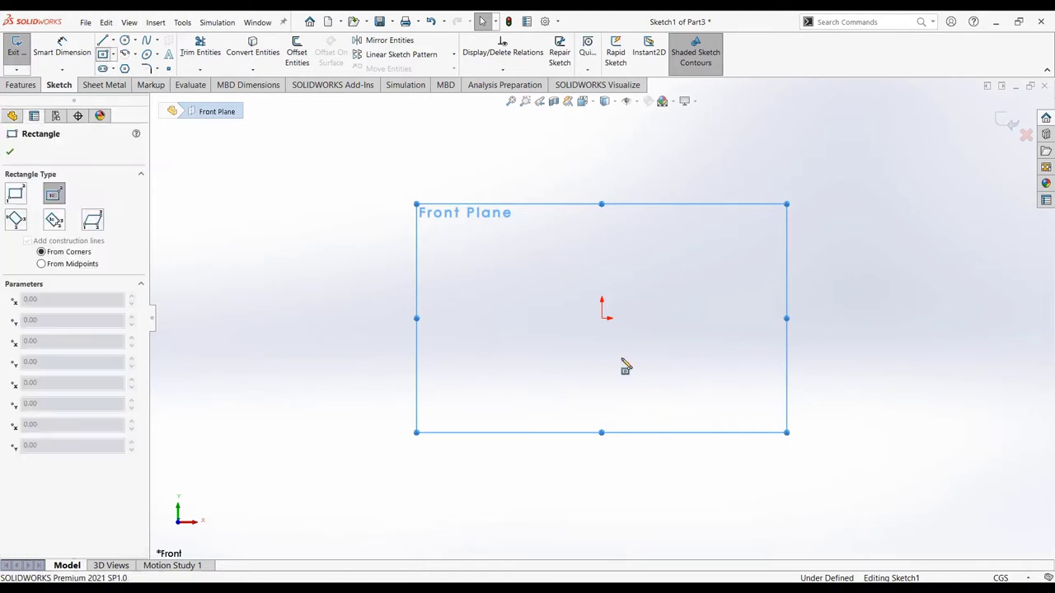
left_click(601, 317)
left_click(671, 362)
Dimension the rectangle to a 9 × 9 square and finish the sketch
right_click_drag(296, 223, 315, 201)
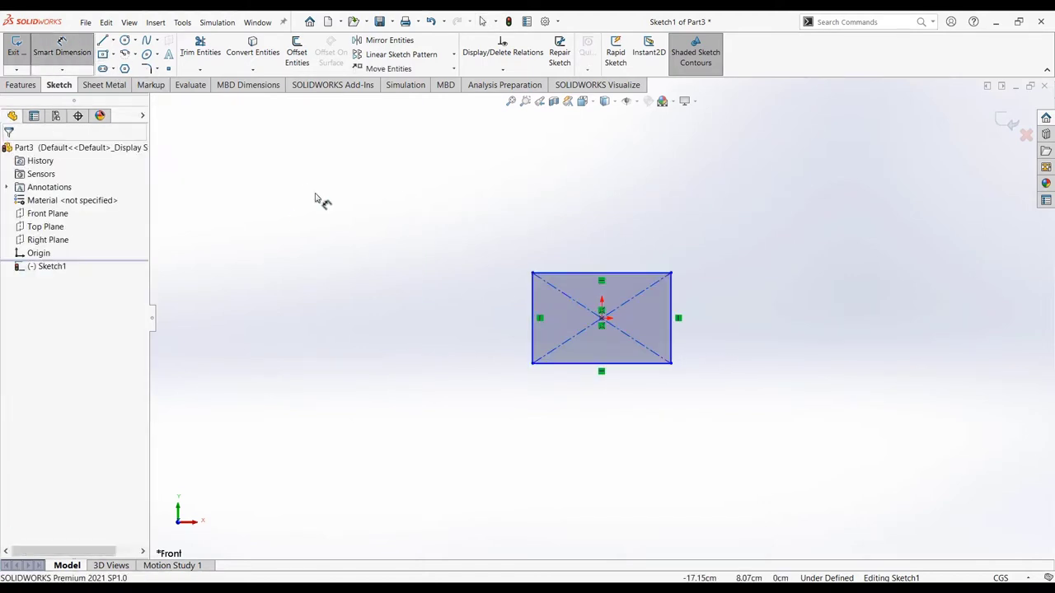
left_click(567, 273)
left_click(562, 202)
key("Return")
left_click(534, 313)
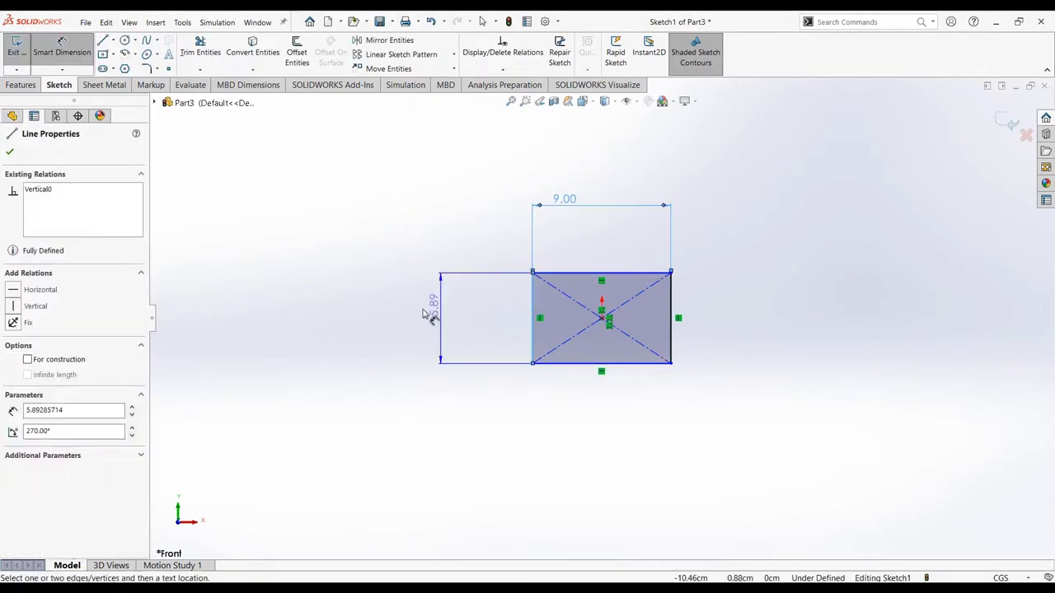
left_click(424, 305)
type("9")
key("Return")
key("Escape")
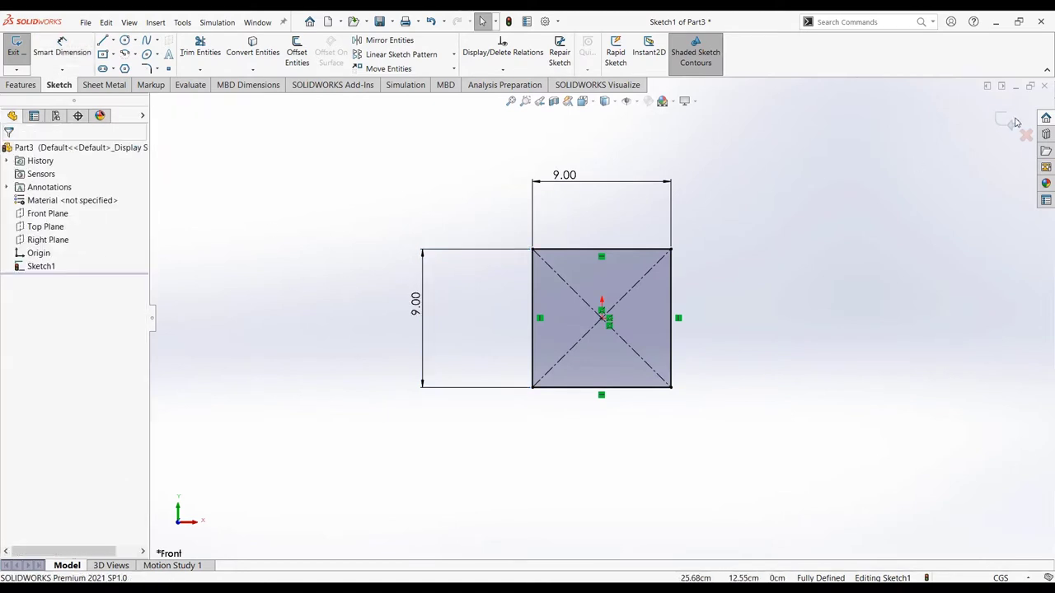
left_click(1005, 121)
Extrude the square 35 cm into a solid block
left_click(22, 52)
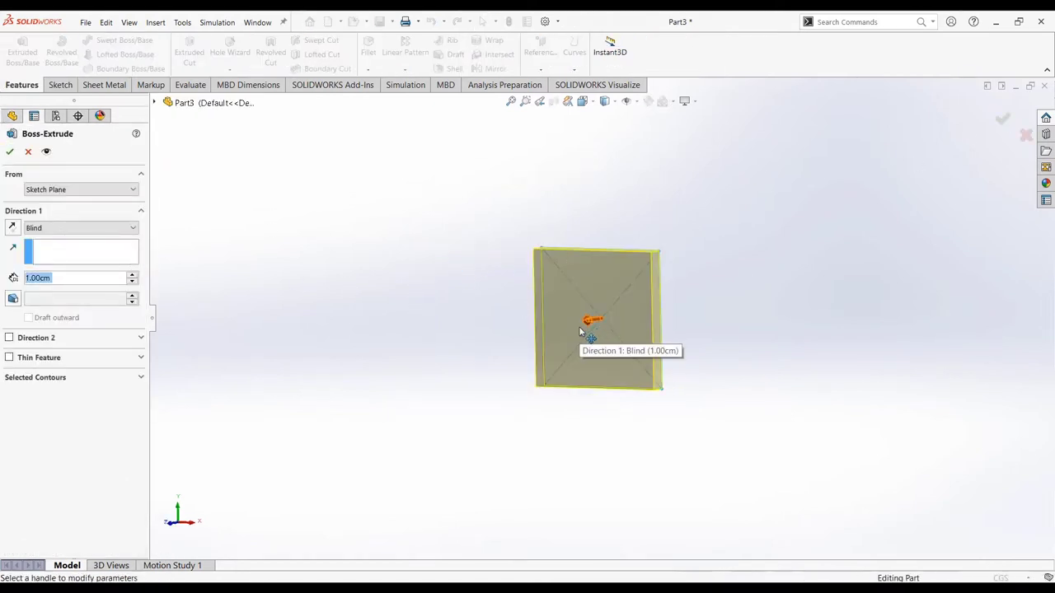
left_click_drag(579, 328, 209, 326)
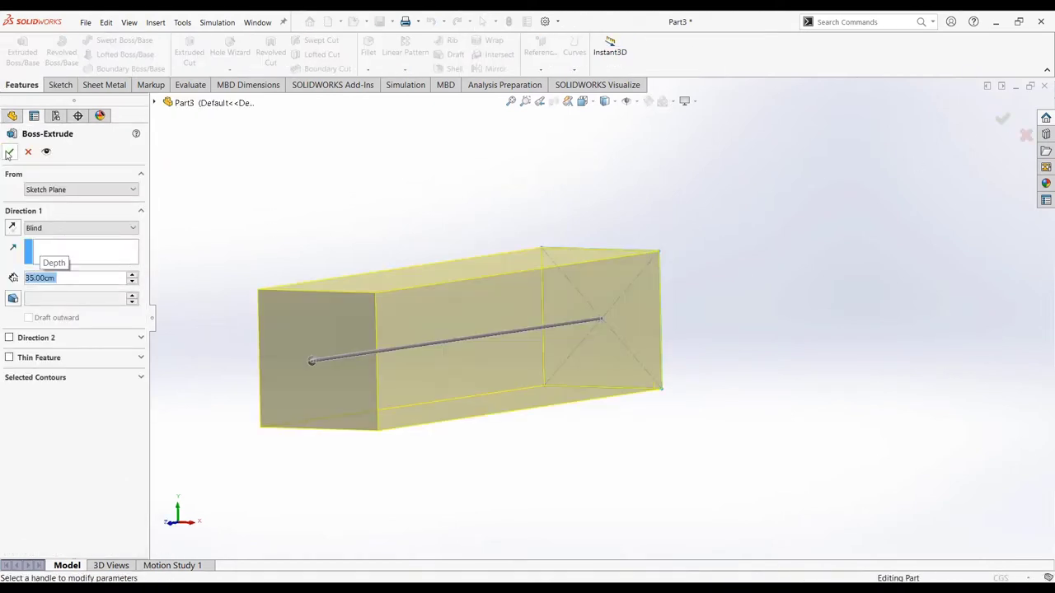
left_click(9, 152)
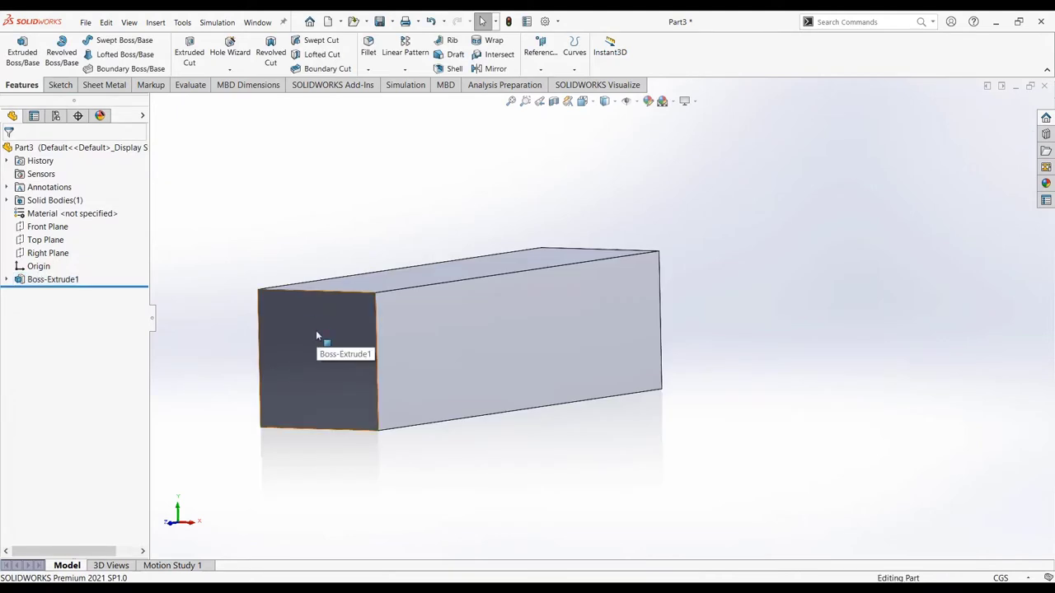
Shell the block, removing both end faces to leave an open tube
left_click(454, 68)
left_click(317, 354)
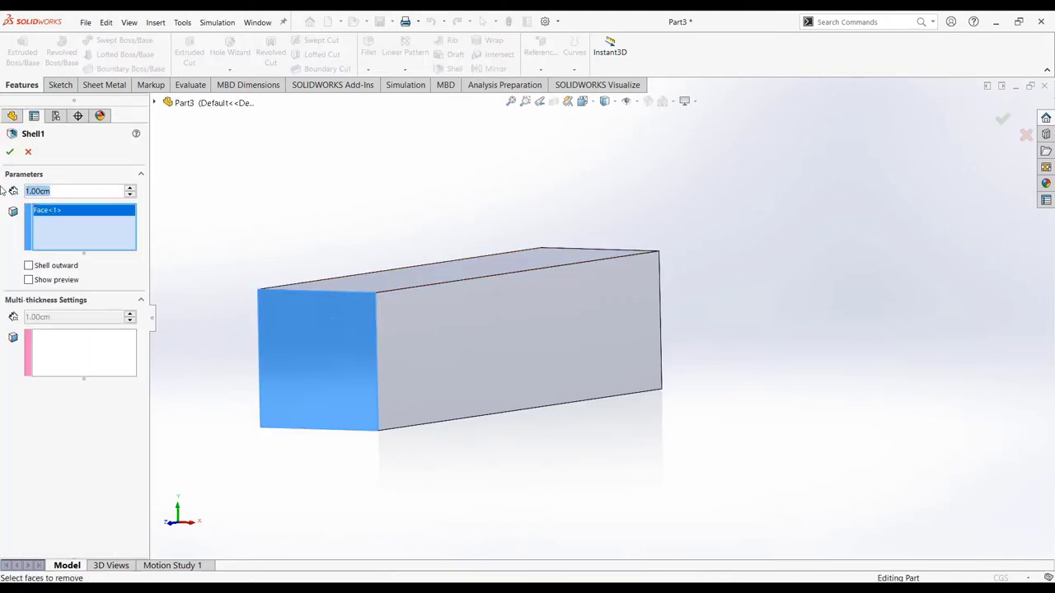
type("0.5")
middle_click_drag(304, 160, 753, 323)
left_click(730, 311)
left_click(9, 152)
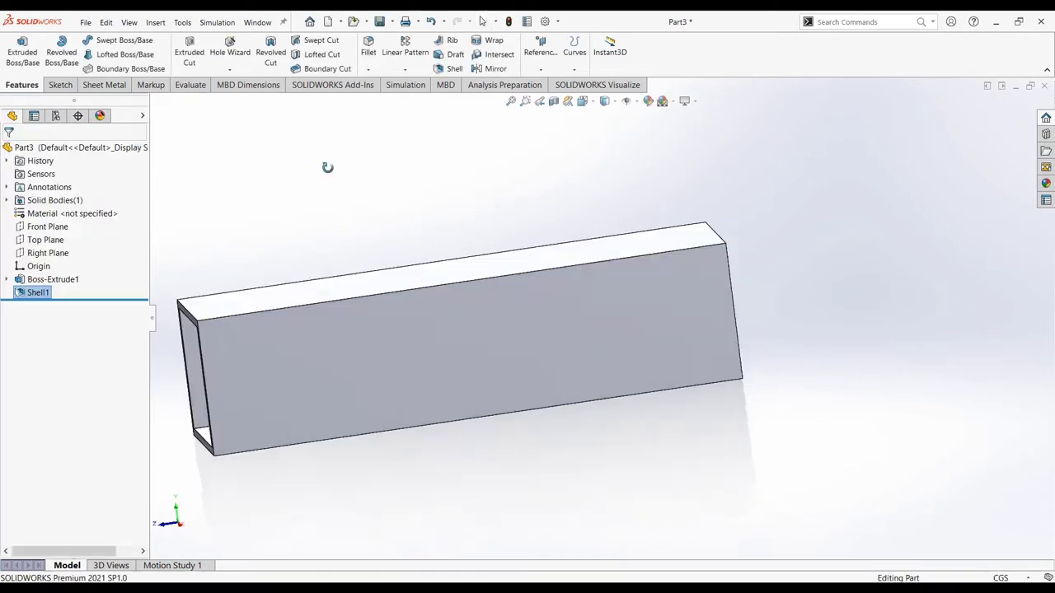
mouse_move(327, 167)
middle_mouse_down()
mouse_move(354, 305)
mouse_move(406, 380)
middle_mouse_up()
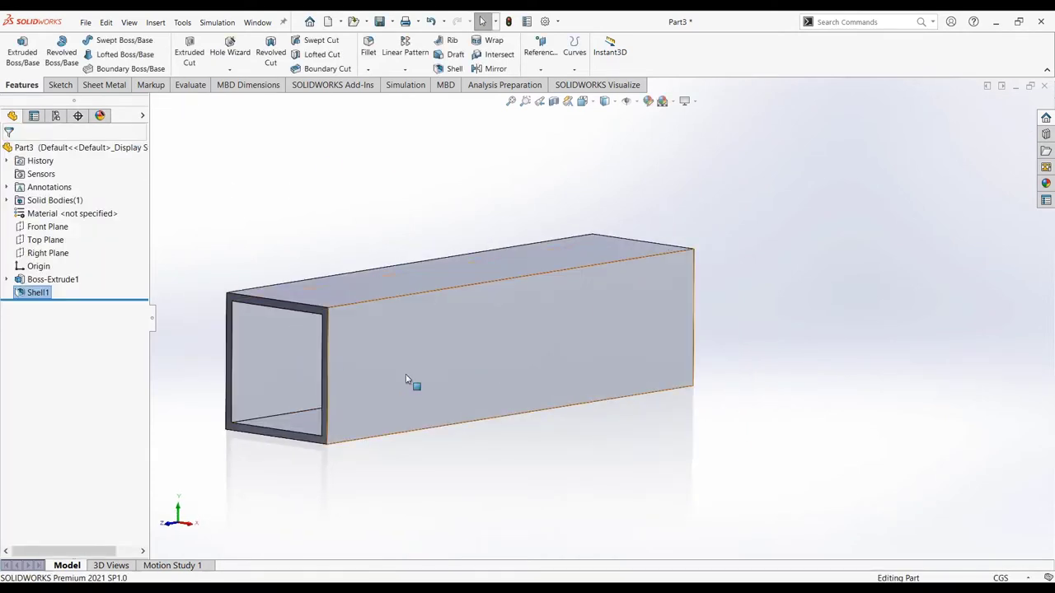
left_click(460, 365)
Sketch a centre rectangle on the side face dimensioned 10 wide by 5 high
left_click(511, 327)
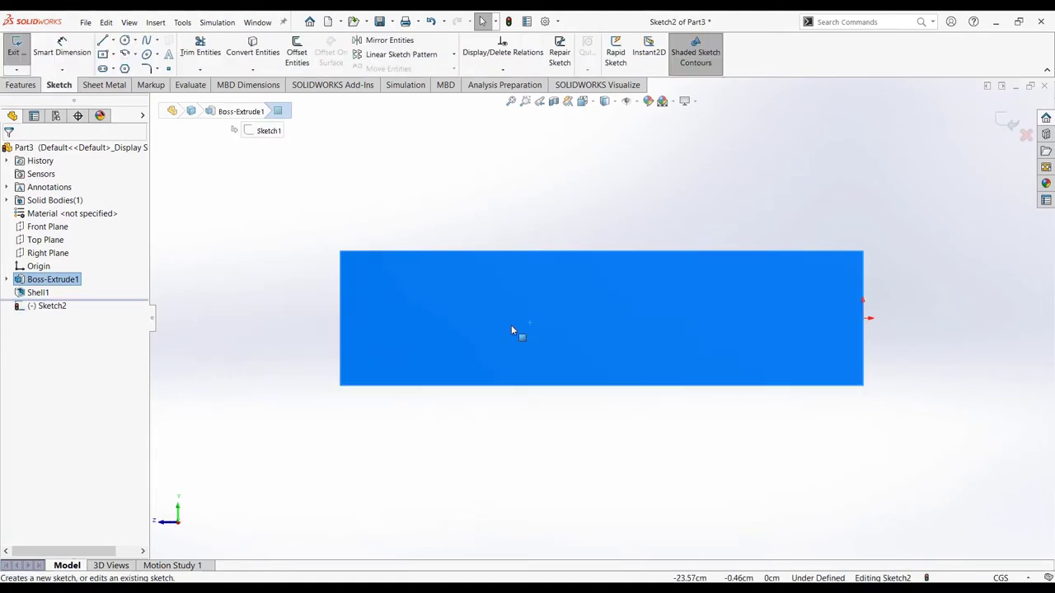
left_click(103, 54)
left_click(604, 318)
left_click(648, 337)
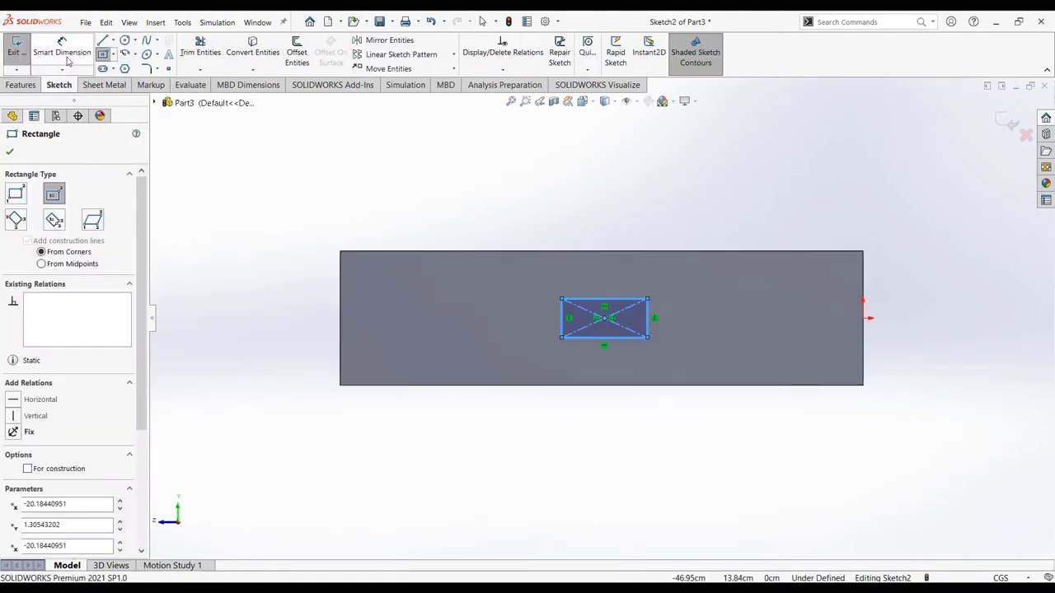
left_click(588, 304)
left_click(586, 272)
type("10")
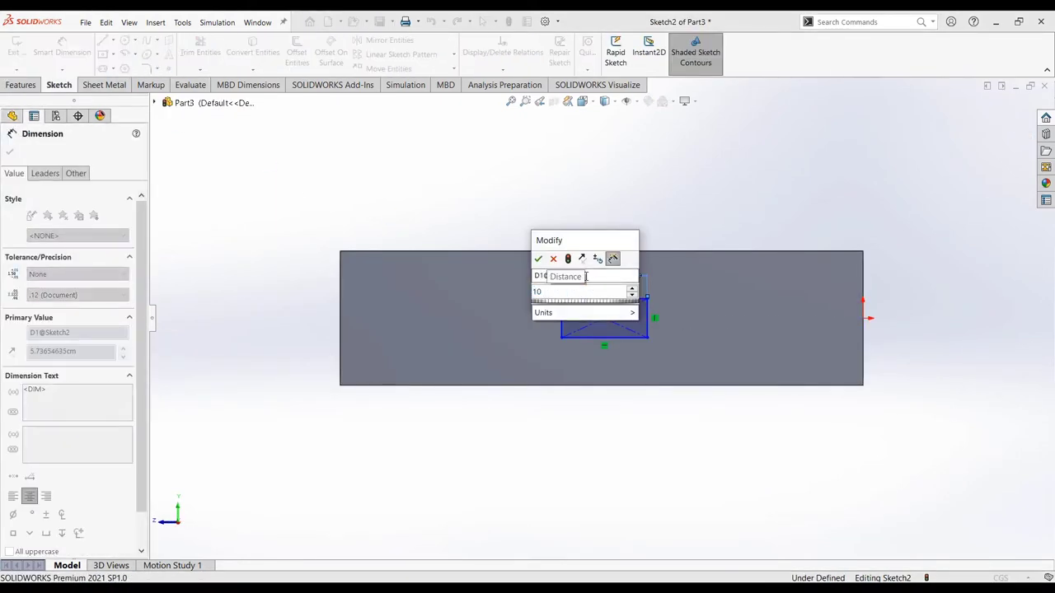
key("Return")
left_click(562, 326)
left_click(542, 331)
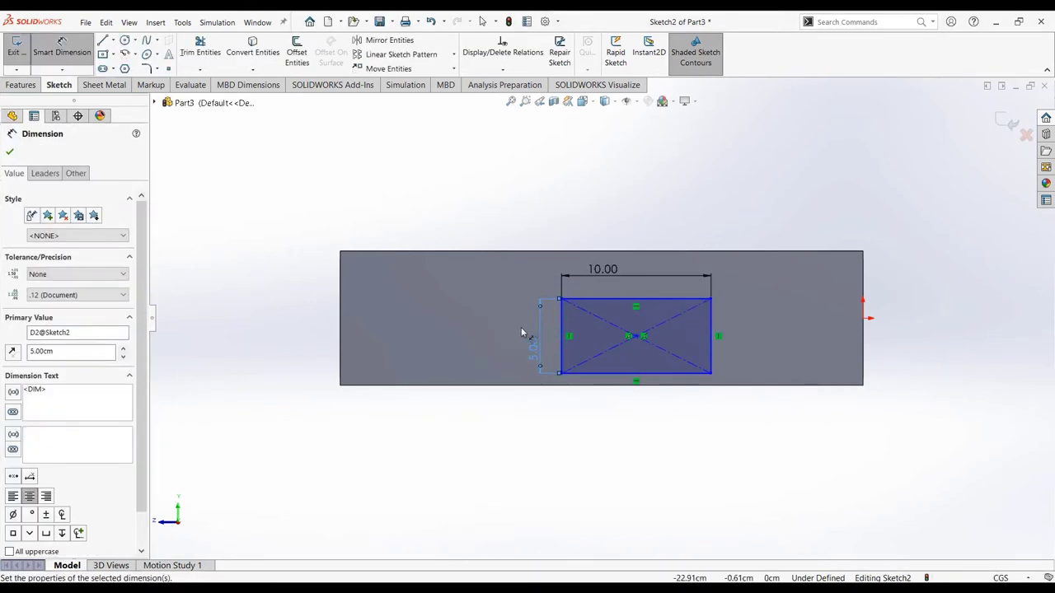
left_click(628, 336)
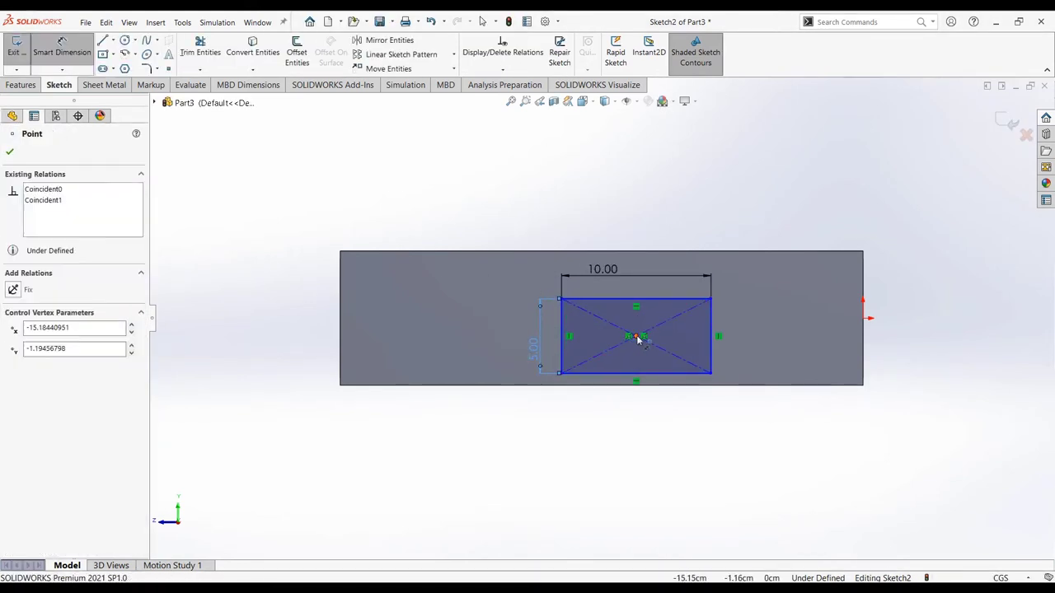
key("Escape")
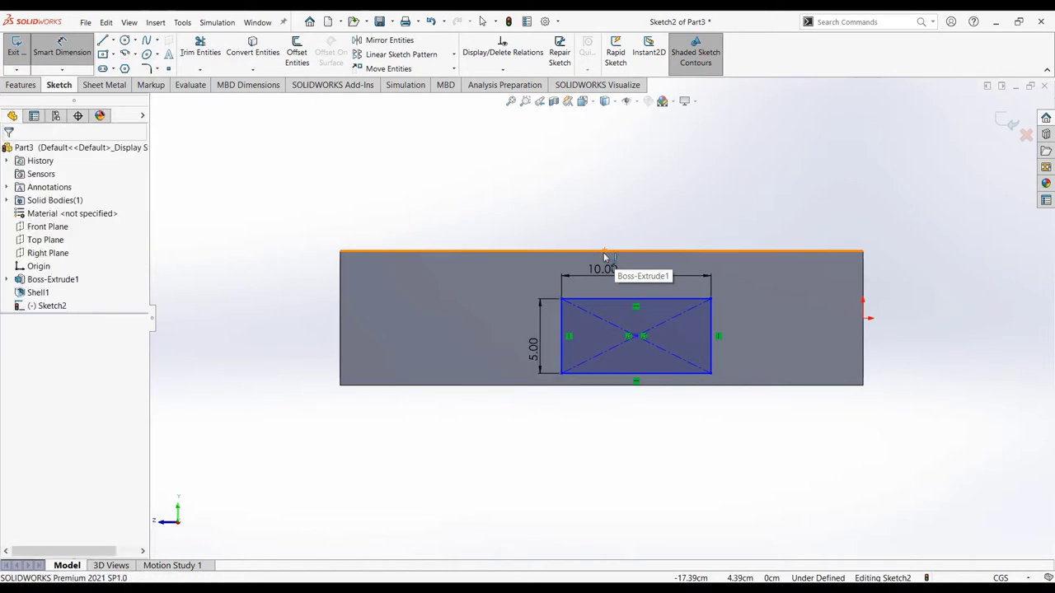
Centre the rectangle with vertical and horizontal relations to the edge midpoint and origin
left_click(602, 252)
left_click(637, 337, "ctrl")
left_click(736, 303)
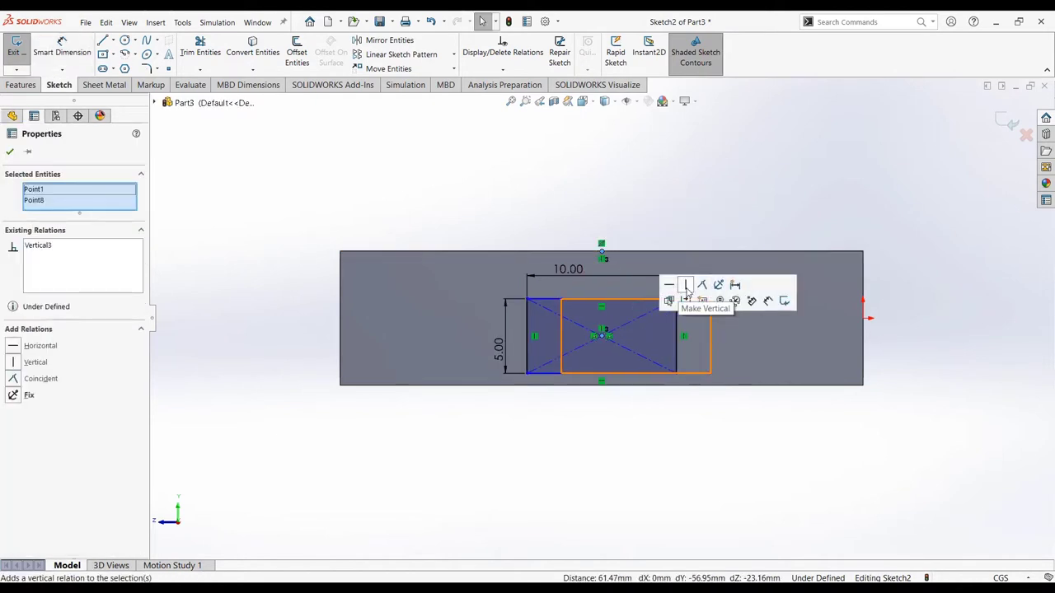
key("Escape")
left_click(601, 336)
left_click(863, 321, "ctrl")
left_click(895, 272)
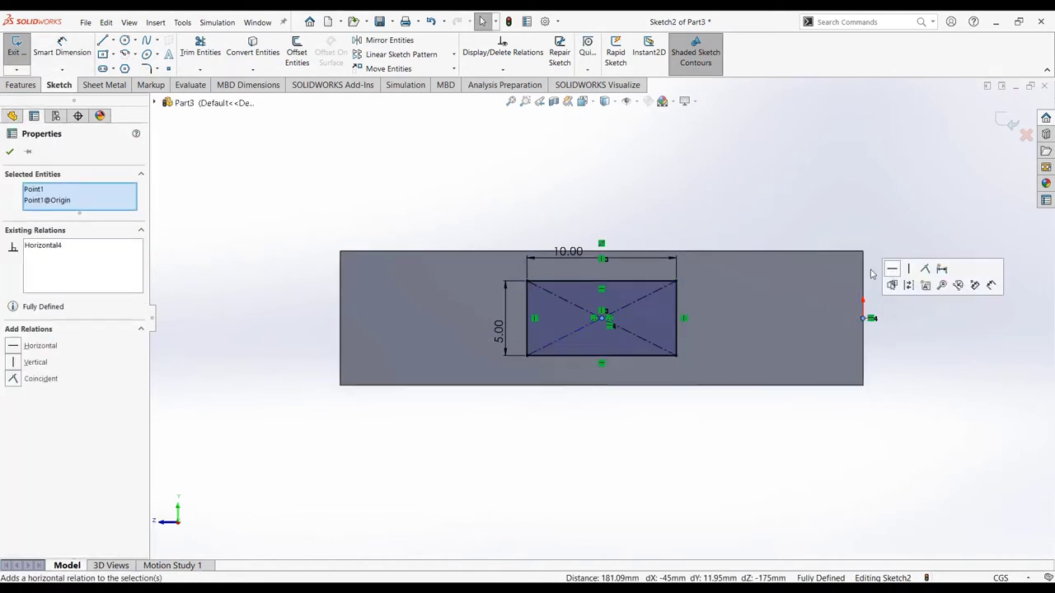
key("Escape")
Cut the rectangle 1 cm through the wall as Cut-Extrude1
left_click(21, 85)
left_click(189, 52)
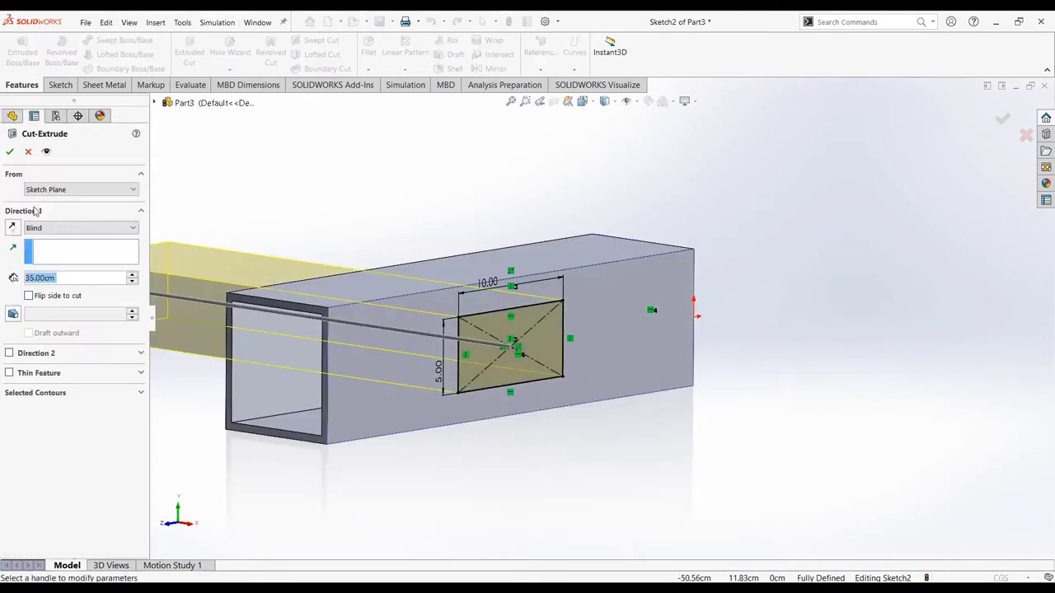
type("1")
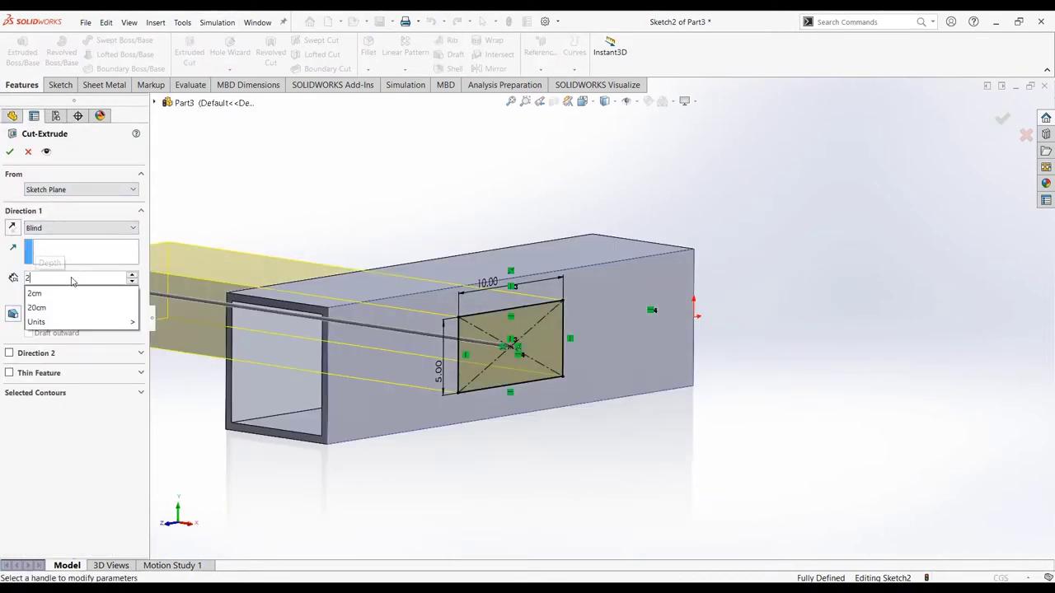
key("Return")
key("Return")
mouse_move(331, 200)
middle_mouse_down()
mouse_move(297, 202)
mouse_move(332, 220)
mouse_move(321, 230)
middle_mouse_up()
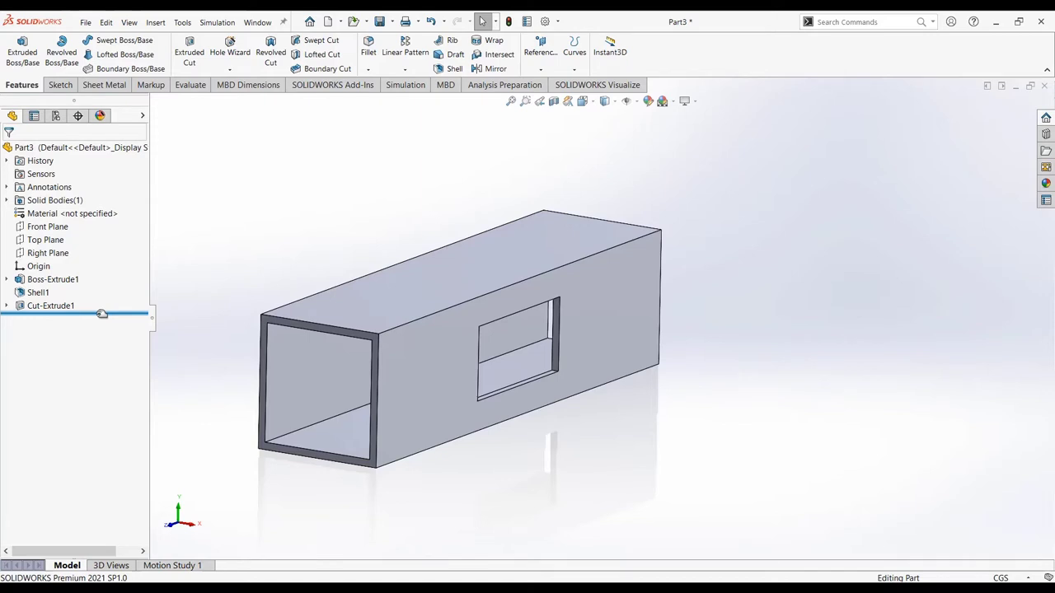
Sketch on the tube's front end face and offset its outline outward 0.50 cm
scroll(325, 381, "down", 3)
left_click(379, 255)
left_click(407, 250)
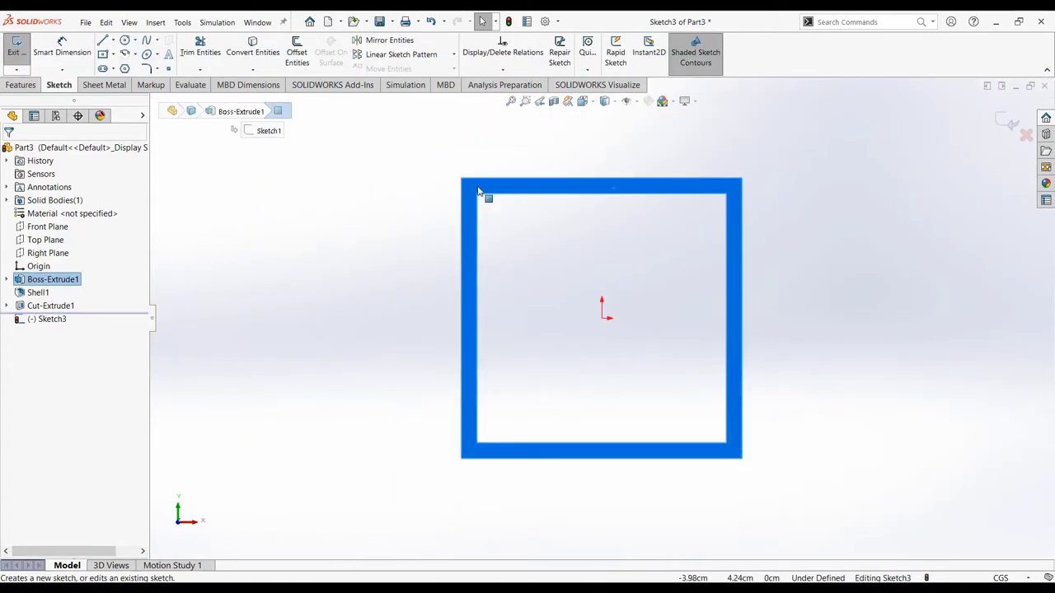
left_click(297, 52)
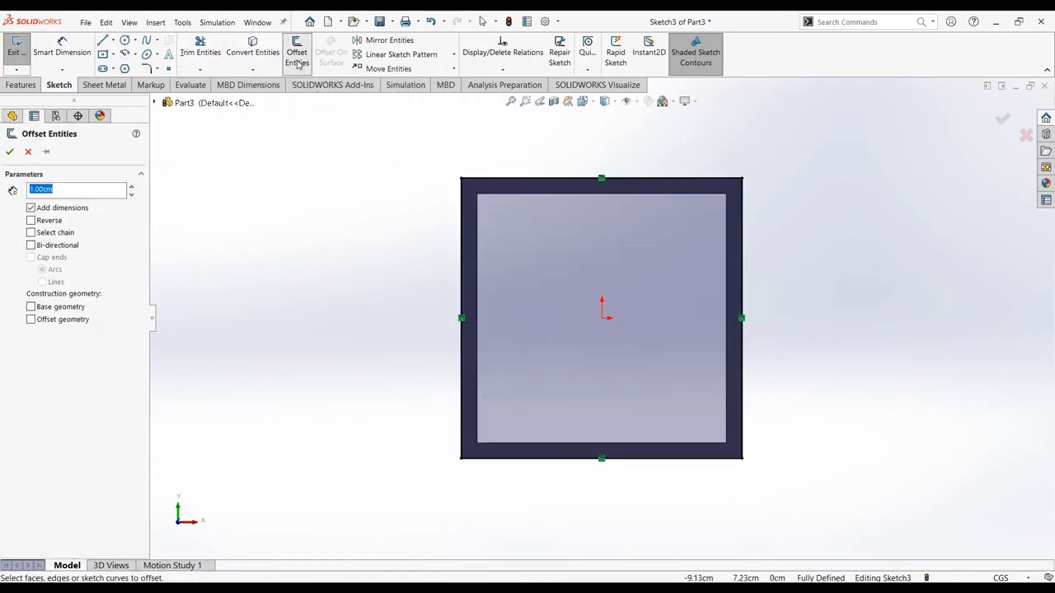
left_click(9, 152)
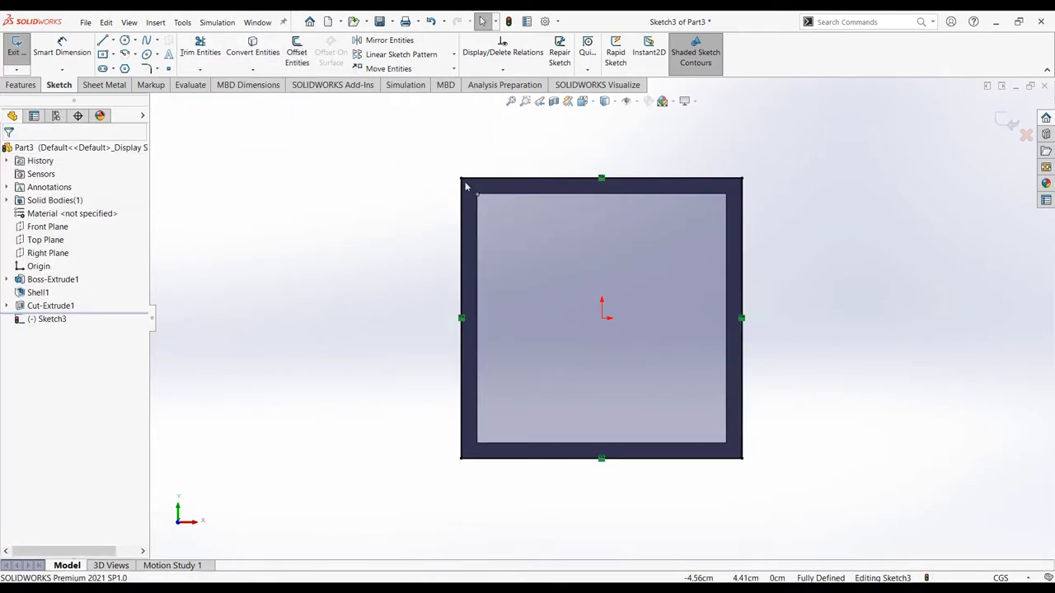
left_click(297, 52)
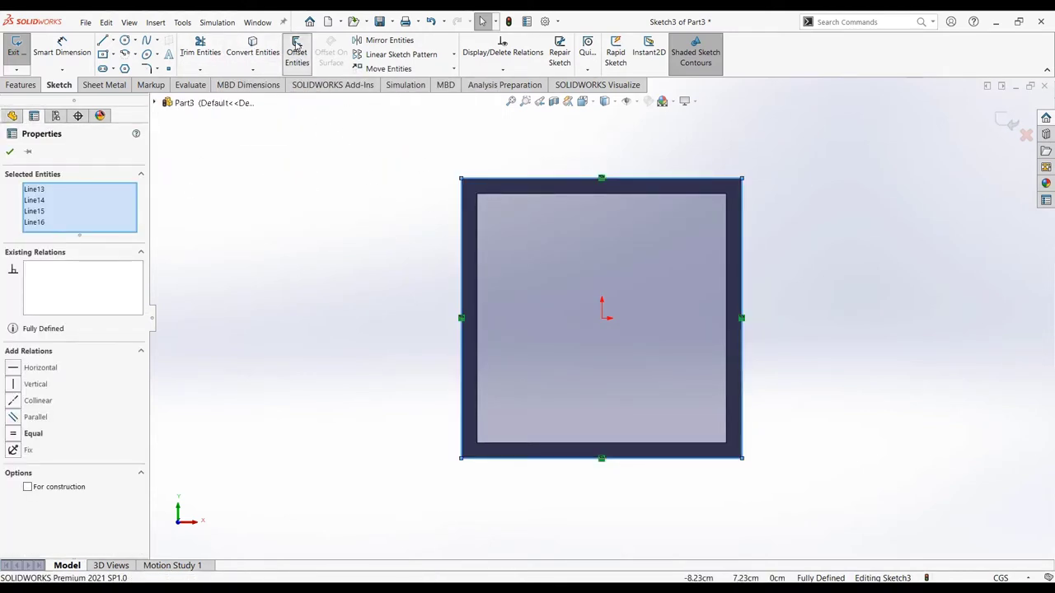
type("0.5")
key("Return")
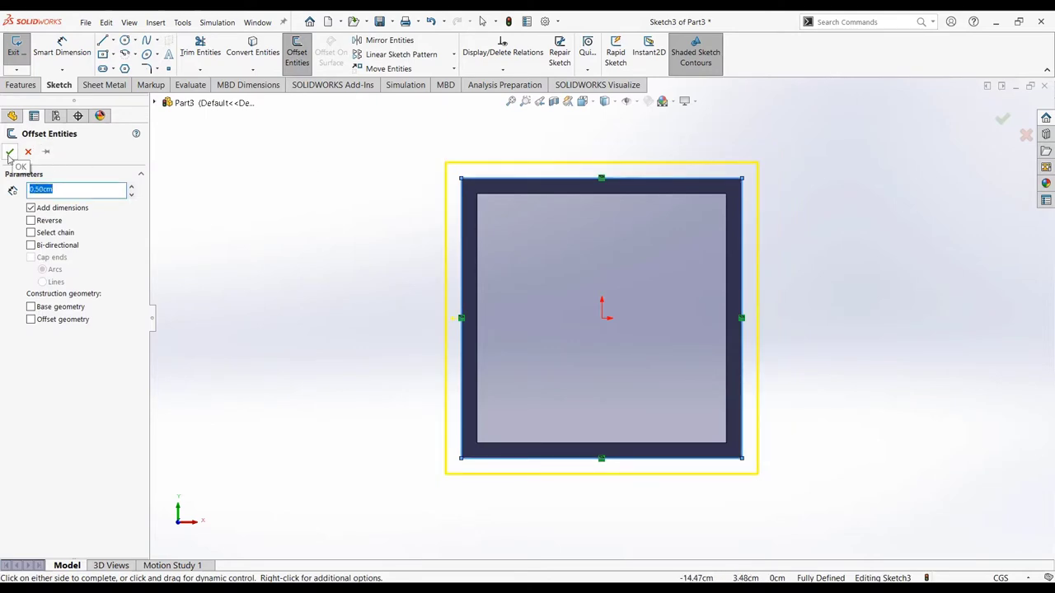
left_click(9, 153)
Extrude the offset ring 0.50 cm into a flange (Boss-Extrude2), then view the whole box
middle_click_drag(233, 209, 273, 223)
mouse_move(522, 235)
middle_mouse_down()
mouse_move(359, 208)
mouse_move(388, 229)
middle_mouse_up()
left_click(21, 85)
left_click(24, 52)
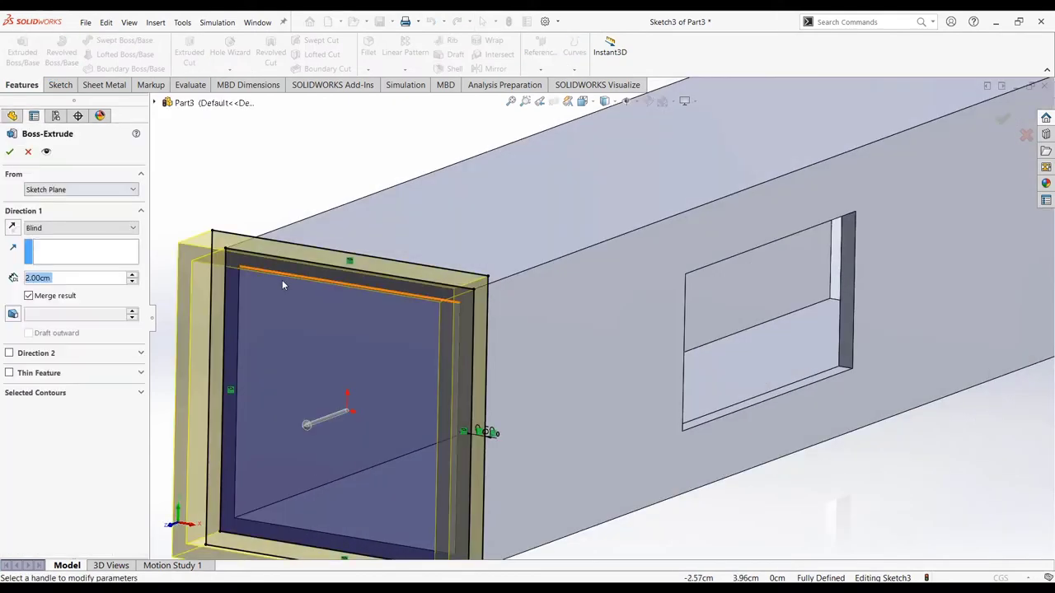
type("5")
key("Return")
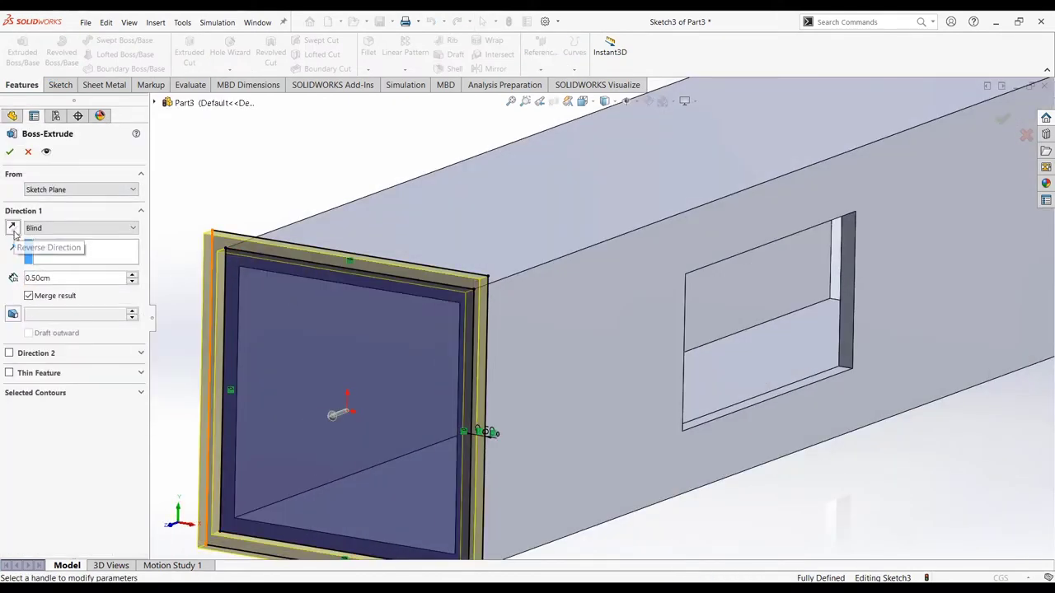
mouse_move(342, 330)
middle_mouse_down()
mouse_move(333, 308)
mouse_move(264, 301)
middle_mouse_up()
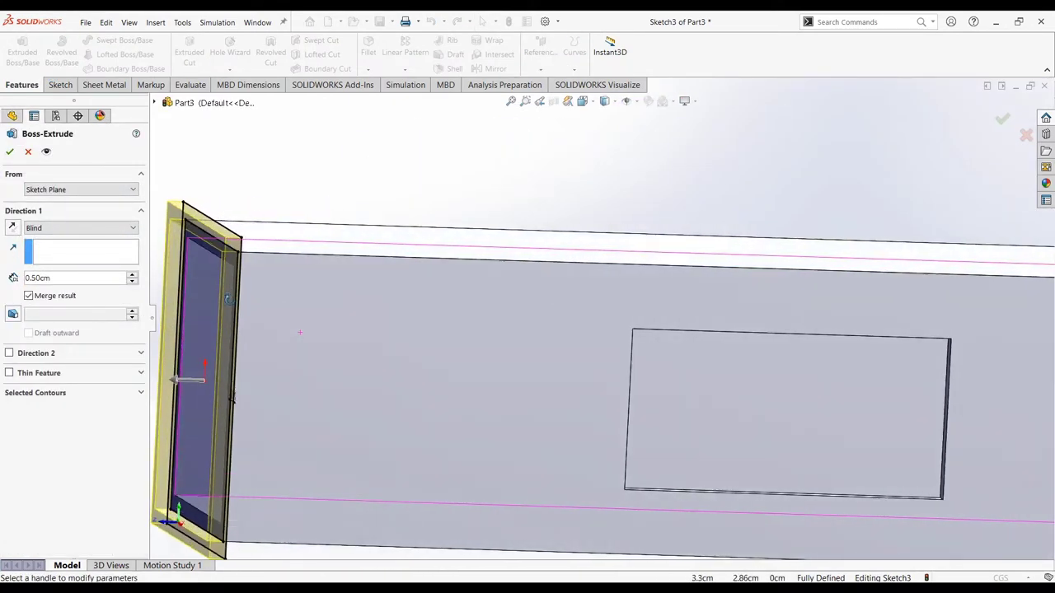
key("Return")
scroll(352, 172, "up", 3)
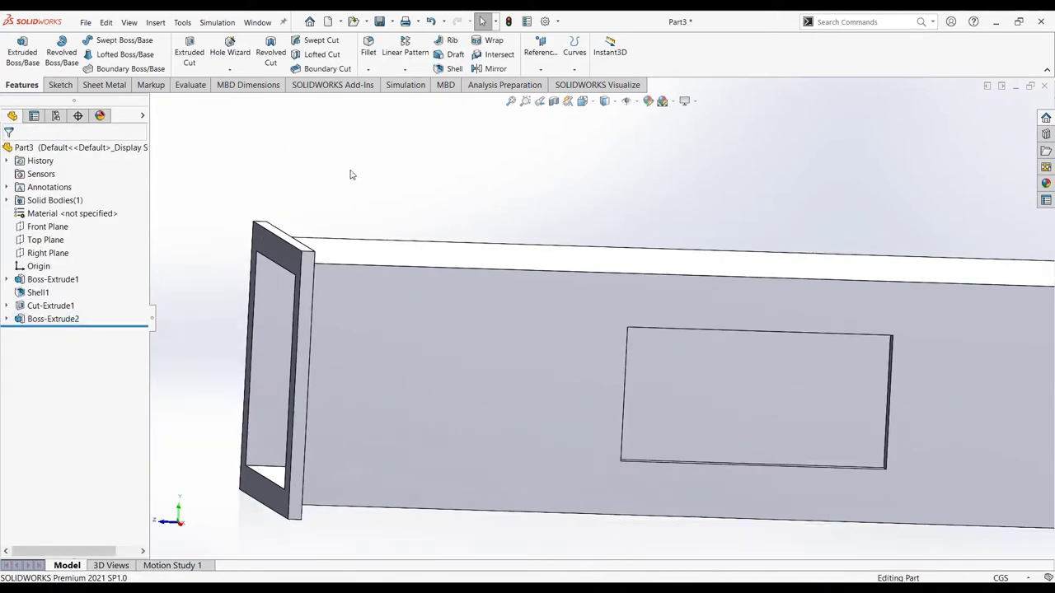
scroll(316, 186, "up", 2)
middle_click_drag(316, 186, 361, 236)
Sketch on the duct's other end face and offset its edges outward 0.50 cm
left_click(762, 287)
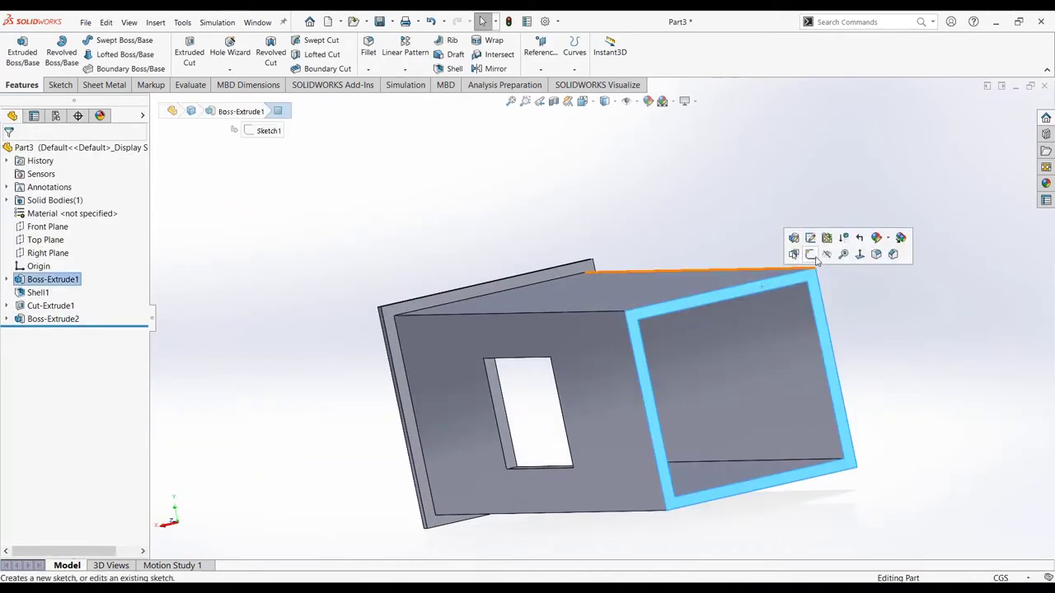
left_click(804, 239)
left_click(297, 52)
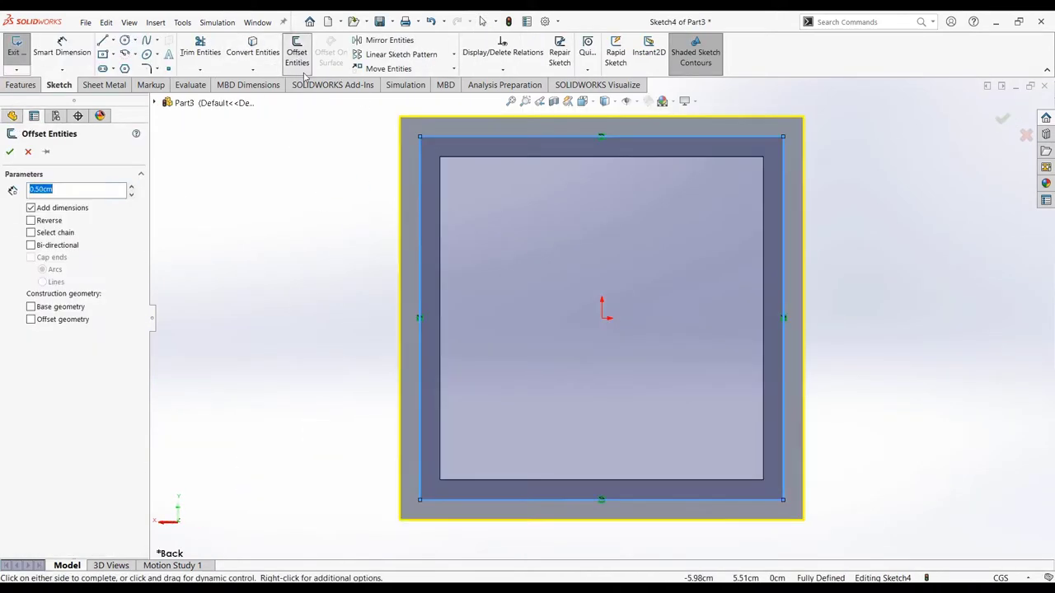
left_click(17, 151)
Extrude the offset ring 0.50 cm into a matching flange, Boss-Extrude3
left_click(20, 85)
left_click(23, 52)
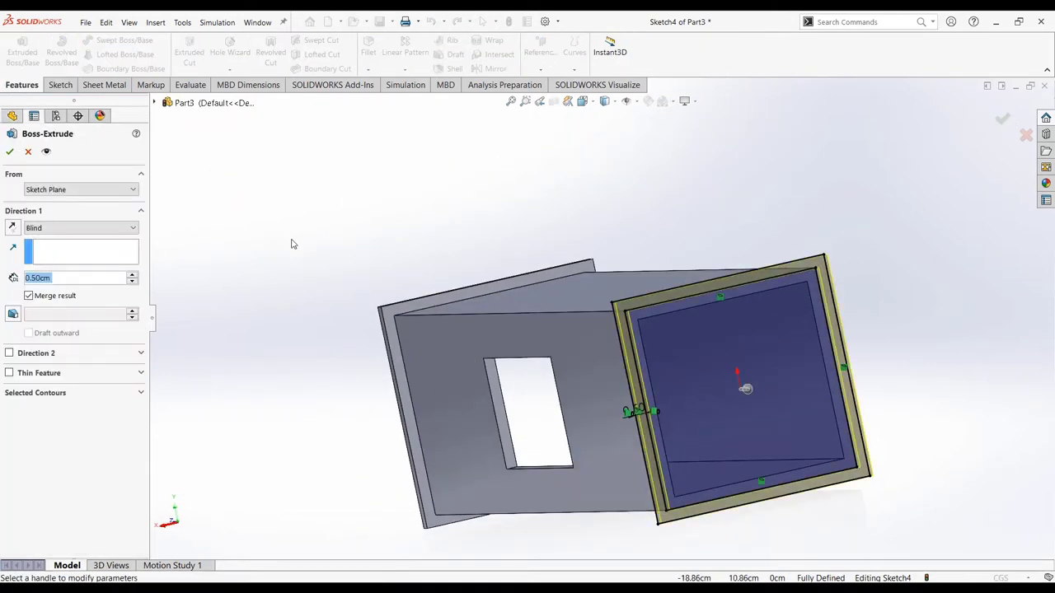
left_click(9, 151)
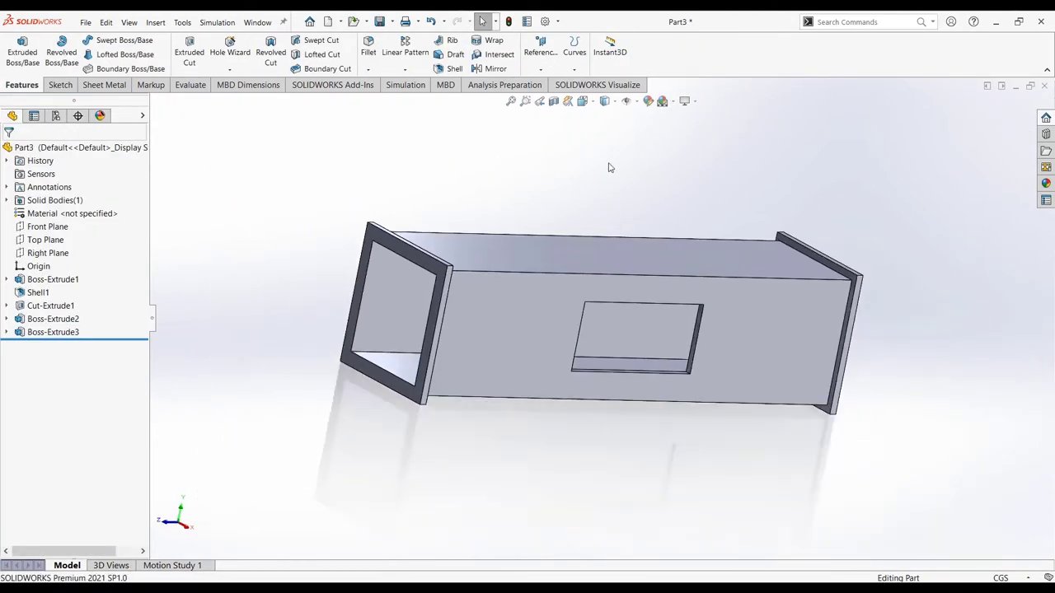
mouse_move(610, 169)
middle_mouse_down()
mouse_move(608, 207)
mouse_move(604, 198)
middle_mouse_up()
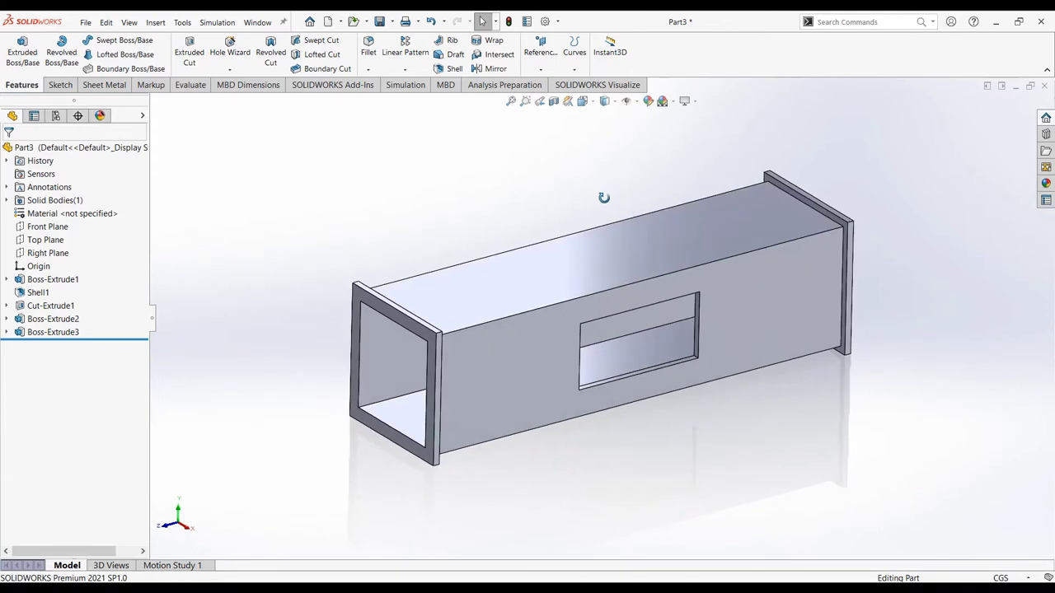
Save the flanged duct as Test Section and create a new blank part
left_click(379, 22)
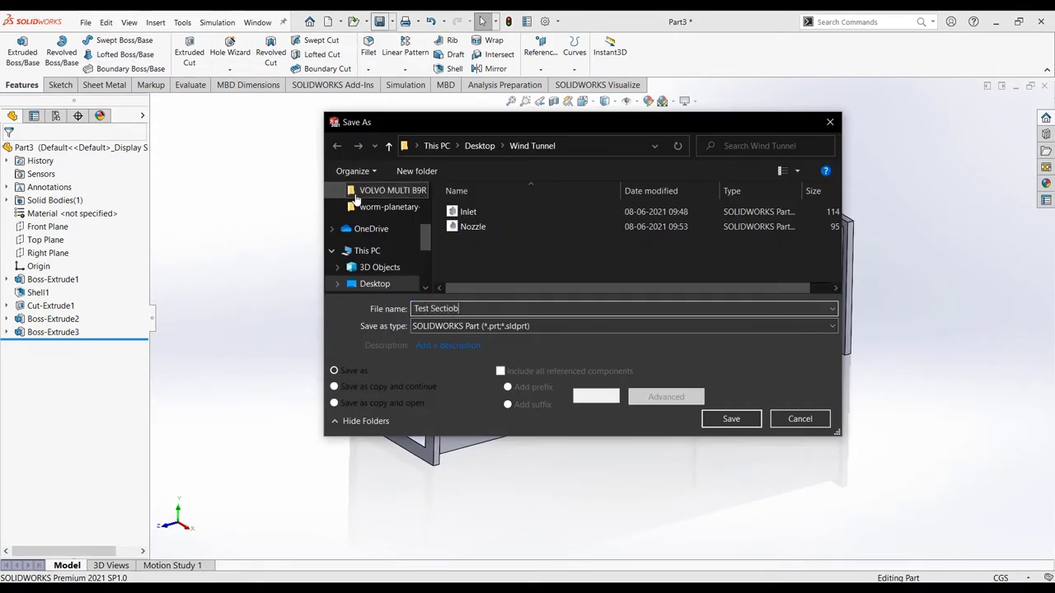
left_click(731, 419)
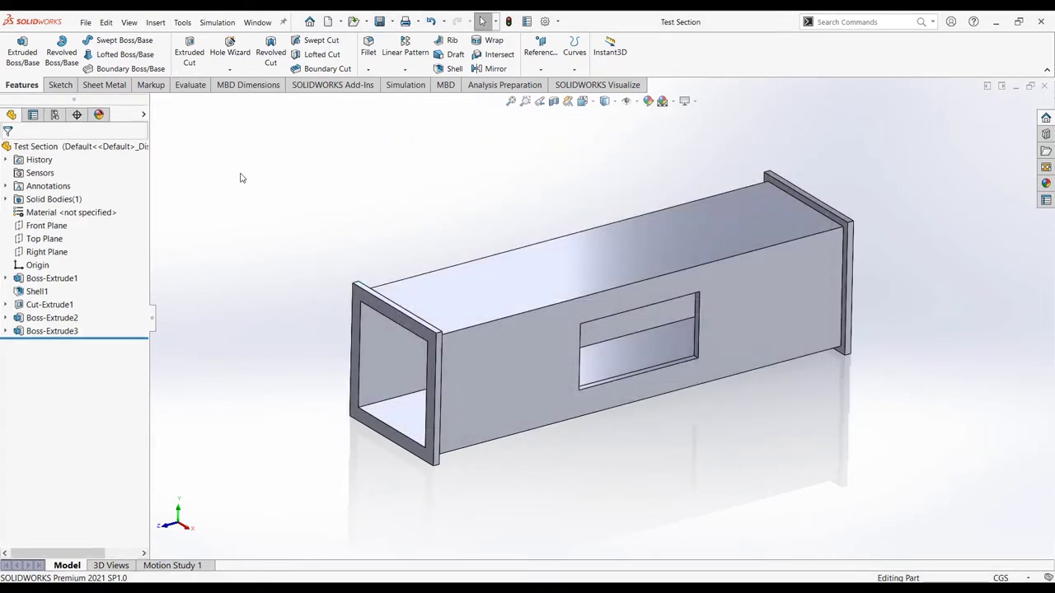
key("ctrl+n")
key("Return")
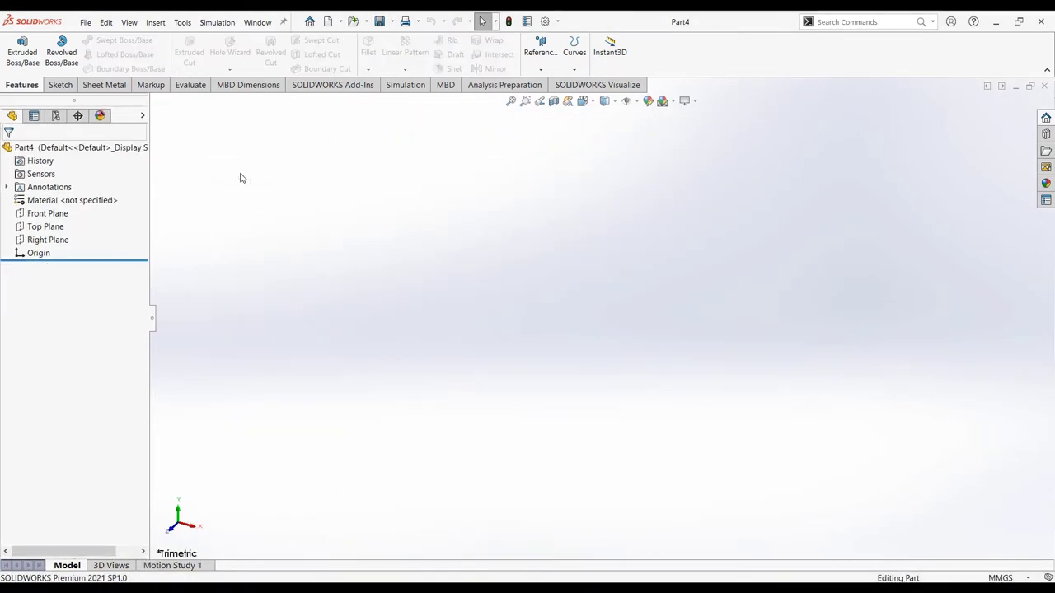
Sketch a centre rectangle at the origin on the Front Plane
left_click(47, 213)
left_click(131, 227)
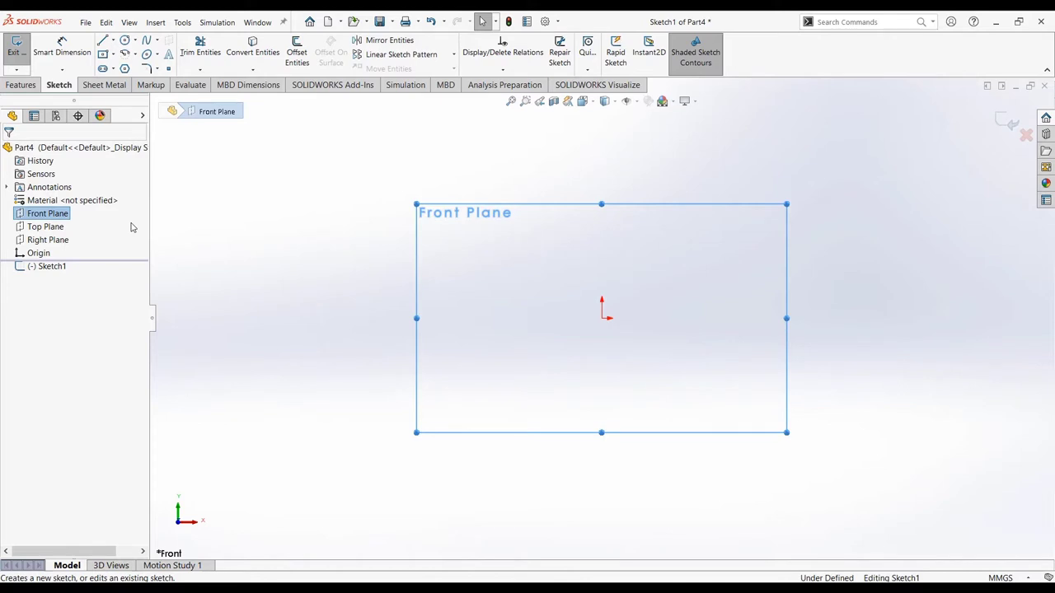
left_click(103, 54)
left_click(602, 318)
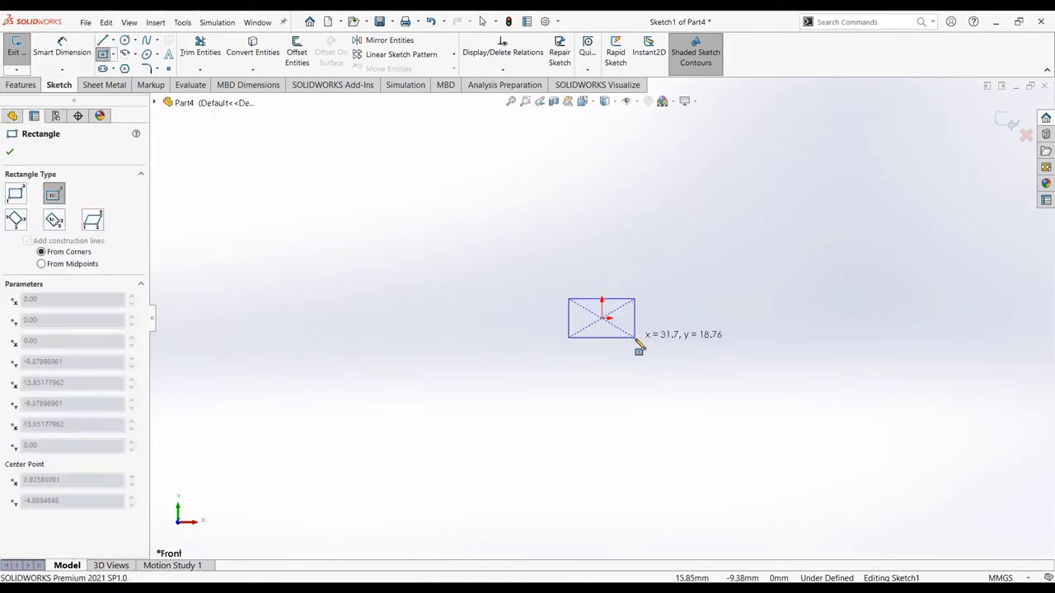
left_click(636, 338)
right_click_drag(636, 338, 636, 305)
Switch document units to CGS and dimension the rectangle's width to 9.00 cm
left_click(601, 300)
left_click(579, 264)
type("9")
key("Return")
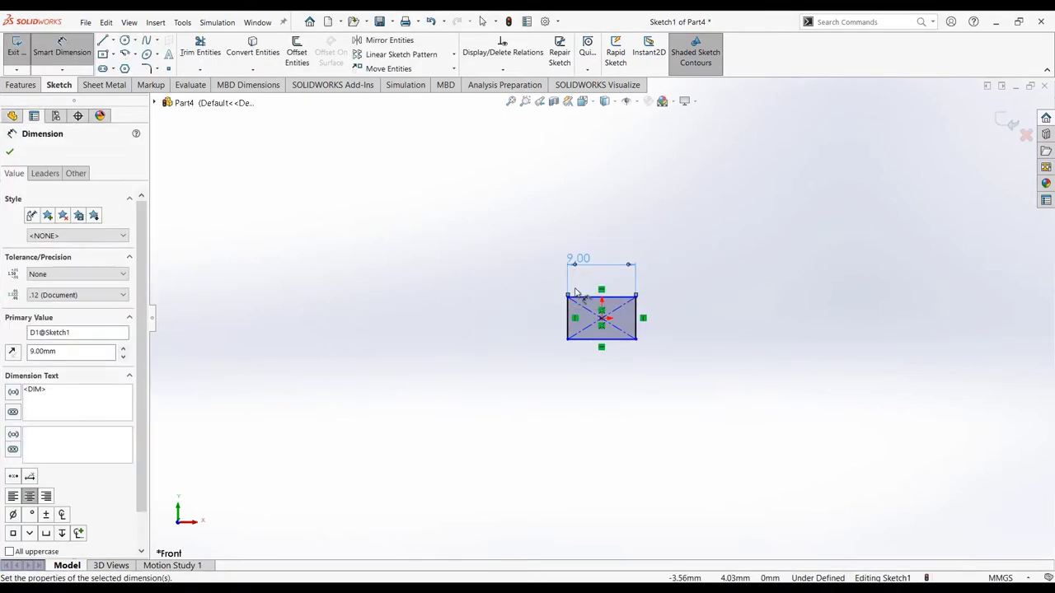
left_click(1024, 569)
left_click(948, 514)
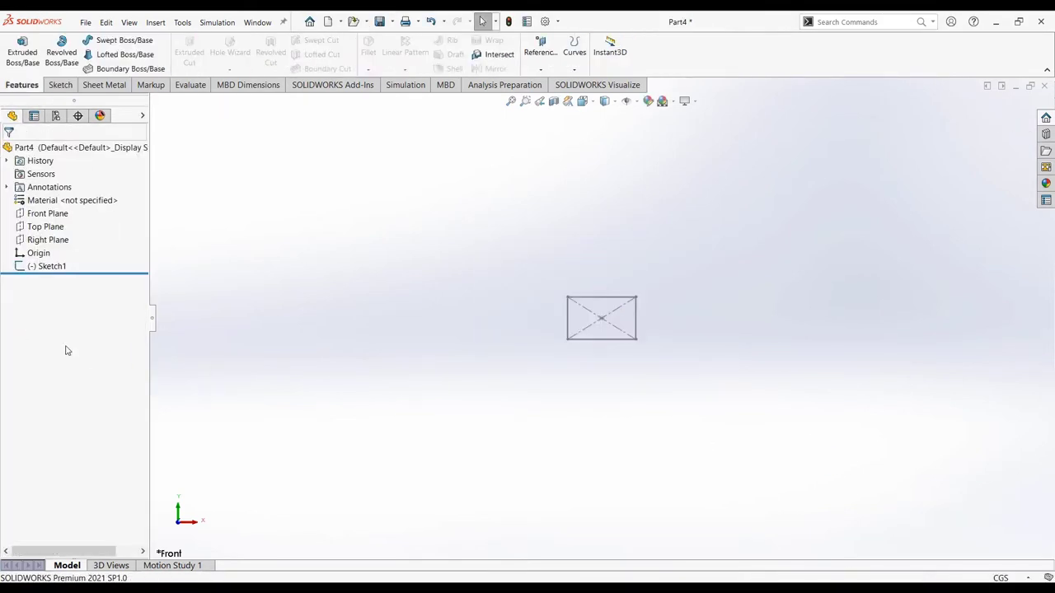
left_click(37, 266)
left_click(42, 231)
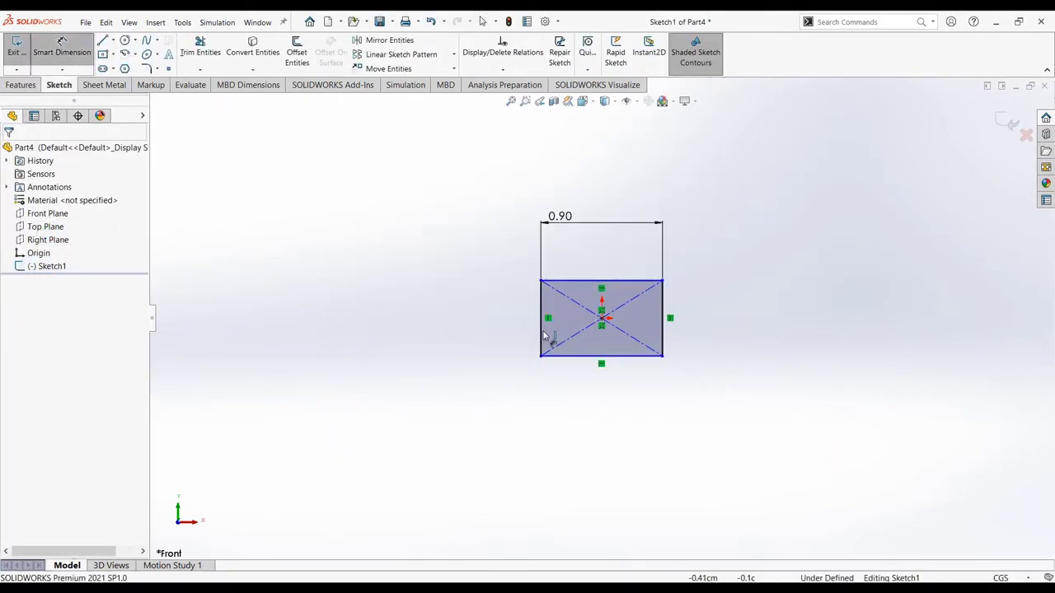
left_click(541, 274)
type("9")
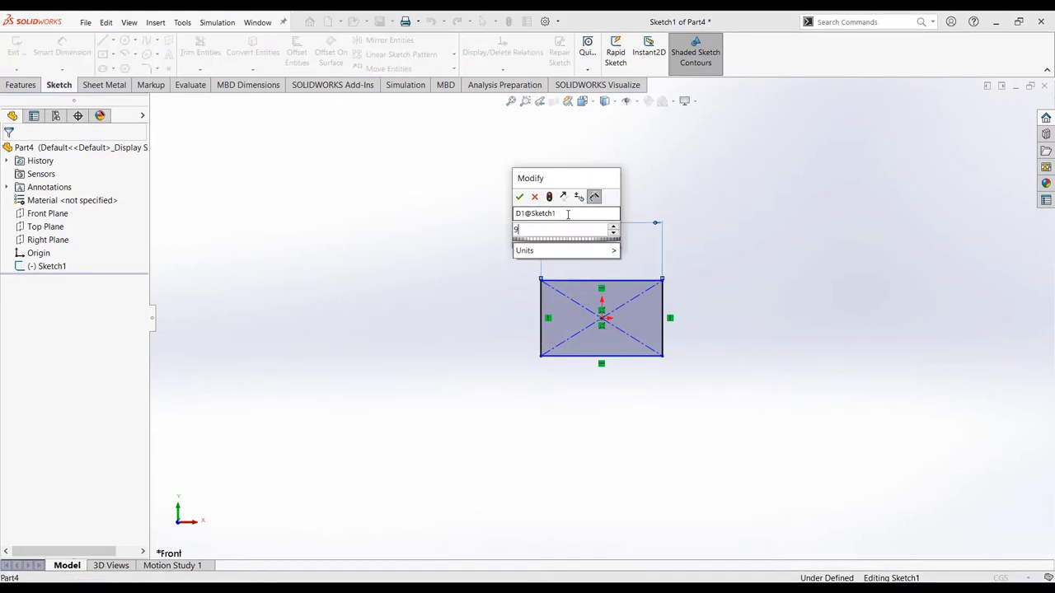
key("Return")
Dimension the rectangle's height to 9 cm and exit Sketch1
left_click(310, 320)
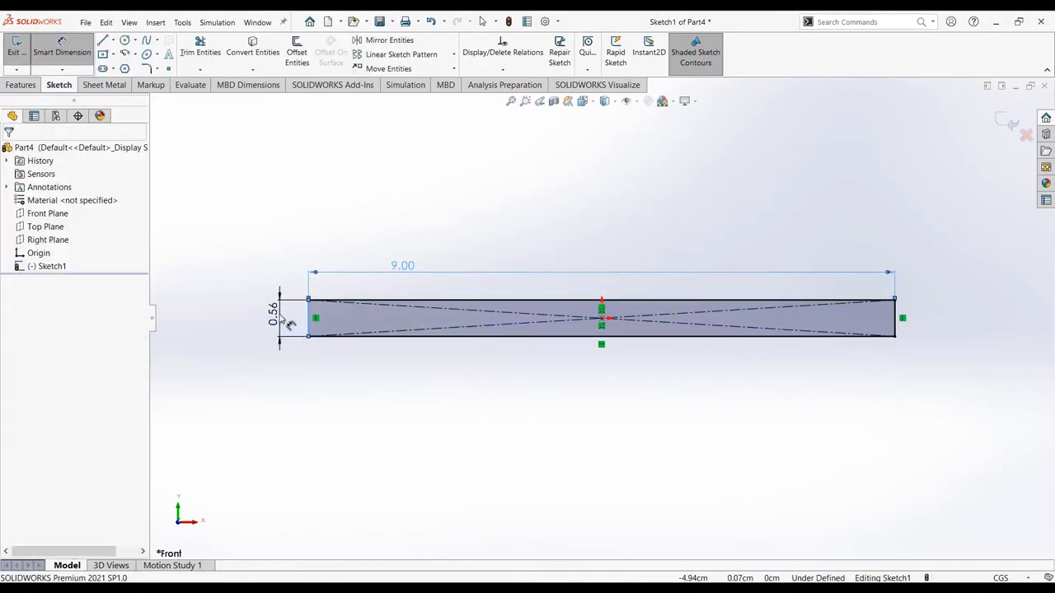
left_click(272, 313)
type("9")
key("Return")
key("f")
left_click(370, 255)
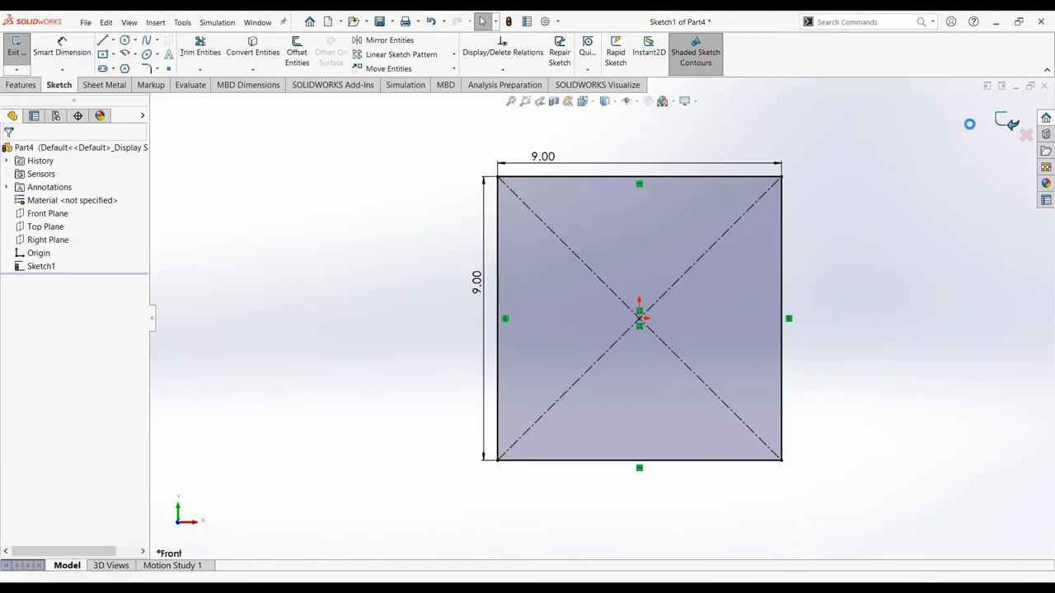
left_click(1007, 122)
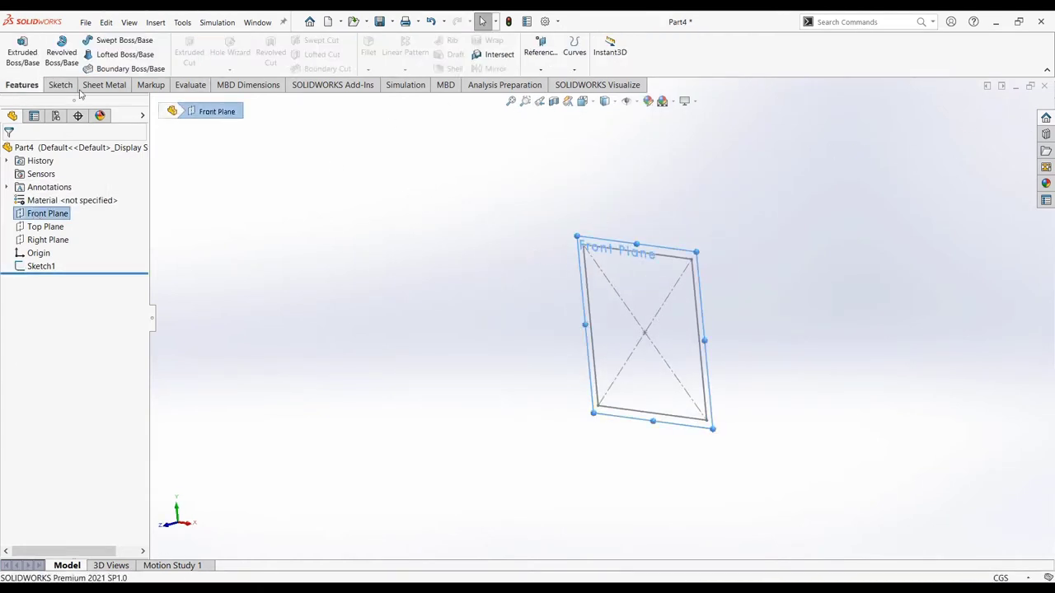
Create Plane1 offset 20.00 cm from the Front Plane
left_click(541, 45)
left_click(548, 83)
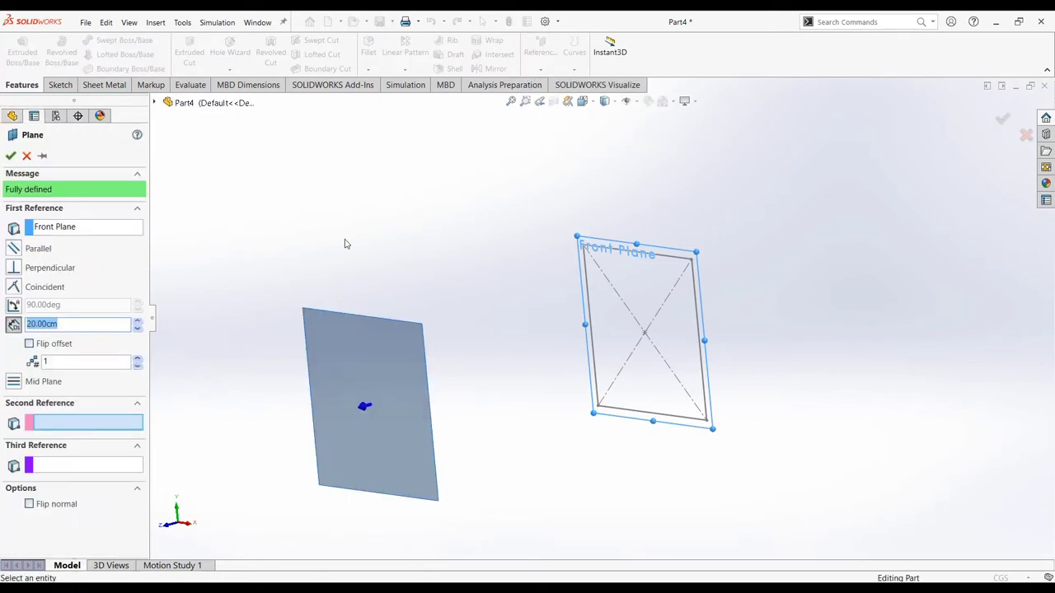
left_click(10, 155)
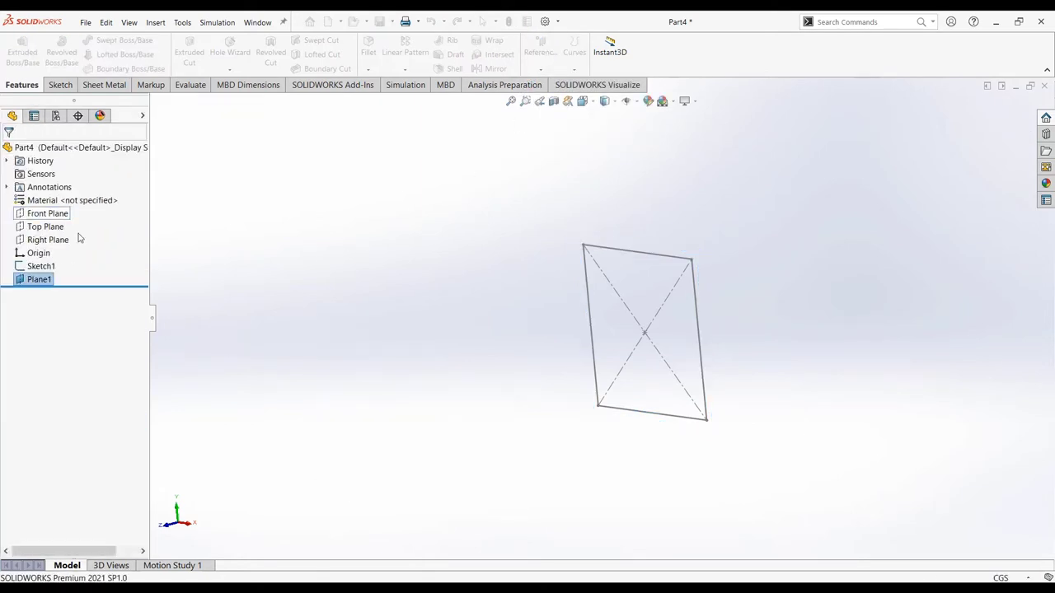
Sketch a centre rectangle at the origin on Plane1
left_click(285, 417)
left_click(326, 377)
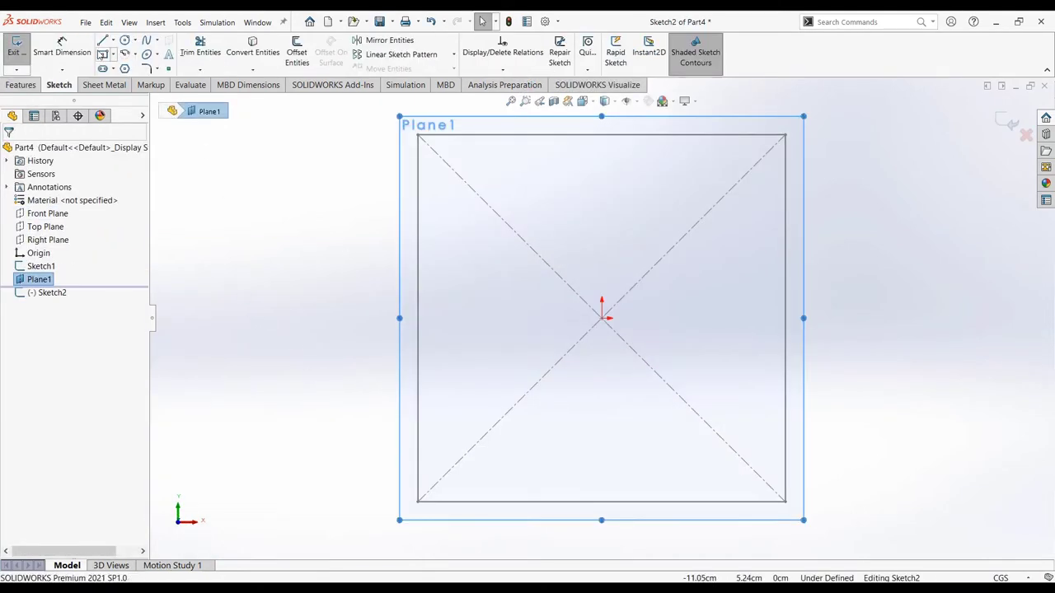
left_click(102, 53)
left_click(602, 318)
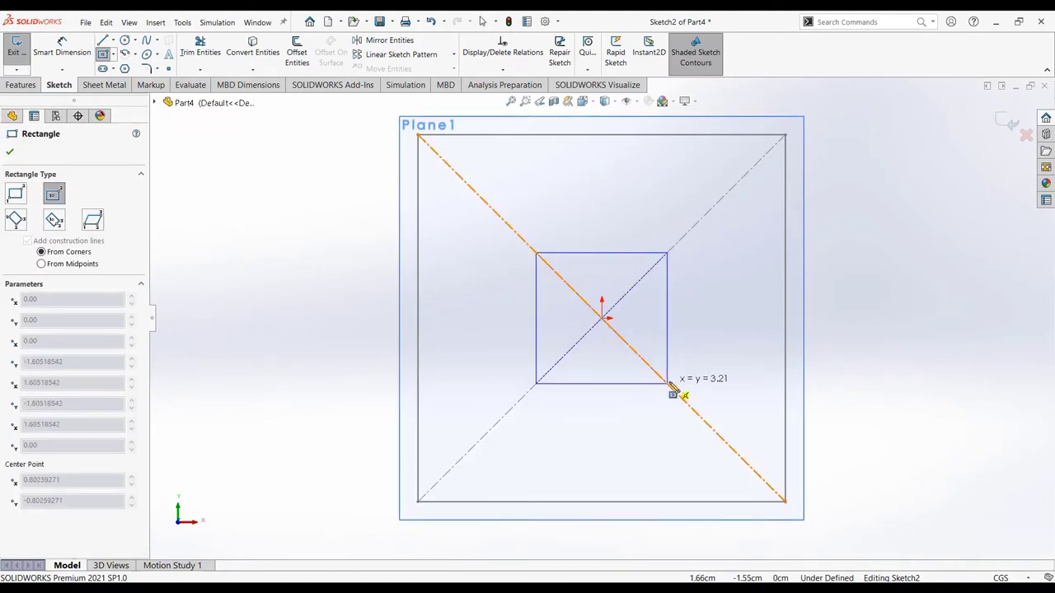
left_click(673, 402)
Dimension both sides of the new rectangle to 12.5 cm
left_click(62, 47)
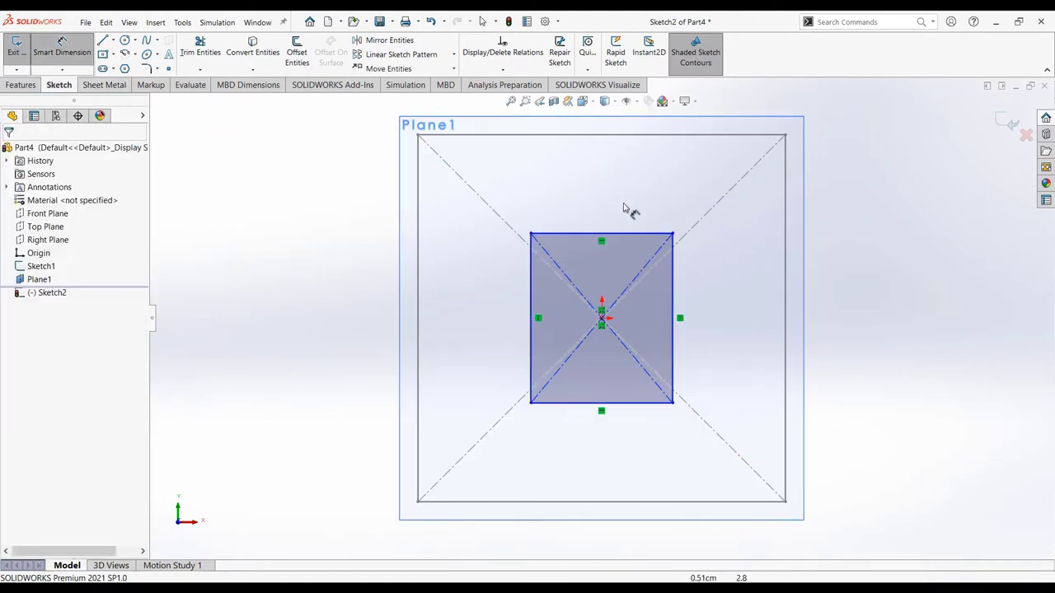
left_click(602, 234)
left_click(602, 219)
type("12.5")
key("Return")
left_click(531, 288)
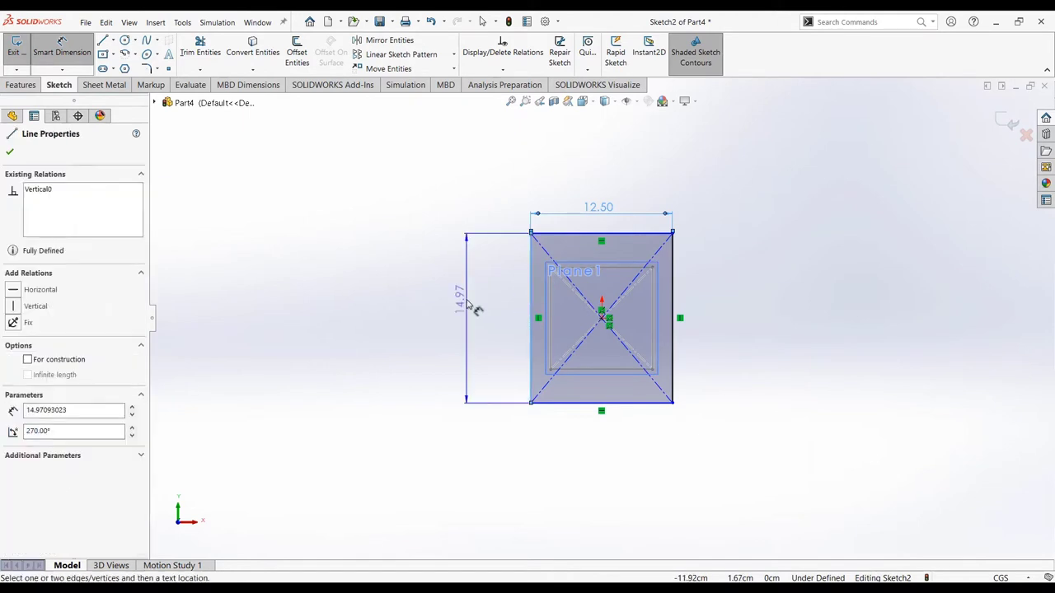
left_click(467, 305)
type("12.5")
key("Return")
key("Escape")
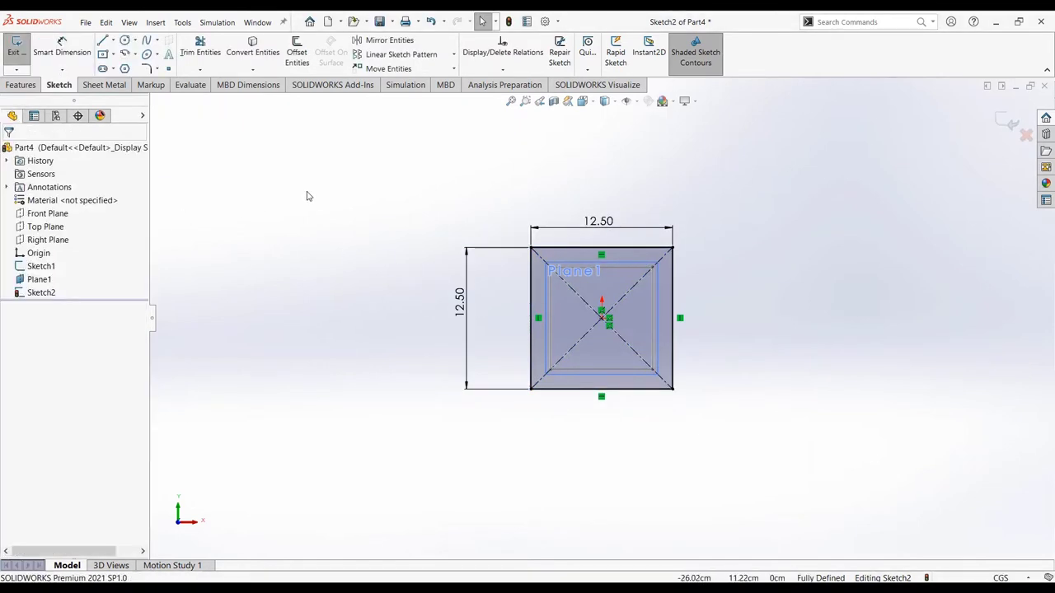
Orbit to see both squares, cancel a stray extrusion, and begin a loft between them
middle_click_drag(306, 195, 271, 216)
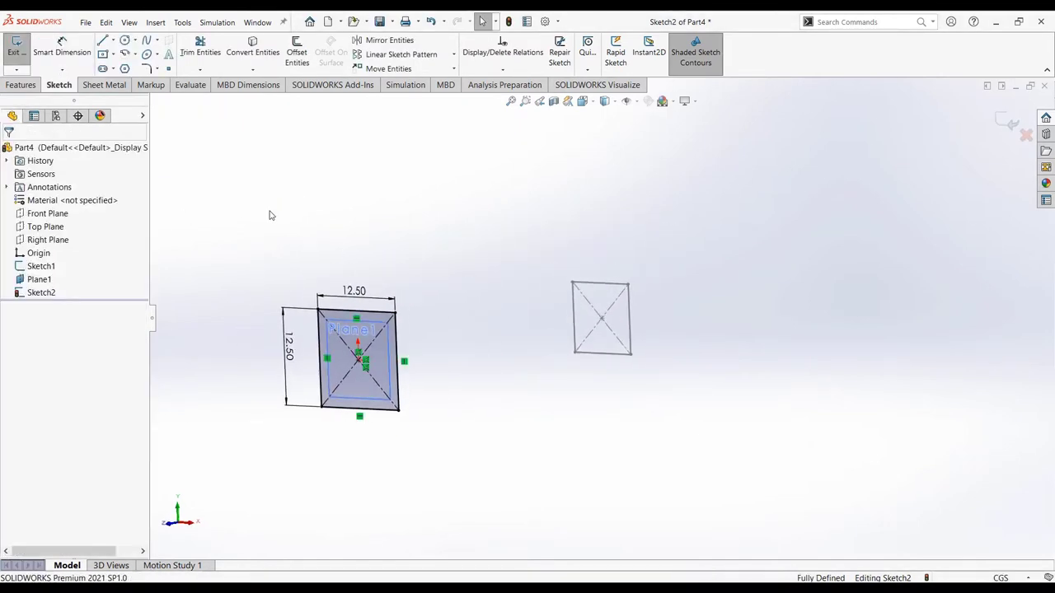
left_click(20, 85)
left_click(22, 51)
key("Escape")
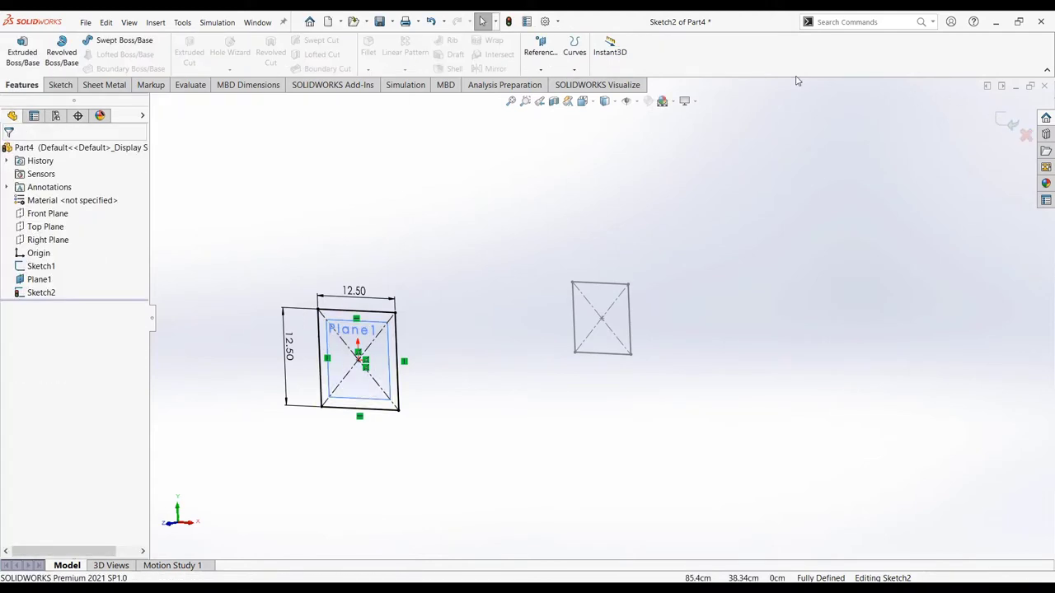
left_click(1004, 122)
Loft Sketch2 to Sketch1 into a solid tapered duct
left_click(123, 55)
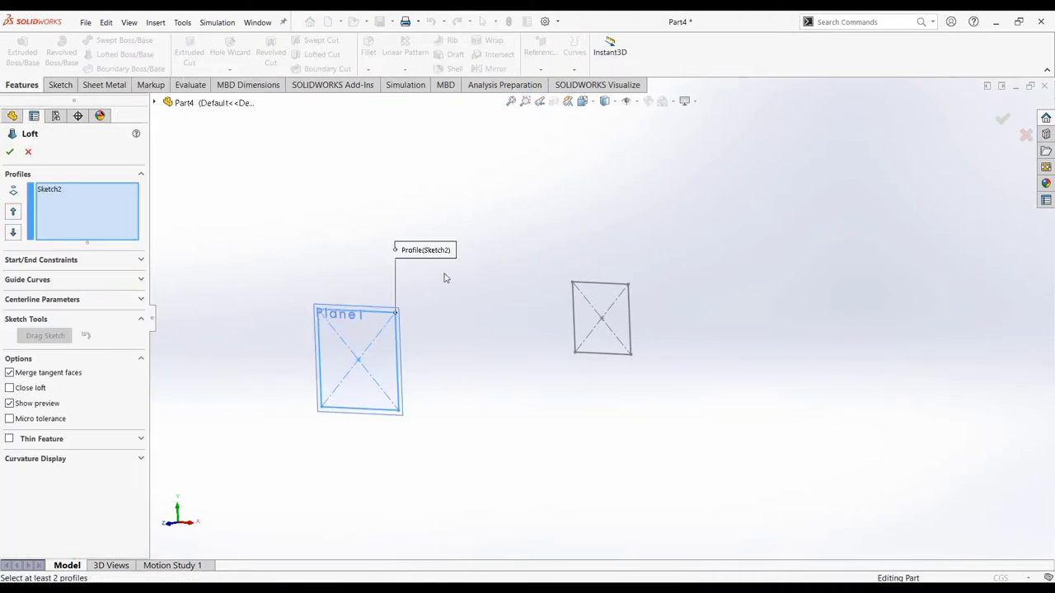
left_click(601, 286)
left_click(10, 152)
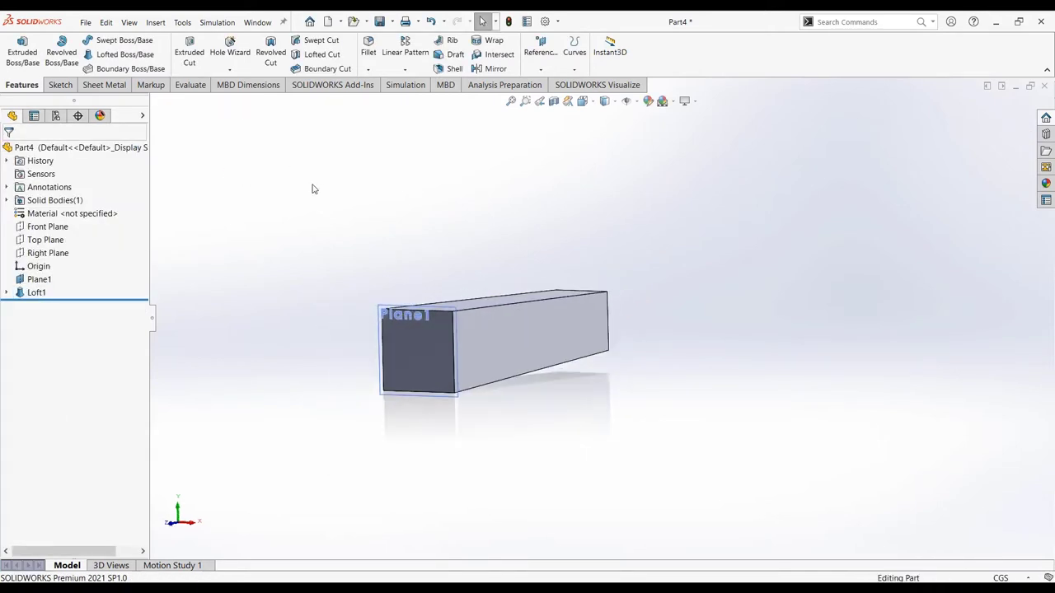
mouse_move(535, 328)
middle_mouse_down()
mouse_move(469, 350)
mouse_move(822, 289)
mouse_move(688, 289)
middle_mouse_up()
Shell the loft to 1.00 cm walls, removing both end faces
left_click(468, 350)
left_click(348, 247)
left_click(454, 68)
left_click(445, 329)
left_click(688, 288)
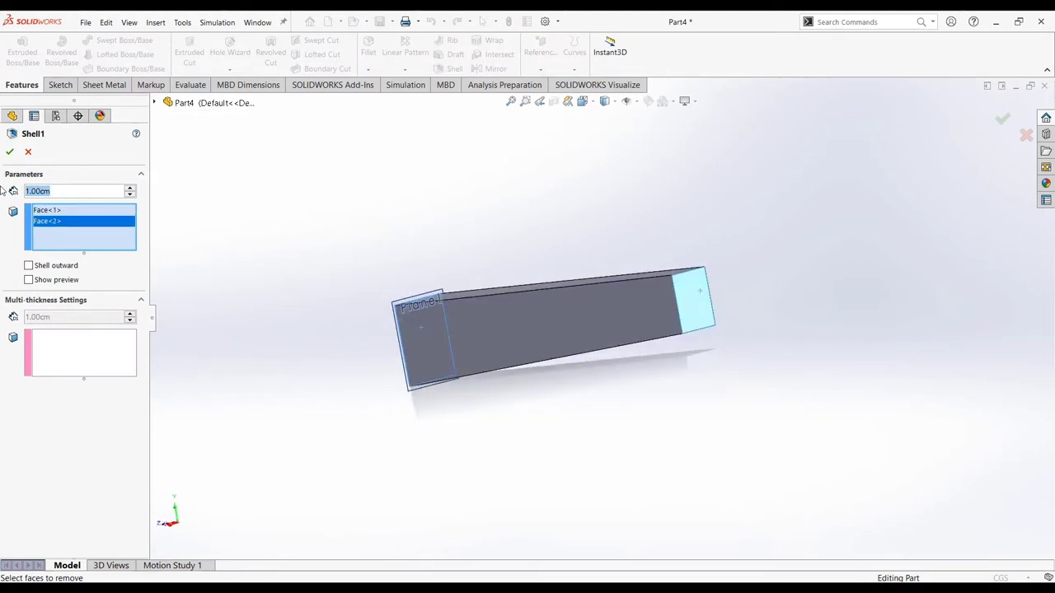
left_click(10, 151)
Start a new sketch on the shell's open-end rim face
mouse_move(245, 238)
middle_mouse_down()
mouse_move(831, 255)
mouse_move(926, 299)
mouse_move(481, 328)
middle_mouse_up()
scroll(482, 328, "down", 5)
left_click(495, 342)
left_click(543, 305)
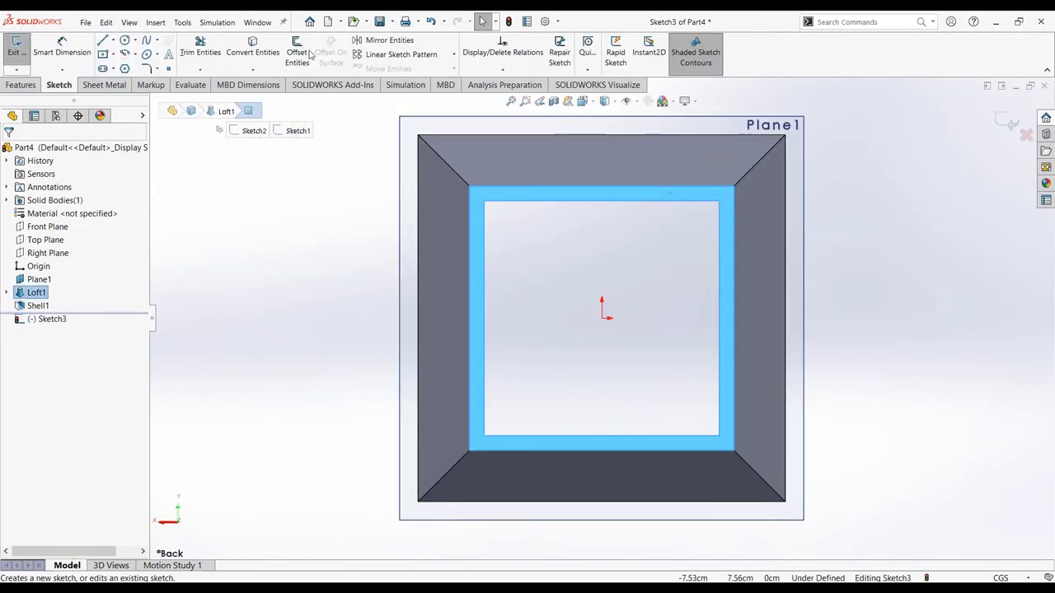
Convert the rim edges to sketch lines and offset them 0.5 cm outward
left_click(237, 53)
left_click(490, 195)
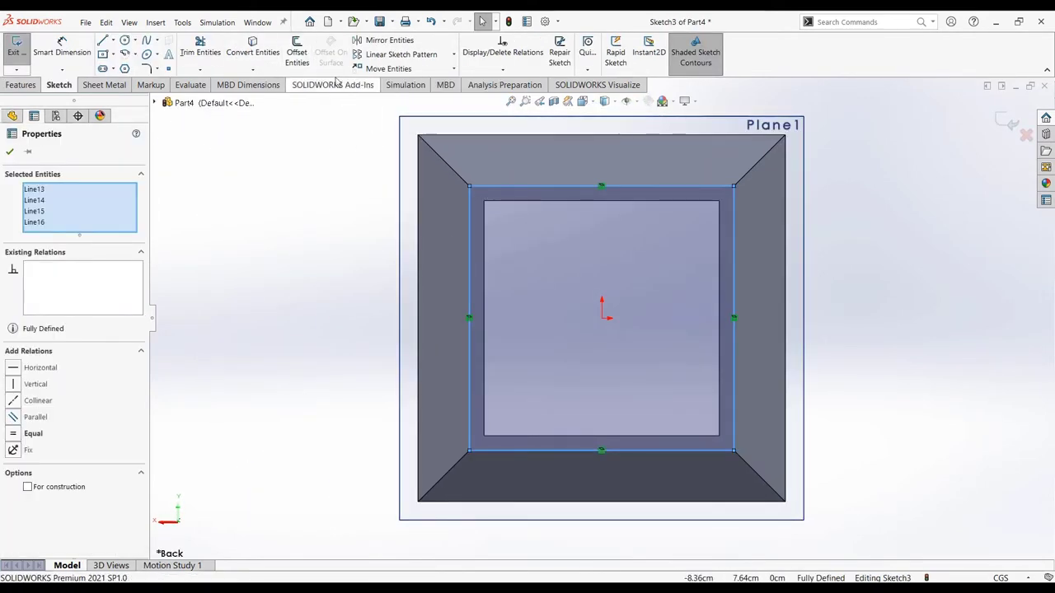
left_click(297, 54)
type("0.50cm")
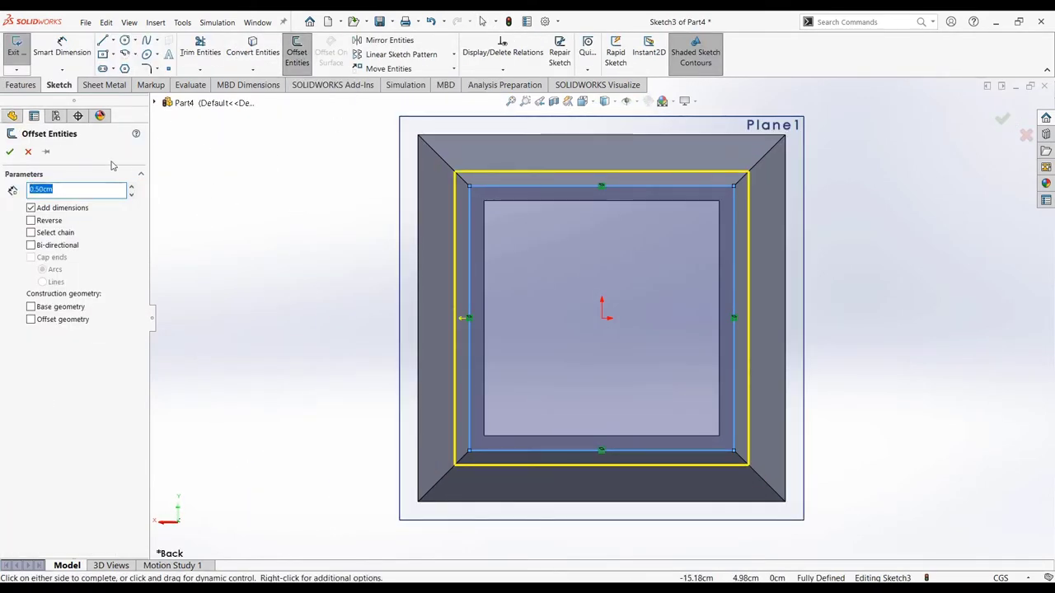
left_click(10, 151)
Extrude the offset sketch 0.5 deep into a flange around the Plane1 end
middle_click_drag(266, 243, 315, 268)
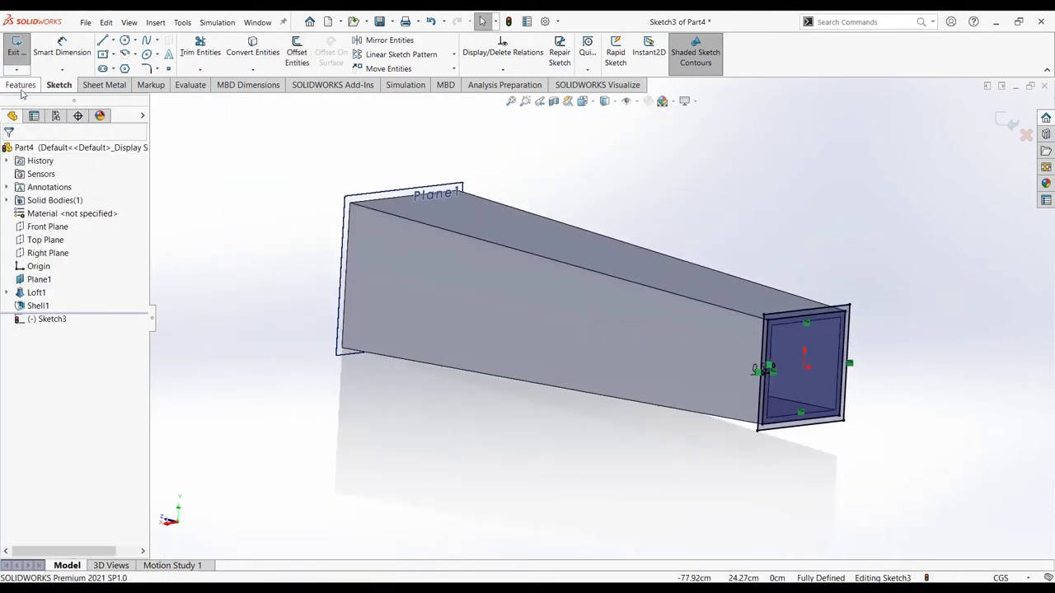
left_click(20, 85)
left_click(35, 68)
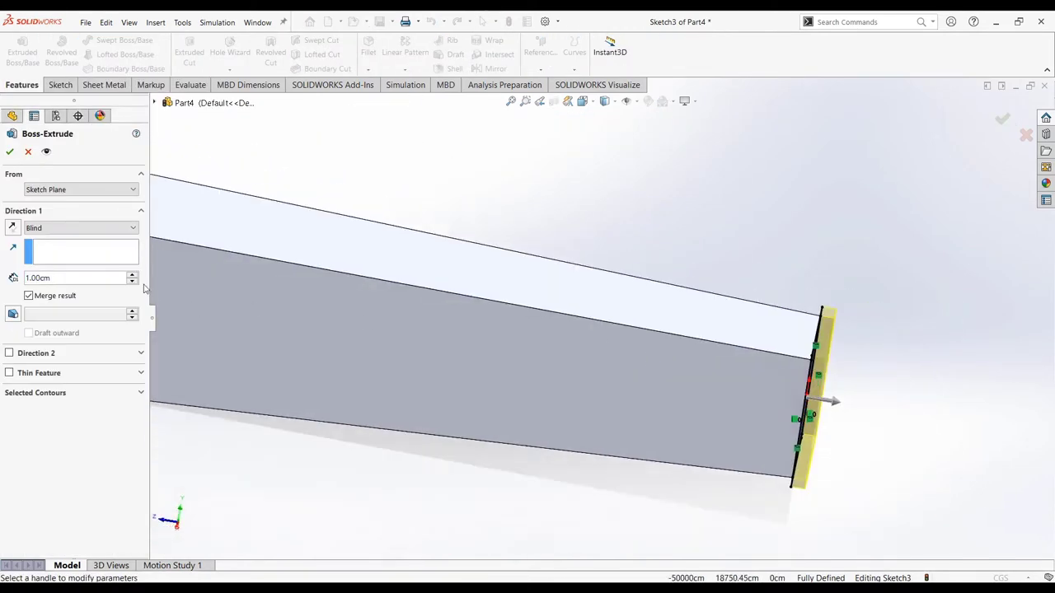
double_click(69, 278)
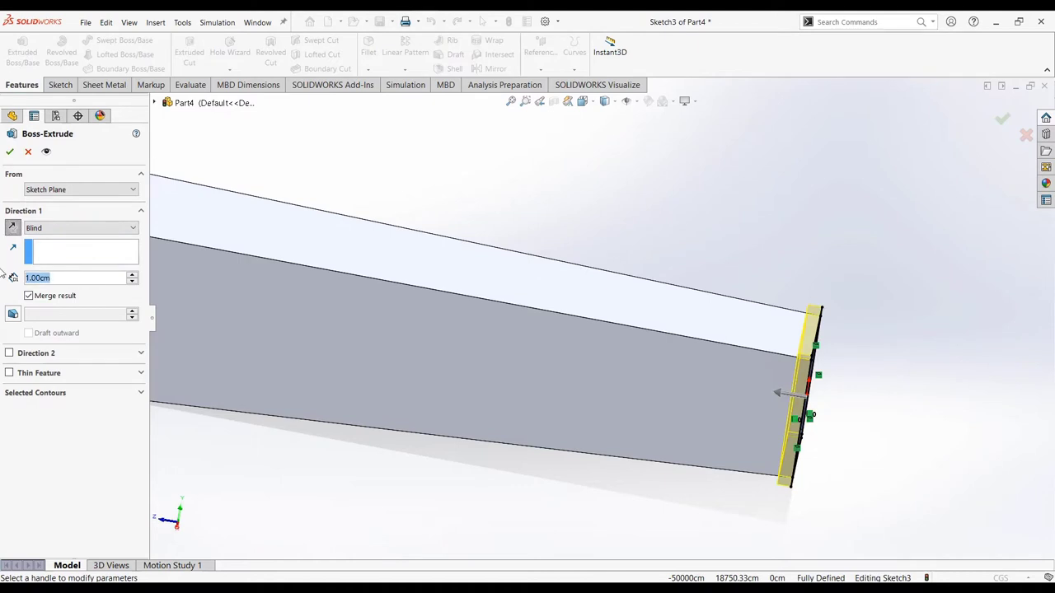
type("0.5")
key("Return")
middle_click_drag(262, 289, 379, 294)
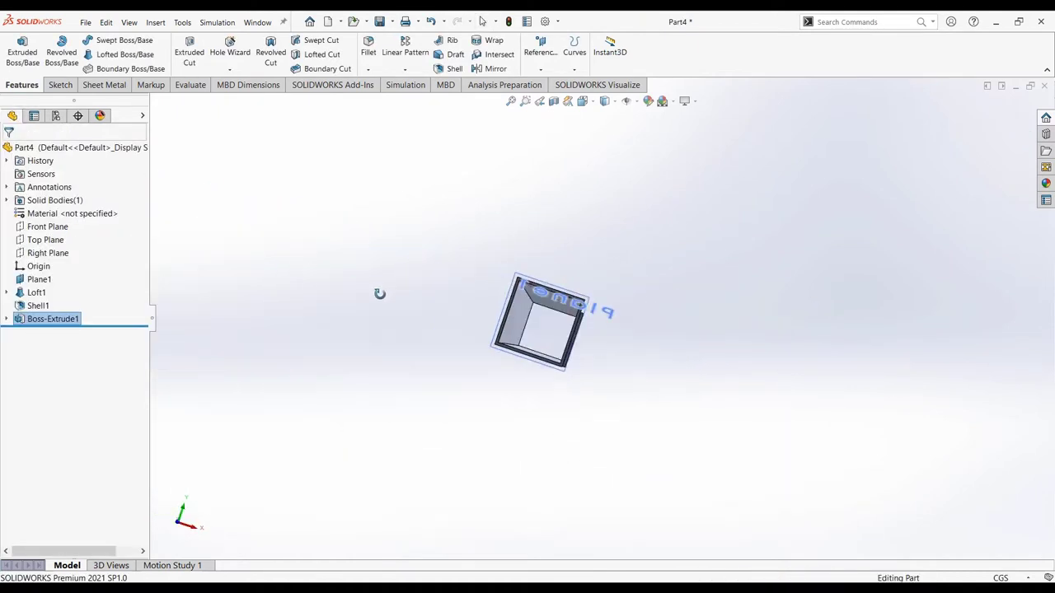
Sketch a 0.5 cm offset of the duct's other end face and extrude it as a second flange
scroll(577, 284, "up", 5)
left_click(584, 282)
left_click(587, 260)
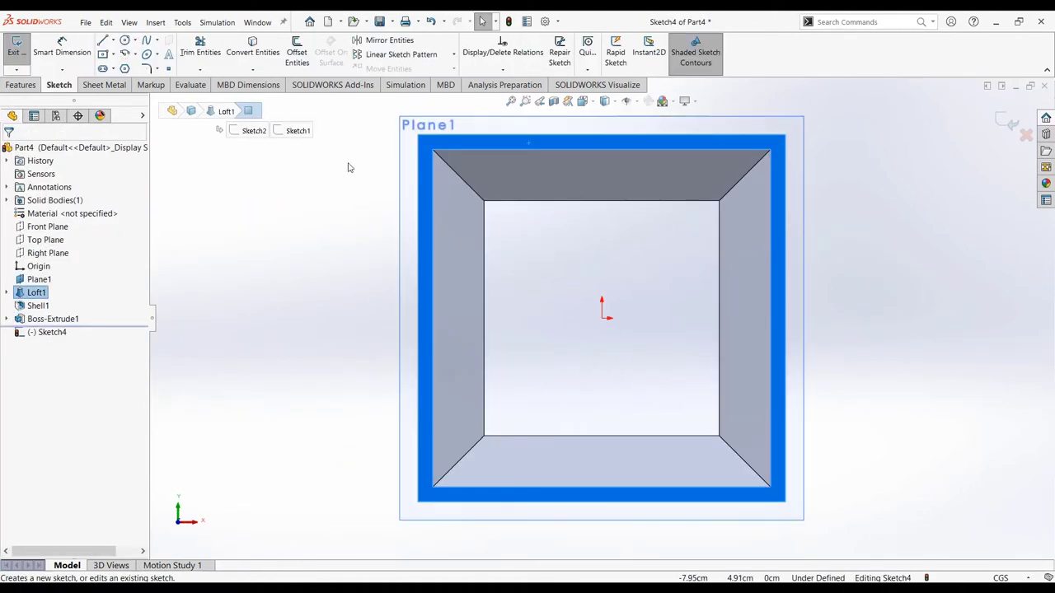
left_click(296, 56)
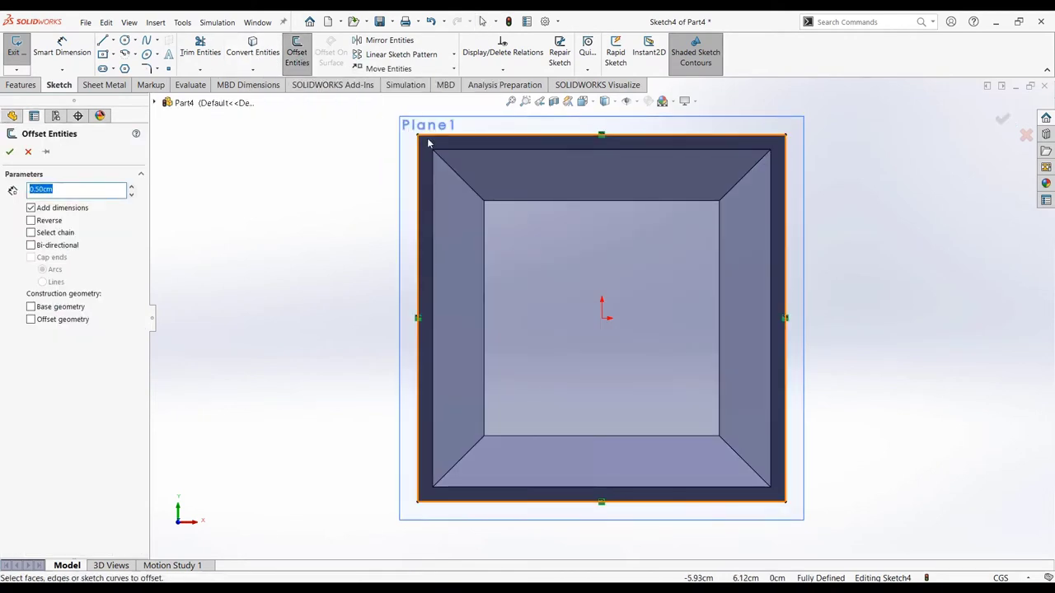
key("Escape")
left_click(423, 142)
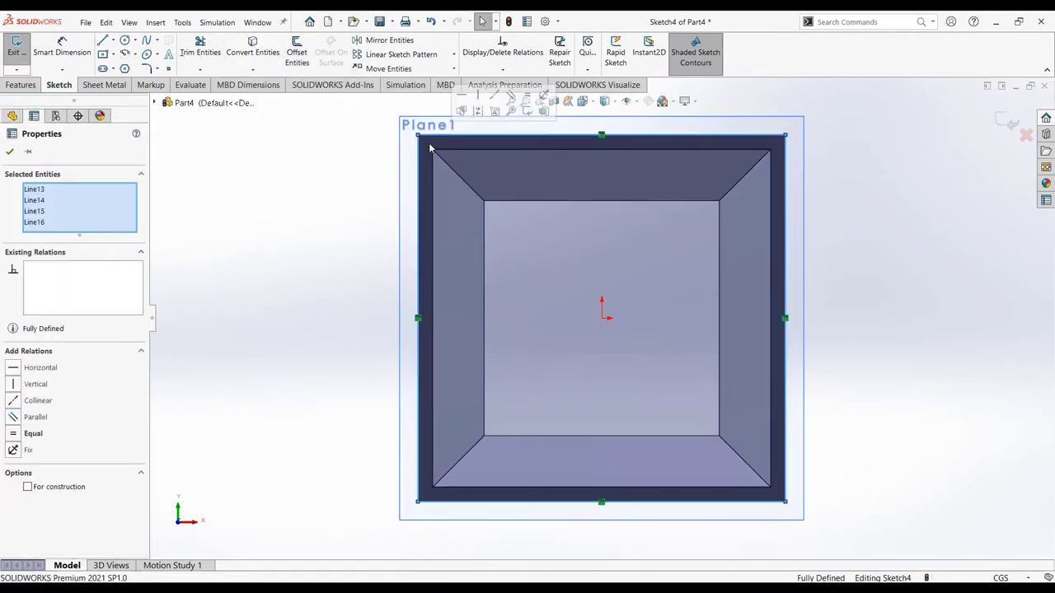
left_click(297, 52)
left_click(8, 152)
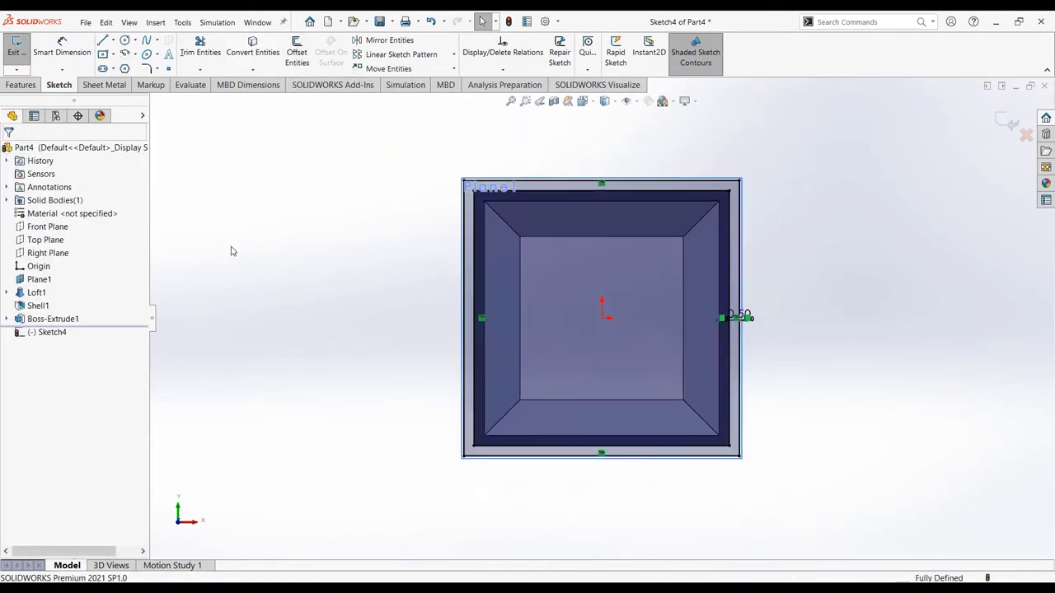
left_click(21, 85)
left_click(23, 51)
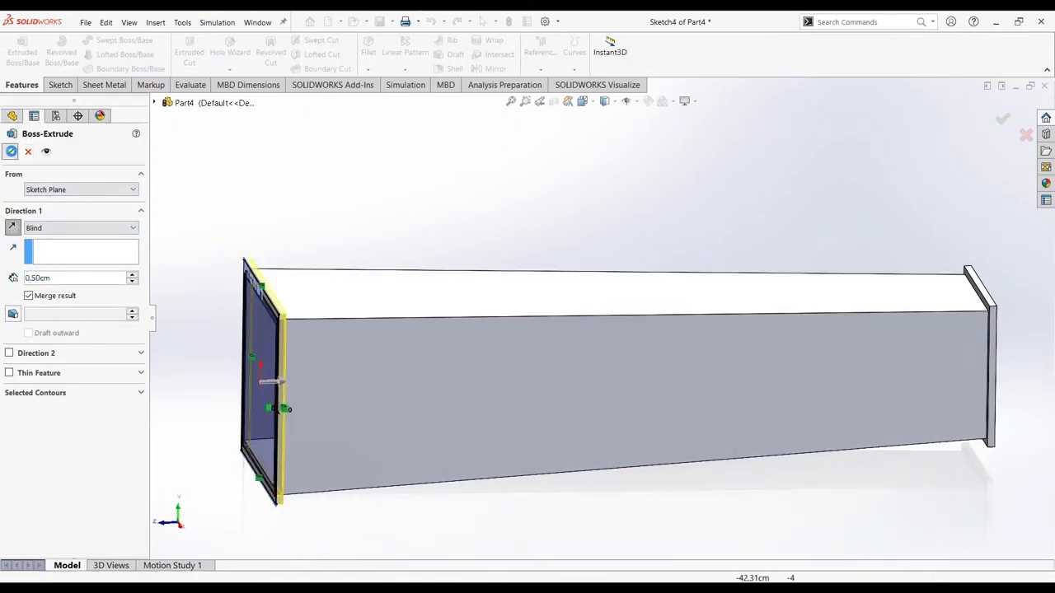
left_click(9, 151)
Revise the selected contours of the Boss-Extrude2 flange
middle_click_drag(288, 201, 375, 260)
left_click(381, 262)
left_click(436, 238)
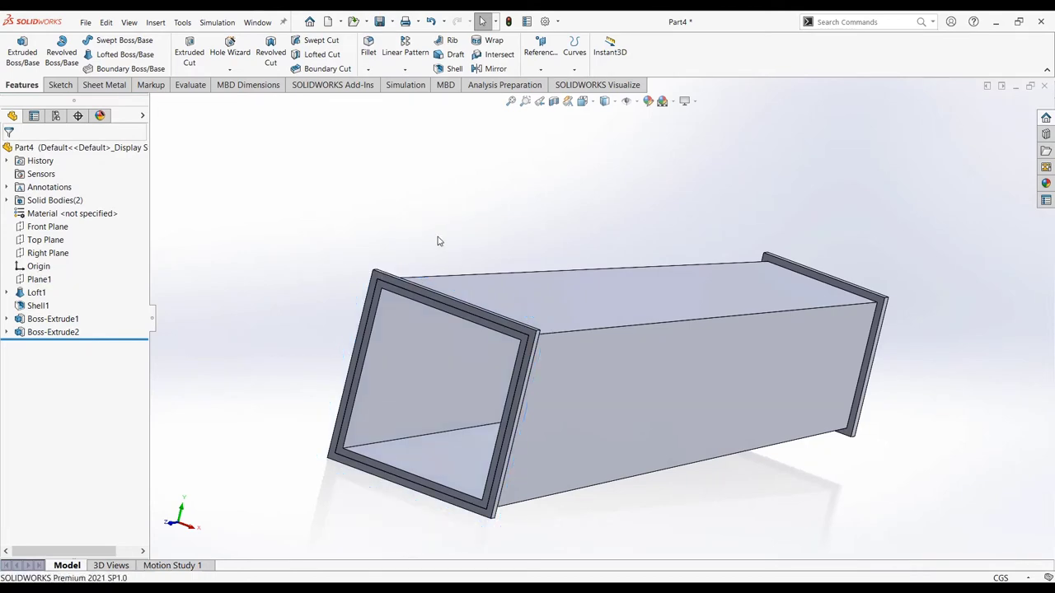
scroll(601, 360, "down", 3)
scroll(511, 308, "down", 3)
scroll(567, 299, "down", 2)
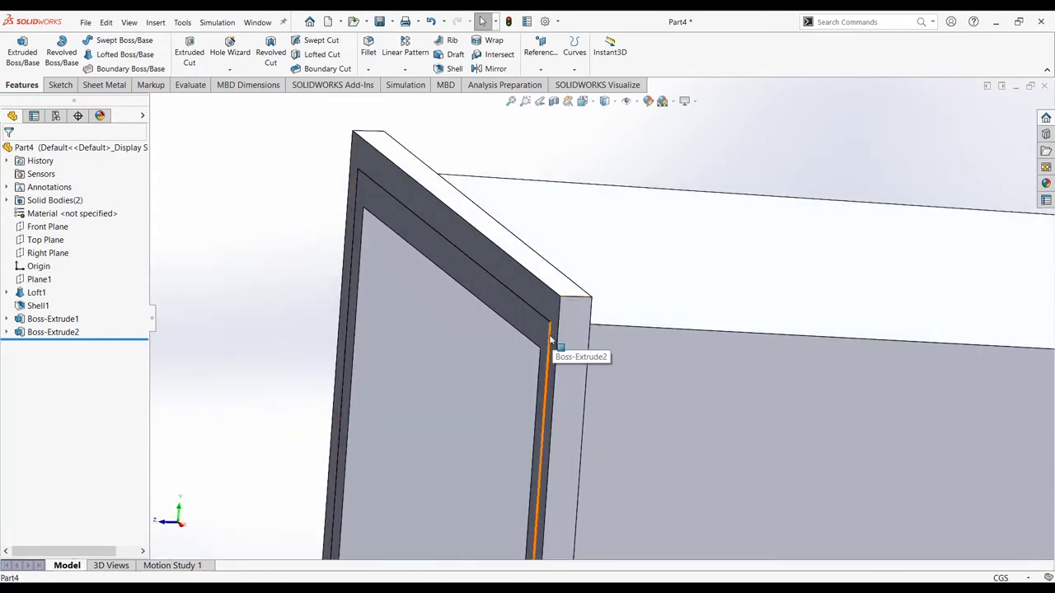
left_click(51, 332)
left_click(62, 306)
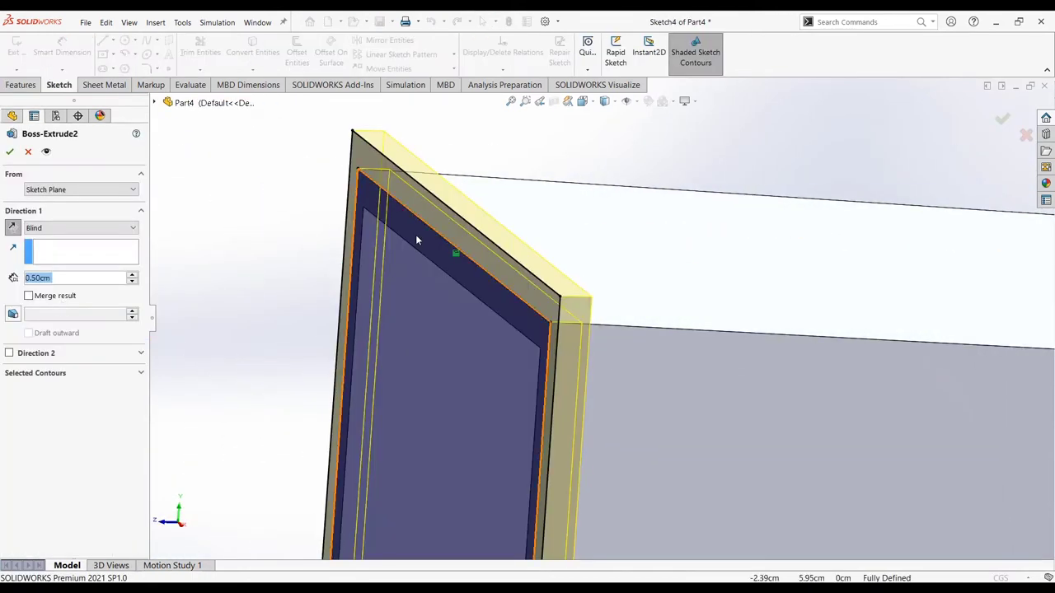
left_click(81, 393)
left_click(445, 260)
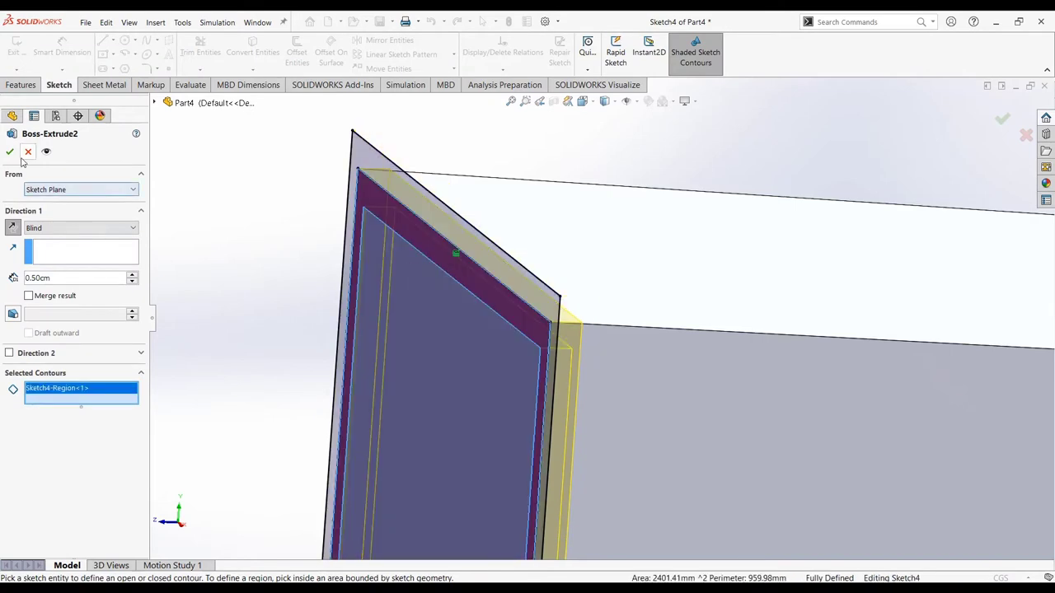
key("Return")
Add the flange ring and end-face sketch regions to Boss-Extrude2
mouse_move(200, 277)
middle_mouse_down()
mouse_move(245, 298)
mouse_move(341, 310)
middle_mouse_up()
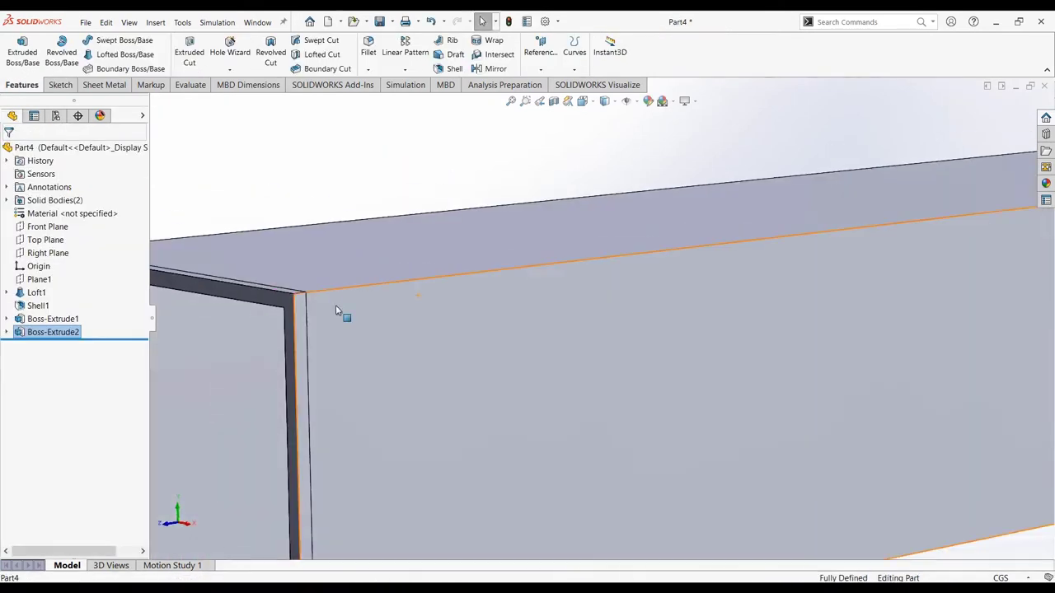
right_click(51, 332)
left_click(37, 302)
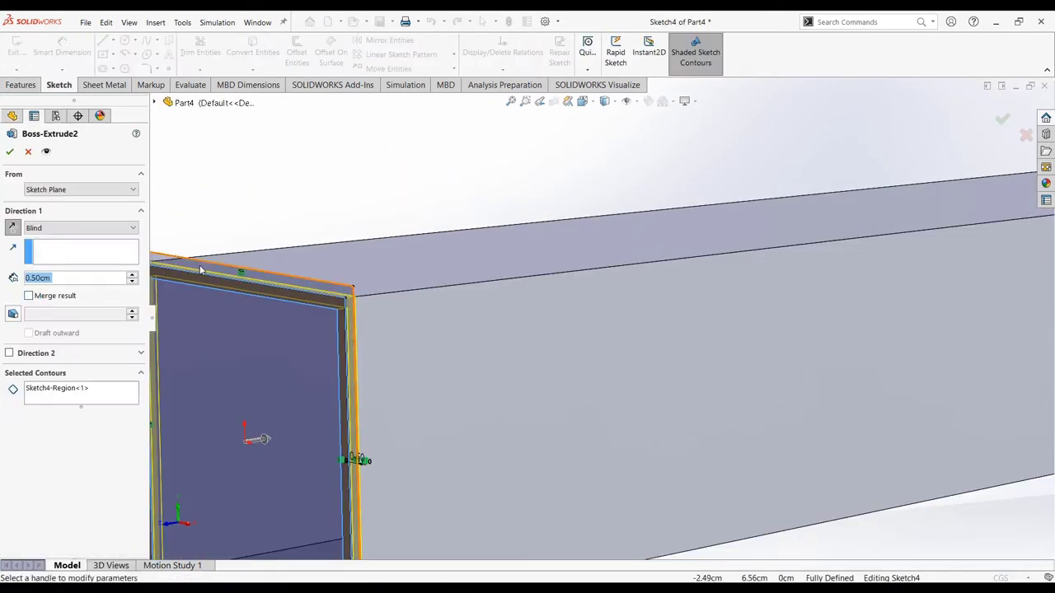
middle_click_drag(294, 295, 108, 395)
left_click(294, 288)
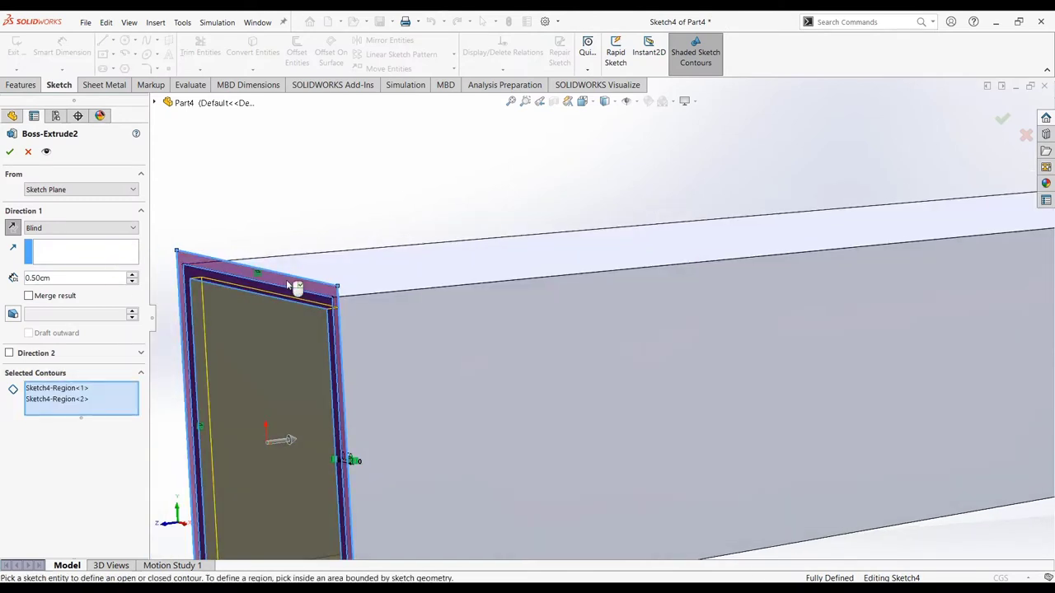
middle_click_drag(294, 288, 375, 318)
left_click(376, 318)
scroll(377, 318, "down", 2)
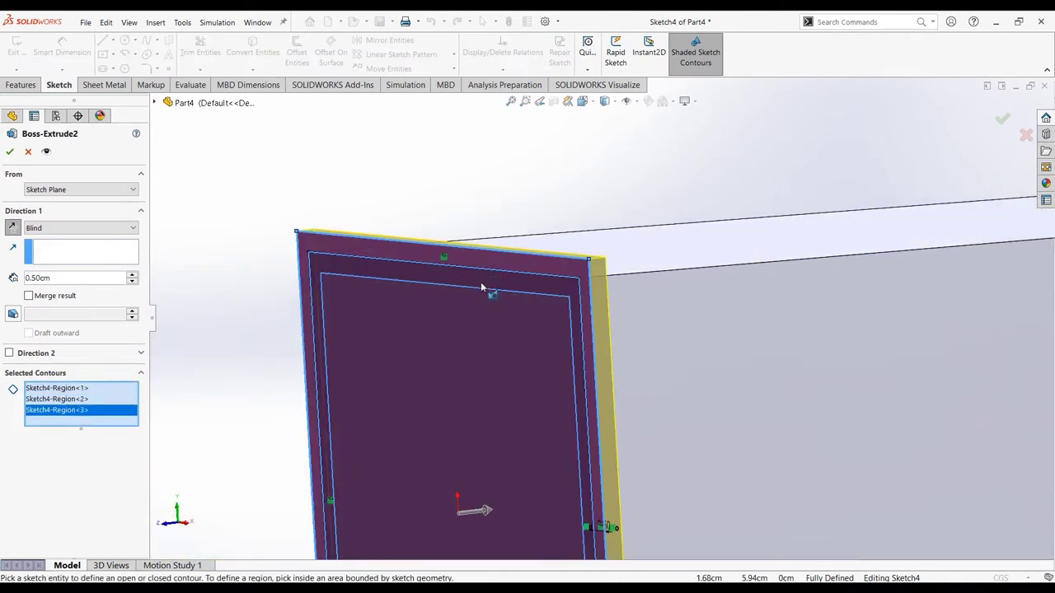
scroll(377, 318, "down", 3)
left_click(12, 153)
Re-pick the flange ring and inner ring regions for Boss-Extrude2
scroll(385, 358, "up", 3)
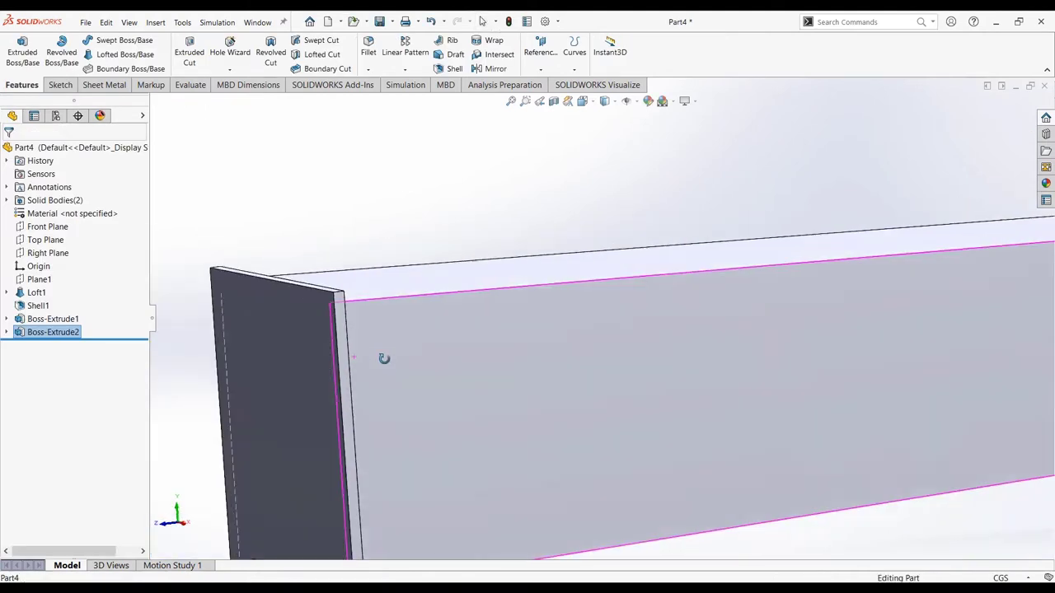
scroll(259, 382, "up", 3)
right_click(48, 333)
left_click(56, 298)
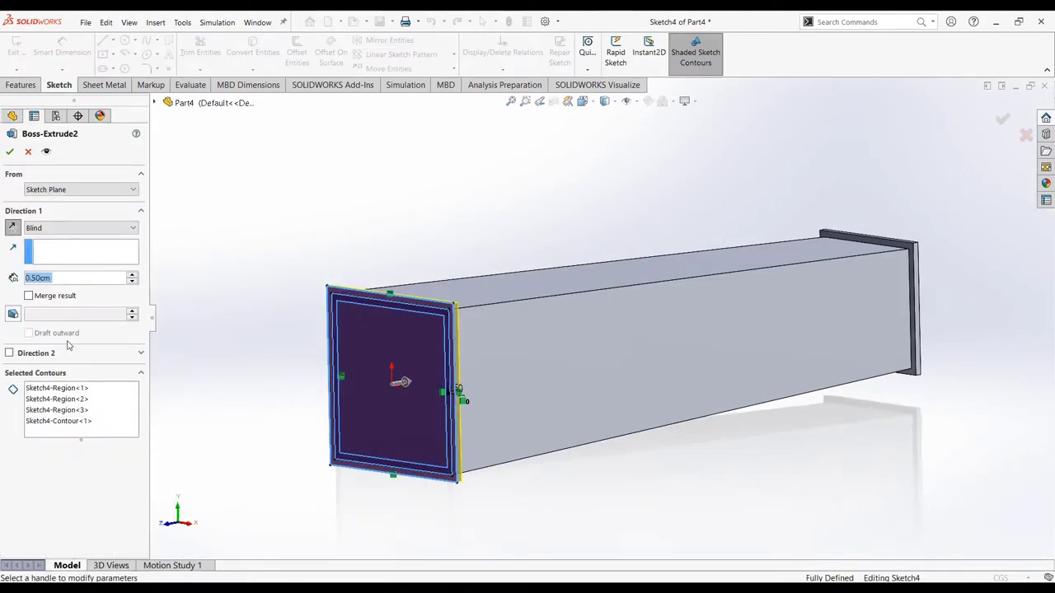
scroll(321, 332, "down", 3)
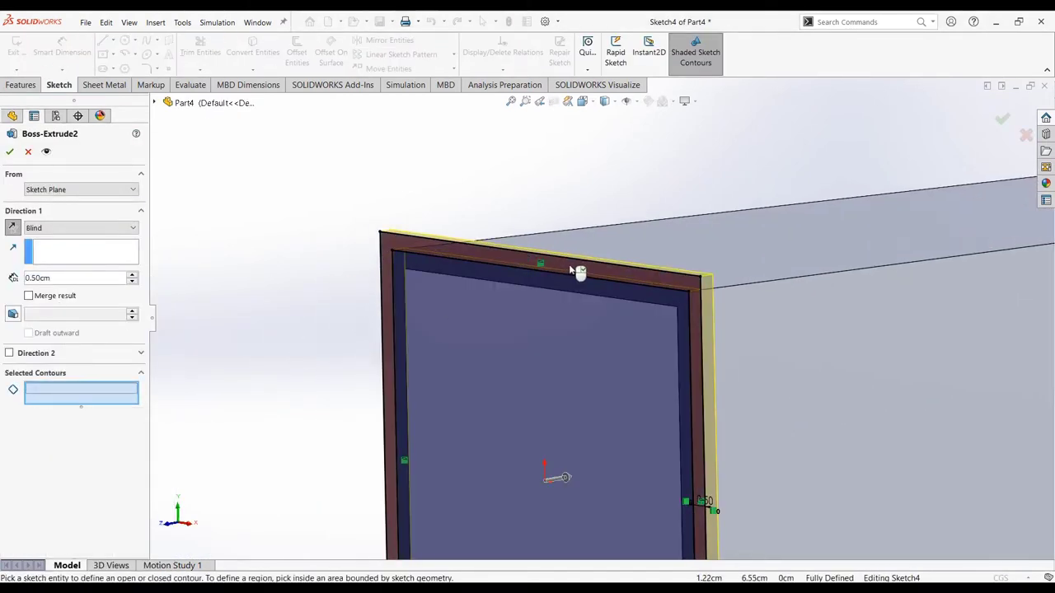
left_click(577, 271)
left_click(591, 299)
left_click(7, 155)
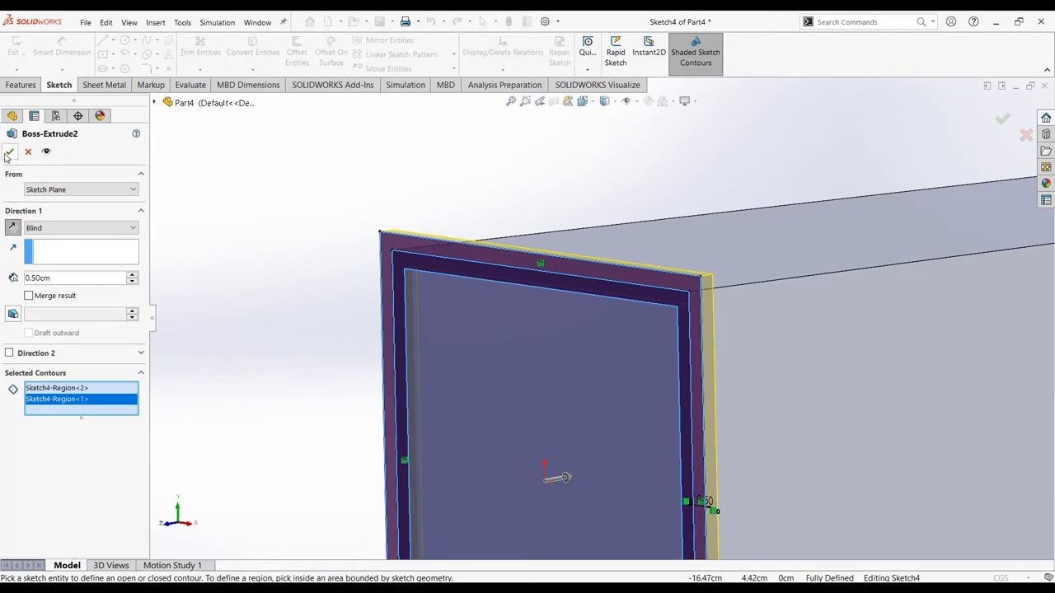
Enable Merge result on Boss-Extrude2 so the flange joins the duct body
mouse_move(261, 308)
middle_mouse_down()
mouse_move(282, 300)
mouse_move(389, 349)
middle_mouse_up()
scroll(389, 349, "up", 5)
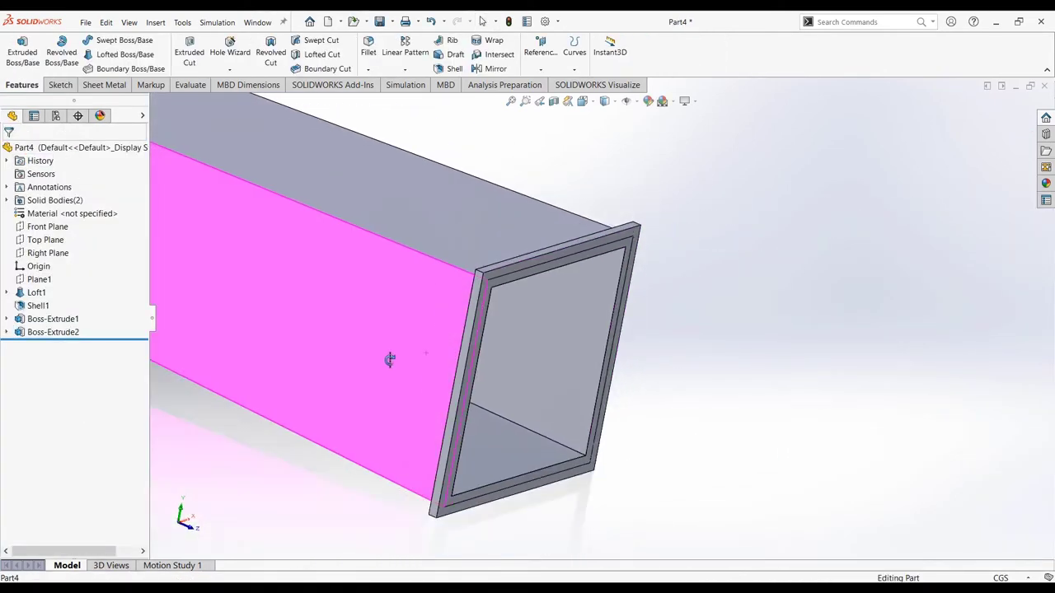
mouse_move(256, 478)
middle_mouse_down()
mouse_move(248, 471)
mouse_move(470, 365)
mouse_move(440, 401)
middle_mouse_up()
scroll(797, 252, "up", 3)
mouse_move(797, 252)
middle_mouse_down()
mouse_move(767, 219)
mouse_move(528, 354)
mouse_move(558, 337)
middle_mouse_up()
scroll(768, 219, "down", 5)
scroll(292, 413, "down", 3)
mouse_move(292, 414)
middle_mouse_down()
mouse_move(224, 415)
mouse_move(487, 454)
middle_mouse_up()
left_click(46, 321)
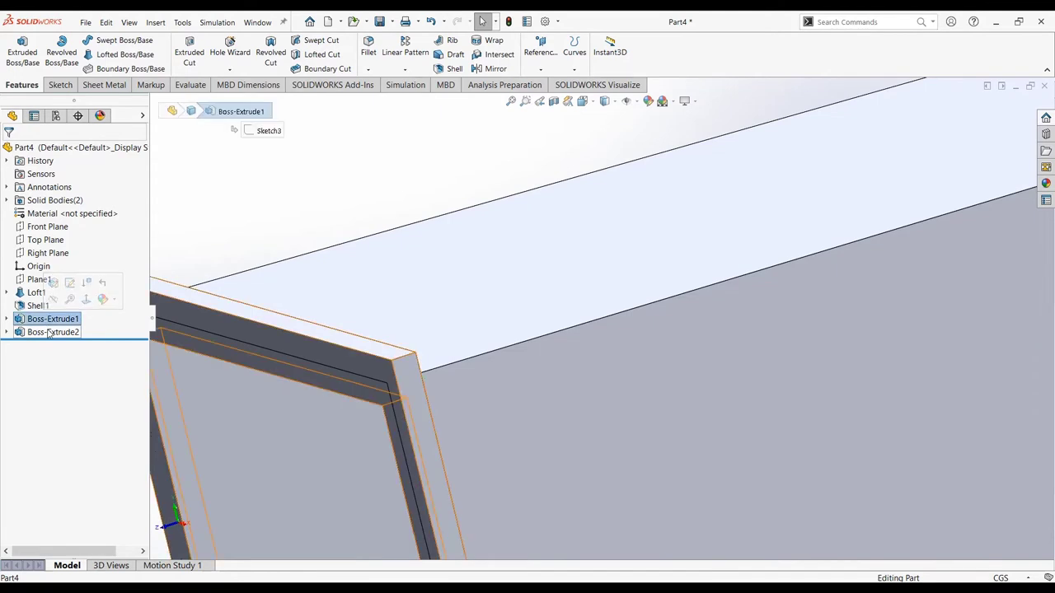
left_click(45, 333)
left_click(47, 300)
left_click(29, 296)
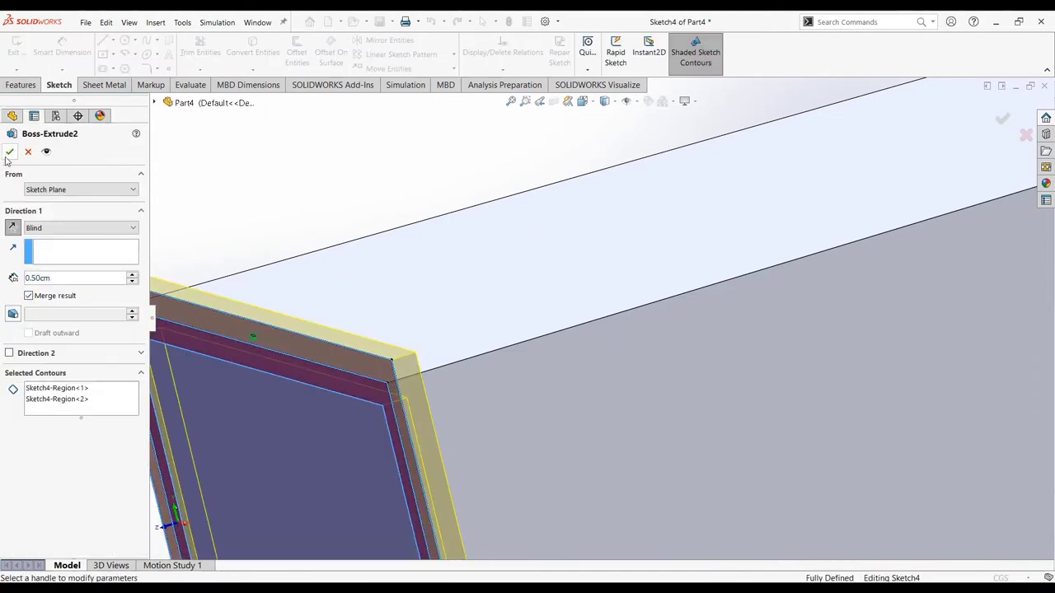
left_click(9, 151)
Save the part as 'Diffuser'
key("f")
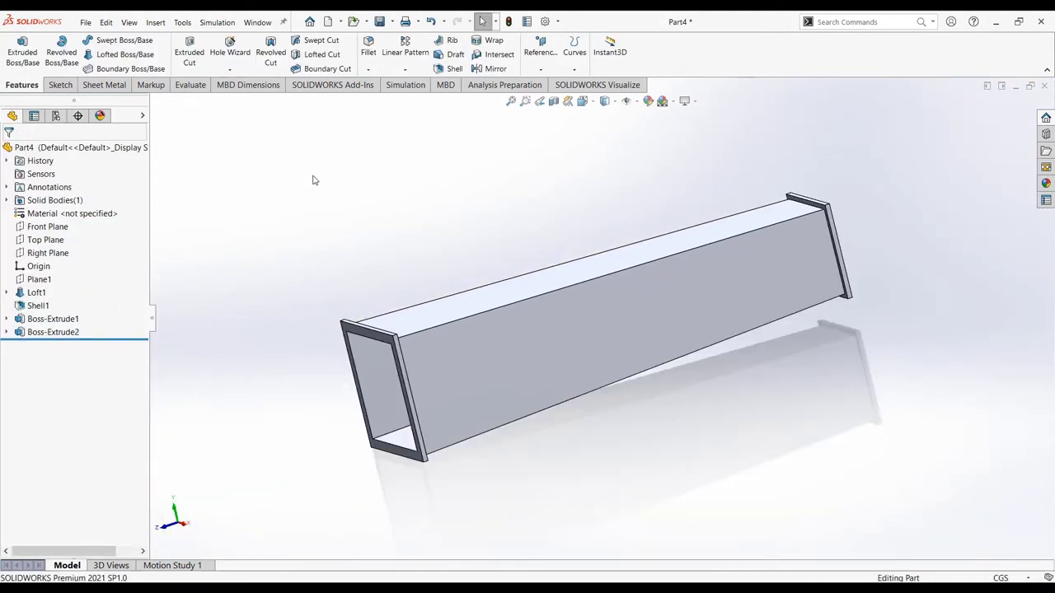
key("ctrl+s")
type("Diffuser")
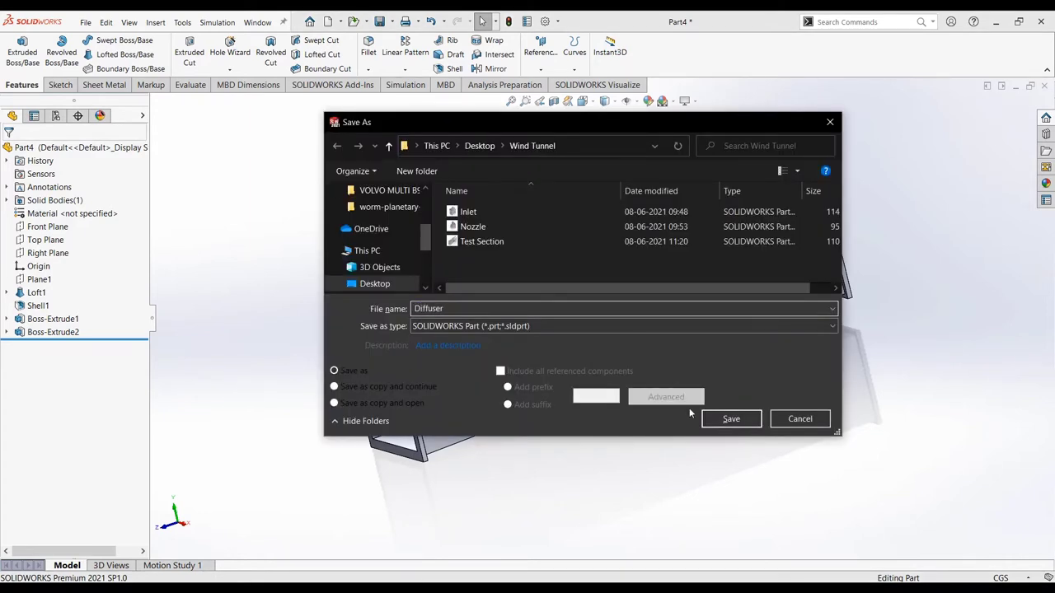
left_click(731, 418)
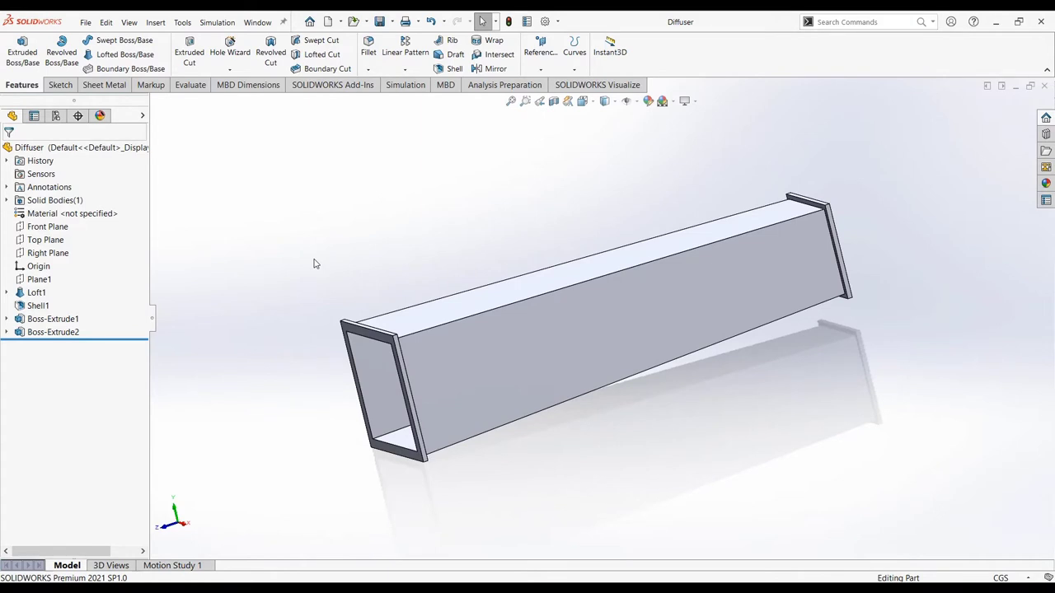
Create a new part, switch its units to MKS, and sketch on the Front Plane
left_click(327, 22)
left_click(438, 437)
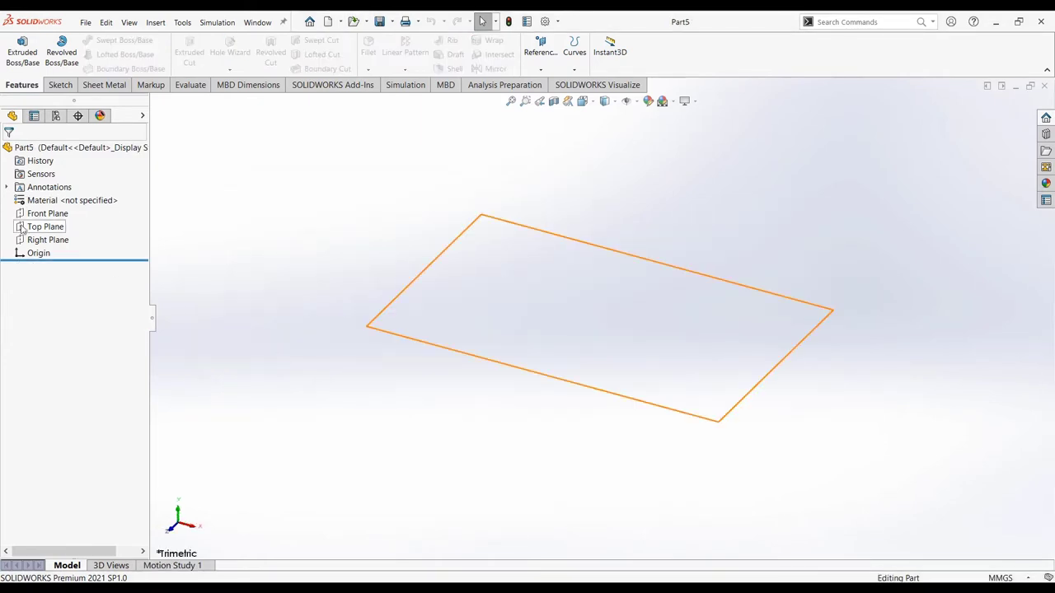
left_click(33, 214)
left_click(45, 203)
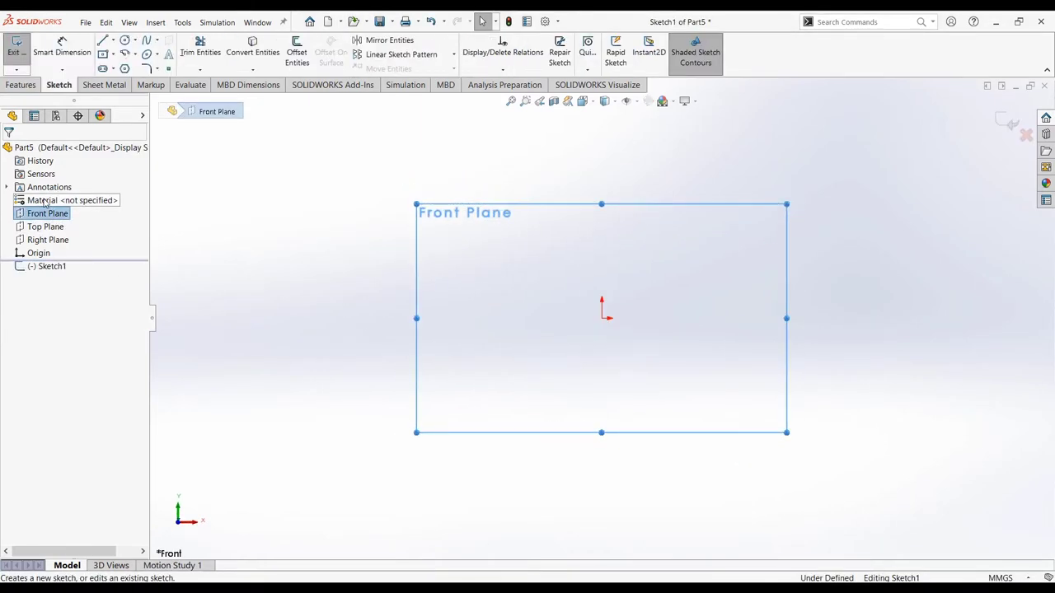
left_click(1001, 577)
left_click(948, 499)
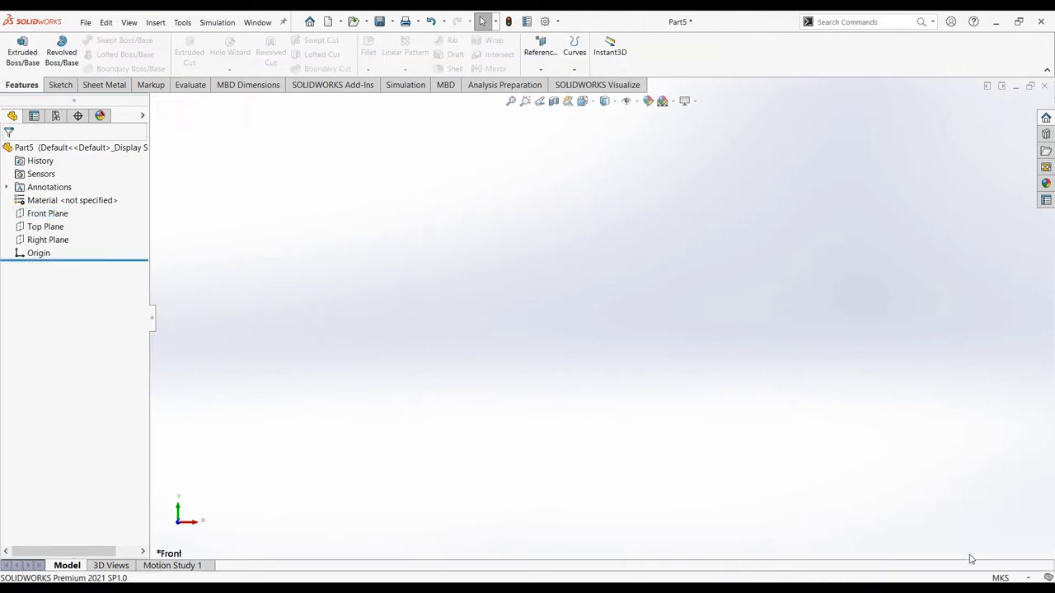
left_click(1001, 577)
left_click(47, 214)
Draw a centre rectangle at the origin dimensioned 12.5 × 12.5
left_click(102, 54)
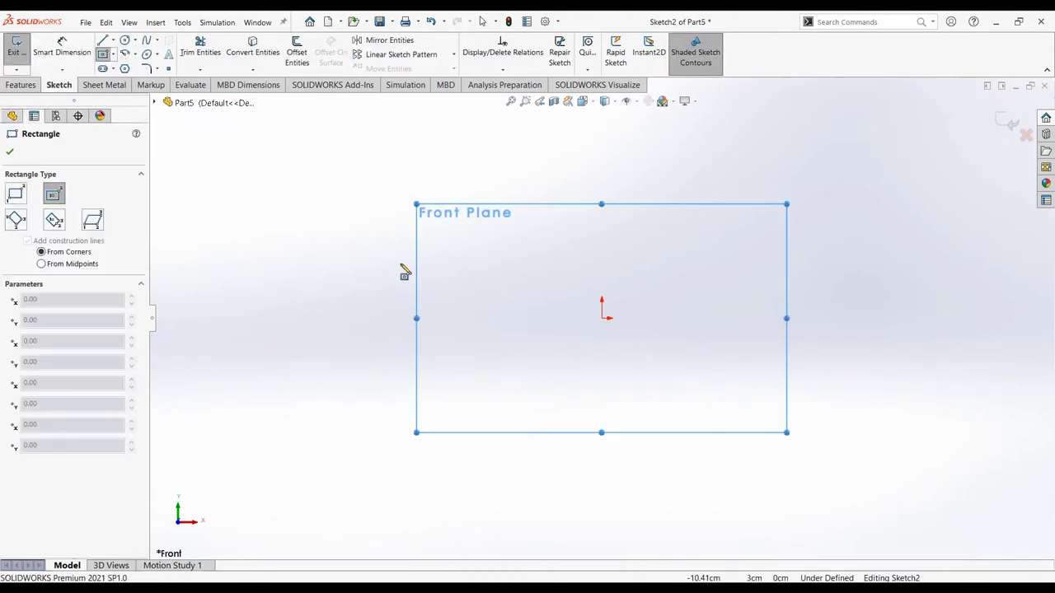
left_click(601, 318)
left_click(656, 385)
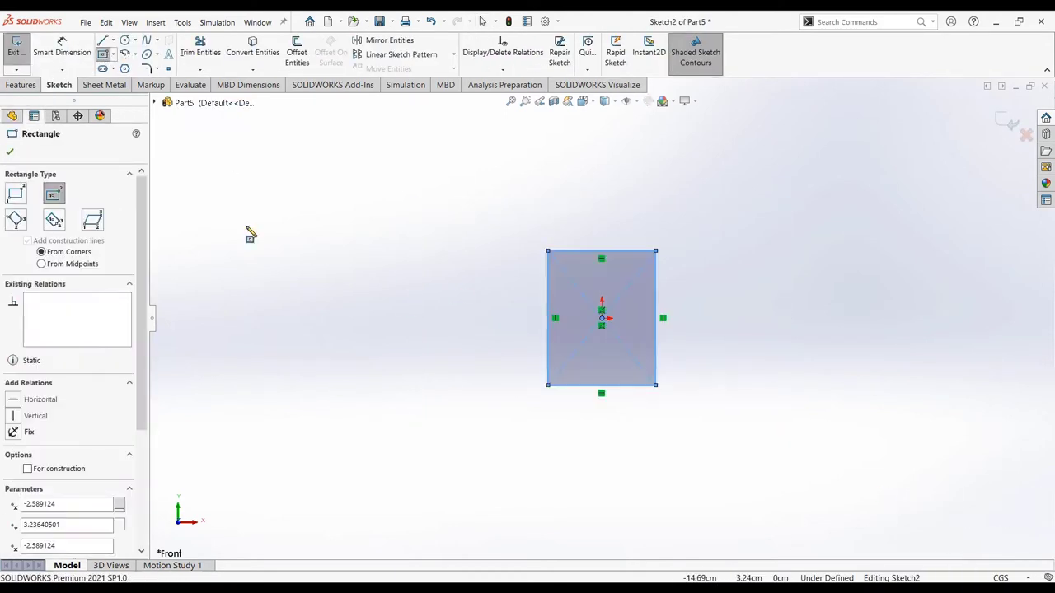
left_click(62, 45)
left_click(594, 250)
left_click(557, 191)
type("2.5")
key("Return")
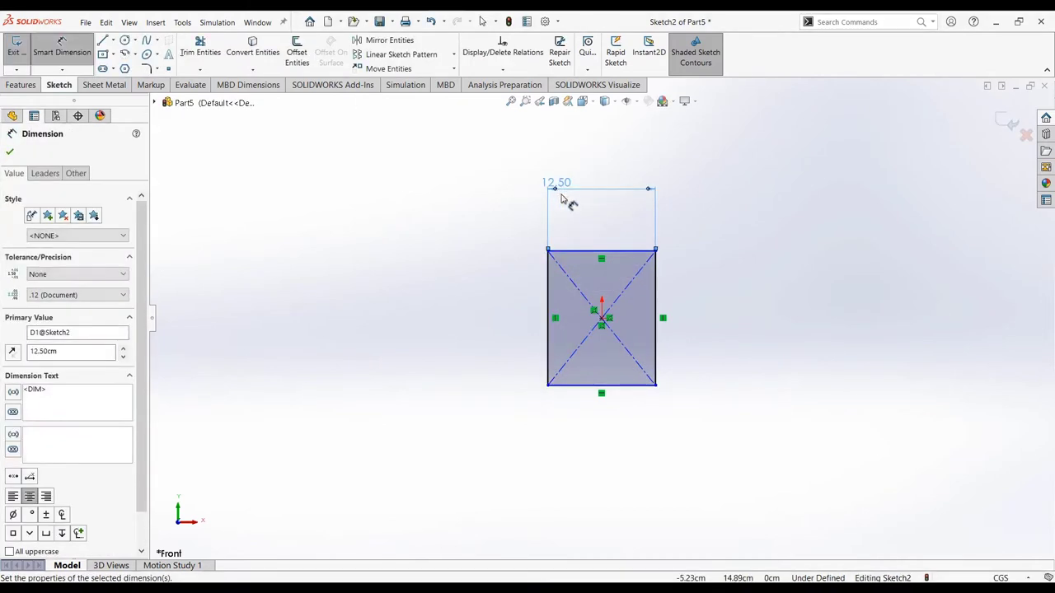
left_click(548, 280)
left_click(469, 278)
type("12.5")
key("Return")
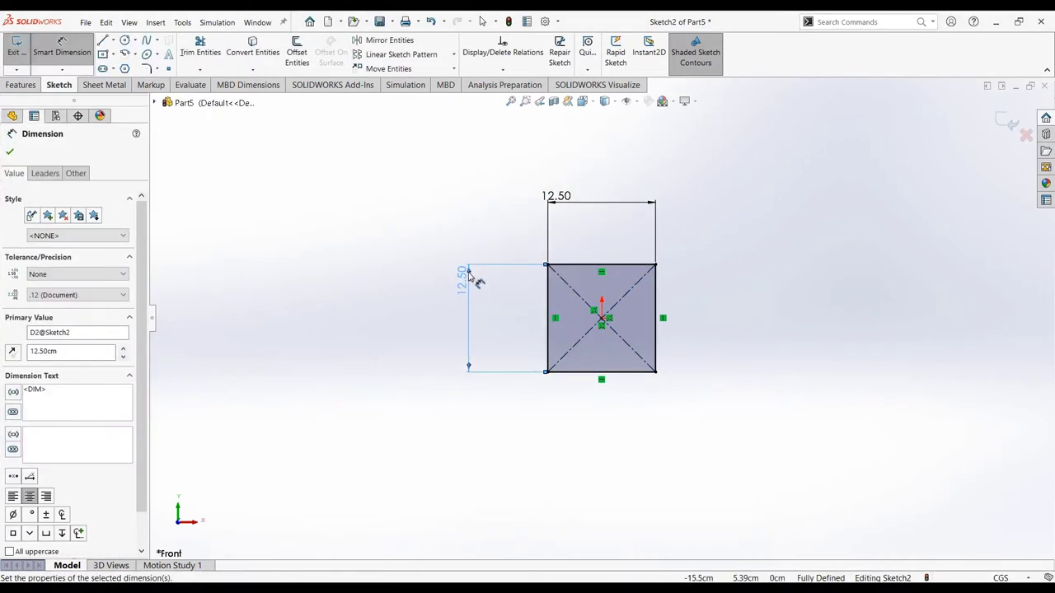
left_click(10, 151)
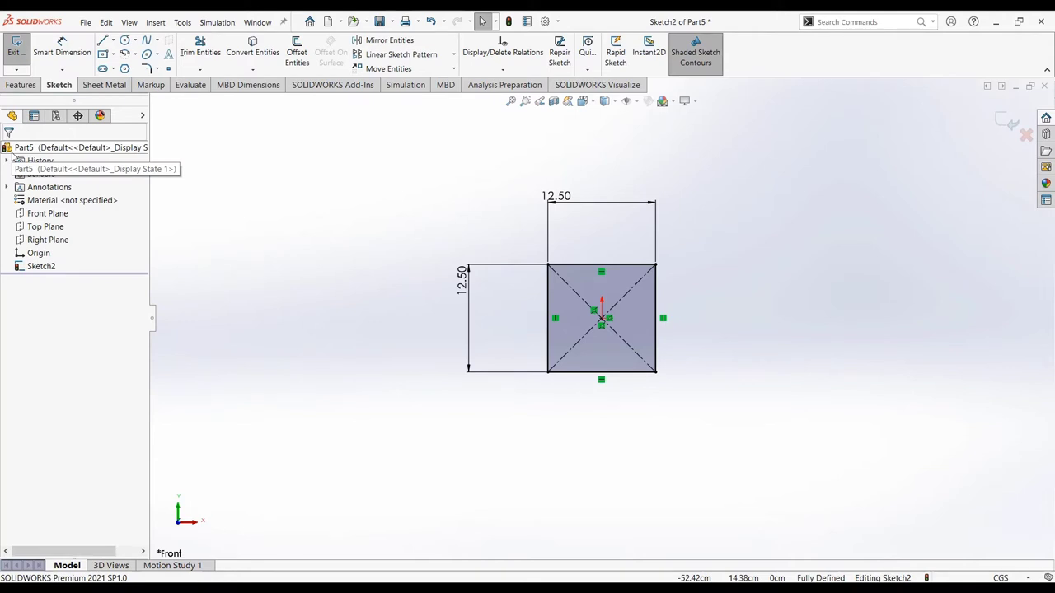
Extrude the square 20 deep into a solid block
left_click(21, 84)
left_click(22, 51)
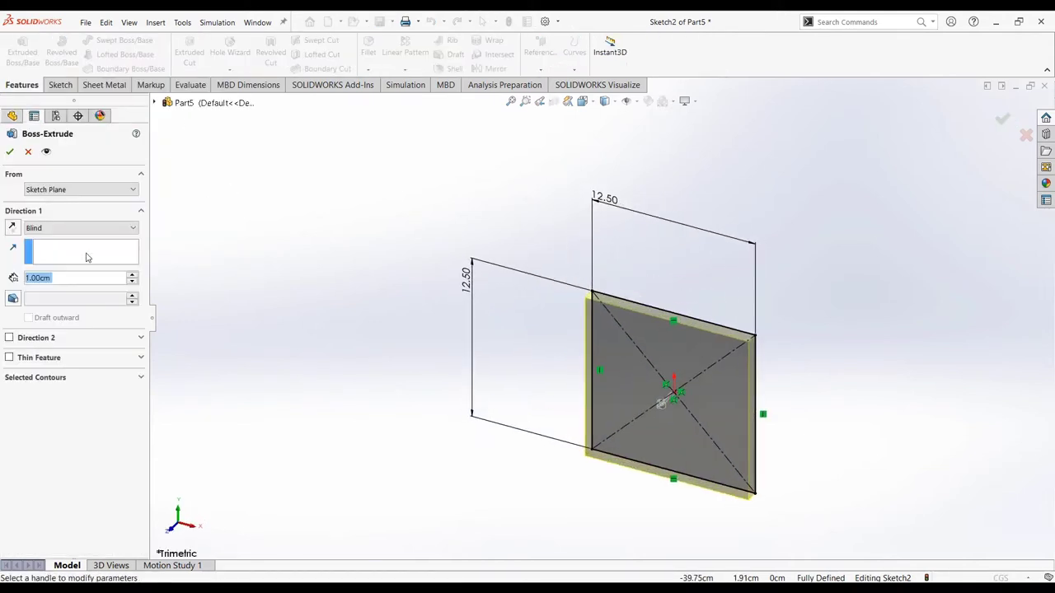
type("20")
key("Return")
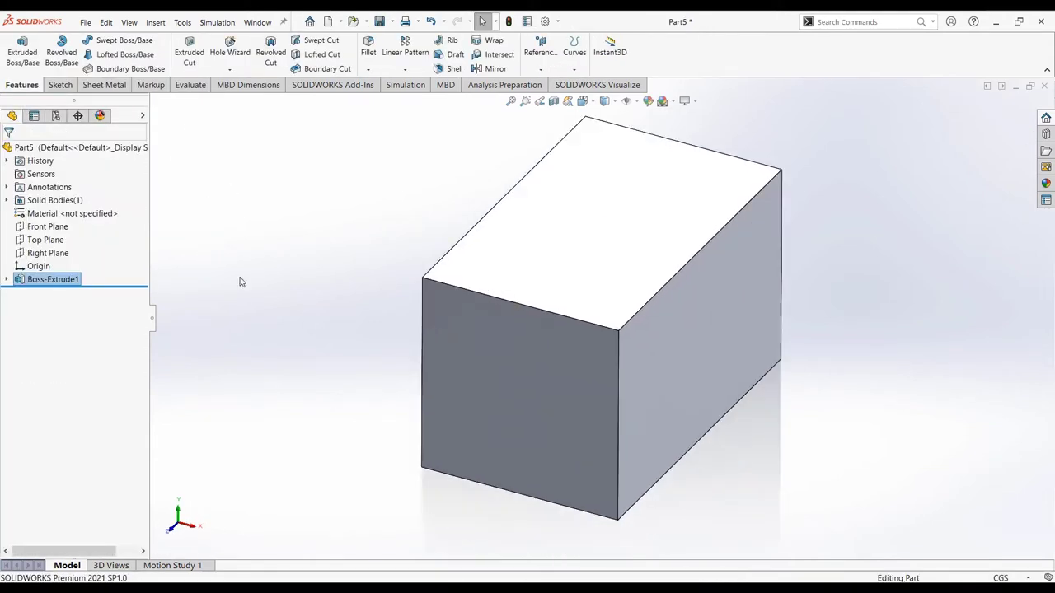
left_click(454, 69)
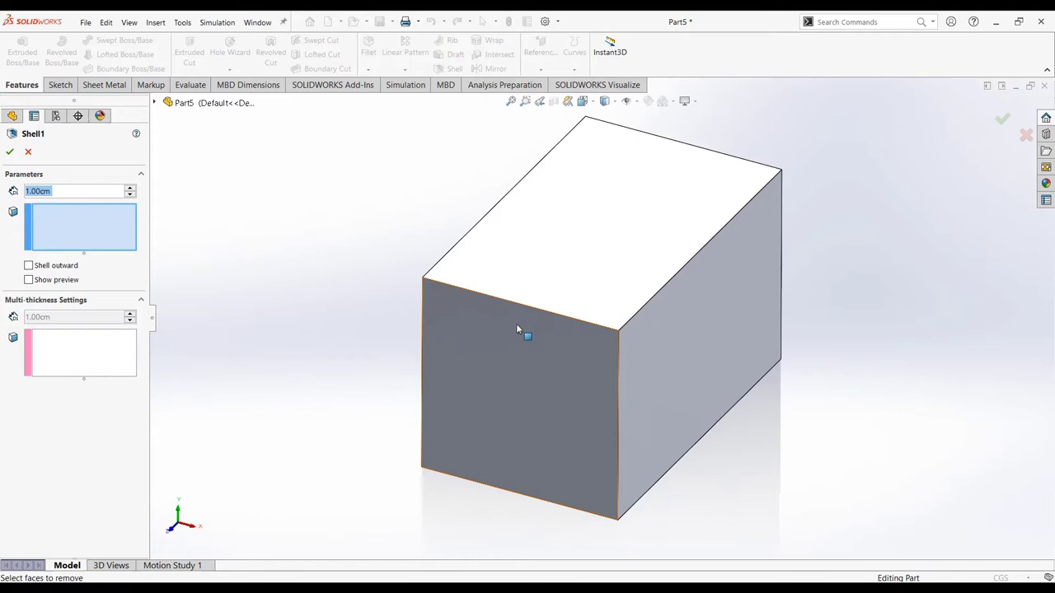
Shell the block 1.00 cm thick, removing the front and far end faces to form a tube
left_click(514, 341)
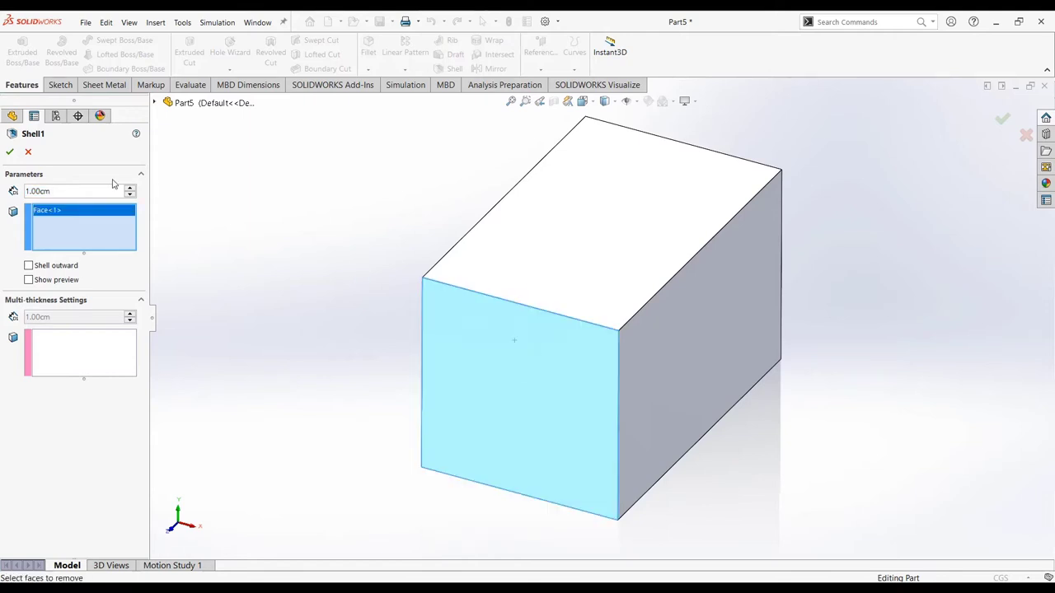
middle_click_drag(387, 330, 473, 317)
left_click(648, 214)
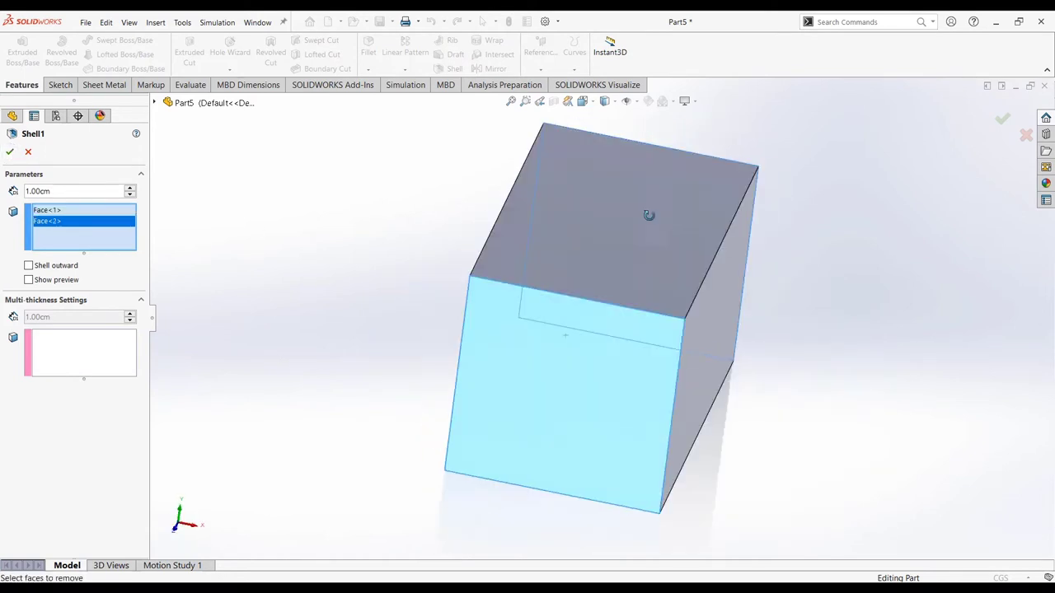
left_click(10, 154)
middle_click_drag(286, 309, 334, 283)
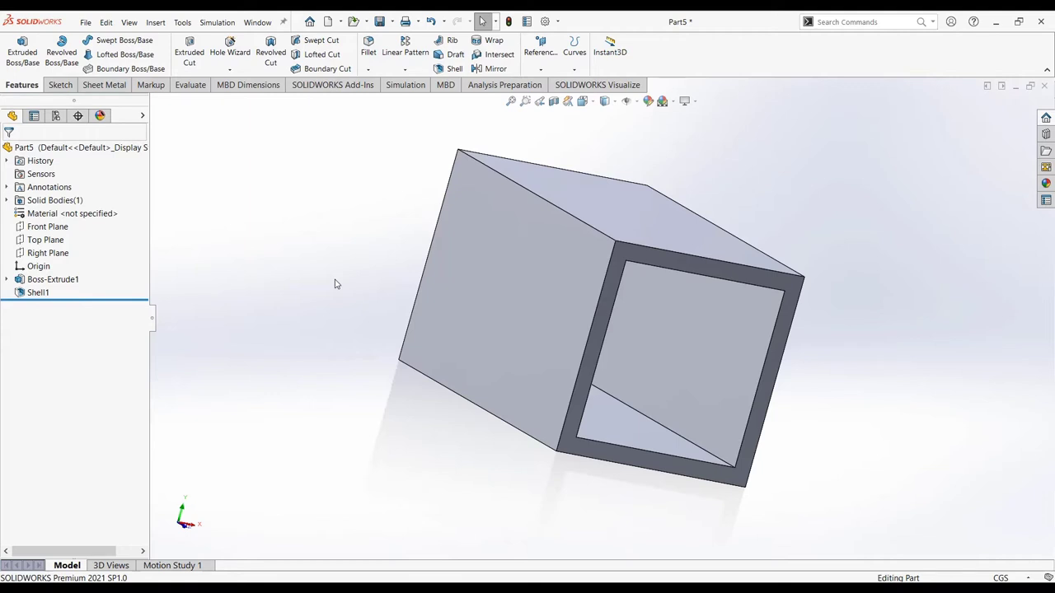
Save the part as 'Exit' in the Wind Tunnel folder
left_click(379, 21)
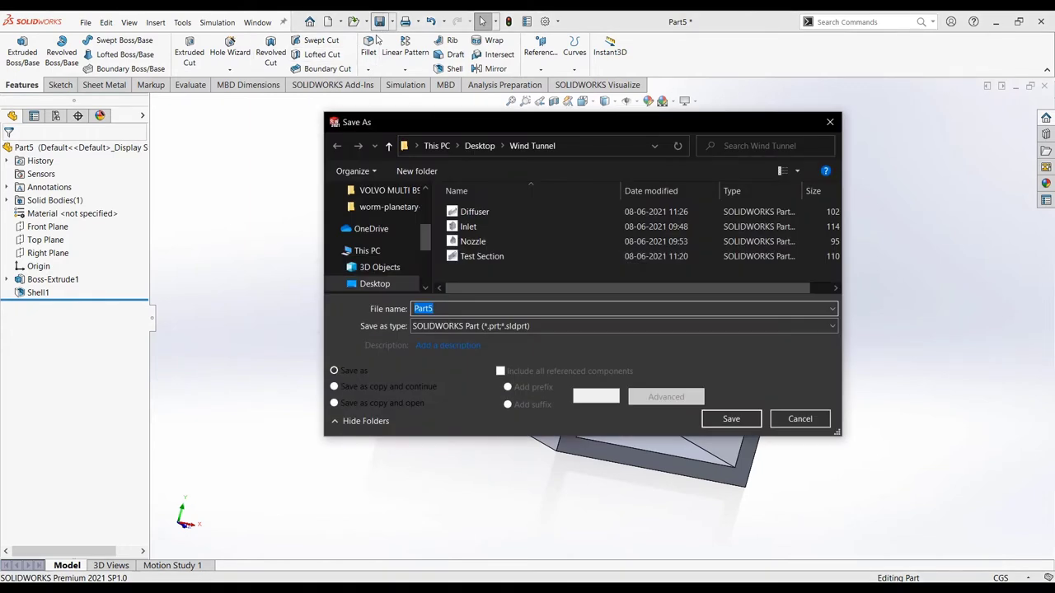
type("Exit")
left_click(730, 418)
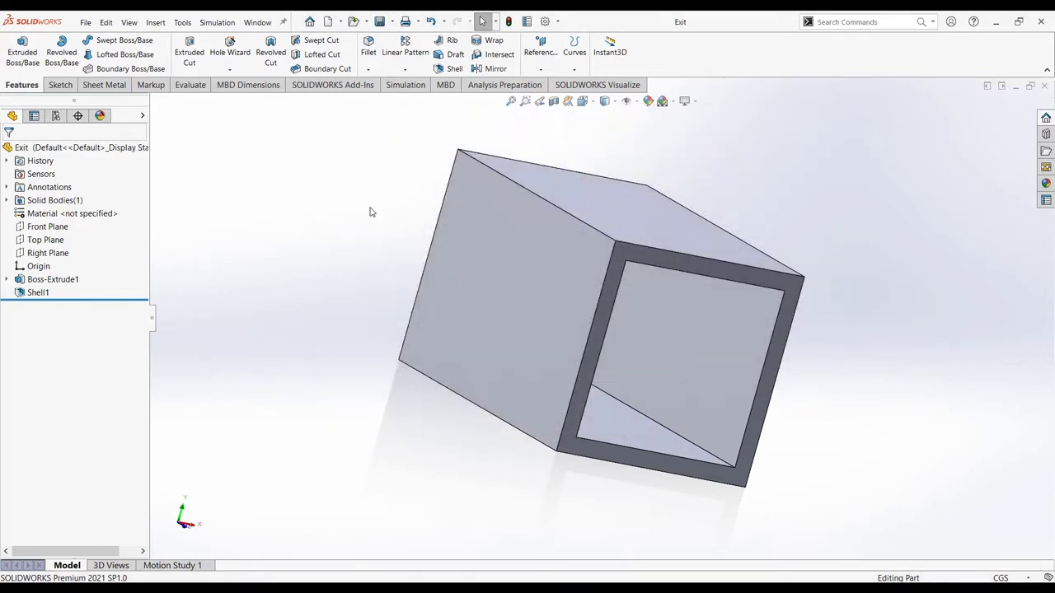
Create a new part and begin a centre rectangle at the origin on a Front Plane sketch
key("ctrl+n")
key("Return")
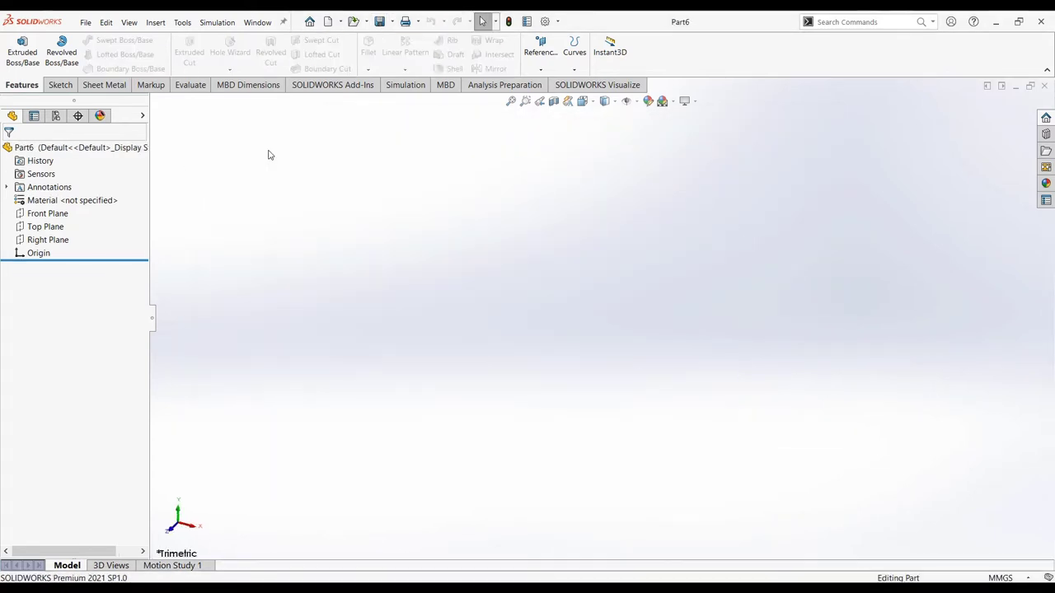
left_click(47, 213)
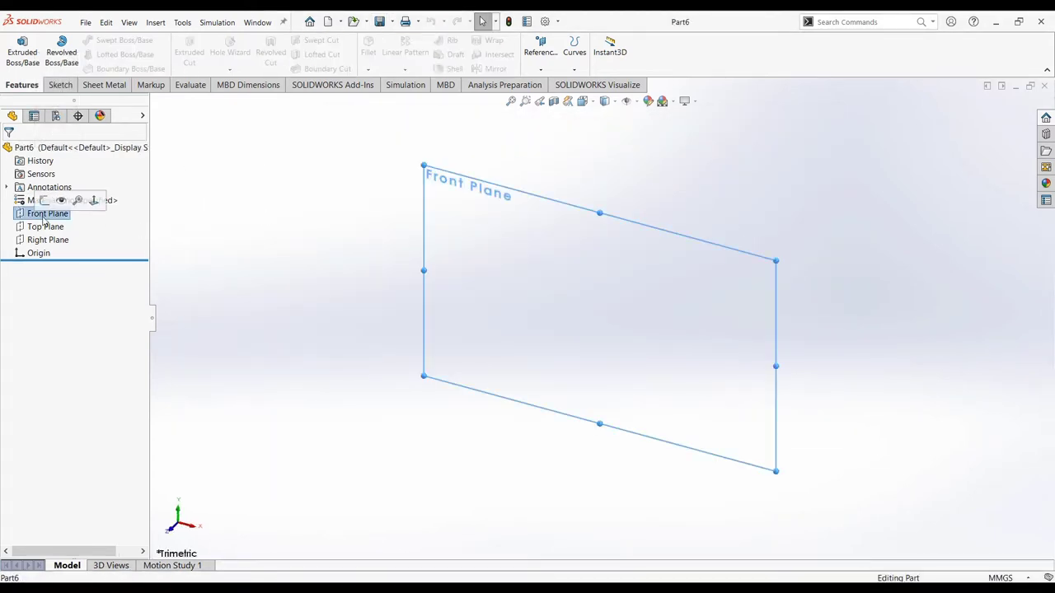
left_click(325, 345)
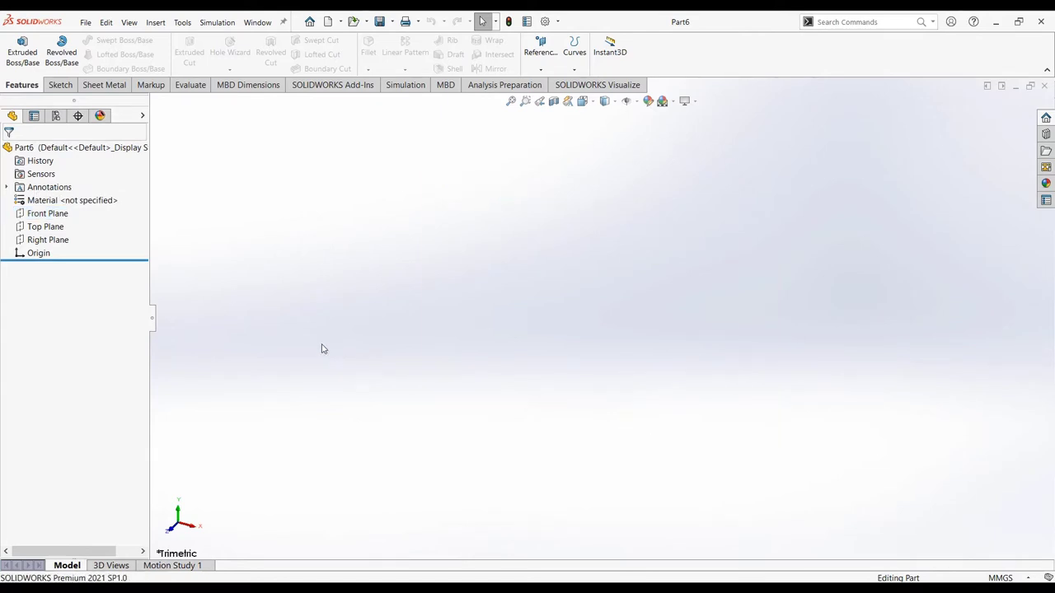
left_click(47, 214)
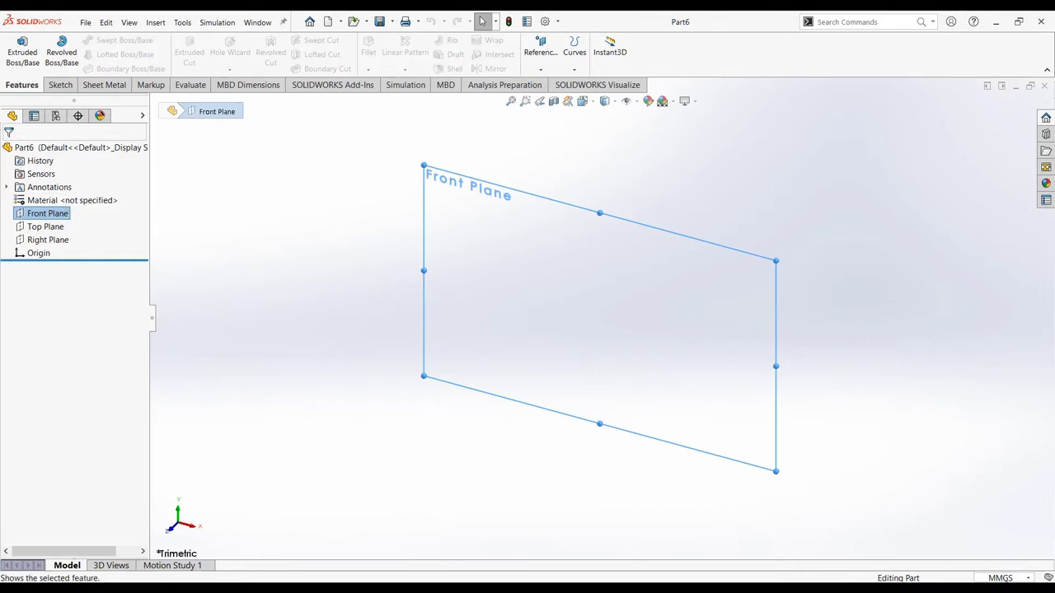
left_click(702, 404)
left_click(47, 213)
left_click(73, 200)
left_click(102, 53)
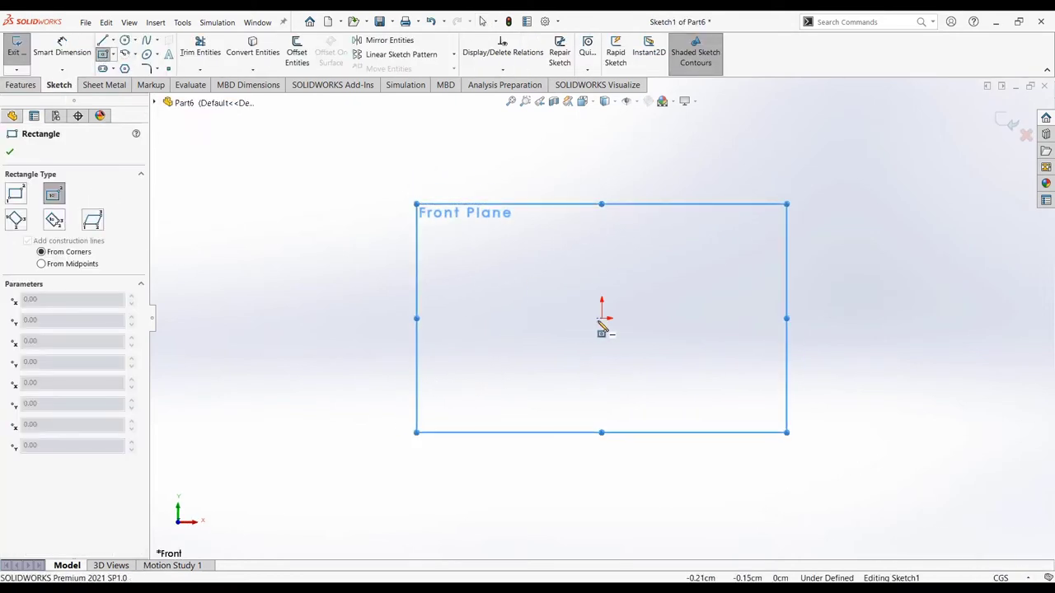
left_click(601, 318)
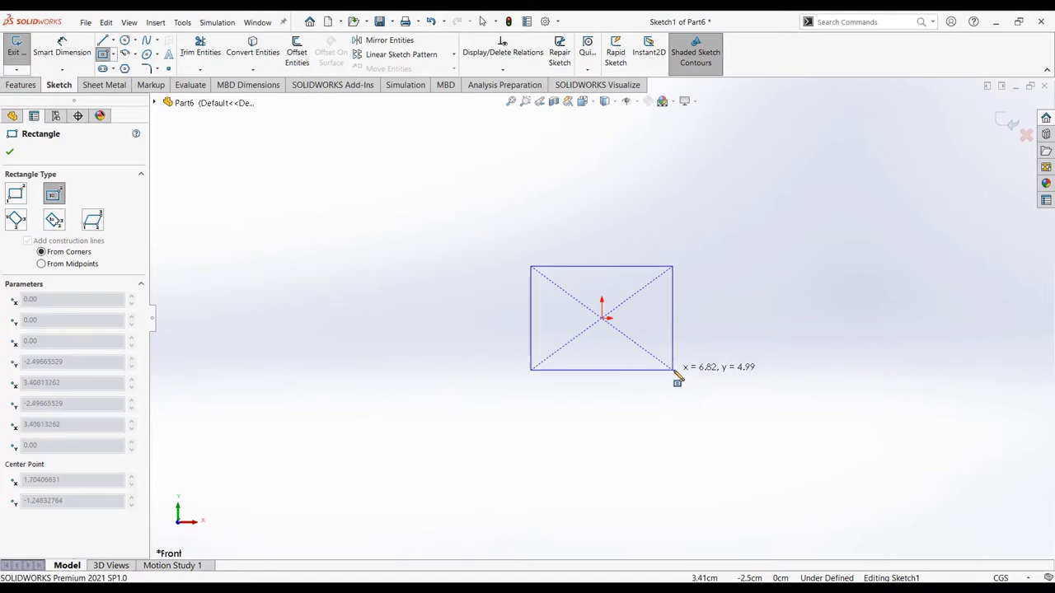
Finish the rectangle and dimension both sides to 20
left_click(680, 379)
left_click(61, 45)
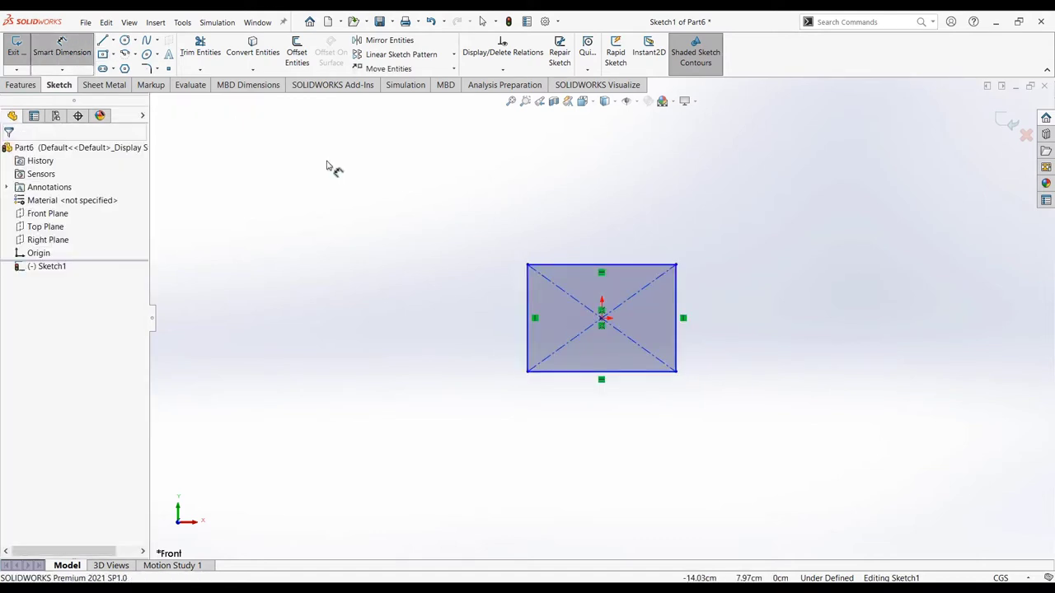
left_click(569, 264)
left_click(544, 241)
type("20")
left_click(528, 299)
left_click(484, 298)
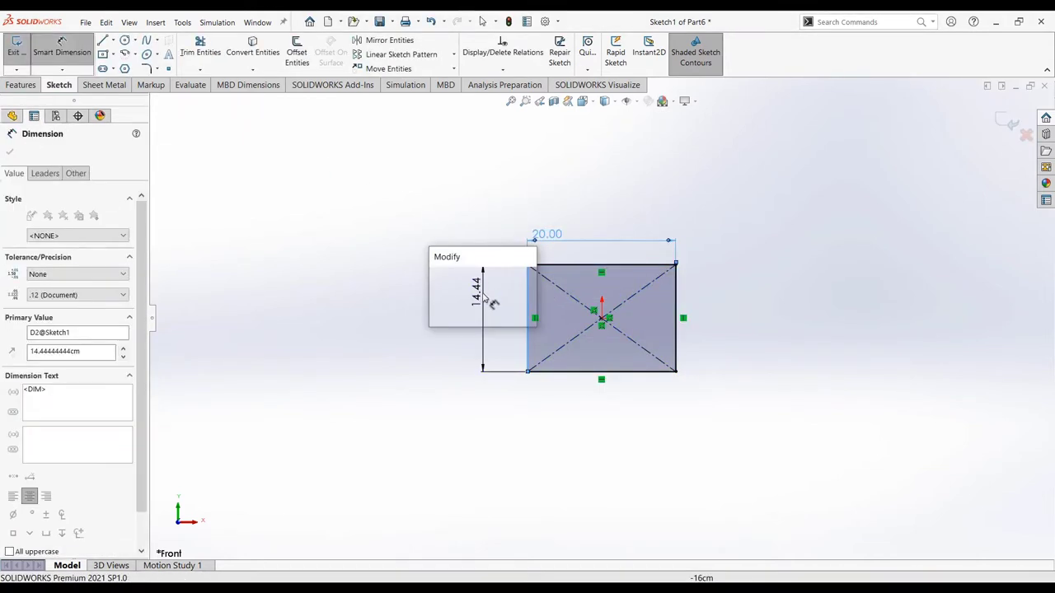
type("20")
key("Return")
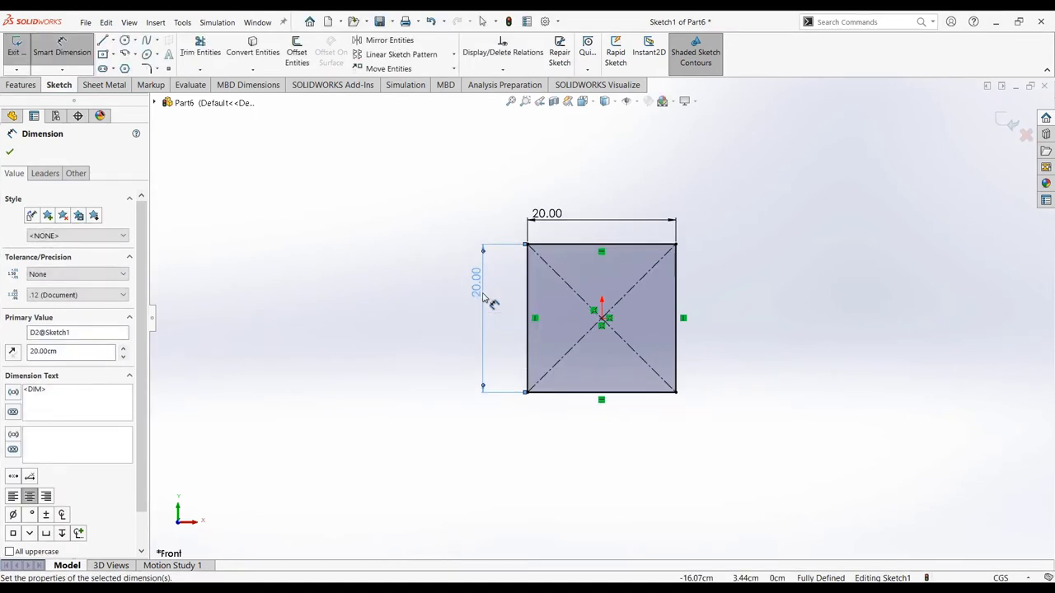
key("Escape")
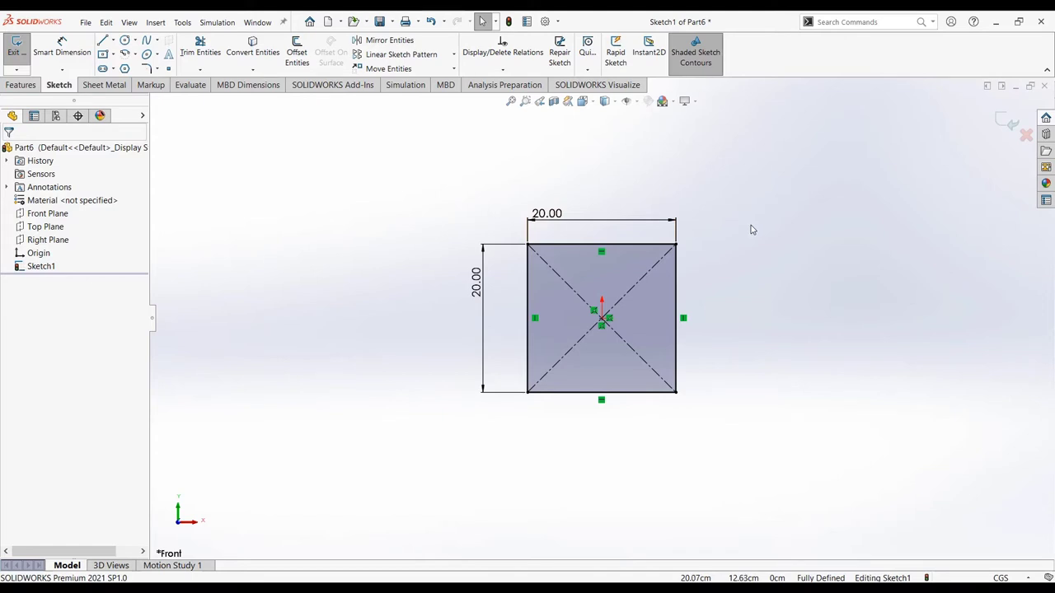
Extrude the 20 × 20 square into a thin plate
left_click(21, 85)
middle_click_drag(255, 233, 193, 256)
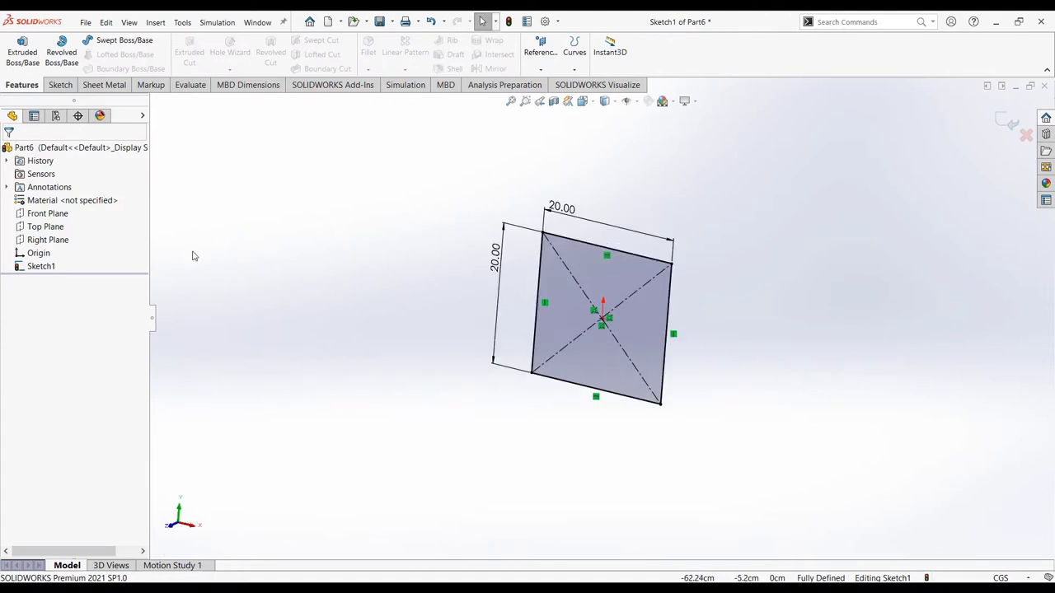
left_click(23, 49)
left_click(9, 151)
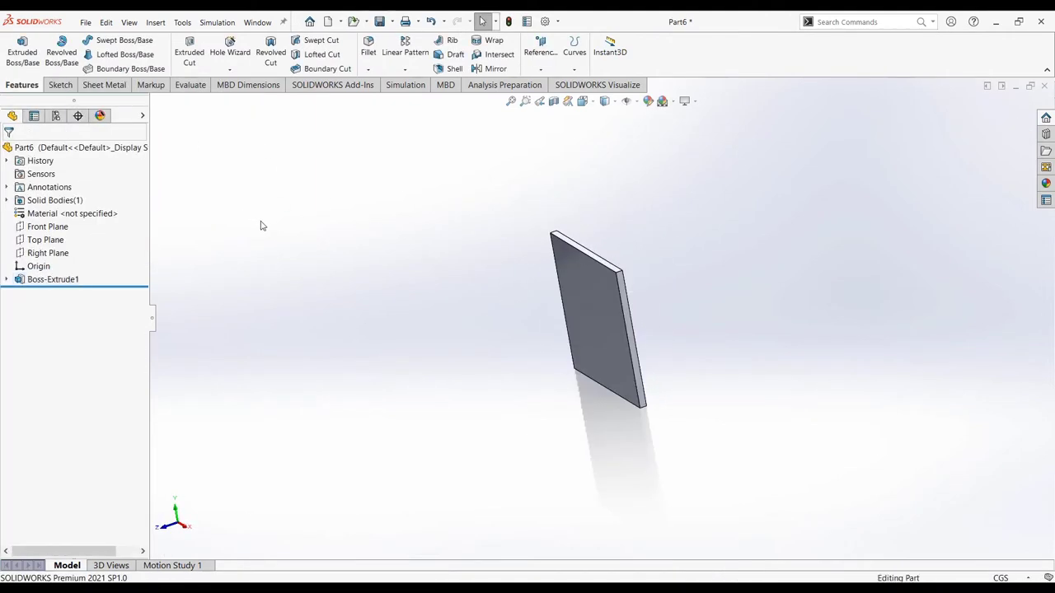
Start a new sketch on the plate's front face
mouse_move(259, 223)
middle_mouse_down()
mouse_move(607, 346)
mouse_move(455, 379)
middle_mouse_up()
left_click(581, 289)
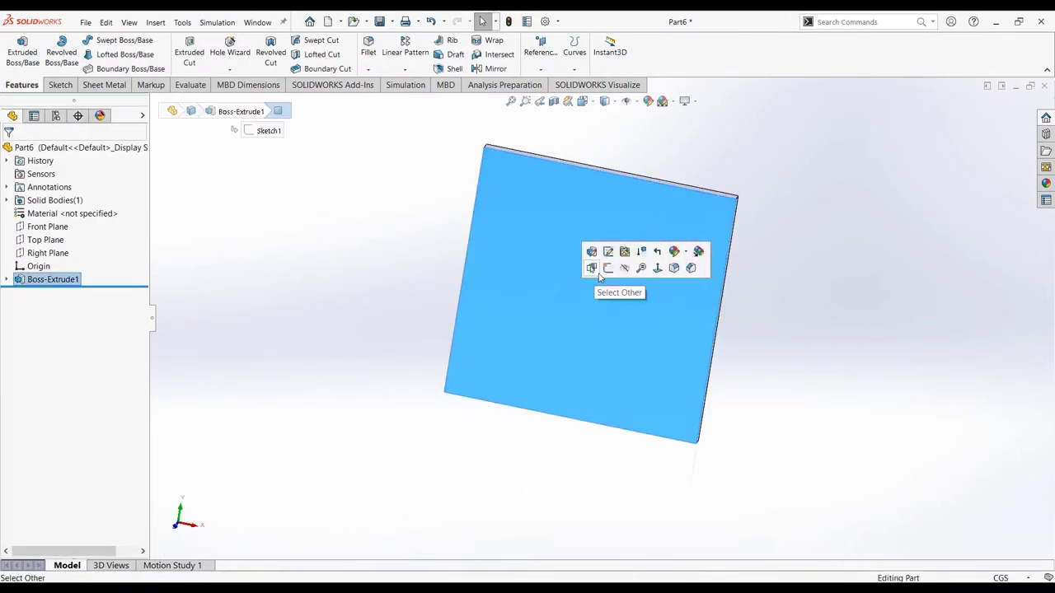
left_click(608, 268)
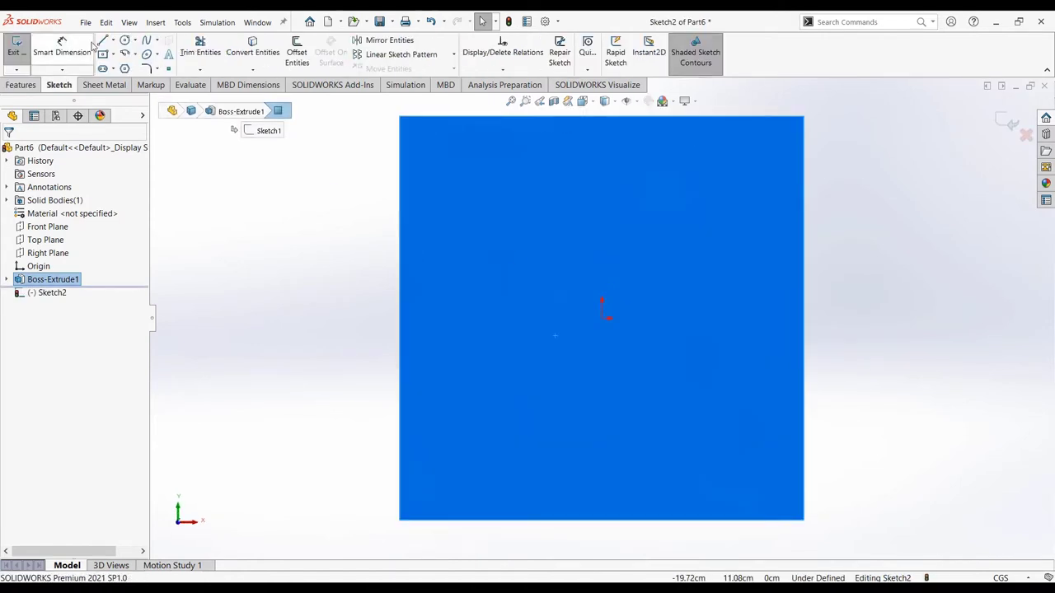
left_click(125, 68)
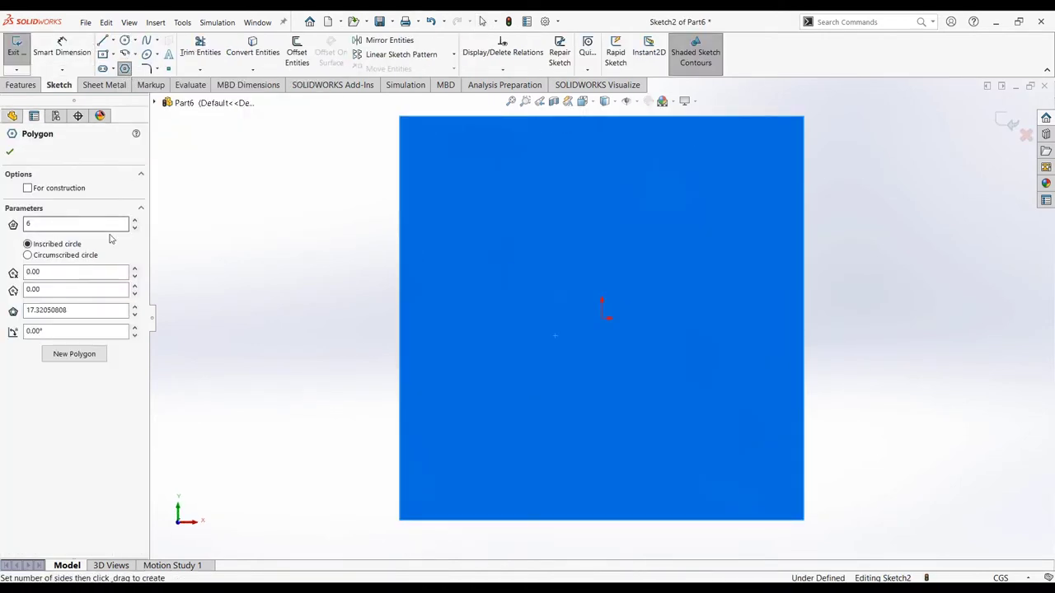
Sketch a hexagon at the origin with 0.3 cm edges and a horizontal top edge
left_click(601, 317)
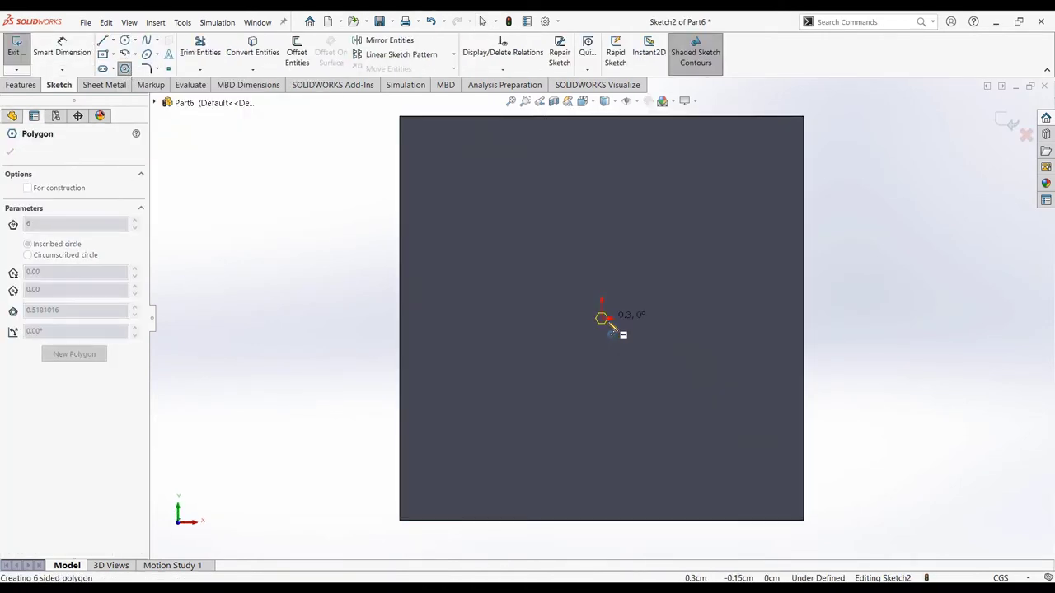
left_click(611, 330)
left_click(9, 151)
scroll(654, 354, "down", 5)
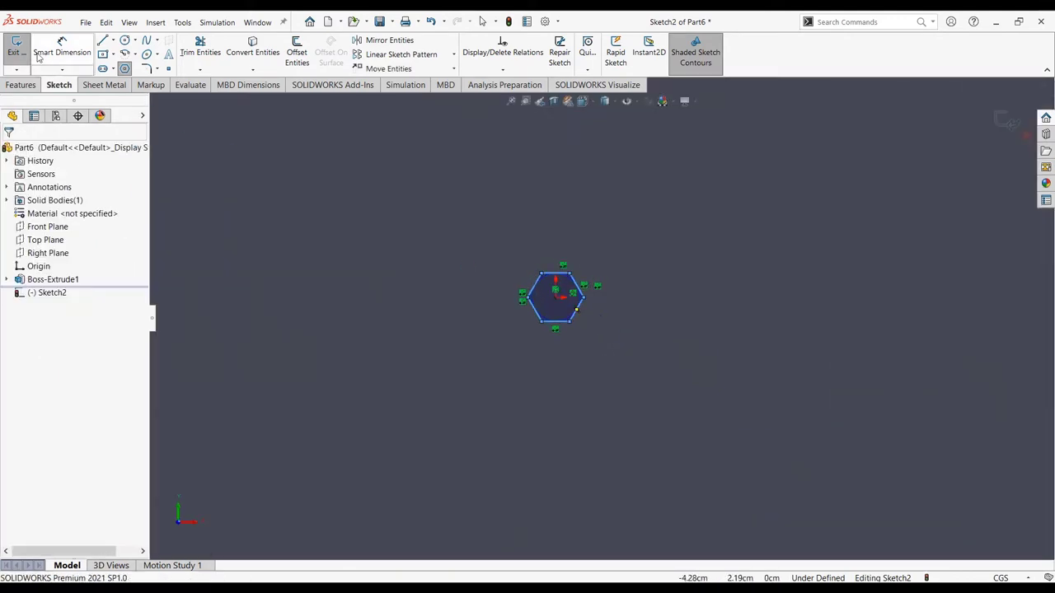
left_click(41, 51)
left_click(557, 322)
left_click(559, 342)
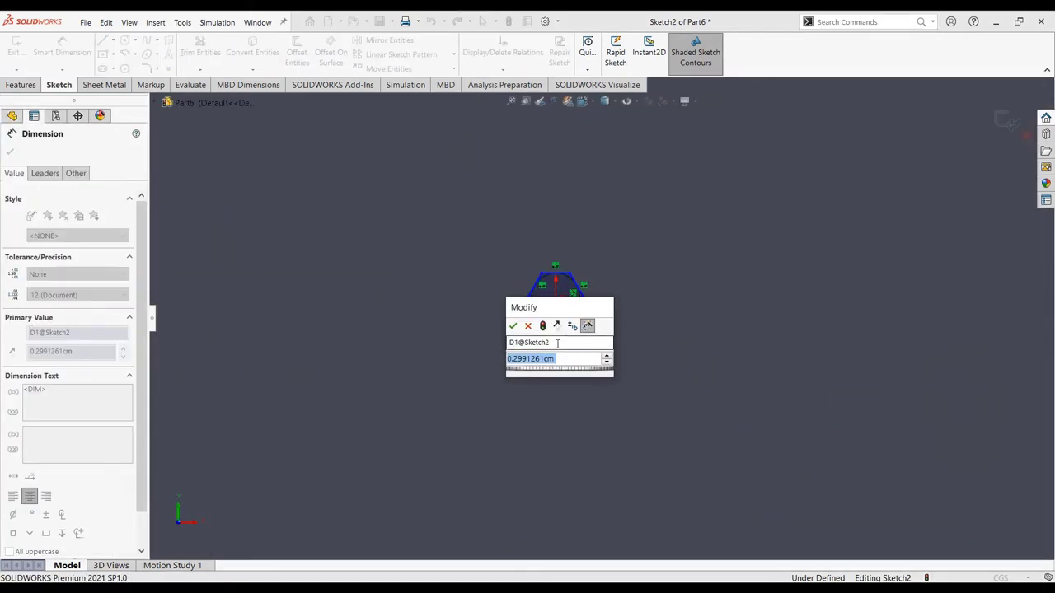
type("0.3")
key("Return")
key("Escape")
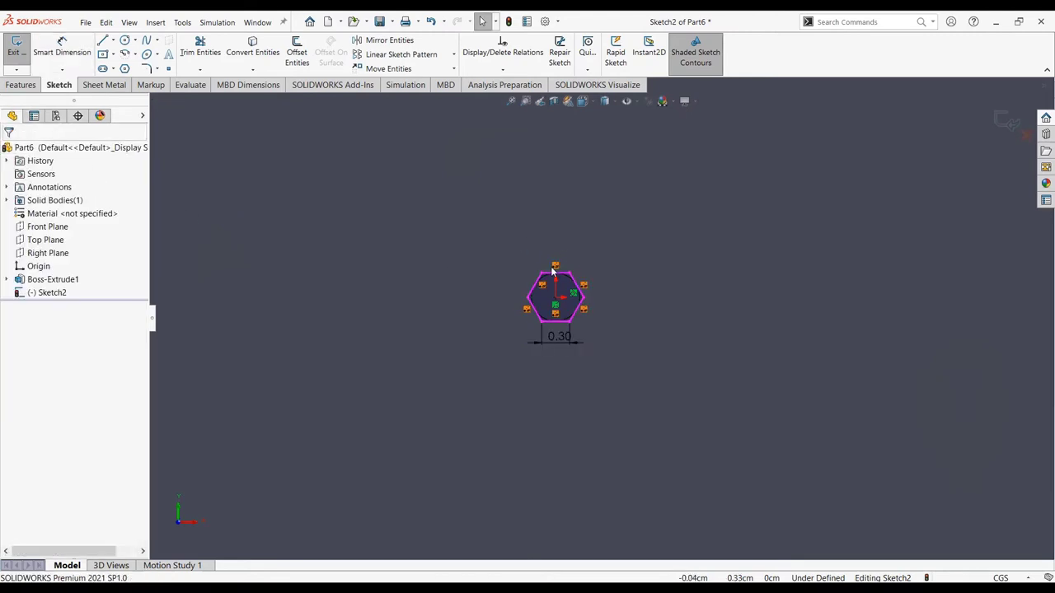
left_click(554, 272)
Cut the hexagon through the plate as Cut-Extrude1
key("ctrl+b")
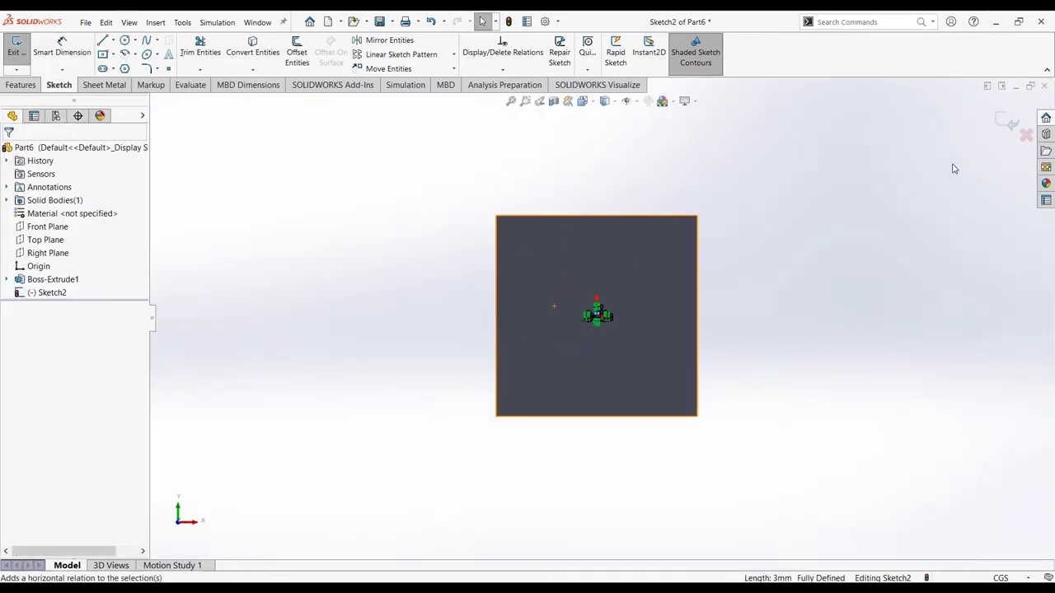
left_click(188, 52)
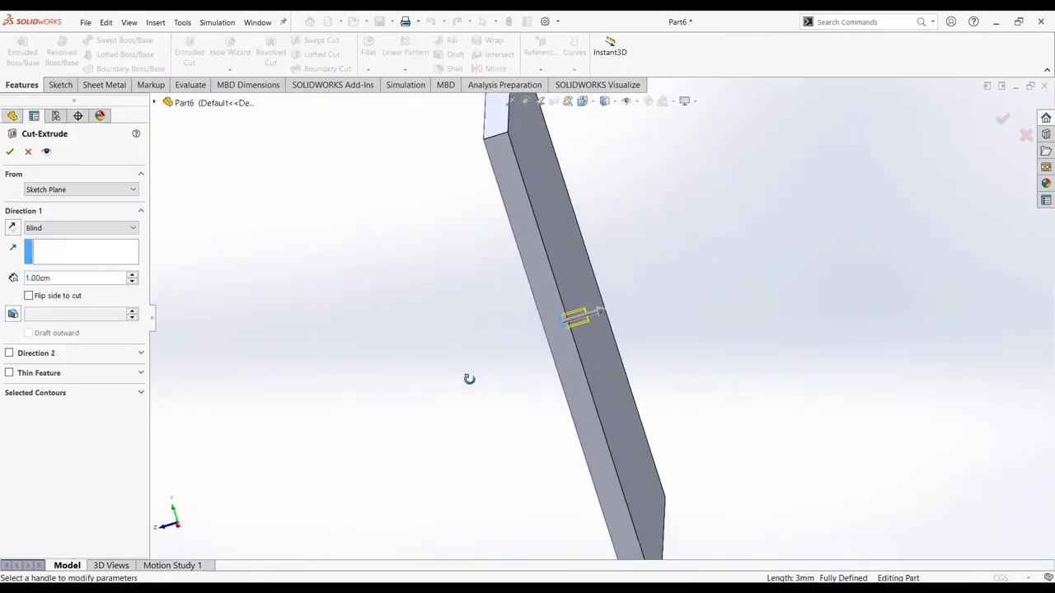
left_click(9, 152)
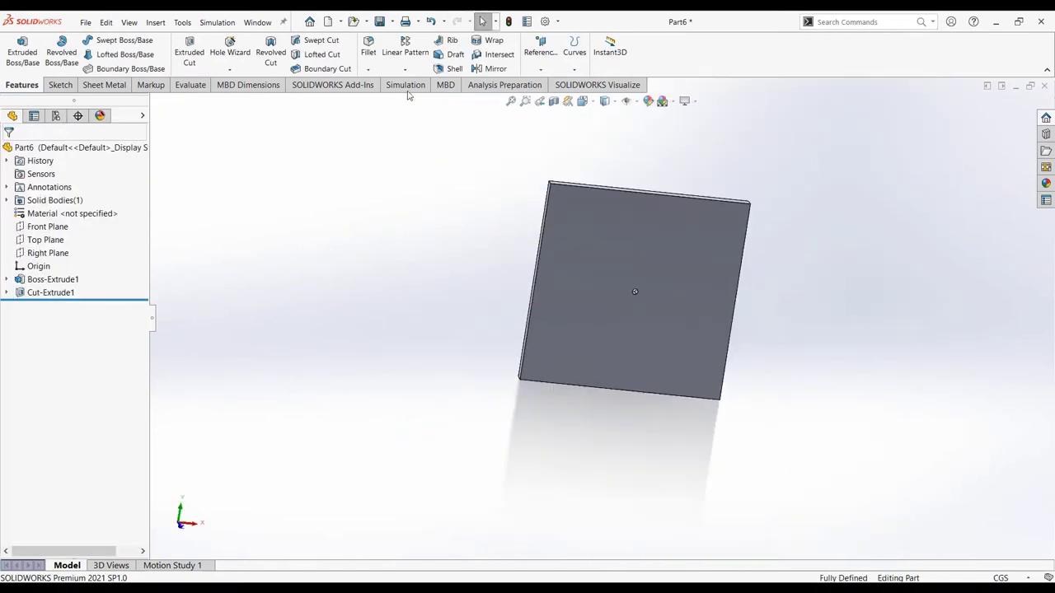
left_click(404, 68)
Start a fill pattern with the plate face as boundary and Cut-Extrude1 as the feature
left_click(424, 165)
scroll(645, 298, "up", 5)
left_click(518, 211)
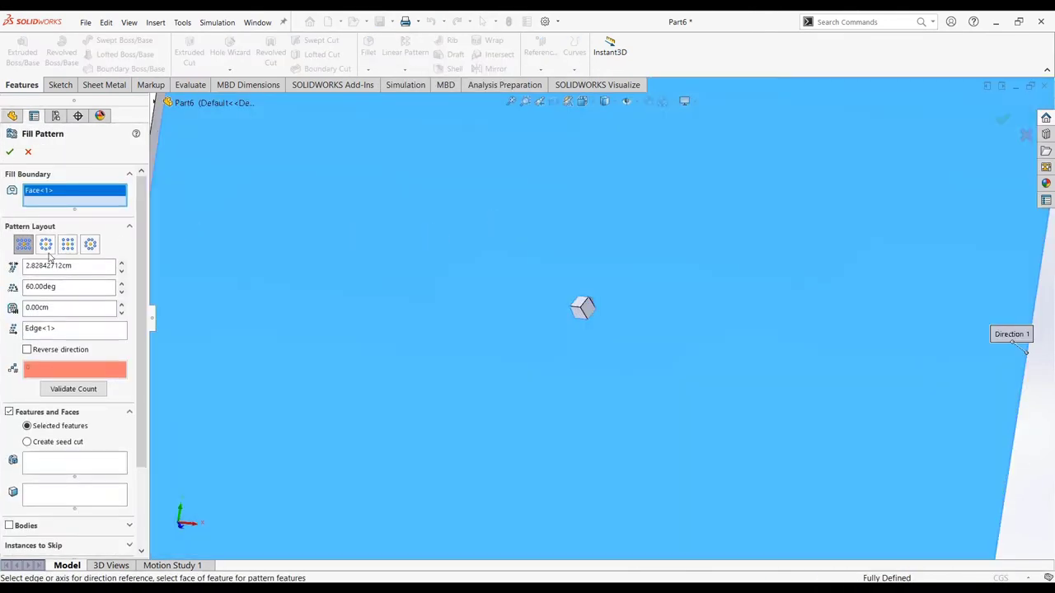
left_click(67, 461)
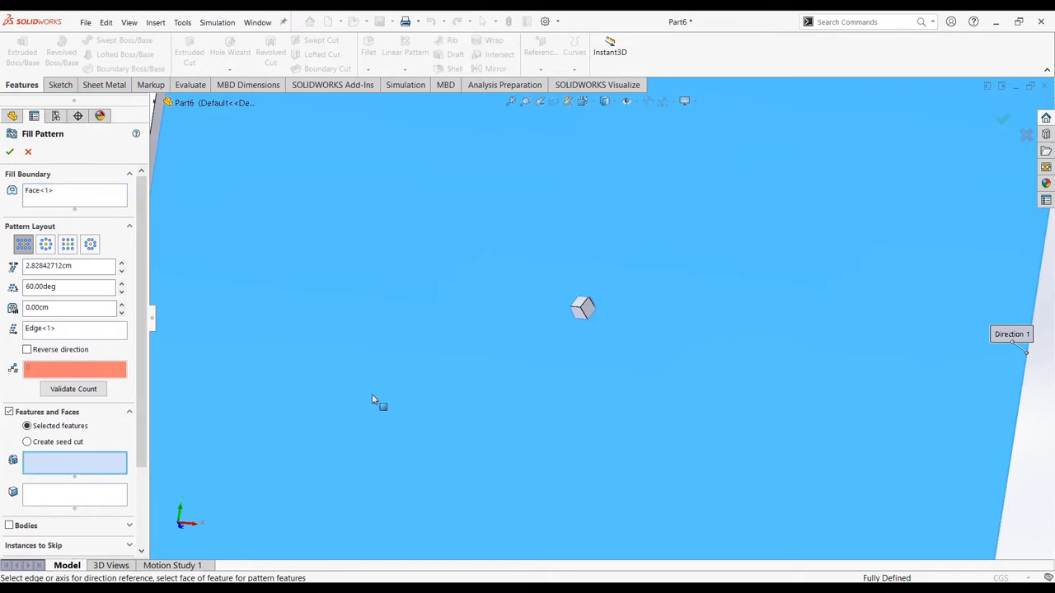
left_click(585, 309)
scroll(596, 316, "down", 3)
middle_click_drag(501, 306, 507, 324)
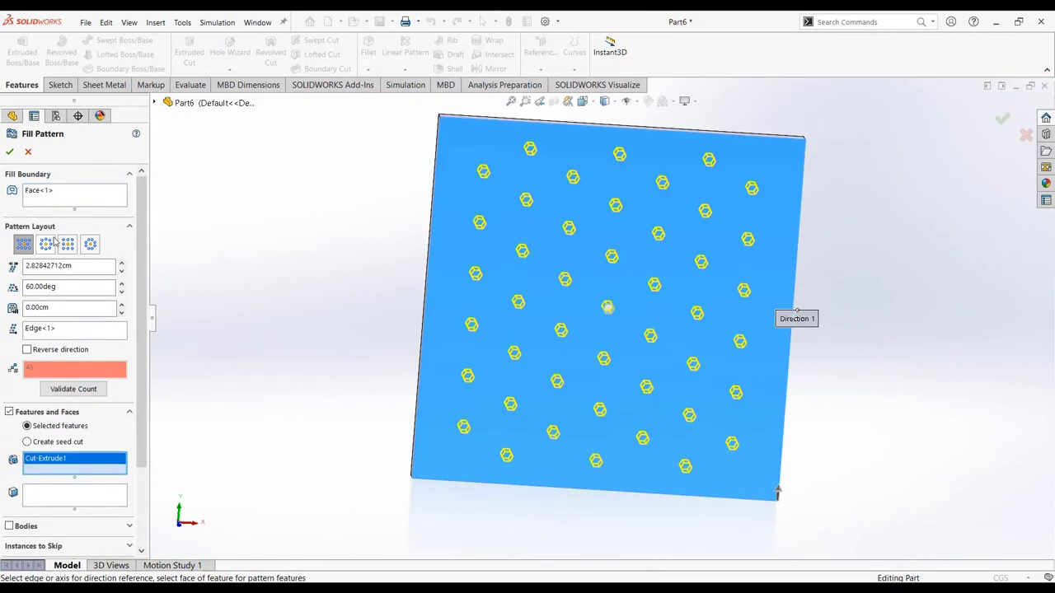
Set a square-grid layout with 0.8 cm spacing and accept the fill pattern
left_click(90, 243)
left_click(121, 345)
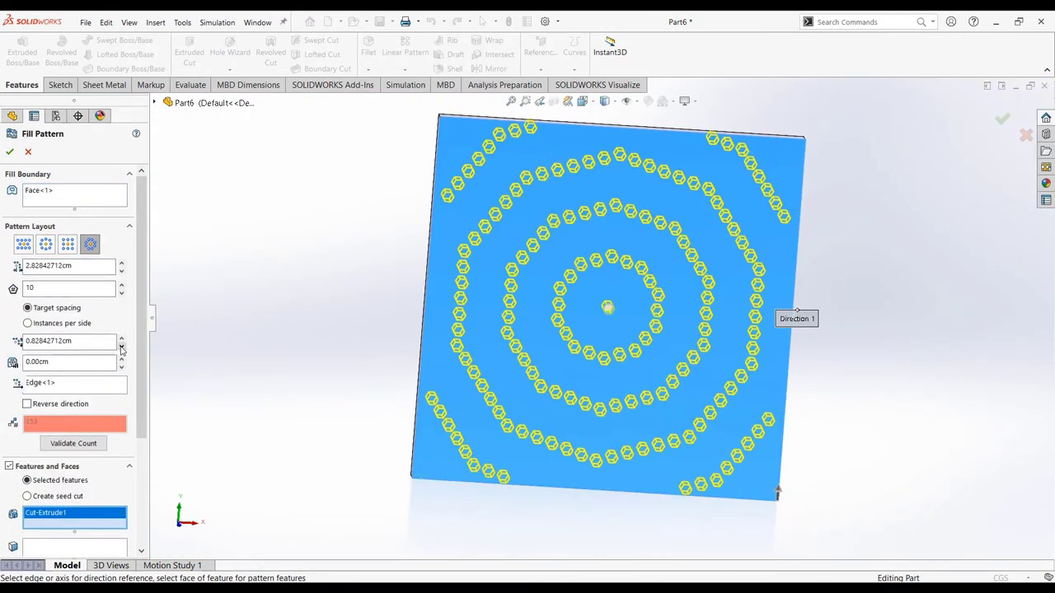
left_click(122, 367)
left_click(121, 361)
left_click(122, 271)
left_click(121, 272)
type("0.8")
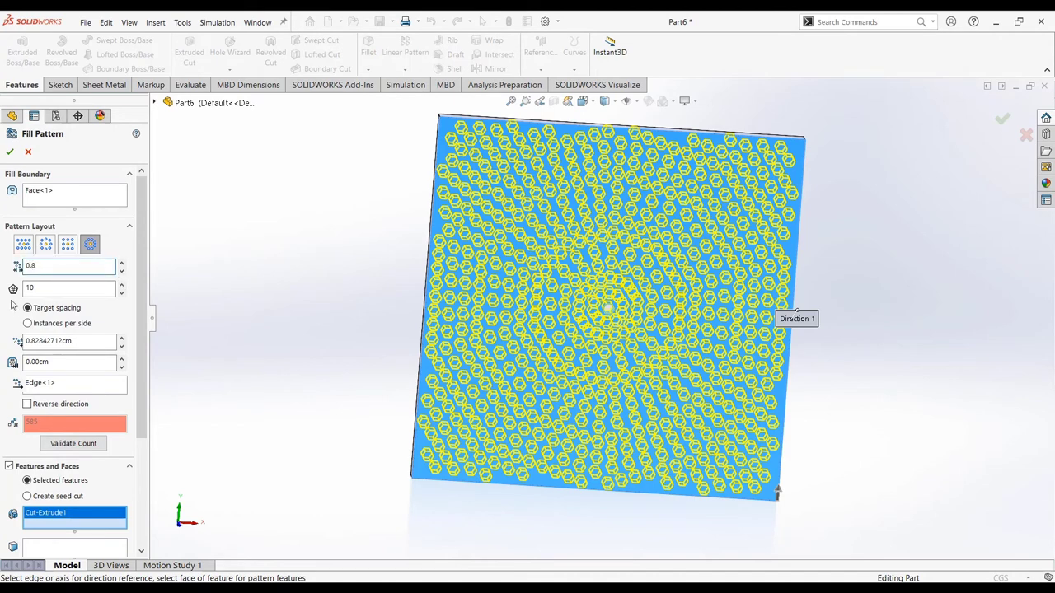
key("Return")
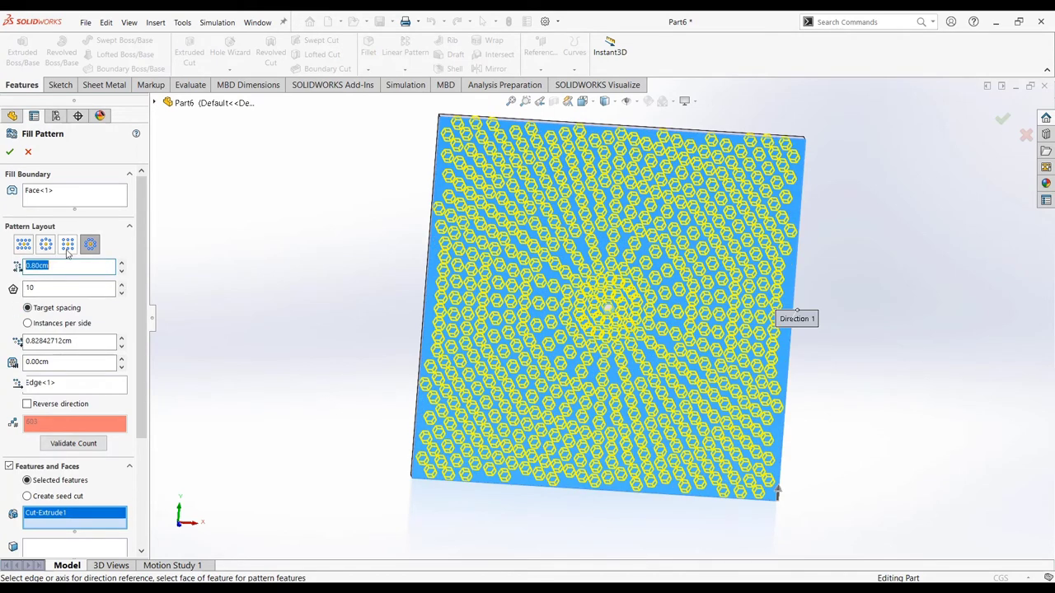
left_click(68, 253)
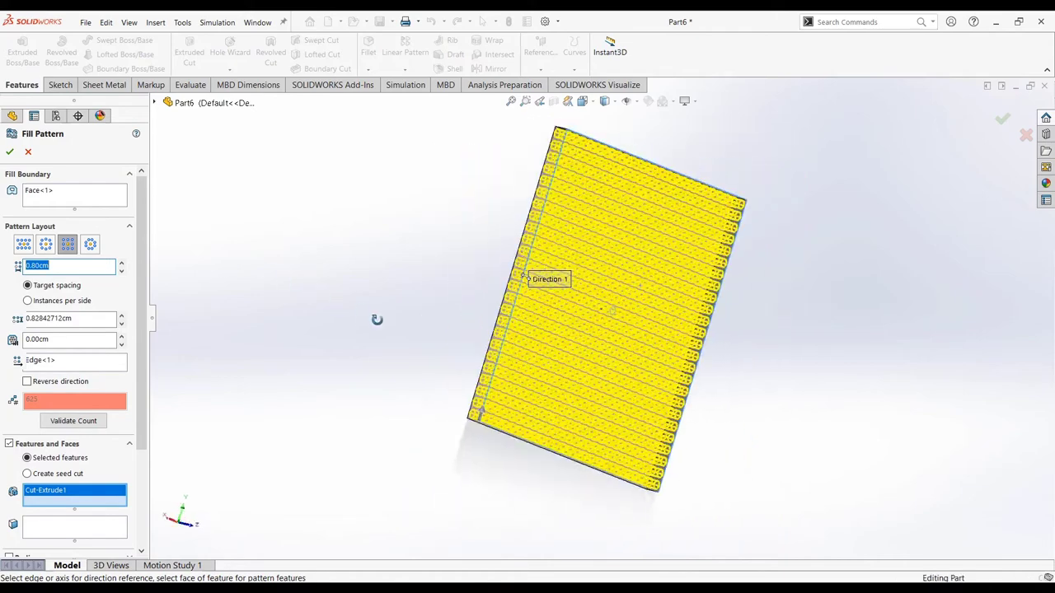
left_click(9, 153)
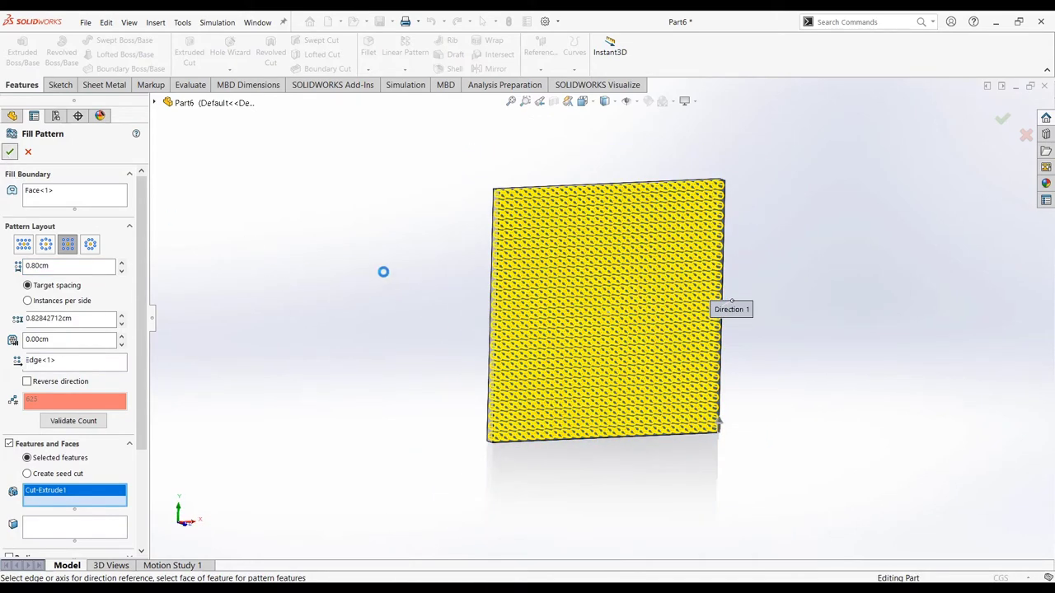
scroll(386, 275, "up", 5)
Save the perforated plate as the part 'Comb' and start a new document
mouse_move(531, 320)
middle_mouse_down()
mouse_move(736, 363)
mouse_move(614, 368)
middle_mouse_up()
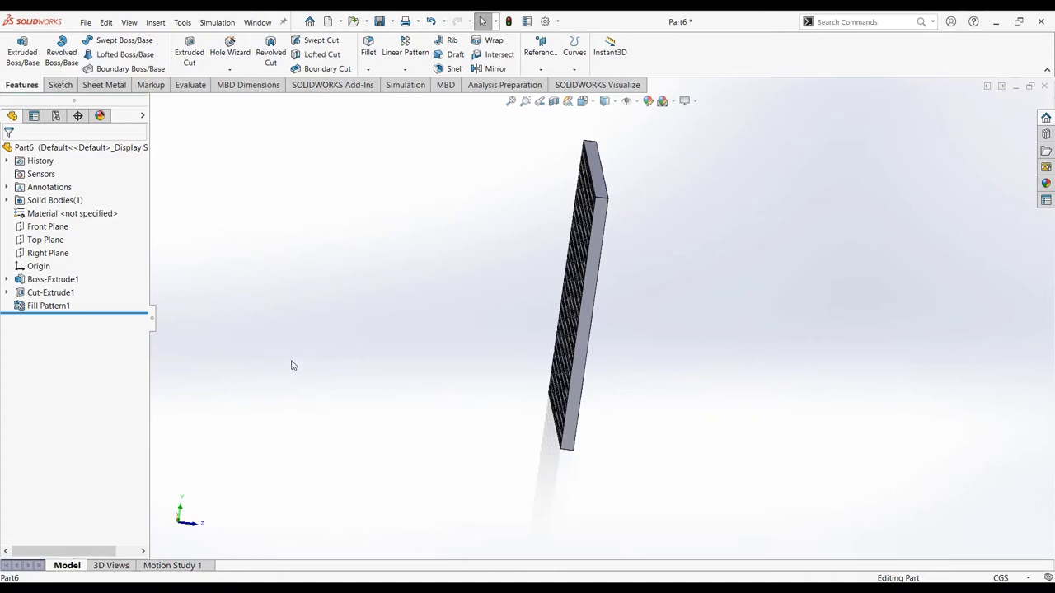
mouse_move(291, 365)
middle_mouse_down()
mouse_move(393, 396)
mouse_move(365, 408)
middle_mouse_up()
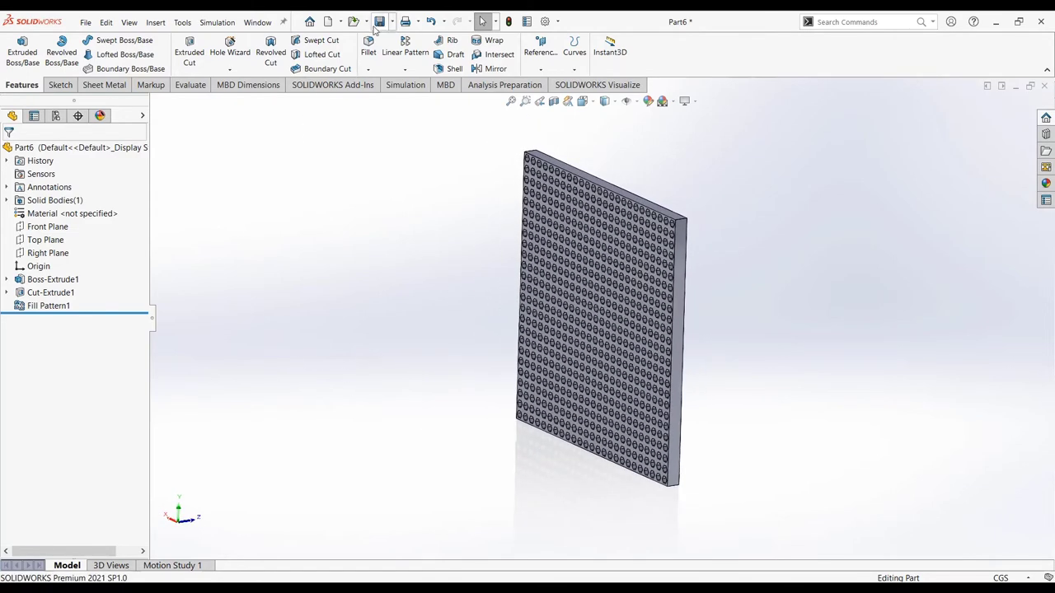
left_click(377, 23)
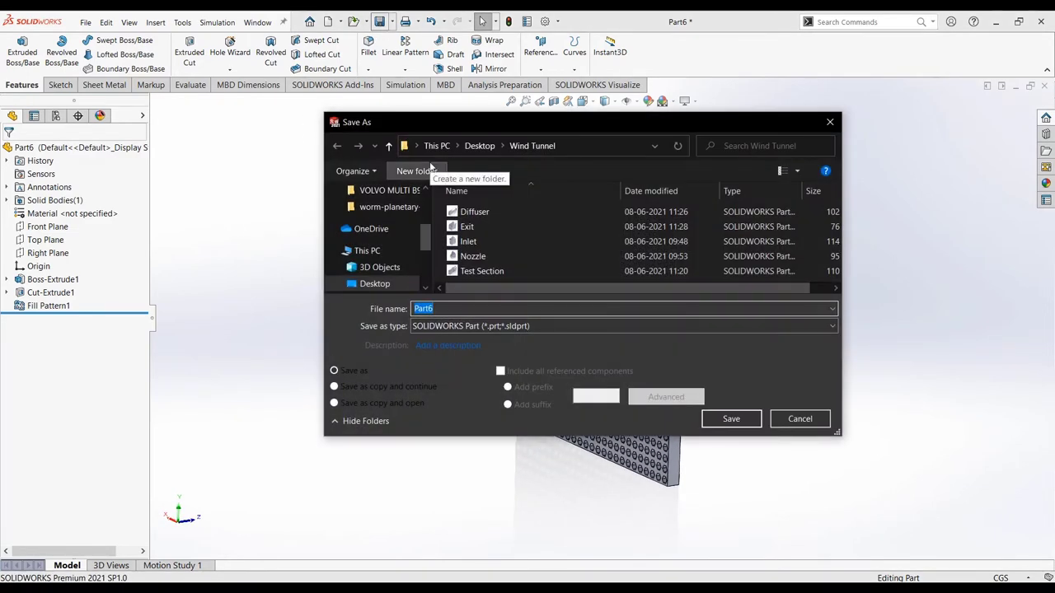
type("Comb")
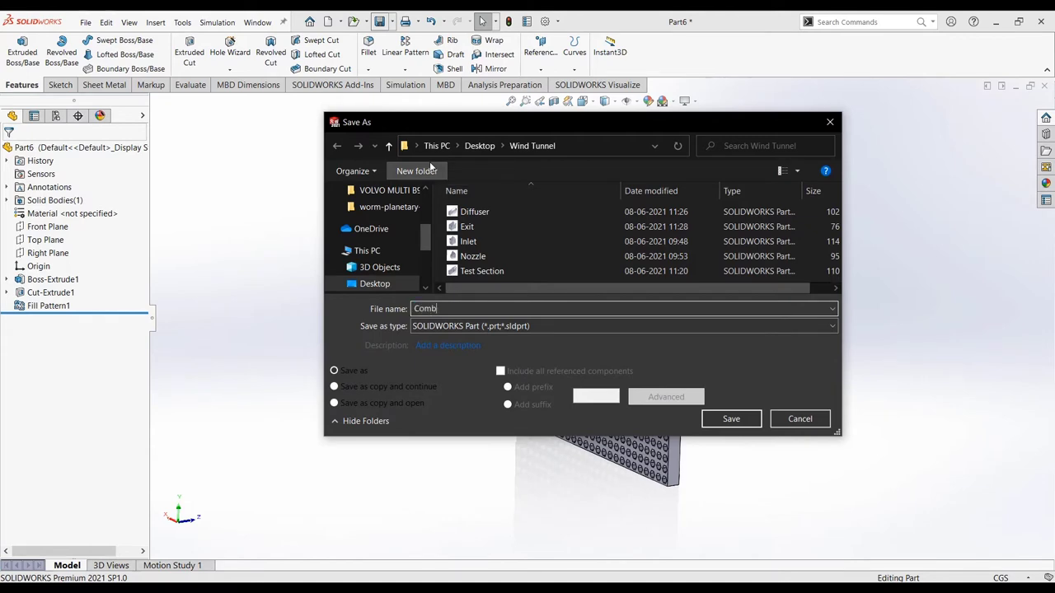
left_click(752, 417)
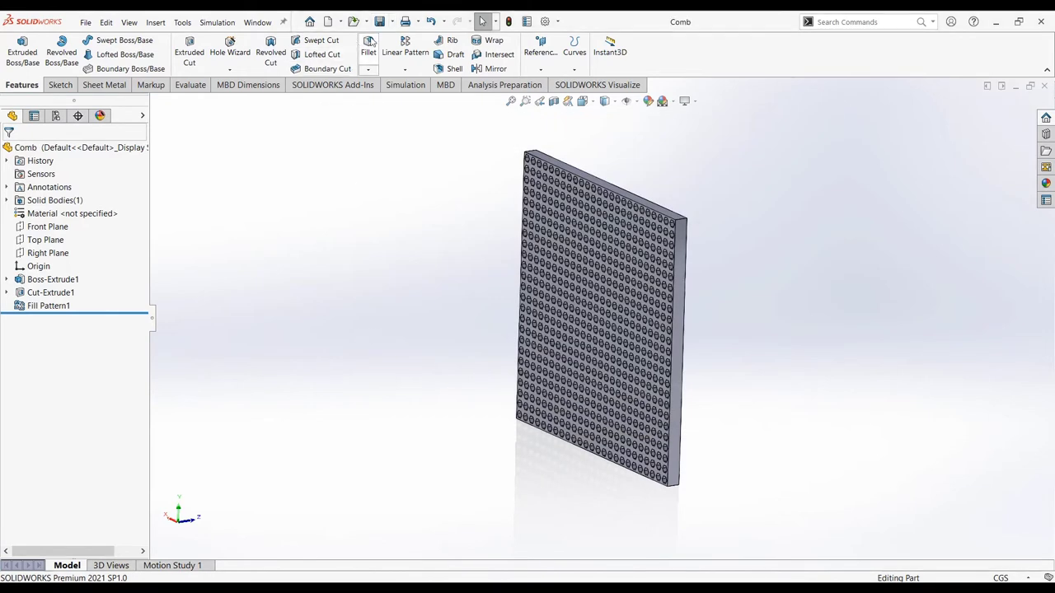
left_click(341, 23)
left_click(344, 36)
Create a new assembly document and dismiss the initial component placement
left_click(397, 281)
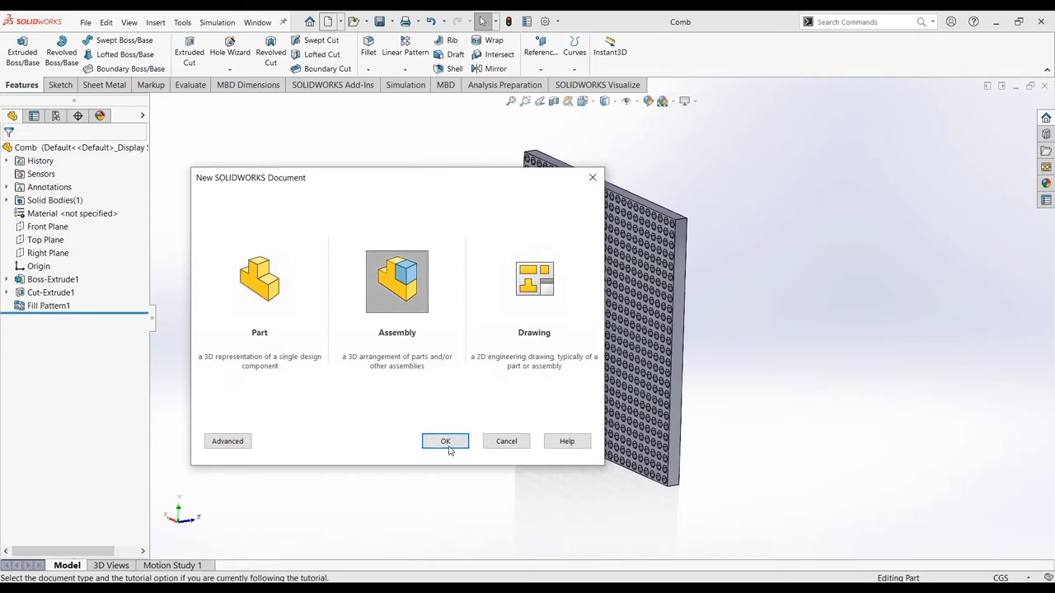
left_click(446, 442)
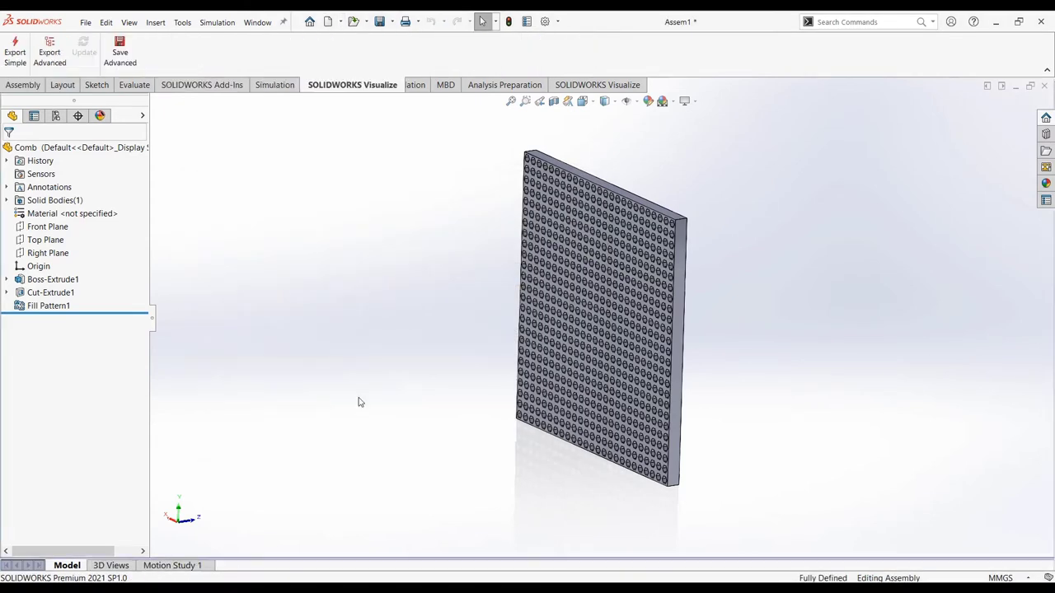
left_click_drag(27, 316, 29, 355)
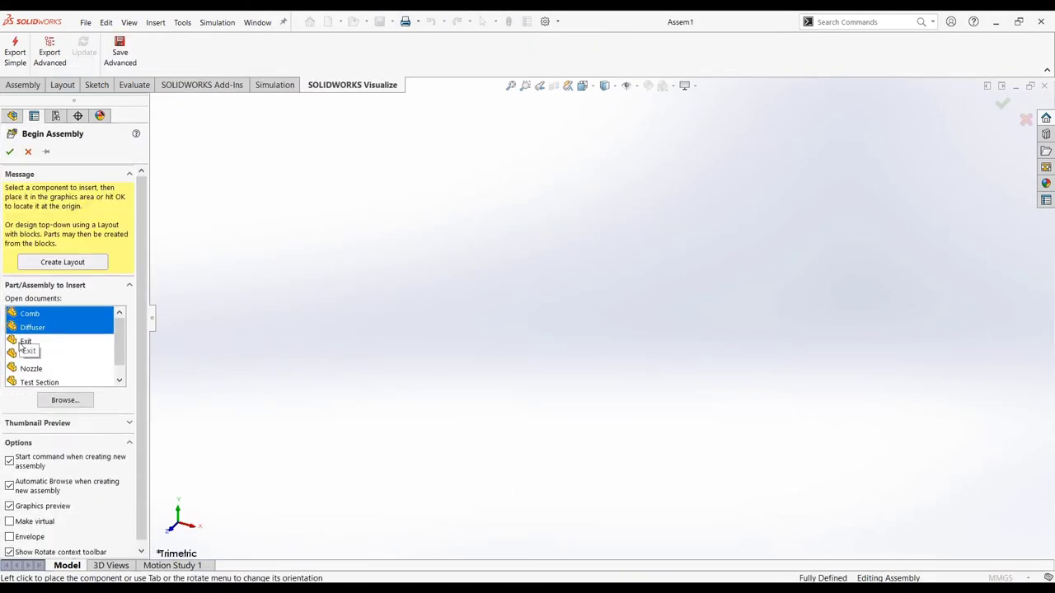
left_click(65, 400)
left_click(797, 421)
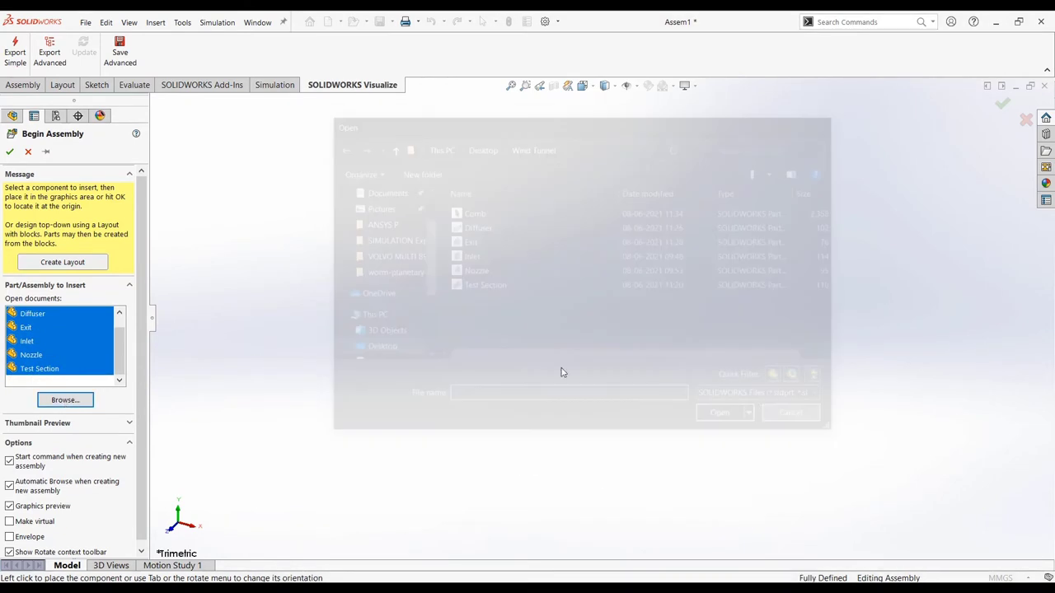
left_click(10, 152)
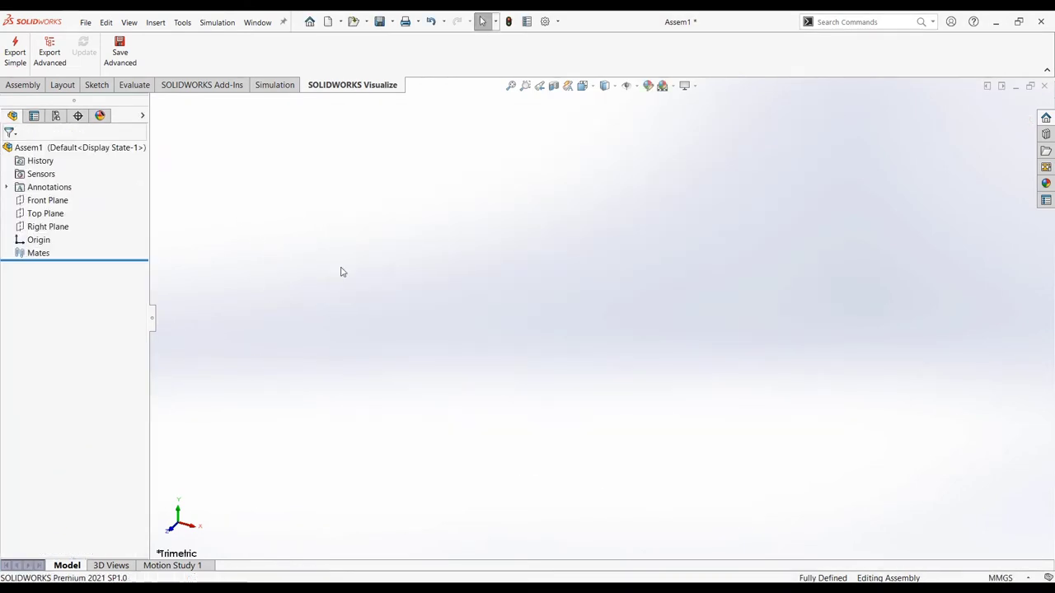
Insert the Inlet and Comb parts into the assembly
left_click(29, 88)
left_click(75, 56)
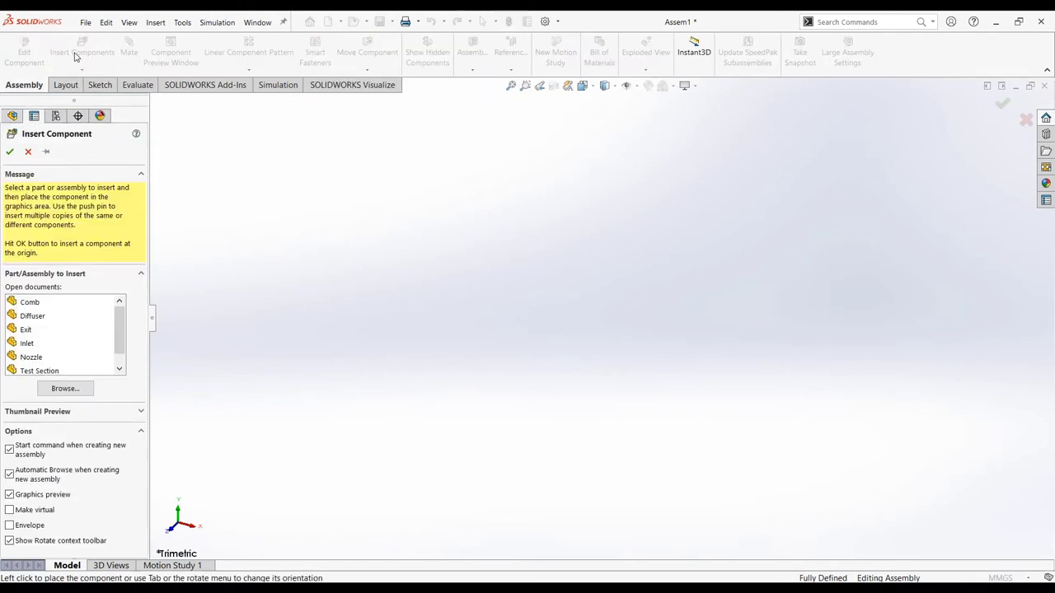
left_click(27, 343)
left_click(165, 224)
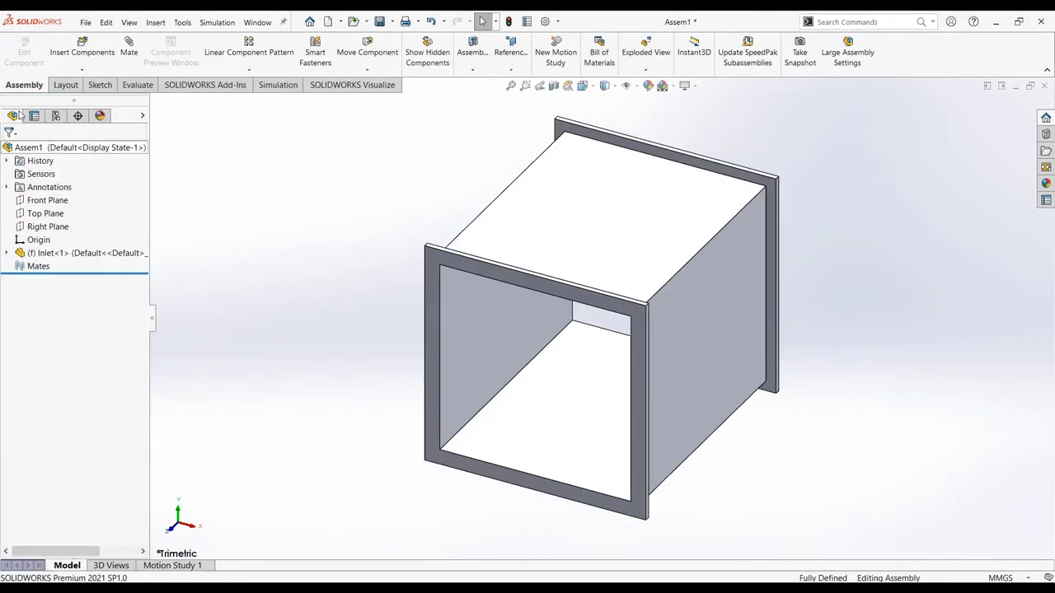
key("Return")
left_click(30, 303)
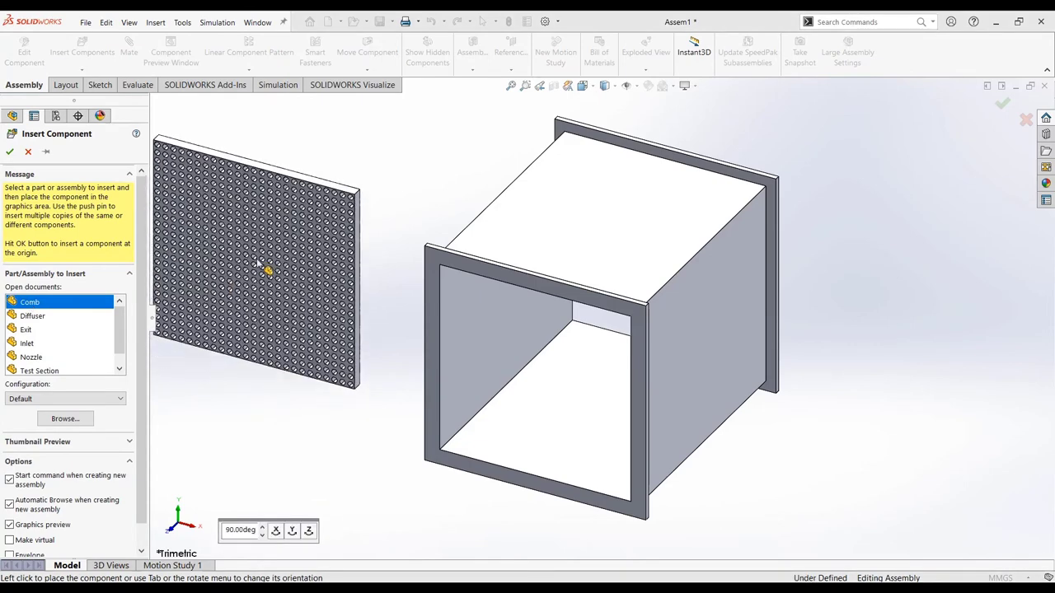
left_click(266, 266)
Place the Inlet, Nozzle and Test Section parts in the assembly
left_click(104, 55)
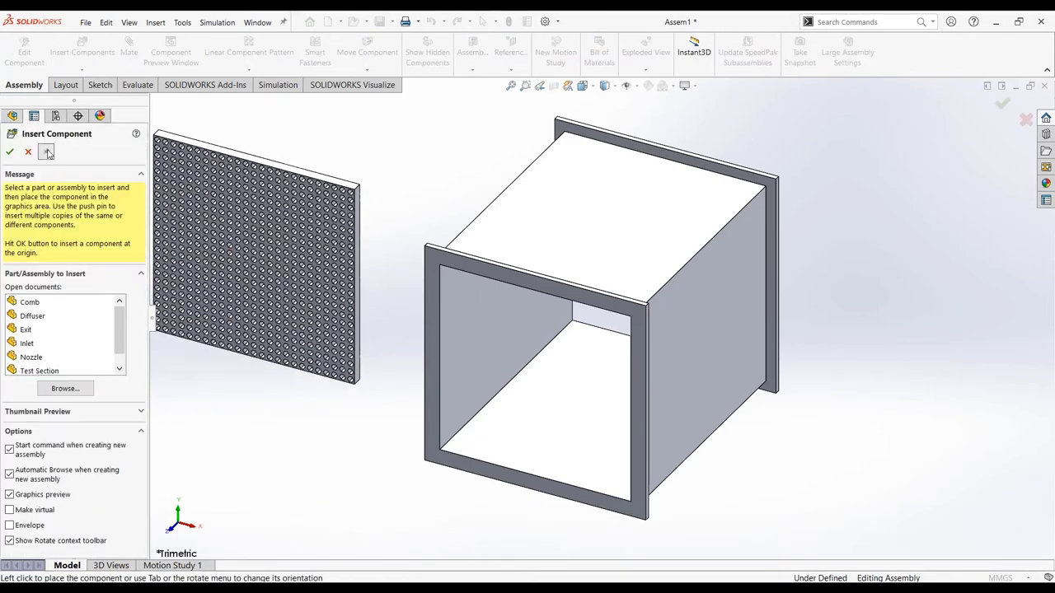
left_click(33, 316)
left_click(27, 315)
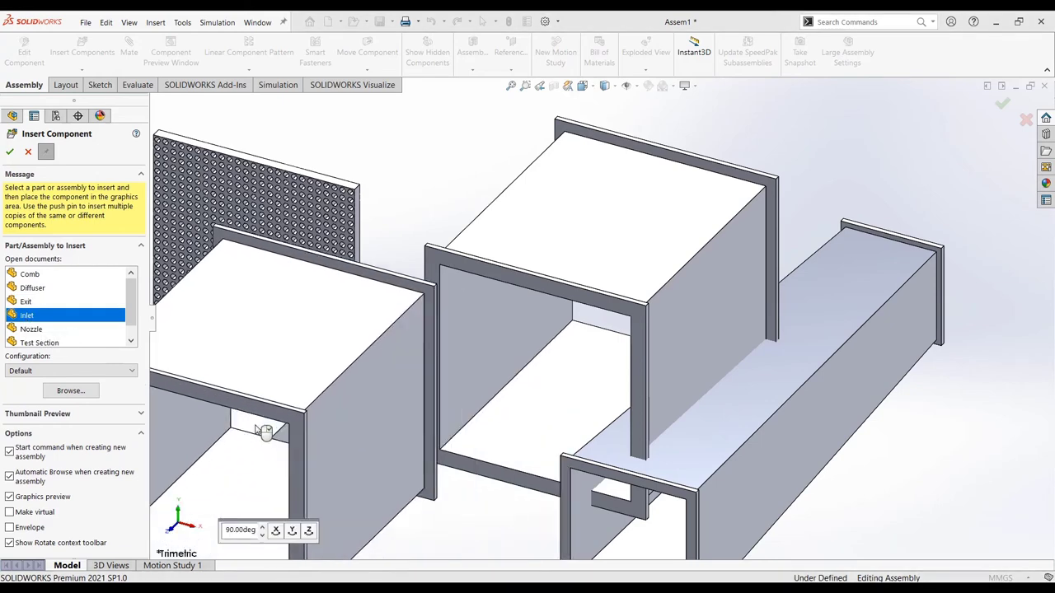
left_click(215, 407)
left_click(30, 329)
left_click(352, 250)
left_click(39, 342)
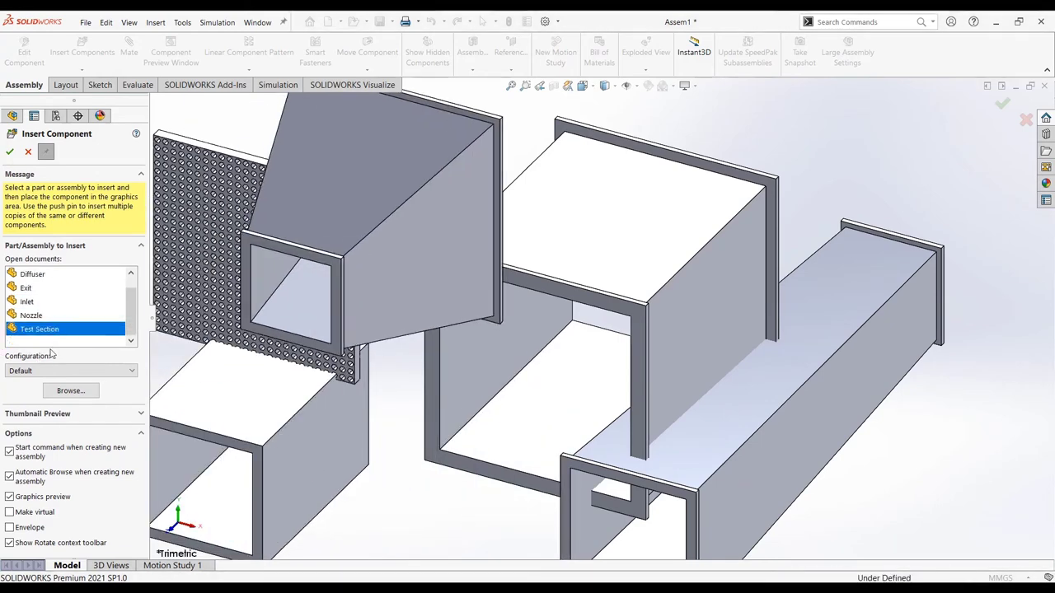
key("f")
left_click(280, 429)
Fit the assembly in view and select the nozzle and inlet flange edges
key("Escape")
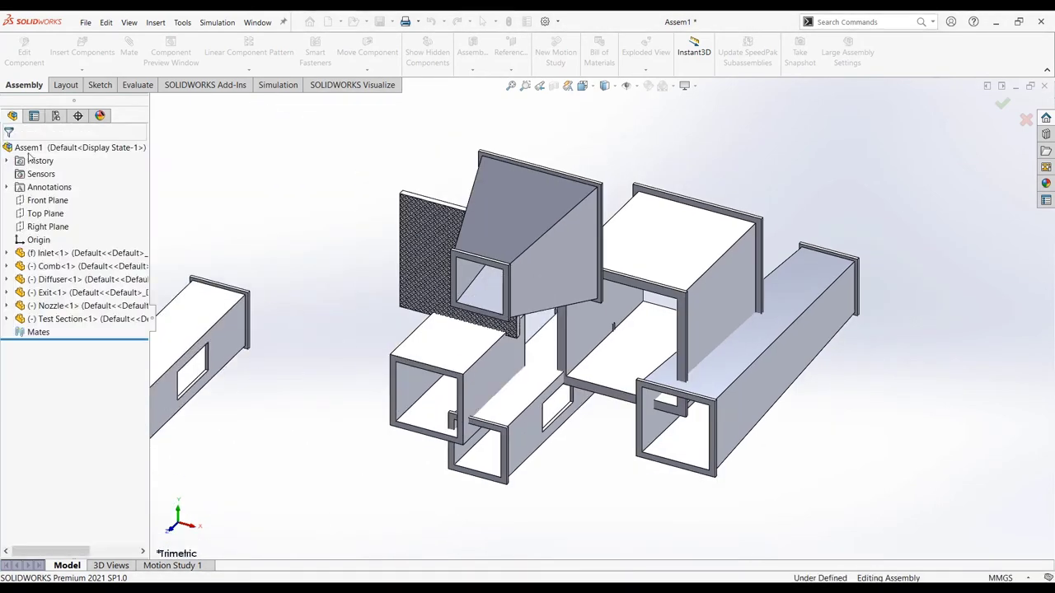
key("f")
left_click(522, 252)
middle_click_drag(528, 229, 412, 266)
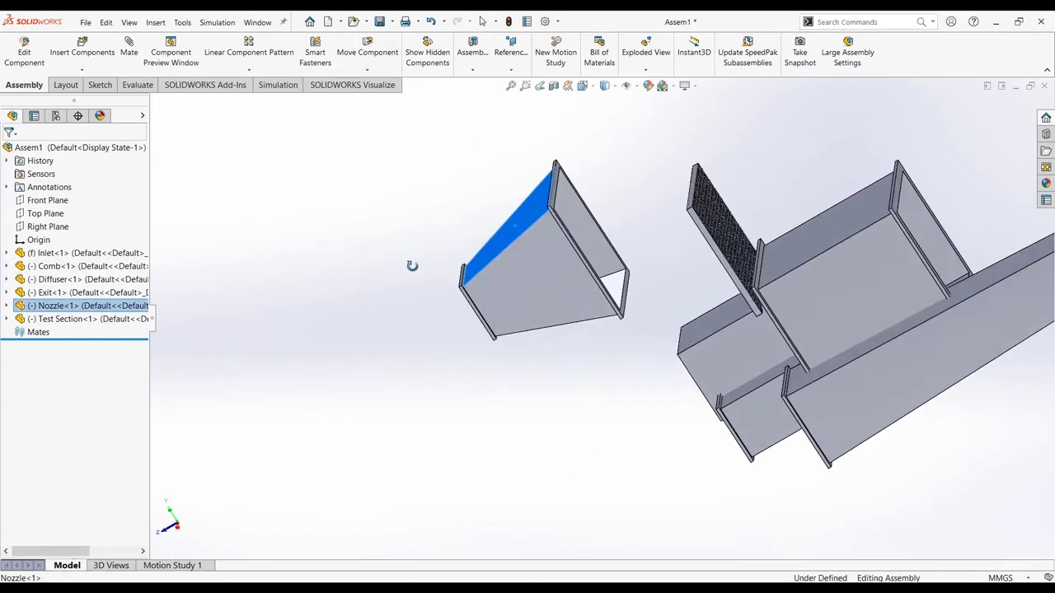
scroll(555, 206, "down", 3)
left_click(564, 216)
middle_click_drag(599, 273, 825, 346)
left_click(804, 356)
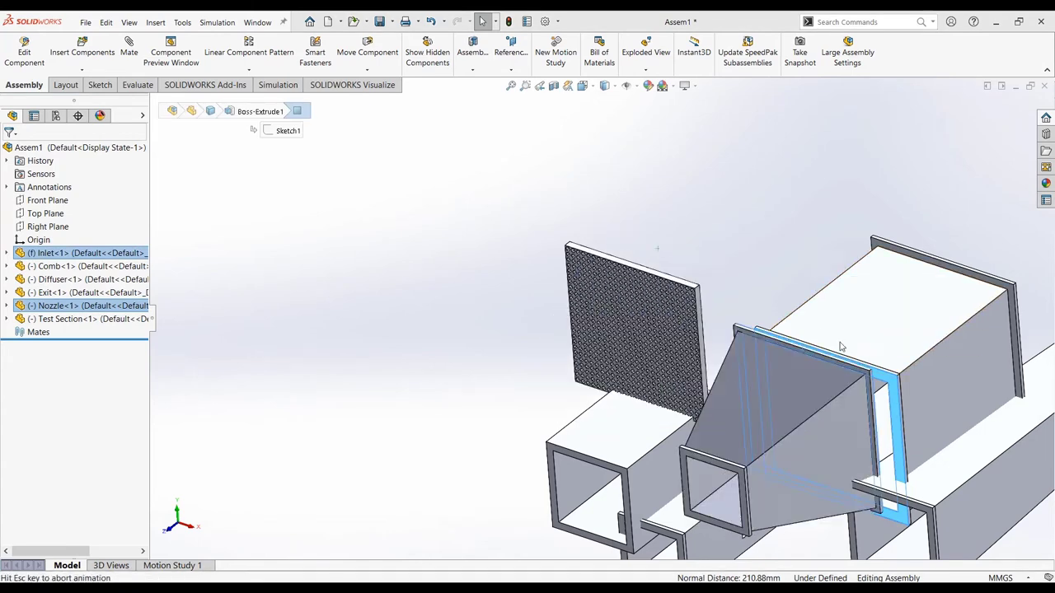
scroll(935, 438, "down", 3)
scroll(776, 377, "down", 2)
left_click(776, 376)
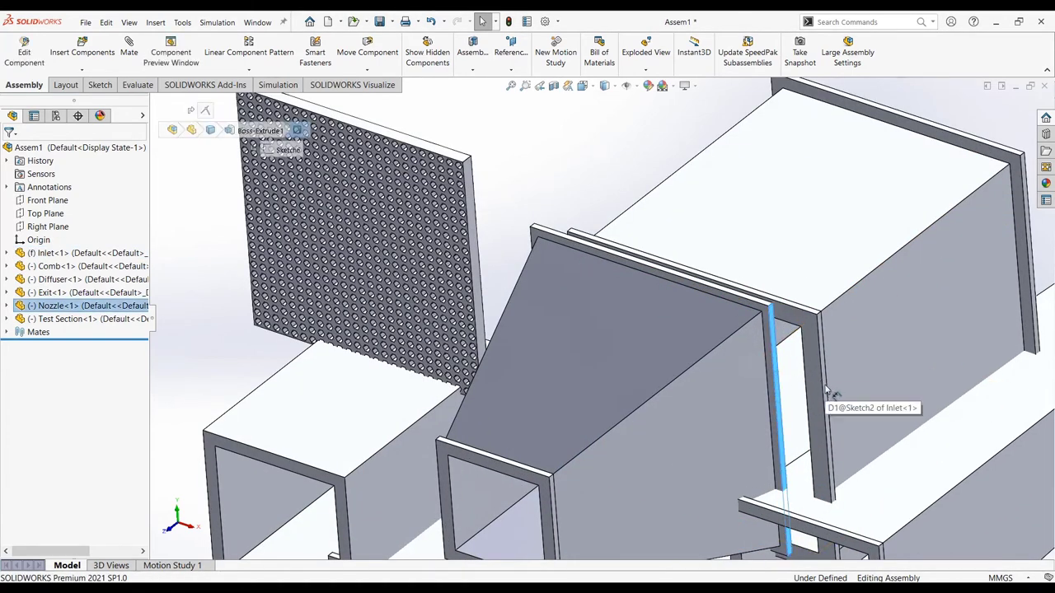
scroll(773, 378, "down", 4)
Inspect the inlet flange's 10.00 mm dimension, try flange edges, then clear the selection
left_click(764, 378)
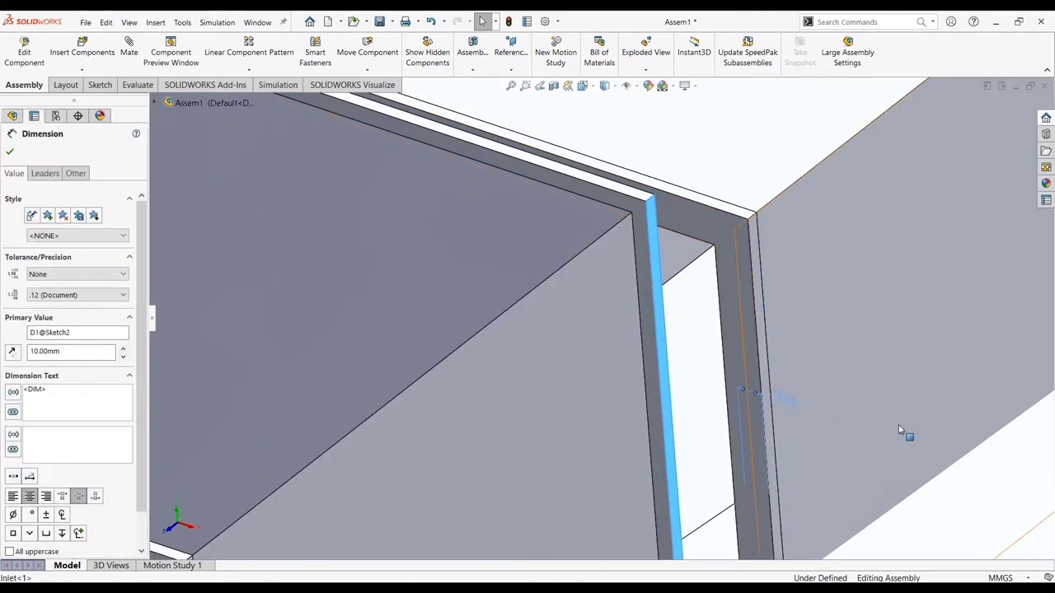
scroll(901, 430, "up", 5)
key("Escape")
scroll(678, 344, "down", 5)
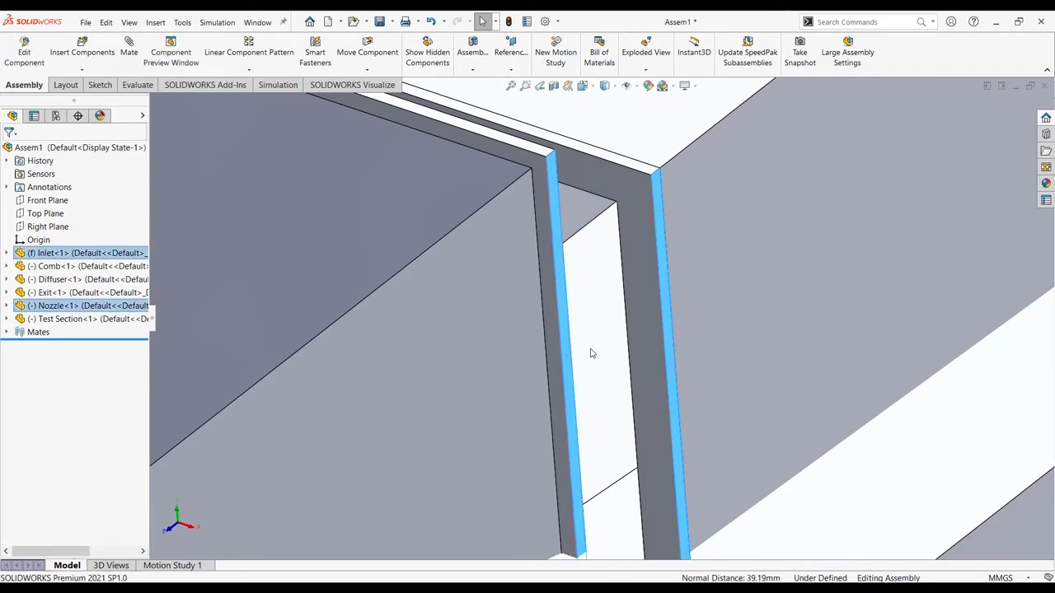
left_click(591, 353)
left_click(607, 349)
left_click(593, 161)
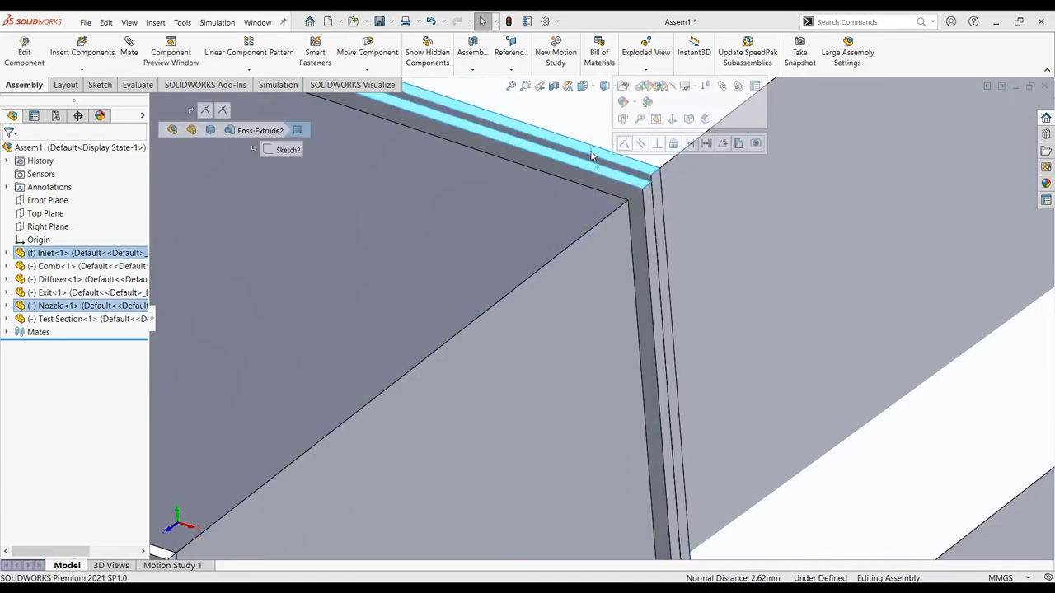
key("Escape")
key("f")
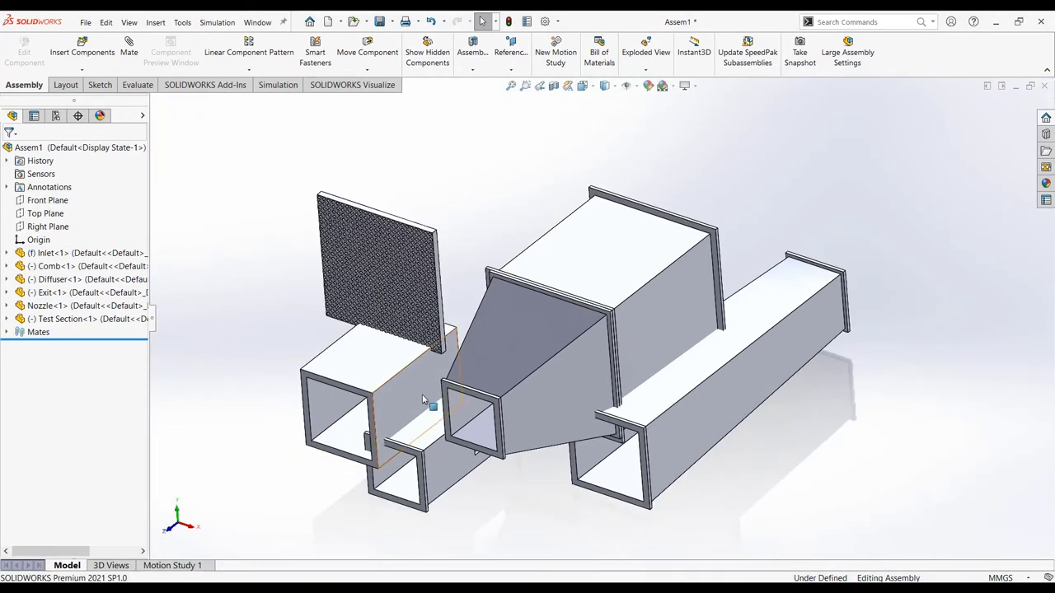
Mate the Test Section's end edge coincident with the nozzle's edge
left_click(427, 472)
scroll(404, 346, "down", 5)
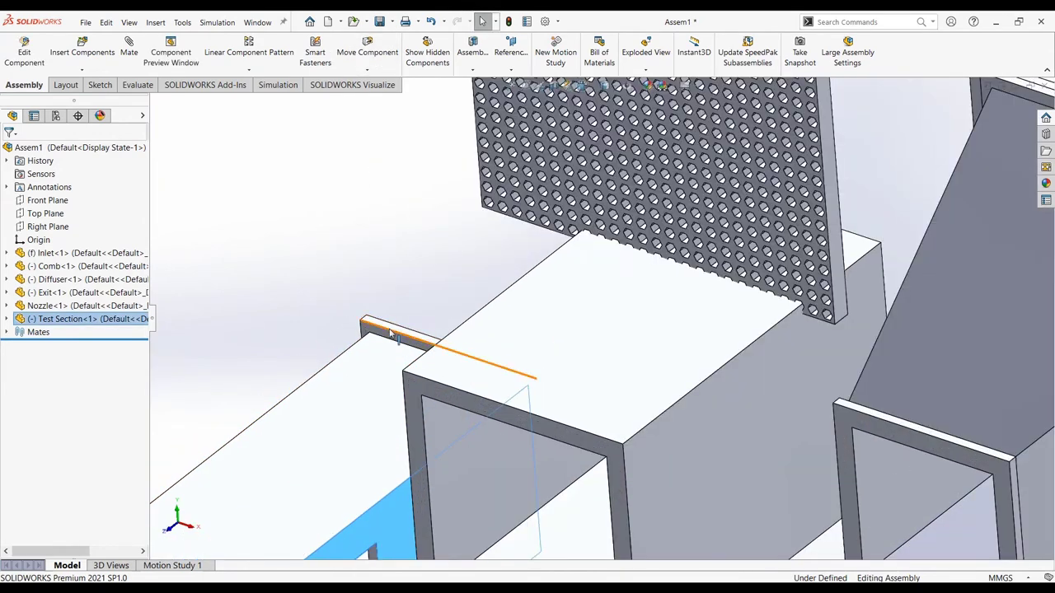
left_click(404, 332)
left_click(924, 410, "ctrl")
left_click(932, 375)
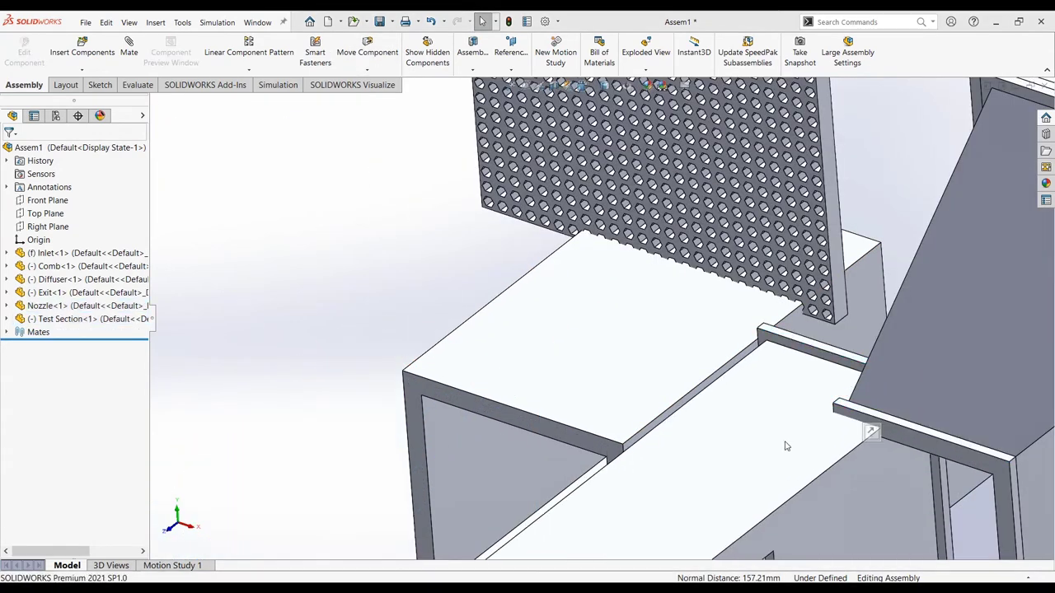
scroll(287, 320, "up", 3)
Mate the test section flange's vertical edge to the nozzle's bottom edge
left_click(695, 431)
scroll(678, 438, "down", 5)
left_click(645, 412)
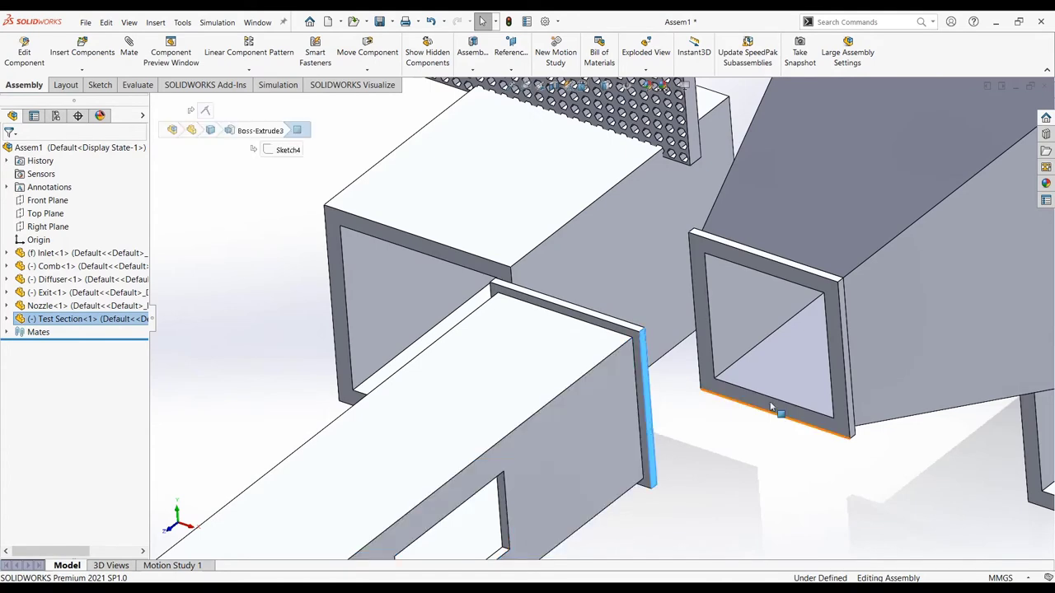
left_click(849, 392, "ctrl")
left_click(883, 380)
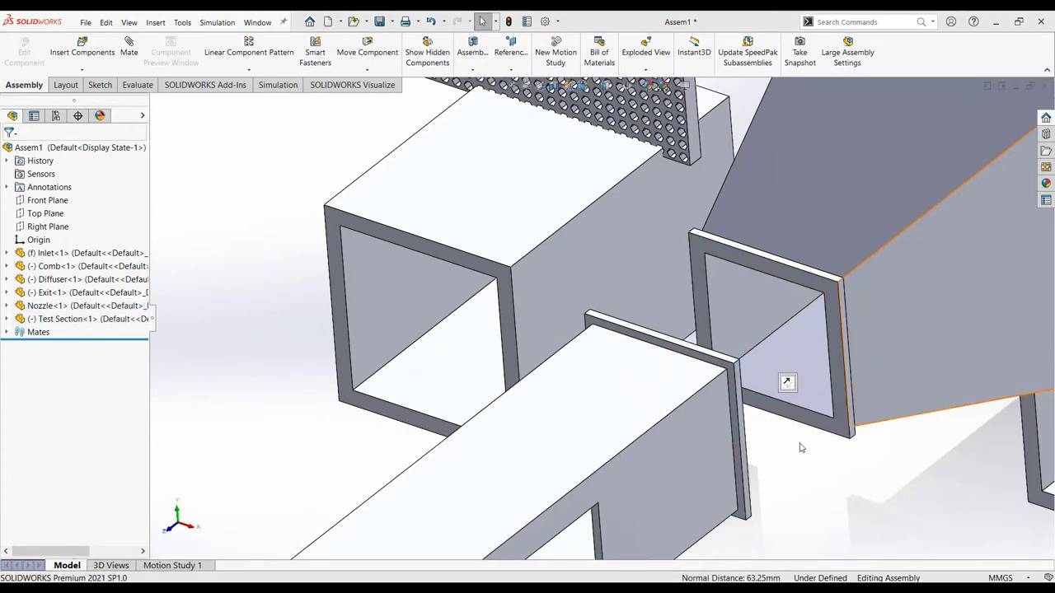
Check the nozzle–test section joint, selecting then clearing their frame faces
middle_click_drag(801, 448, 676, 460)
left_click(684, 470)
mouse_move(702, 495)
middle_mouse_down()
mouse_move(813, 431)
mouse_move(804, 497)
middle_mouse_up()
left_click(836, 418, "ctrl")
left_click(804, 497)
scroll(792, 478, "up", 5)
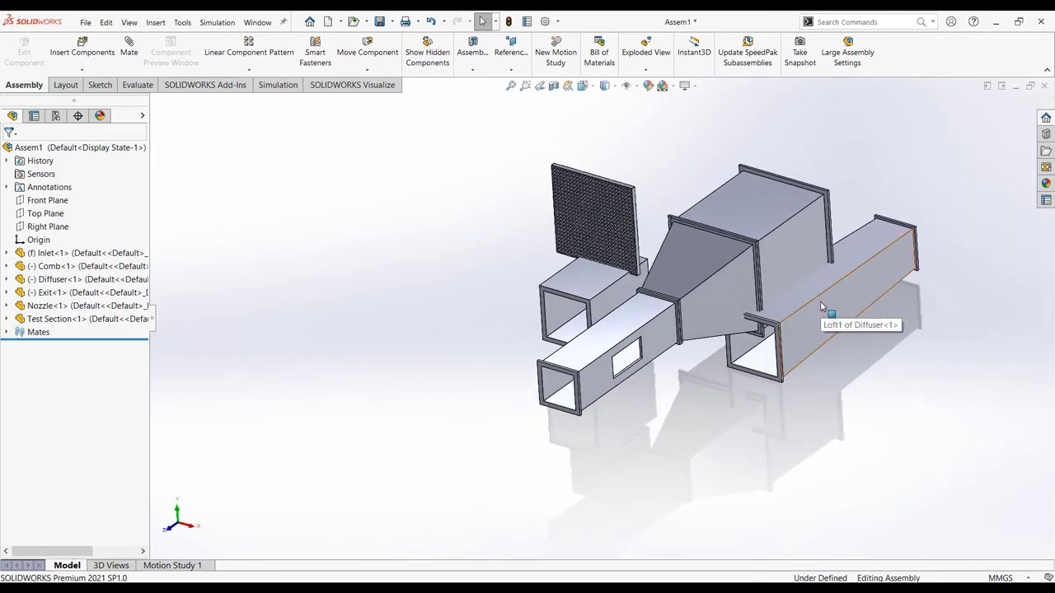
Move the Test Section into and back out of the diffuser opening
left_click_drag(809, 330, 318, 426)
scroll(318, 427, "down", 5)
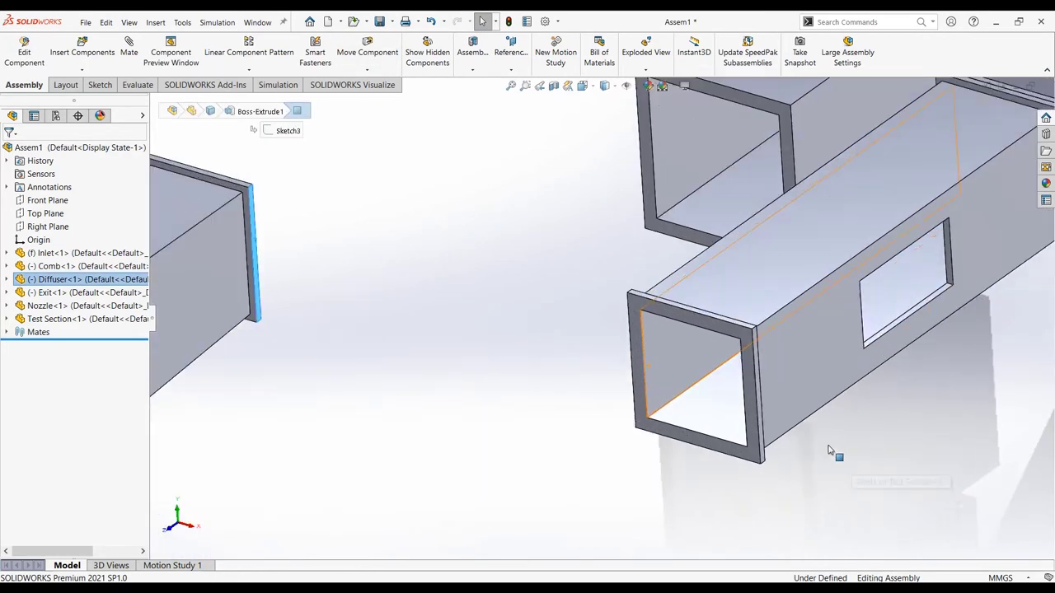
left_click_drag(763, 405, 730, 344)
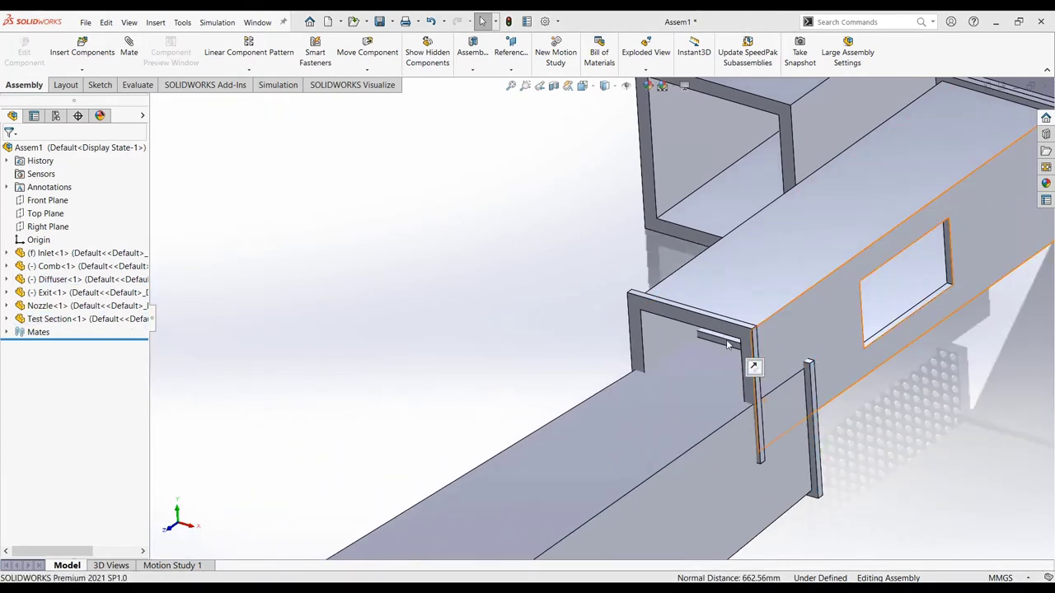
left_click(729, 345)
left_click(723, 322)
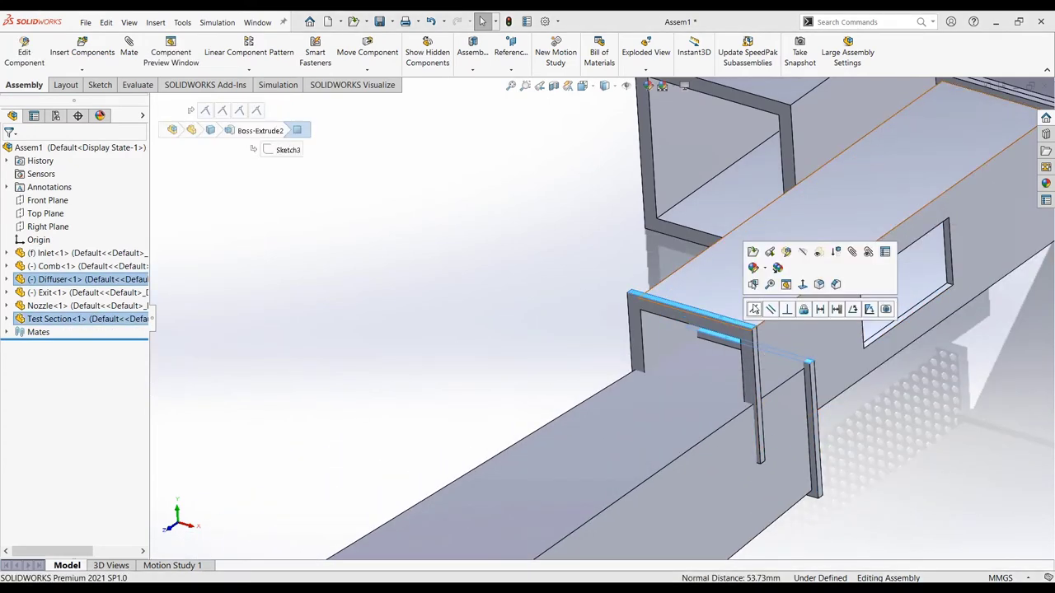
left_click_drag(532, 422, 375, 455)
mouse_move(375, 455)
middle_mouse_down()
mouse_move(470, 313)
mouse_move(404, 375)
middle_mouse_up()
Mate the Test Section face coincident against the diffuser flange face
left_click(412, 462)
middle_click_drag(423, 466, 617, 396)
scroll(617, 396, "down", 3)
left_click(652, 271, "ctrl")
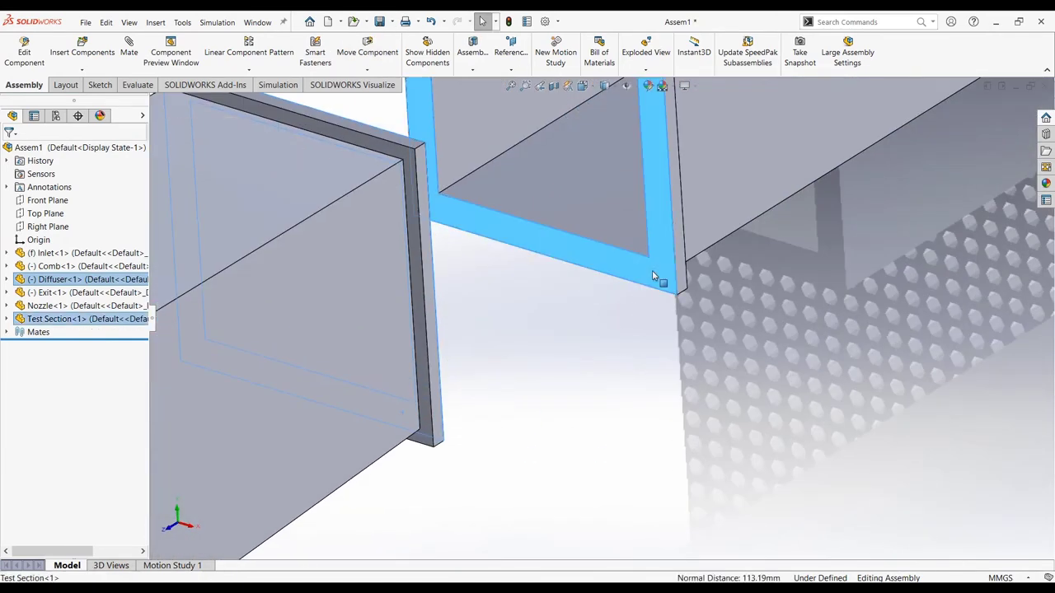
left_click(244, 129)
scroll(604, 399, "up", 5)
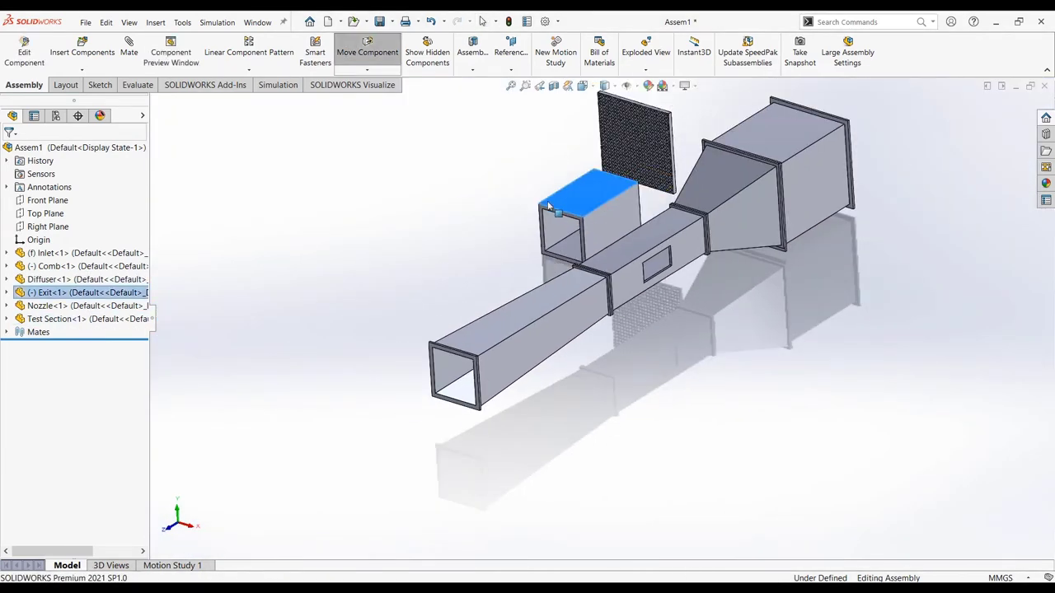
Pull the Exit box away from the assembly and select the duct's inner bottom edge
left_click_drag(581, 192, 400, 355)
scroll(412, 387, "down", 4)
mouse_move(412, 388)
middle_mouse_down()
mouse_move(472, 398)
mouse_move(806, 314)
middle_mouse_up()
key("Escape")
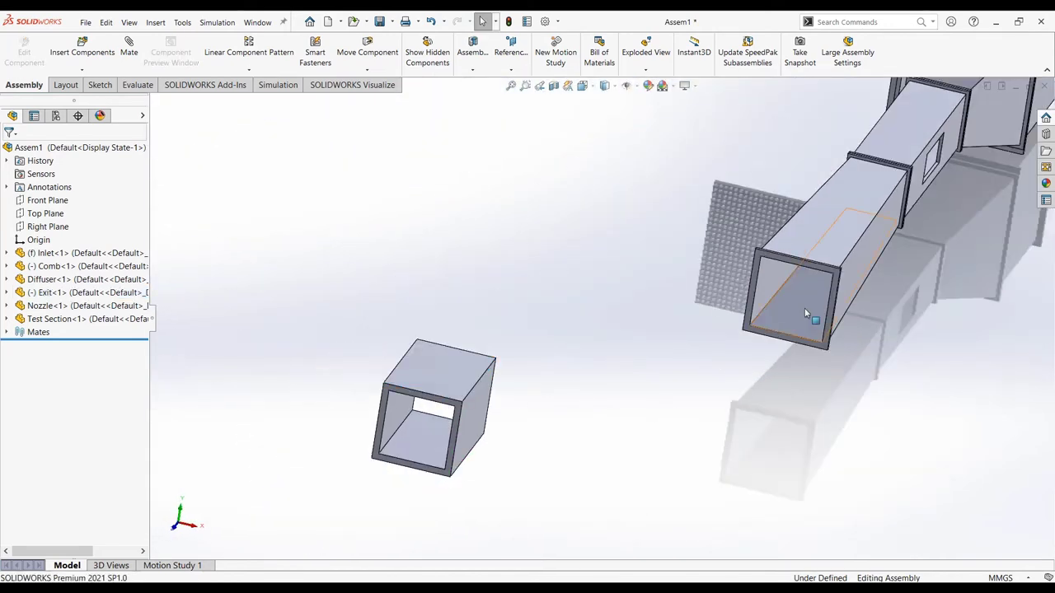
left_click(794, 328)
Switch the document units to CGS
left_click(1006, 577)
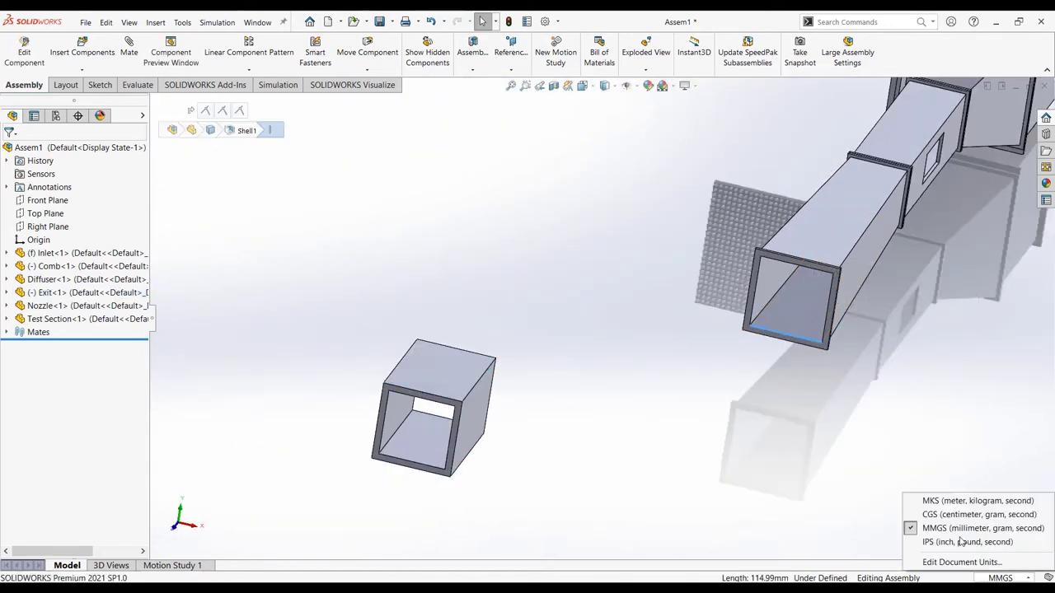
left_click(911, 502)
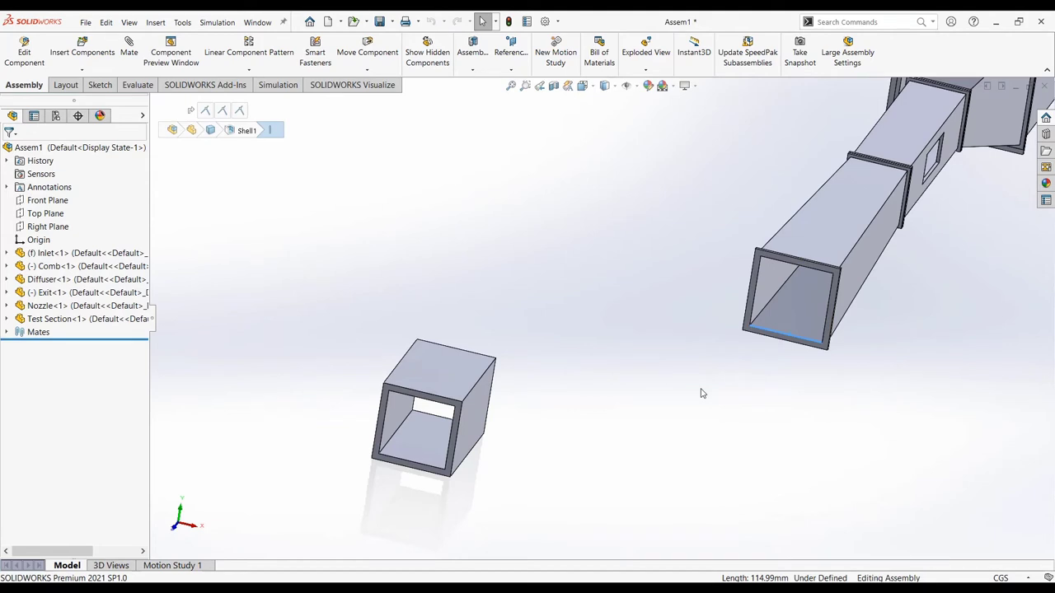
left_click(651, 355)
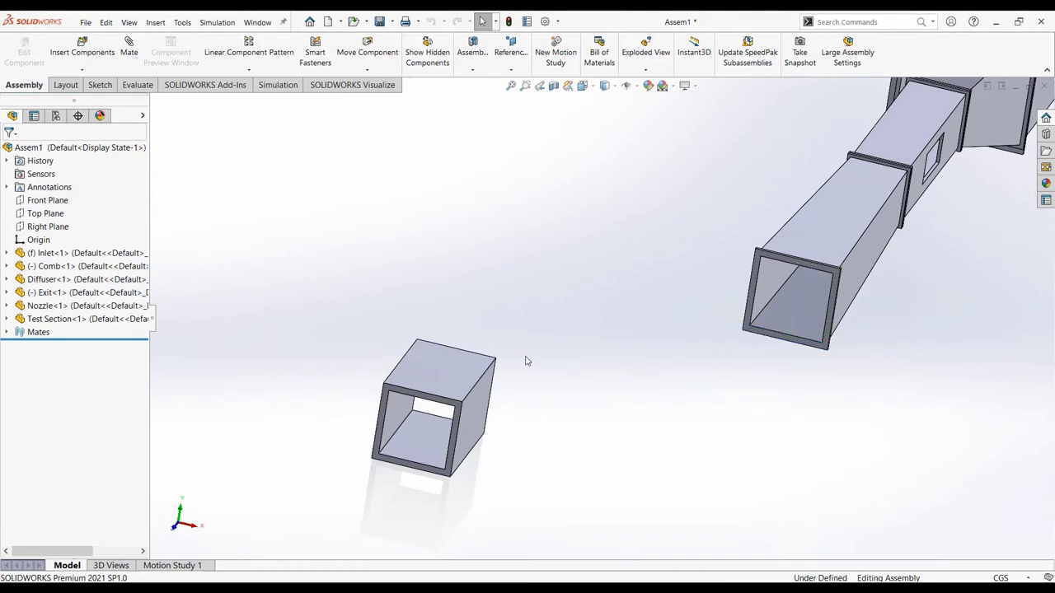
Mate the Exit box's end rim coincident with the diffuser's end face
mouse_move(490, 386)
left_mouse_down()
mouse_move(428, 364)
mouse_move(666, 388)
left_mouse_up()
mouse_move(666, 388)
middle_mouse_down()
mouse_move(907, 413)
mouse_move(963, 355)
middle_mouse_up()
left_click(962, 355)
middle_click_drag(748, 377, 727, 331)
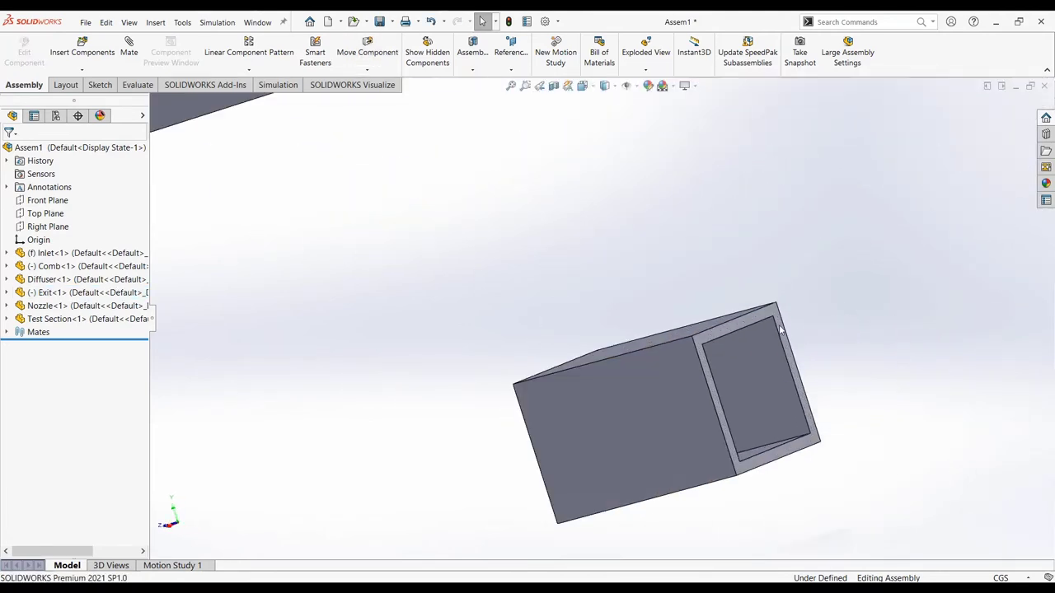
scroll(513, 330, "down", 5)
scroll(585, 288, "up", 5)
left_click(585, 284, "ctrl")
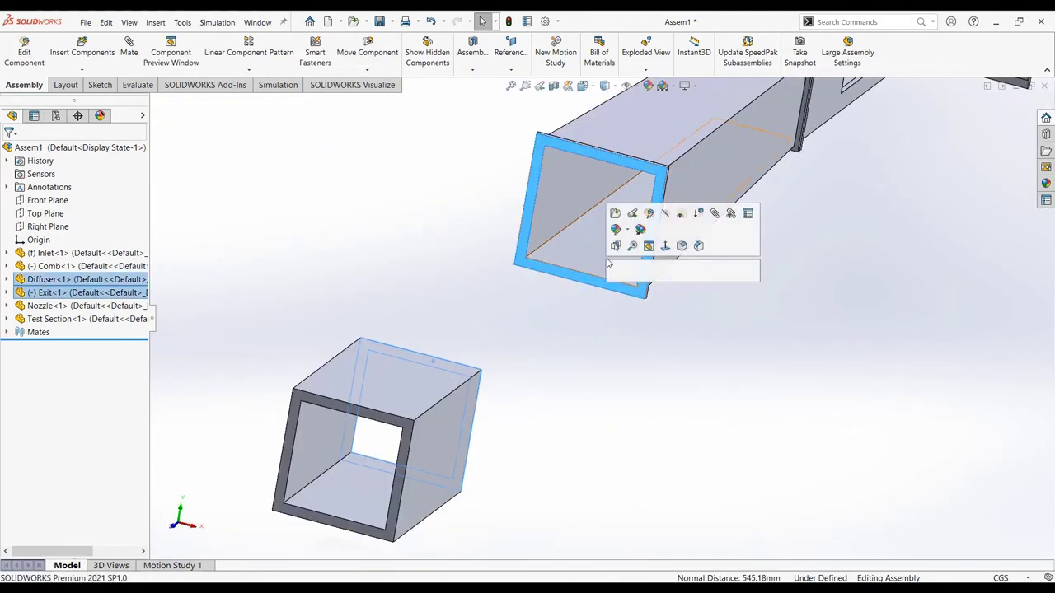
left_click(619, 212)
Move the Exit box upward and select its side face
left_click(551, 301)
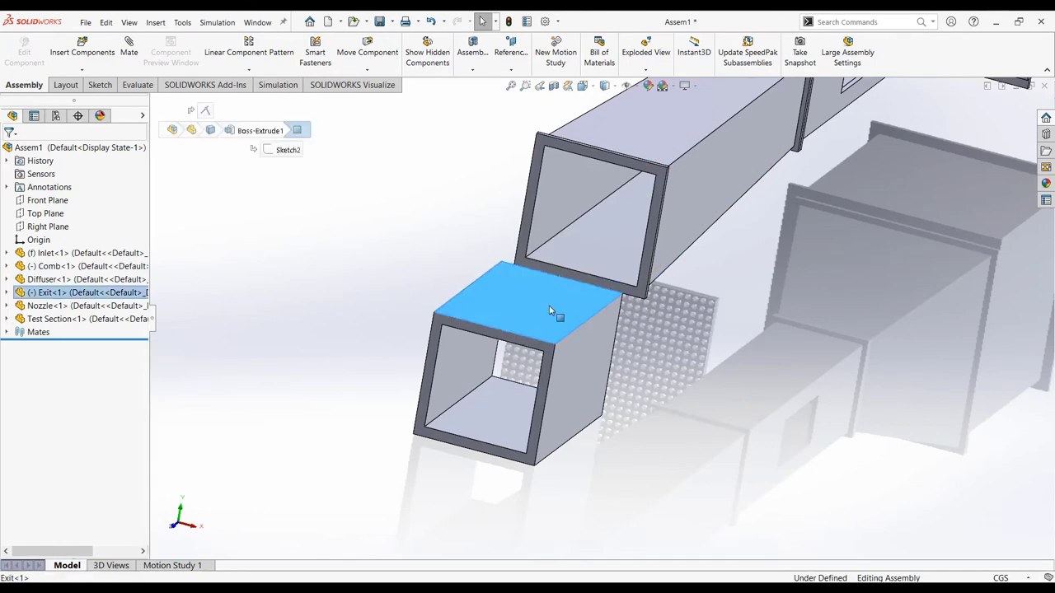
left_click_drag(556, 314, 586, 188)
mouse_move(588, 178)
middle_mouse_down()
mouse_move(506, 269)
mouse_move(542, 293)
middle_mouse_up()
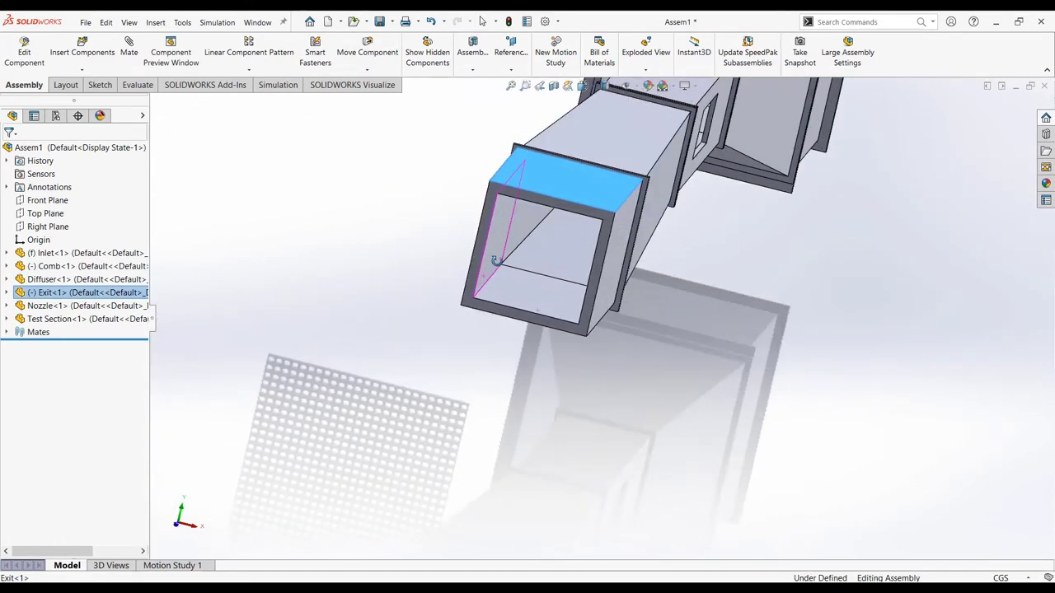
left_click(540, 289)
In the Exit part, sketch the end face outline plus a 0.5 outward offset
left_click(569, 221)
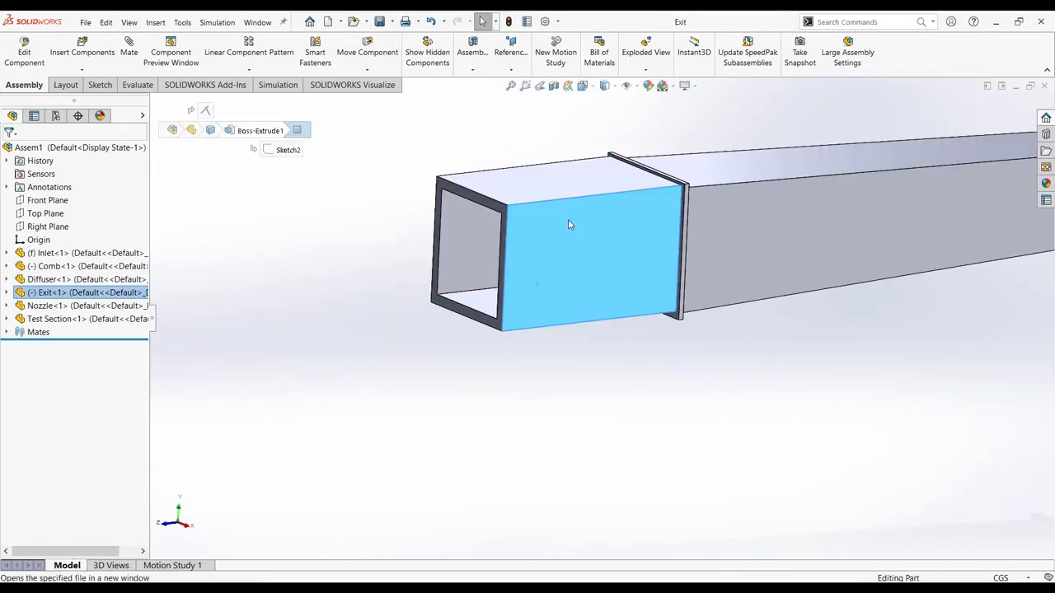
left_click(632, 300)
left_click(680, 265)
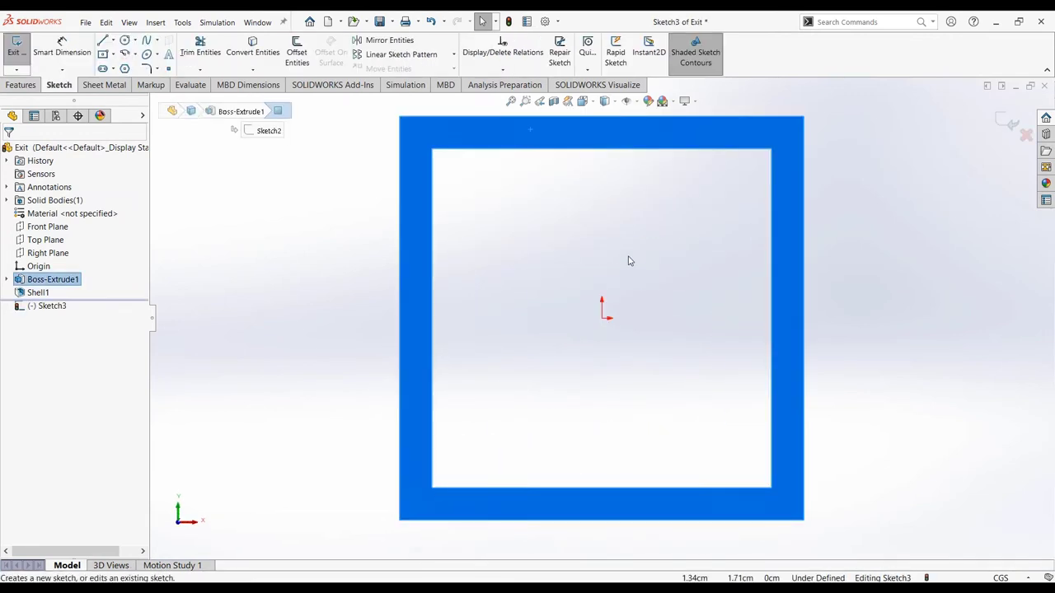
left_click(252, 52)
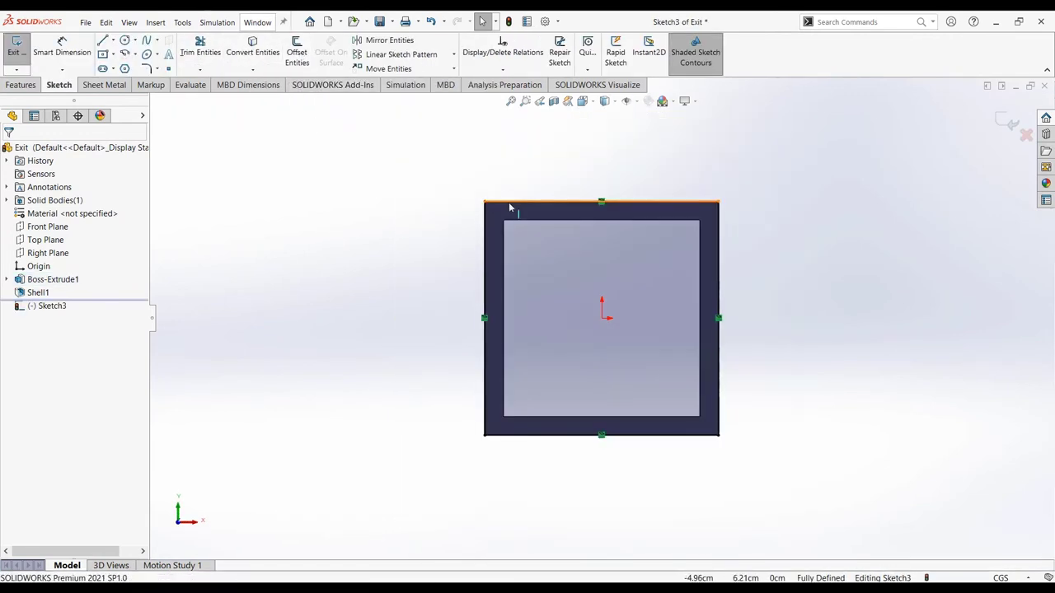
left_click(296, 51)
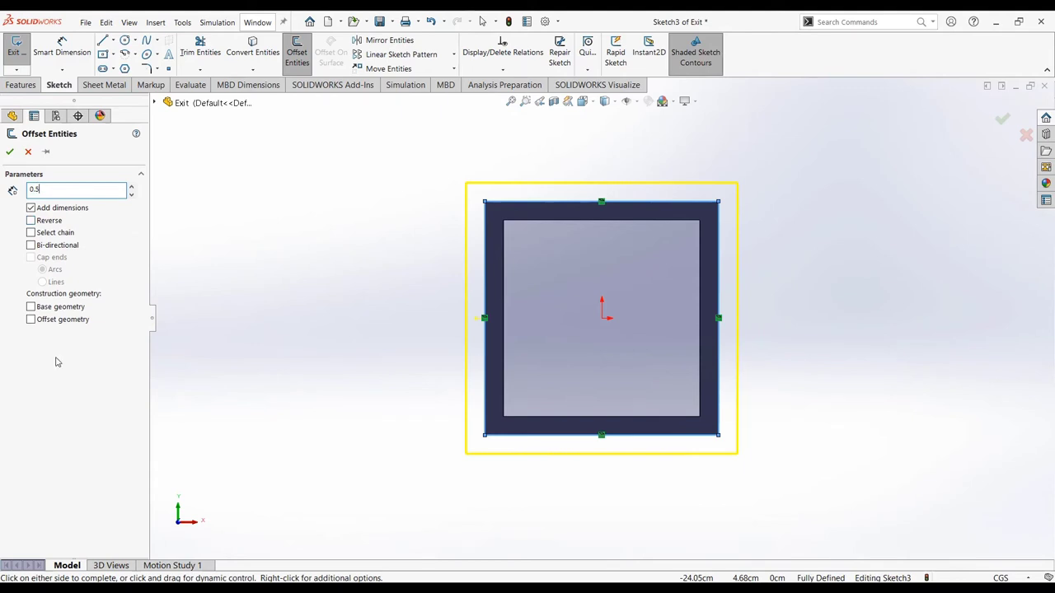
left_click(9, 151)
Extrude both frame regions 0.50 cm to form the flange Boss-Extrude2
middle_click_drag(258, 231, 200, 266)
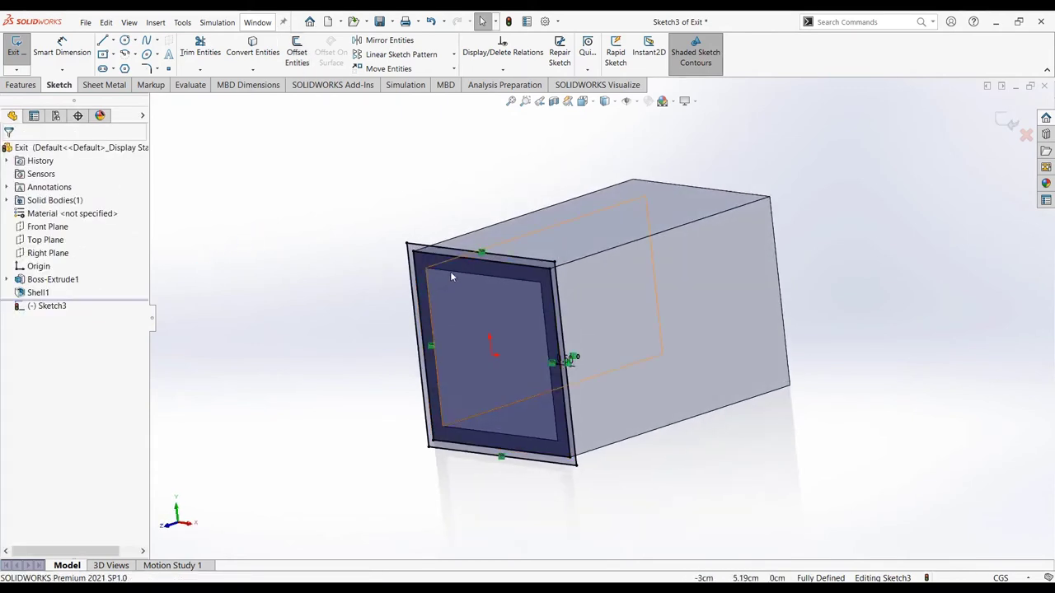
mouse_move(447, 291)
middle_mouse_down()
mouse_move(283, 302)
mouse_move(318, 346)
middle_mouse_up()
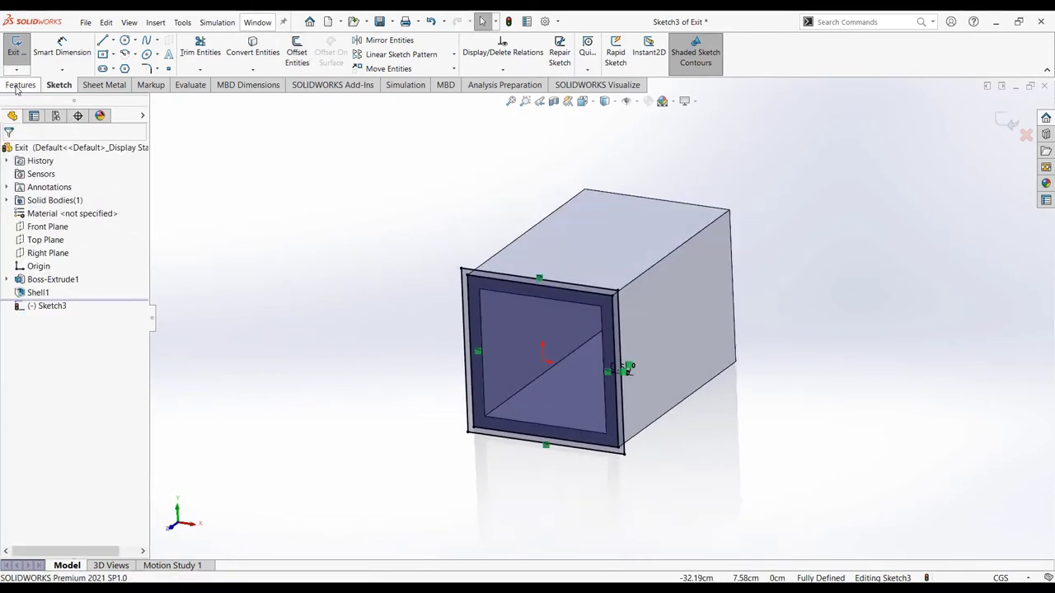
left_click(20, 85)
left_click(22, 51)
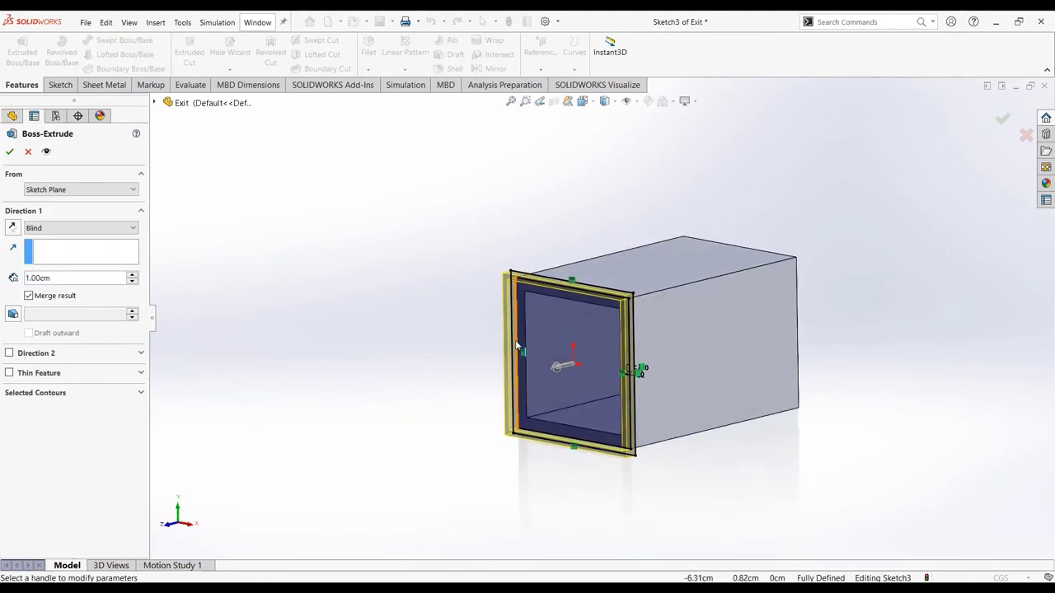
left_click(46, 394)
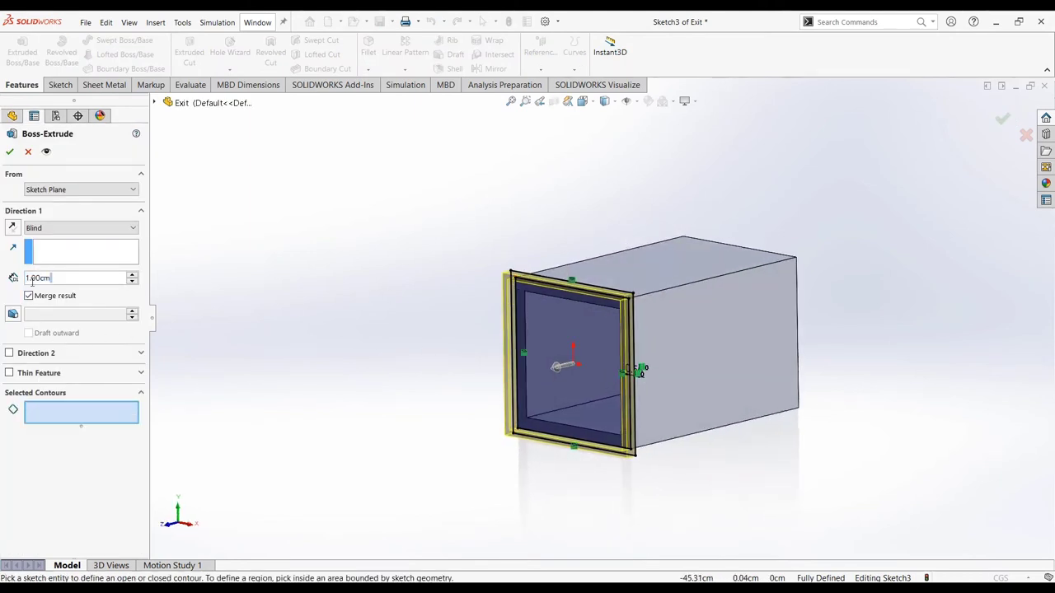
scroll(584, 299, "up", 3)
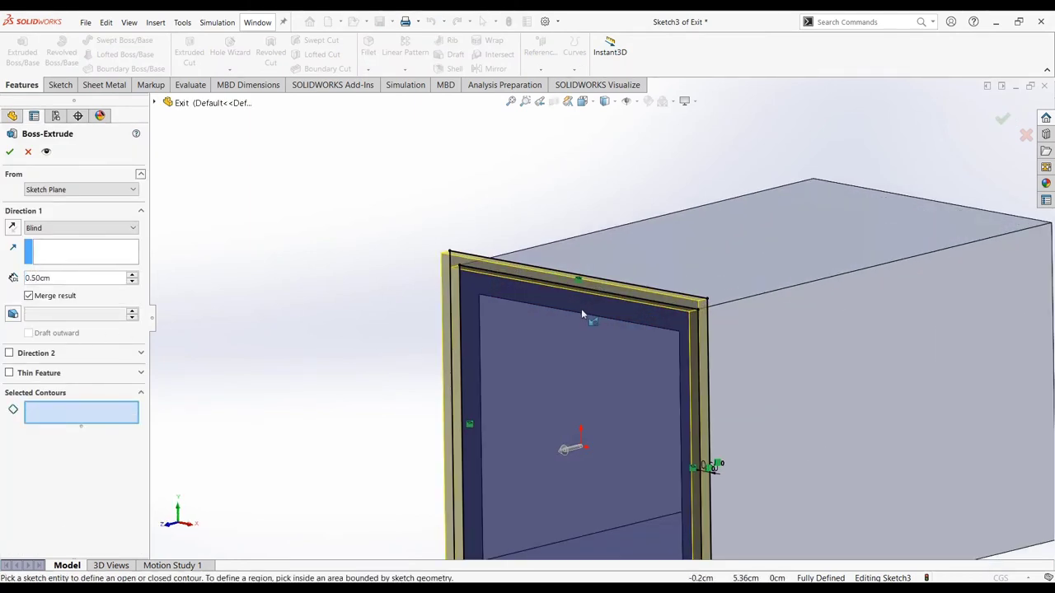
left_click(553, 337)
left_click(605, 313)
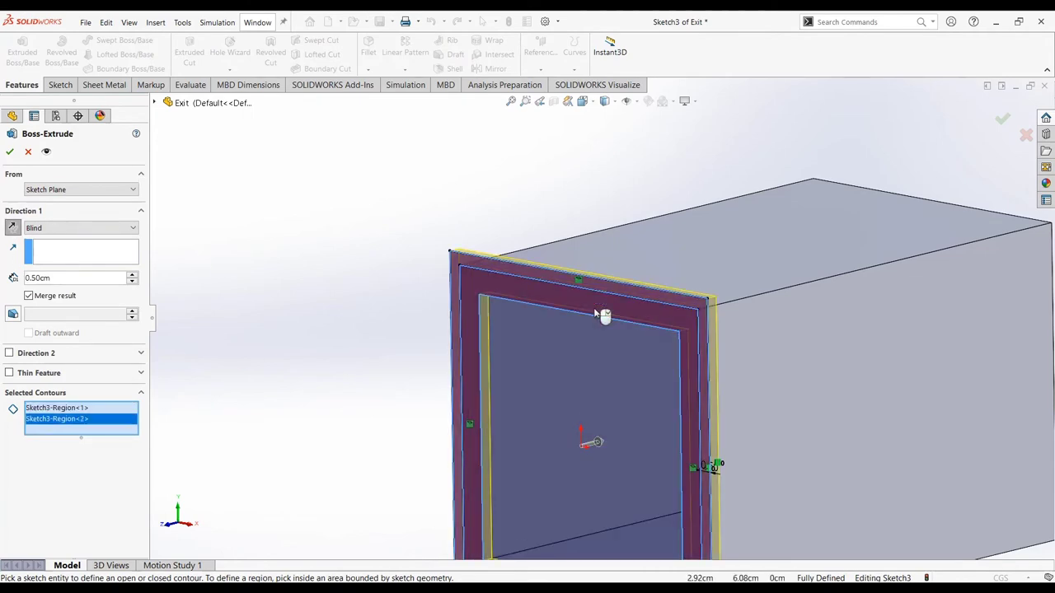
mouse_move(399, 349)
middle_mouse_down()
mouse_move(347, 354)
mouse_move(403, 349)
mouse_move(316, 332)
mouse_move(290, 344)
mouse_move(272, 326)
mouse_move(382, 343)
mouse_move(269, 354)
middle_mouse_up()
key("Return")
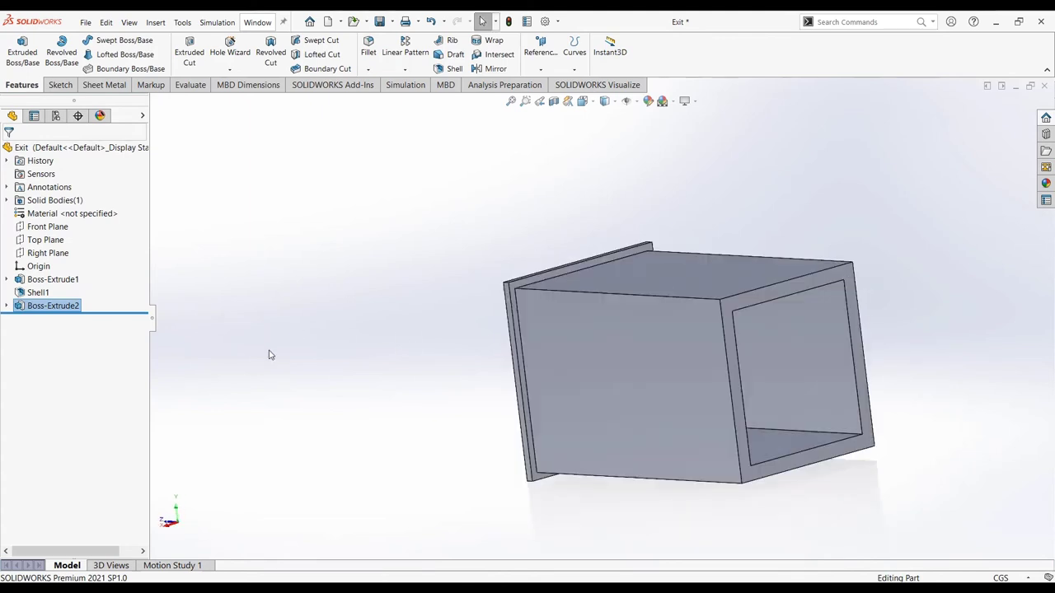
Sketch on the Exit duct's opposite end face, converting its edges and offsetting them by 0.50
left_click(803, 290)
left_click(845, 257)
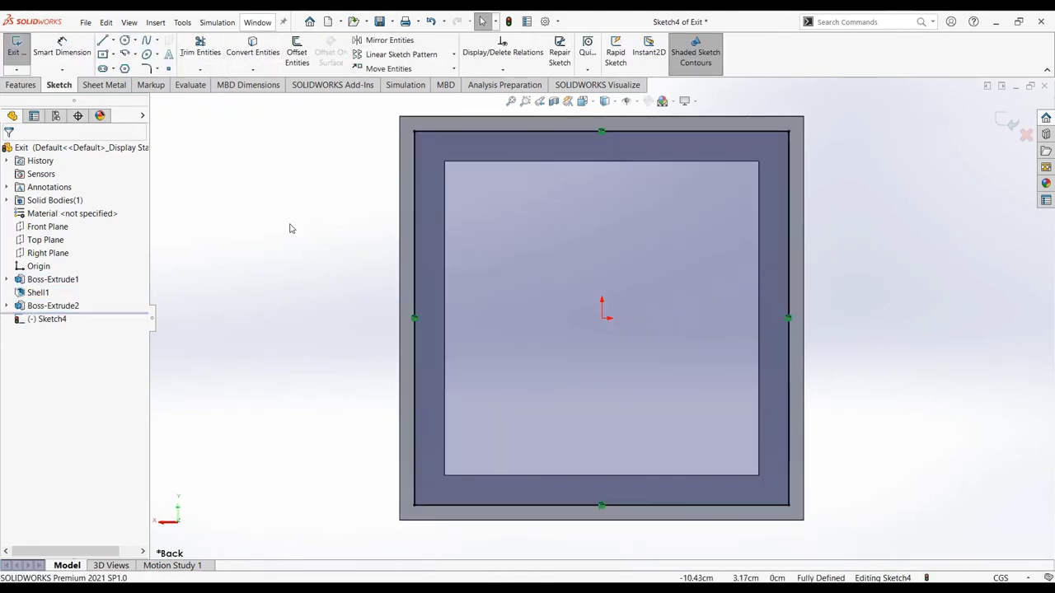
left_click(421, 138)
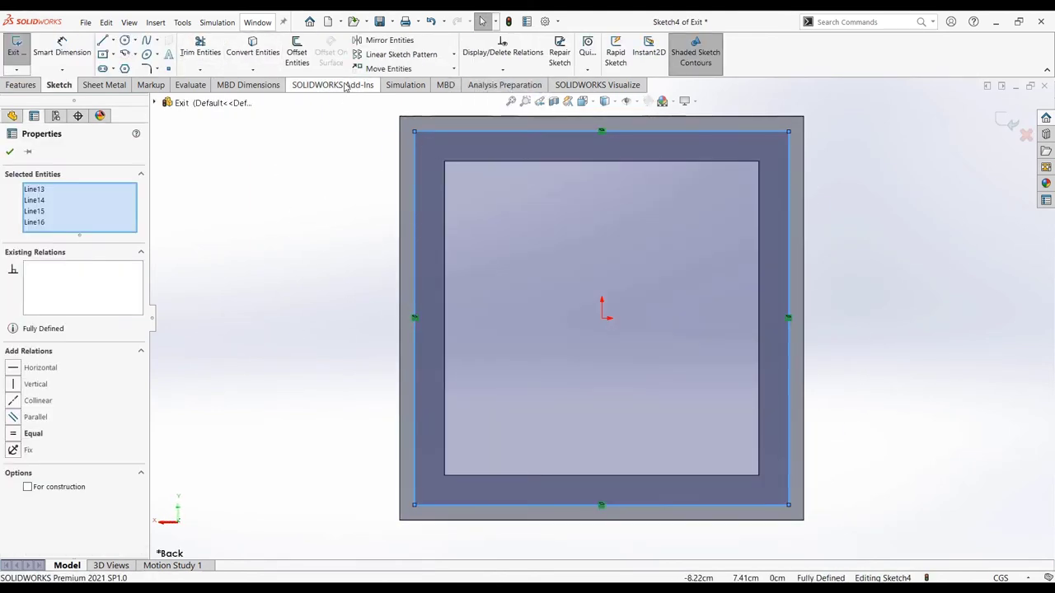
left_click(299, 55)
key("Return")
key("ctrl+7")
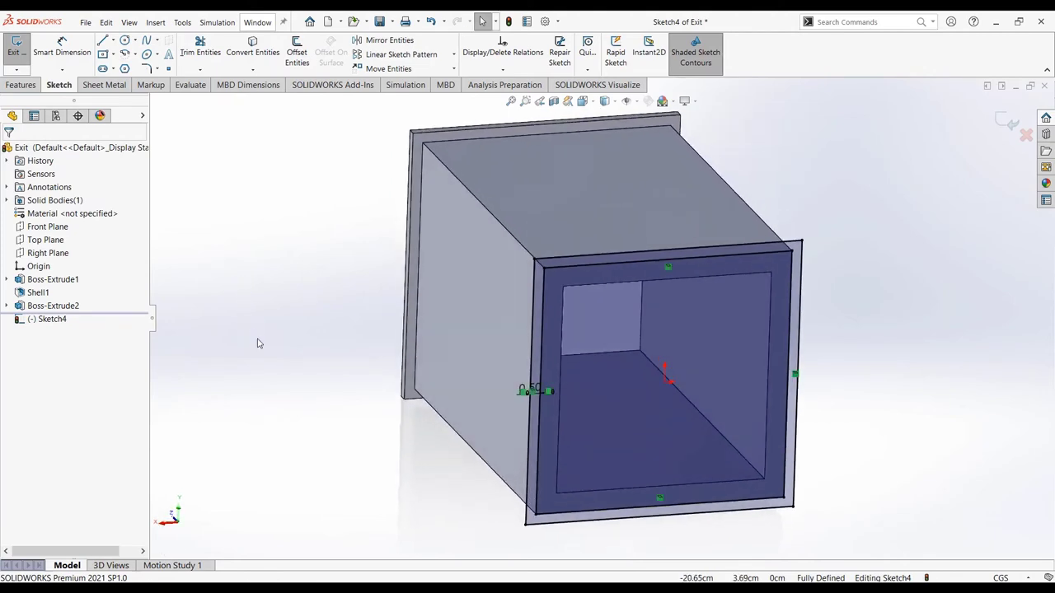
middle_click_drag(258, 343, 287, 355)
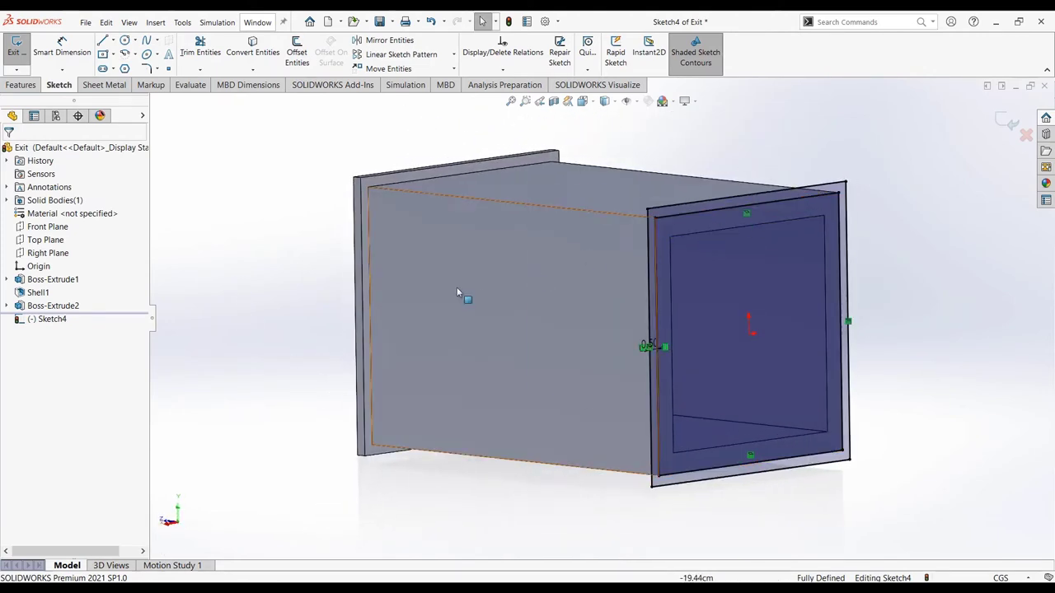
Extrude both frame regions 0.50 cm as Boss-Extrude3, then return to Assem1 and rebuild
left_click(32, 85)
left_click(22, 51)
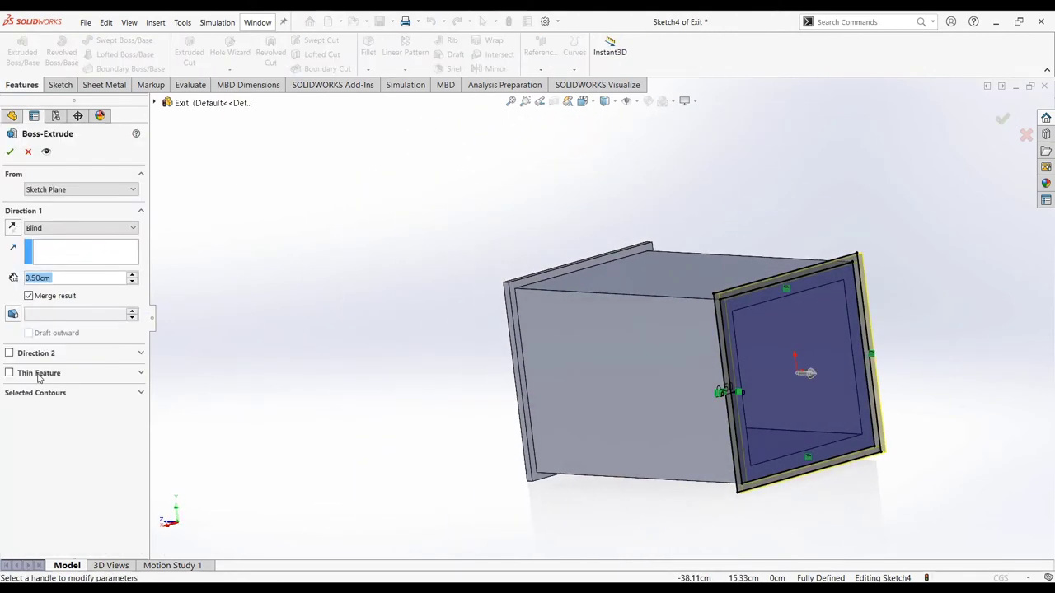
scroll(725, 280, "down", 3)
left_click(727, 286)
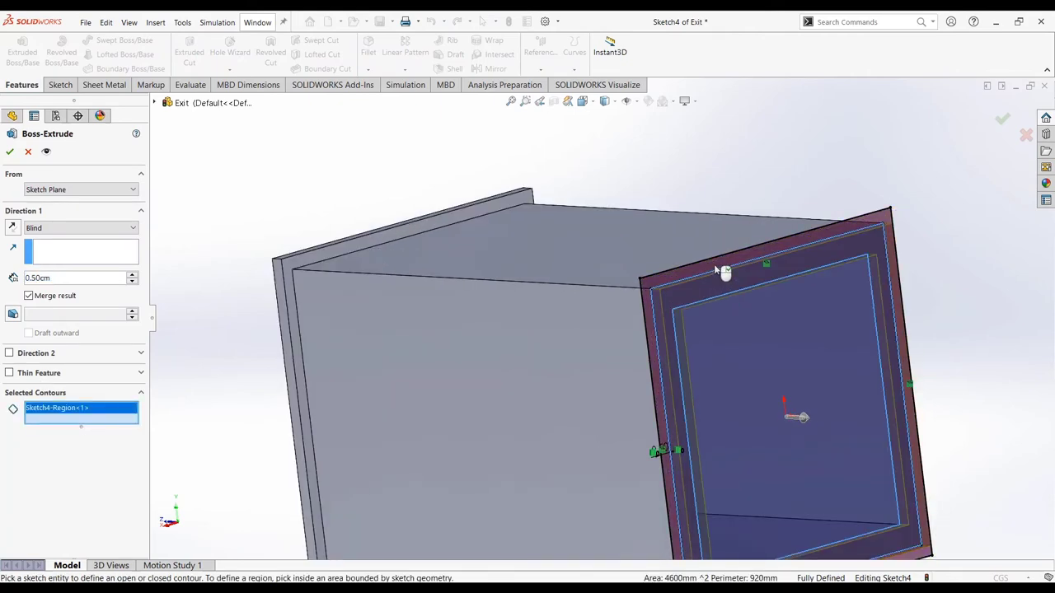
left_click(723, 272)
mouse_move(346, 317)
middle_mouse_down()
mouse_move(356, 315)
mouse_move(71, 338)
middle_mouse_up()
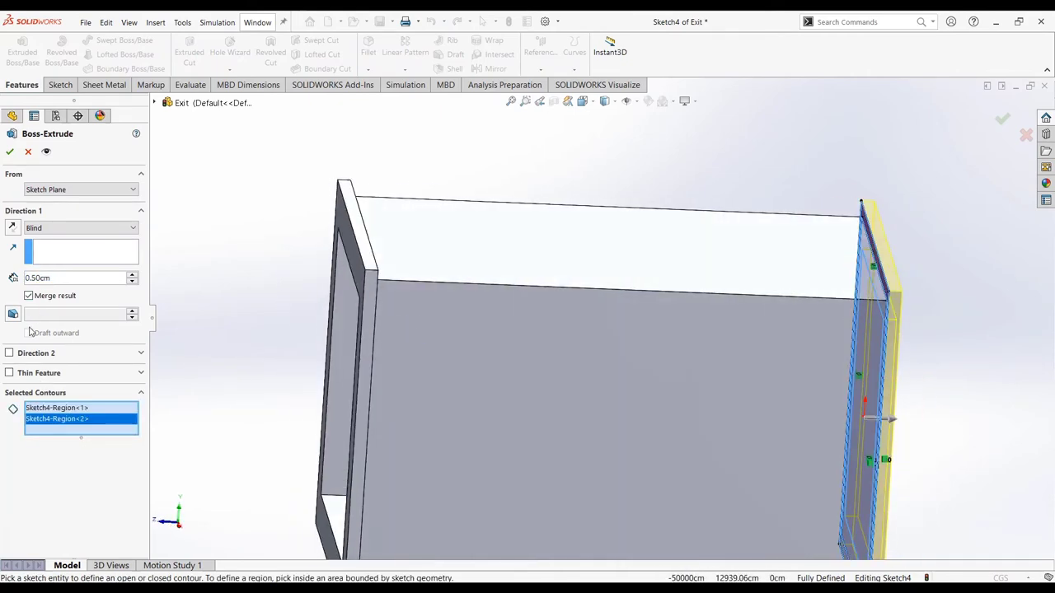
left_click(10, 151)
key("f")
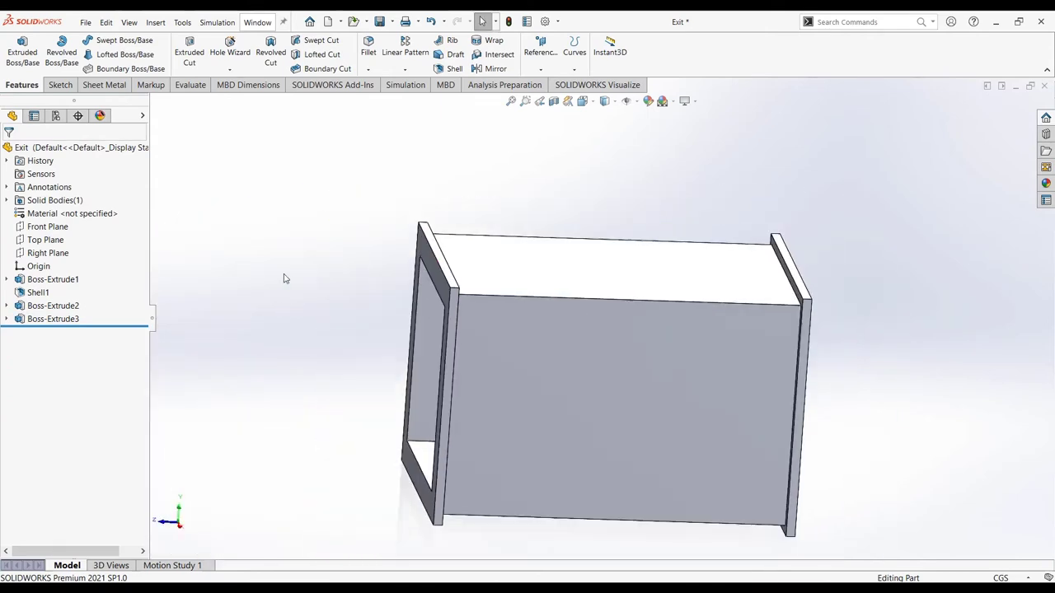
left_click(380, 20)
key("ctrl+Tab")
Dismiss the rebuild prompt and select the top faces of the Exit and Diffuser parts
key("Return")
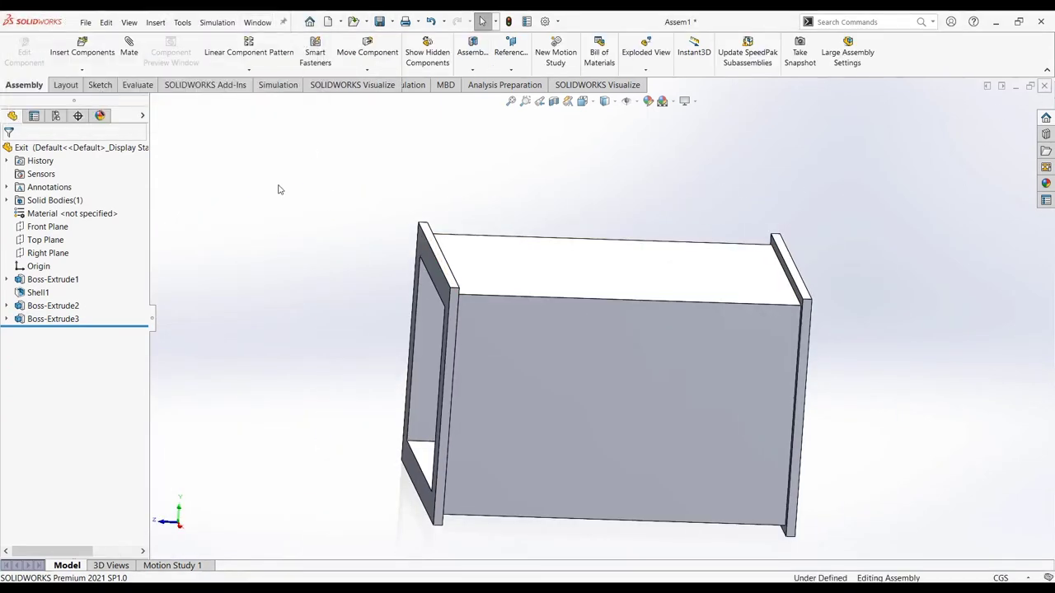
scroll(659, 201, "up", 2)
scroll(824, 271, "up", 5)
left_click(824, 271, "ctrl")
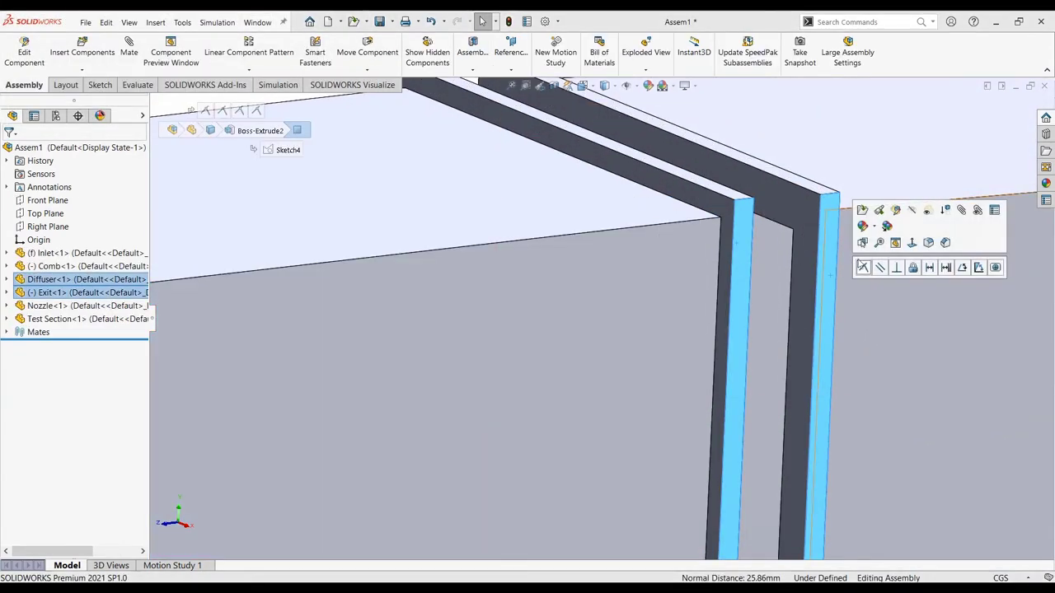
scroll(824, 198, "up", 2)
scroll(821, 193, "down", 5)
left_click(827, 191)
left_click(831, 186, "ctrl")
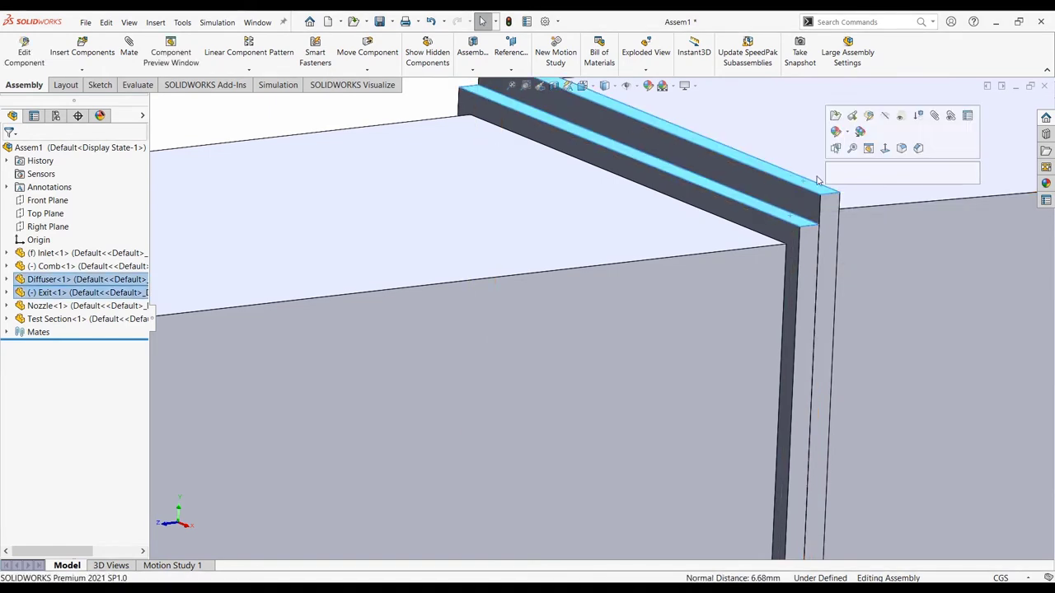
Zoom out to the full assembly and drag the black mesh panel to the duct's end
scroll(838, 176, "up", 4)
scroll(838, 176, "down", 5)
scroll(407, 215, "down", 3)
scroll(426, 198, "down", 2)
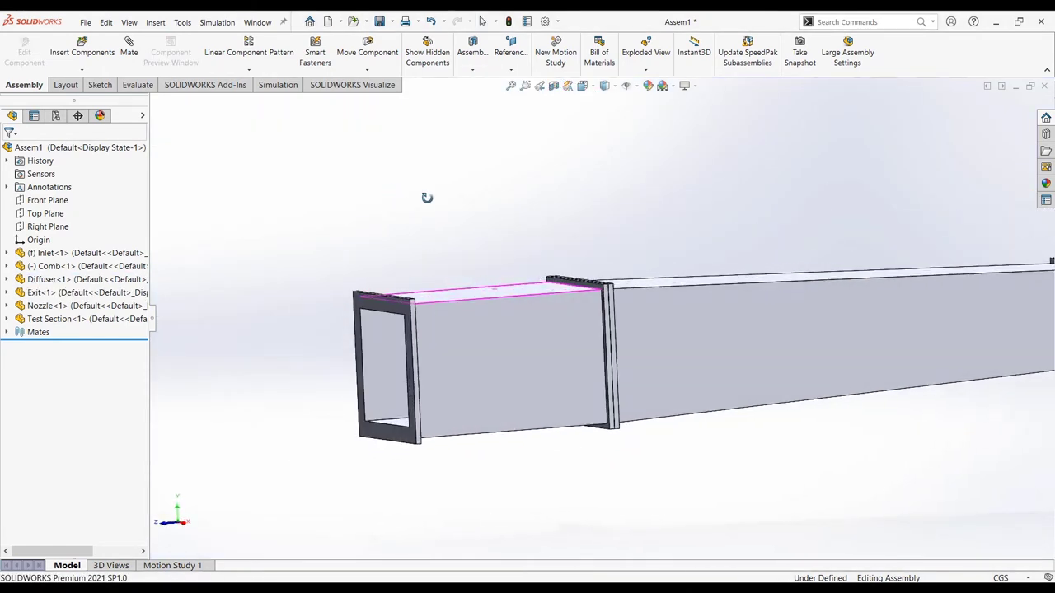
scroll(857, 323, "down", 2)
left_click_drag(874, 241, 521, 351)
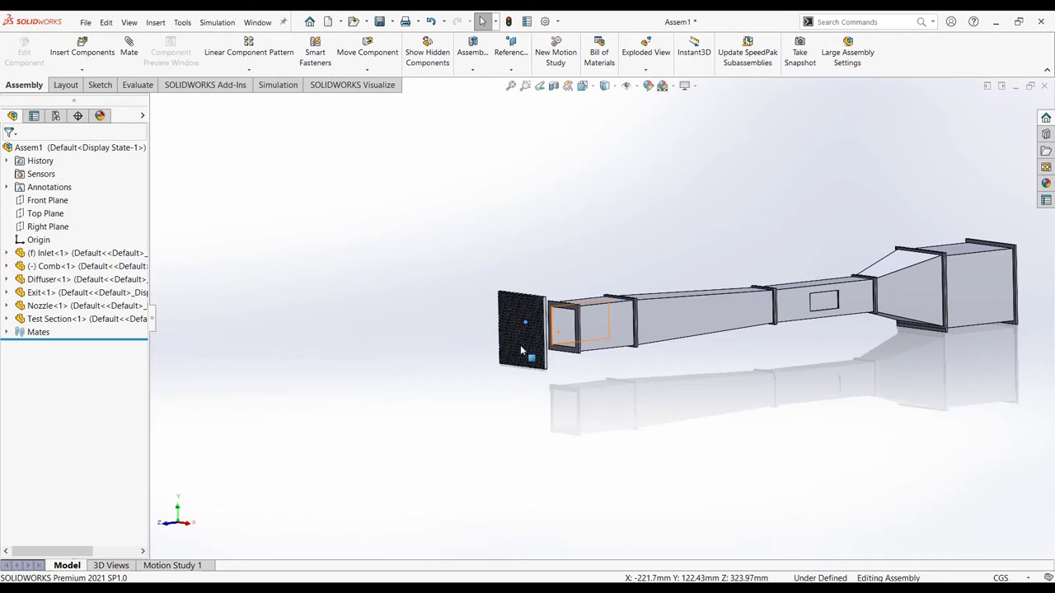
Mate the comb's face coincident with the inlet's end face
left_click_drag(528, 352, 544, 329)
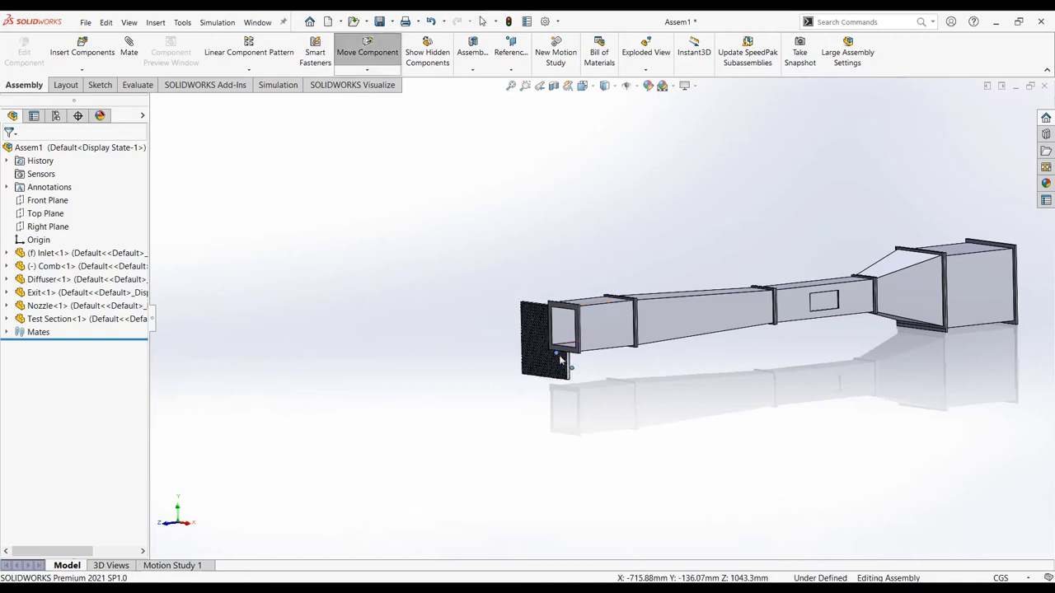
middle_click_drag(544, 330, 577, 272)
scroll(567, 255, "down", 5)
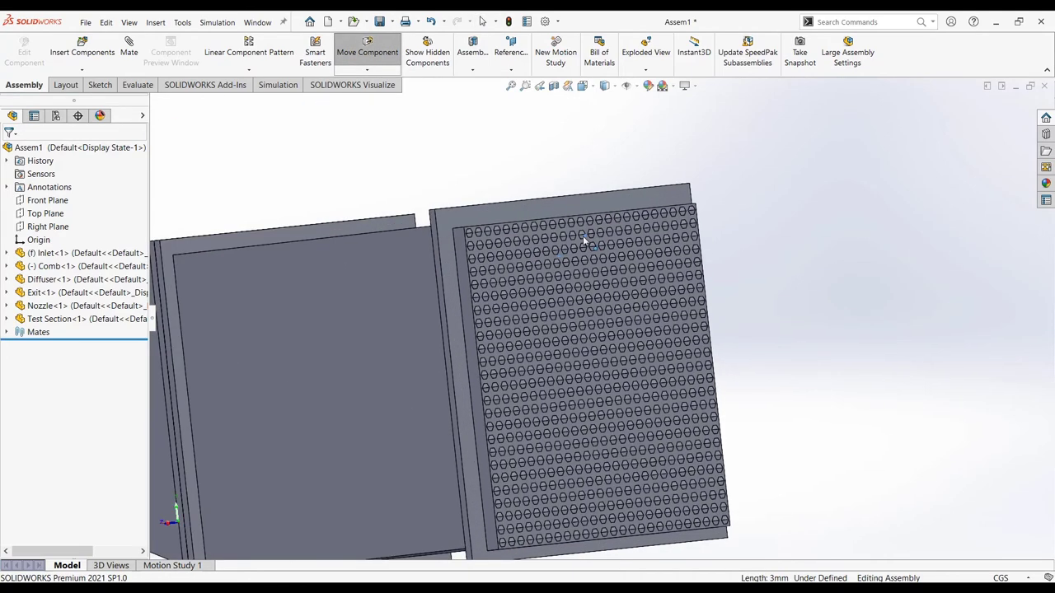
mouse_move(583, 235)
middle_mouse_down()
mouse_move(586, 249)
mouse_move(494, 199)
middle_mouse_up()
left_click(586, 249)
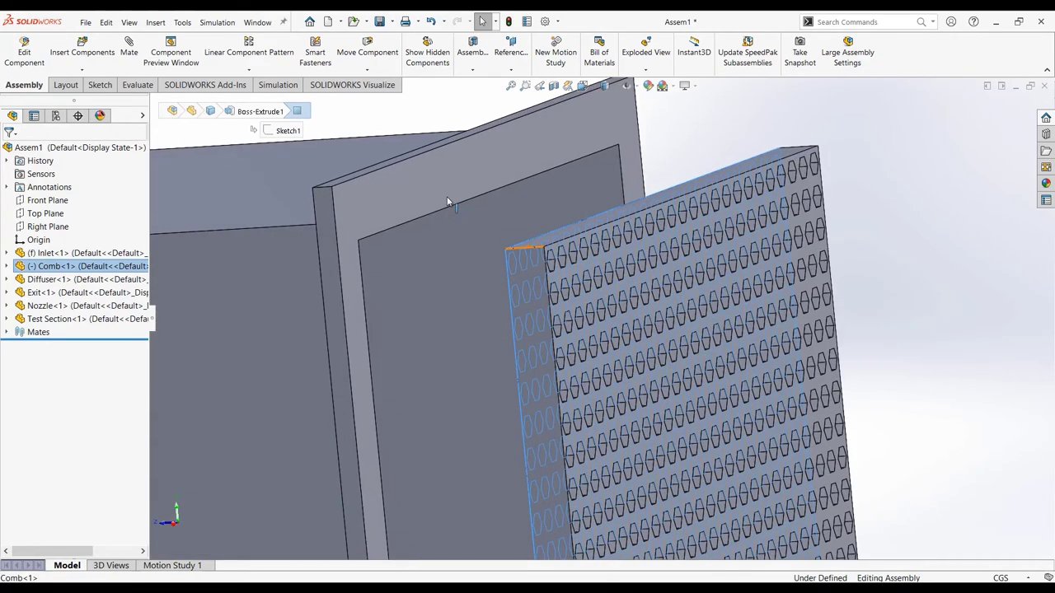
left_click(493, 199, "ctrl")
middle_click_drag(626, 165, 646, 188)
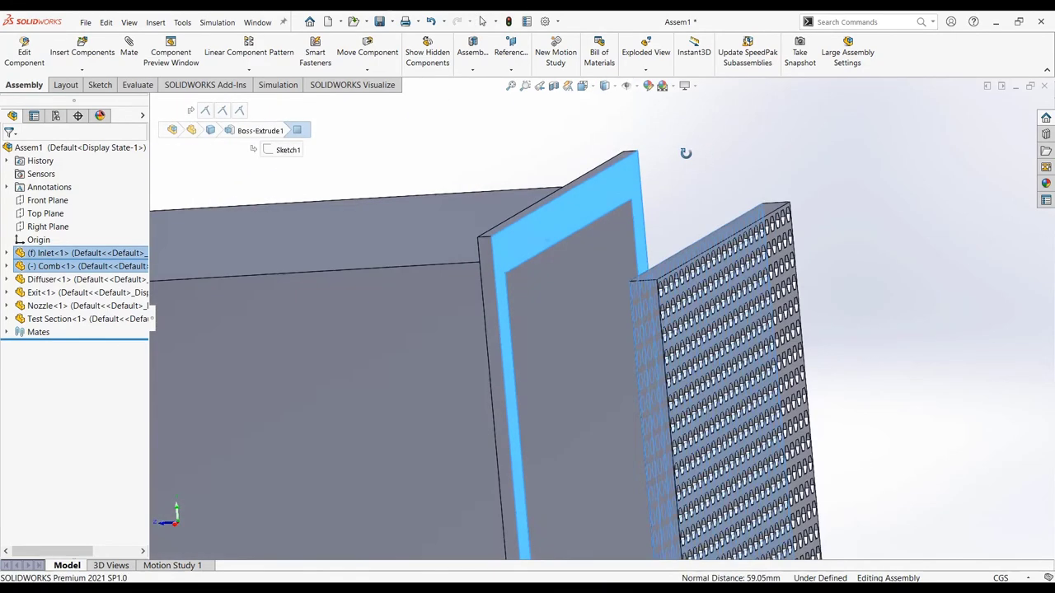
left_click(645, 189, "ctrl")
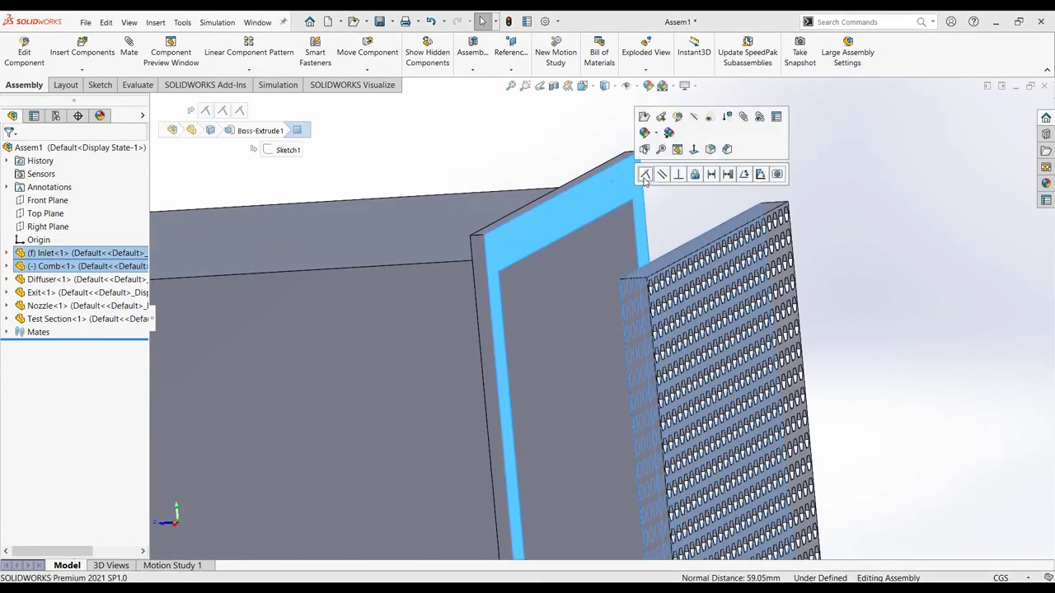
left_click(640, 113)
mouse_move(571, 296)
middle_mouse_down()
mouse_move(665, 299)
mouse_move(527, 414)
middle_mouse_up()
left_click_drag(527, 415, 558, 398)
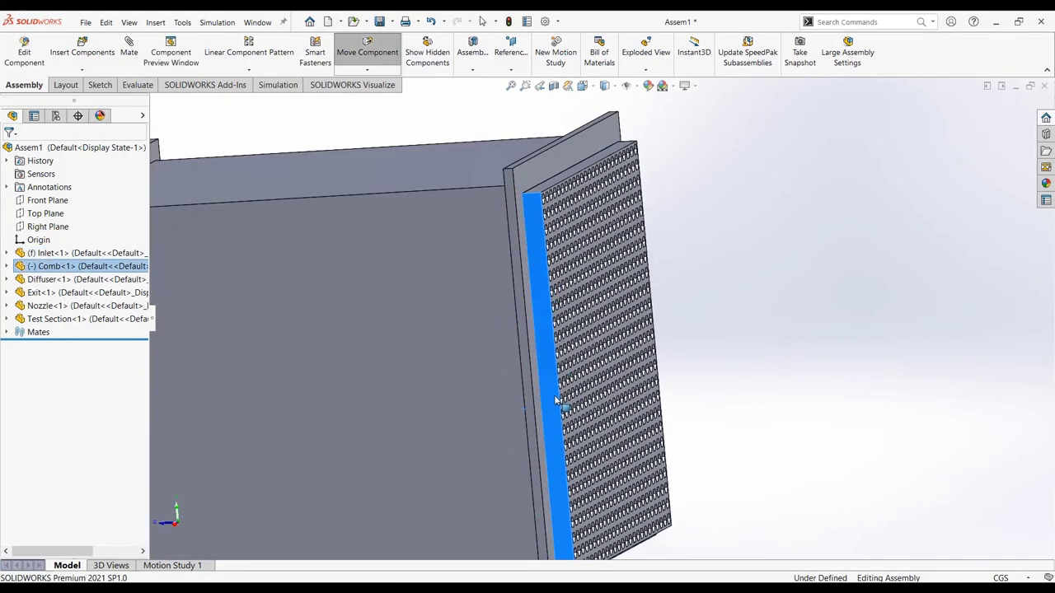
key("Escape")
Open the Comb part in its own window
middle_click_drag(731, 365, 749, 382)
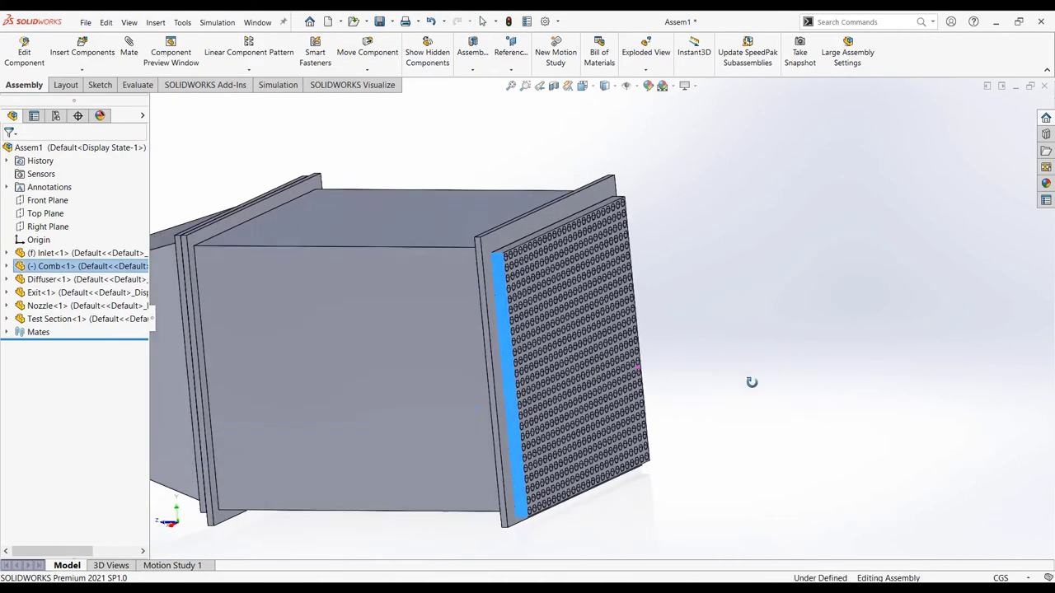
scroll(549, 255, "down", 2)
left_click(564, 269)
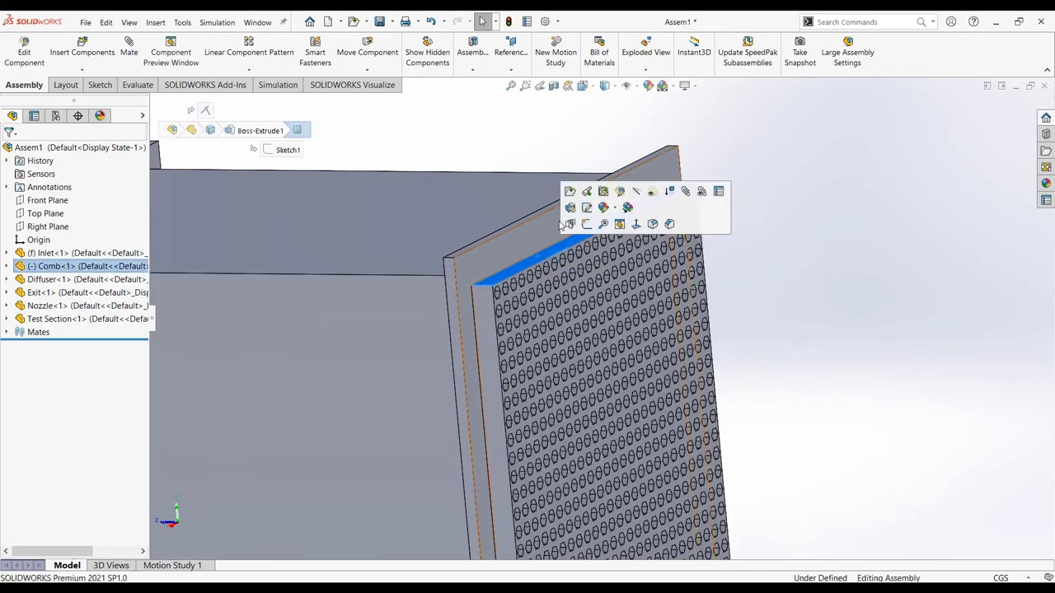
left_click(571, 195)
Sketch on the comb's front face, converting its outline and offsetting it inward
left_click(636, 237)
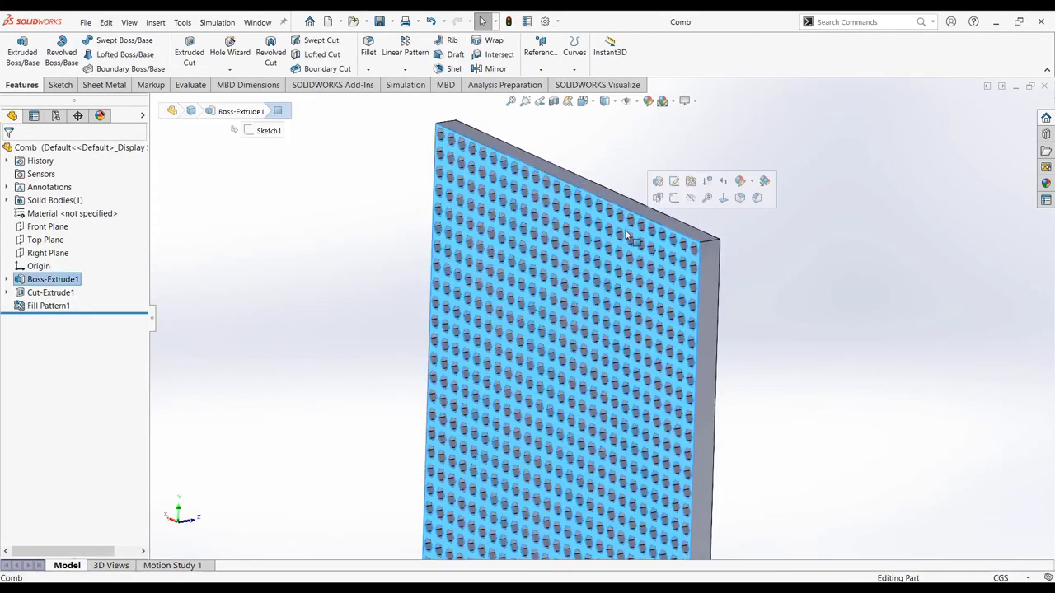
left_click(676, 205)
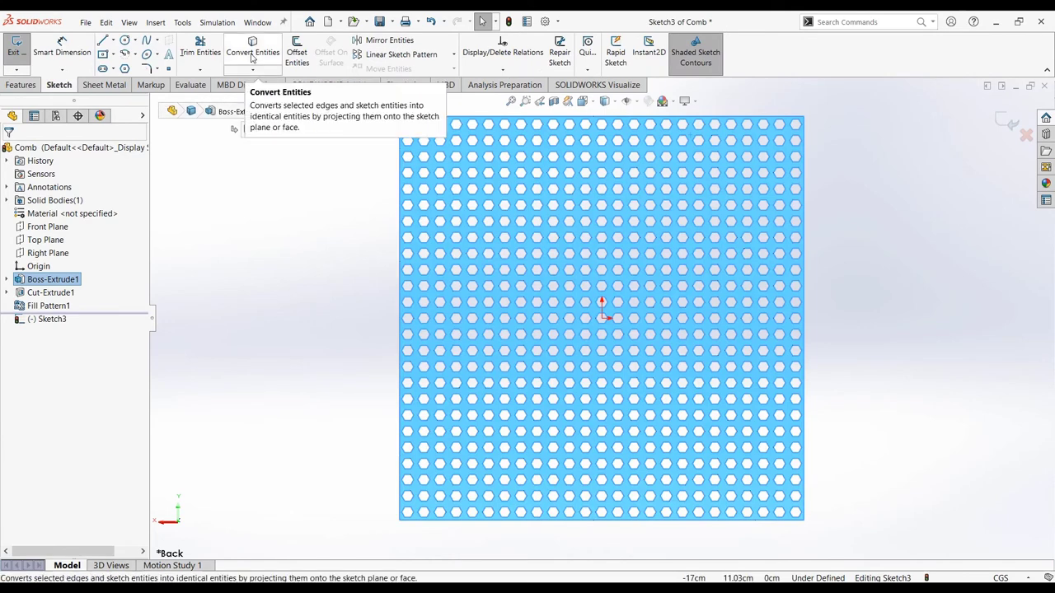
left_click(253, 51)
left_click(297, 51)
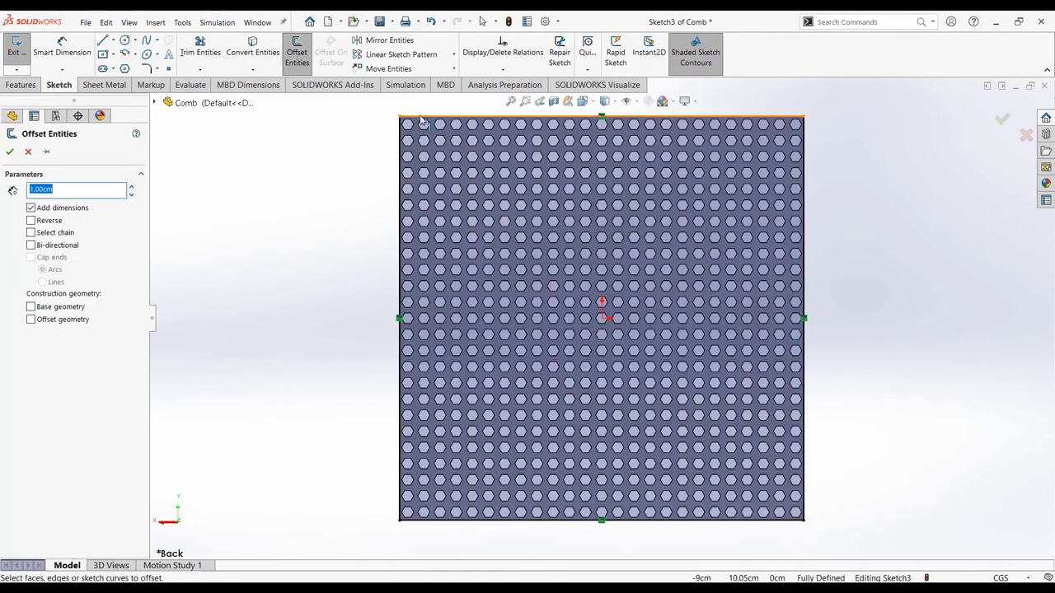
left_click(28, 151)
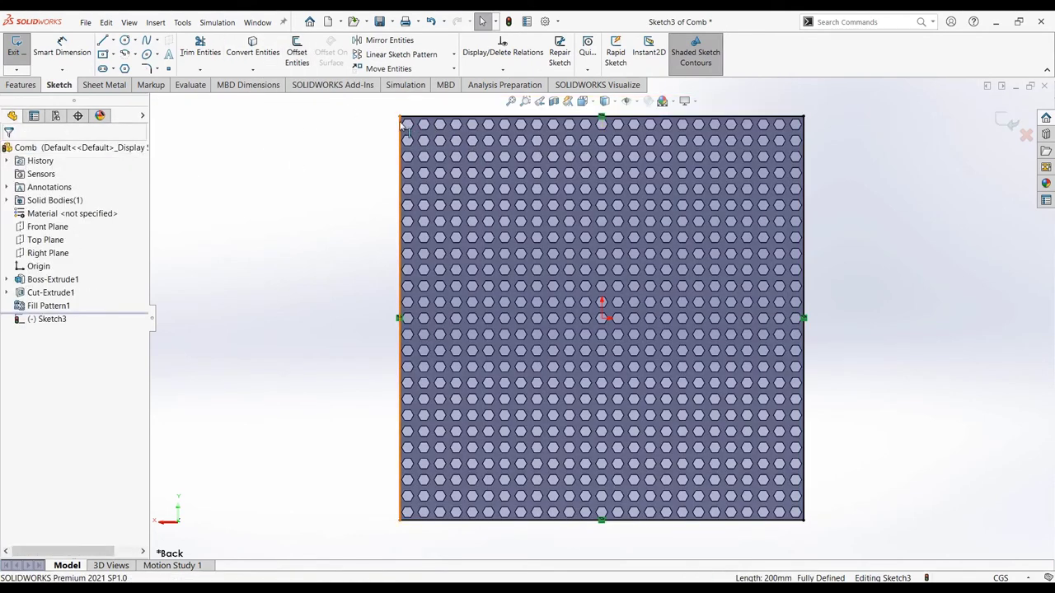
left_click(418, 155)
left_click(297, 51)
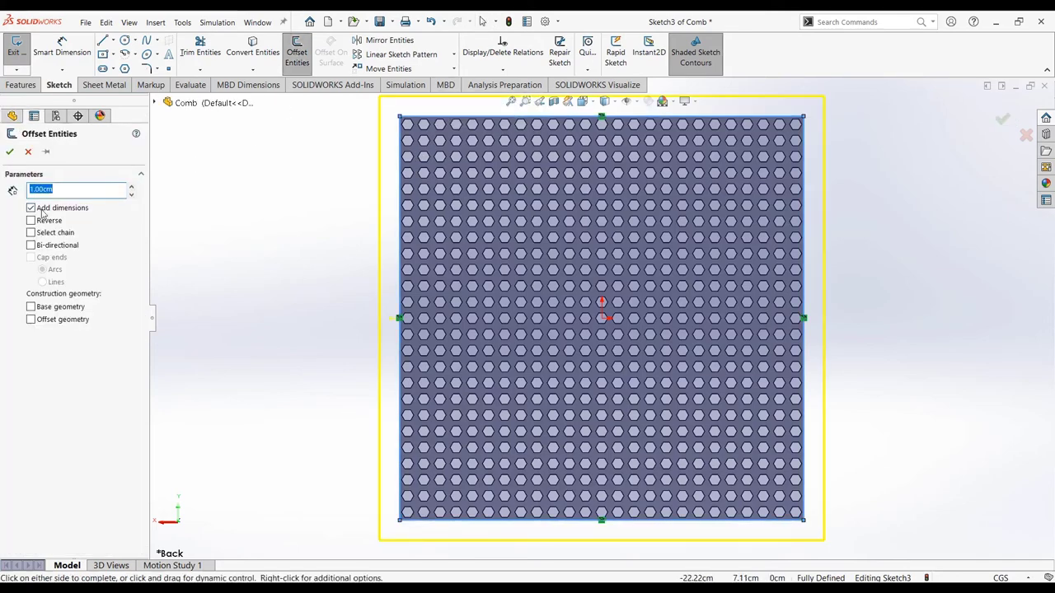
left_click(9, 151)
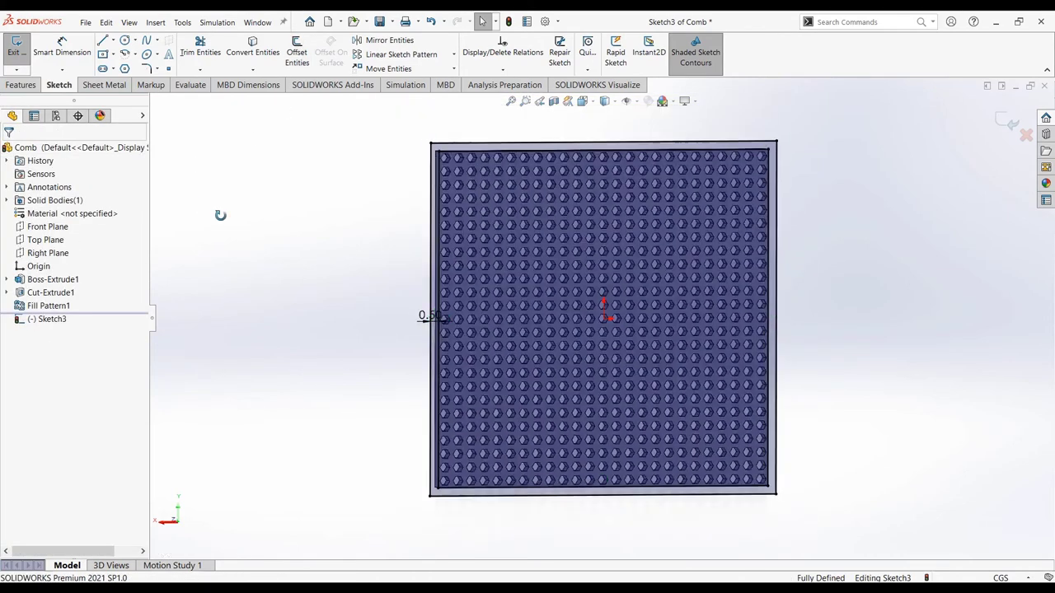
Extrude the border sketch 0.5 cm as Boss-Extrude2 and save the Comb part
left_click(22, 85)
left_click(23, 52)
type("0.5")
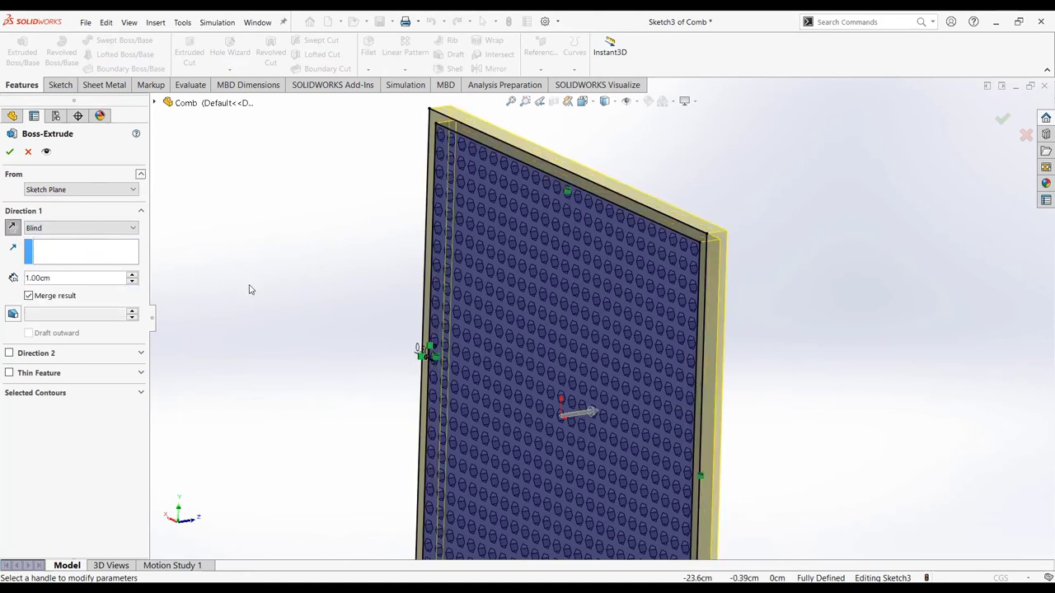
key("Return")
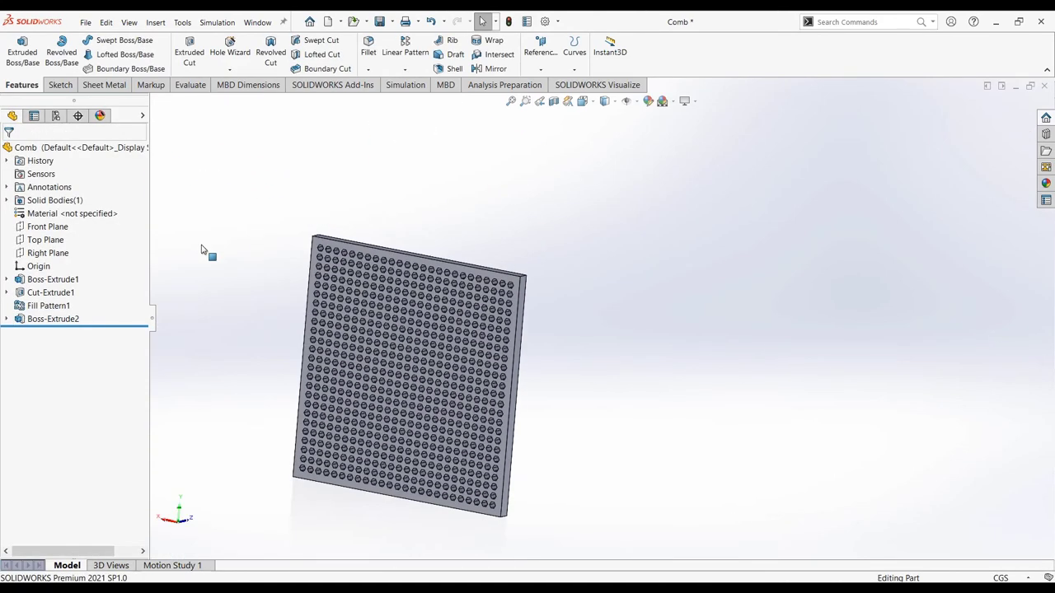
left_click(380, 21)
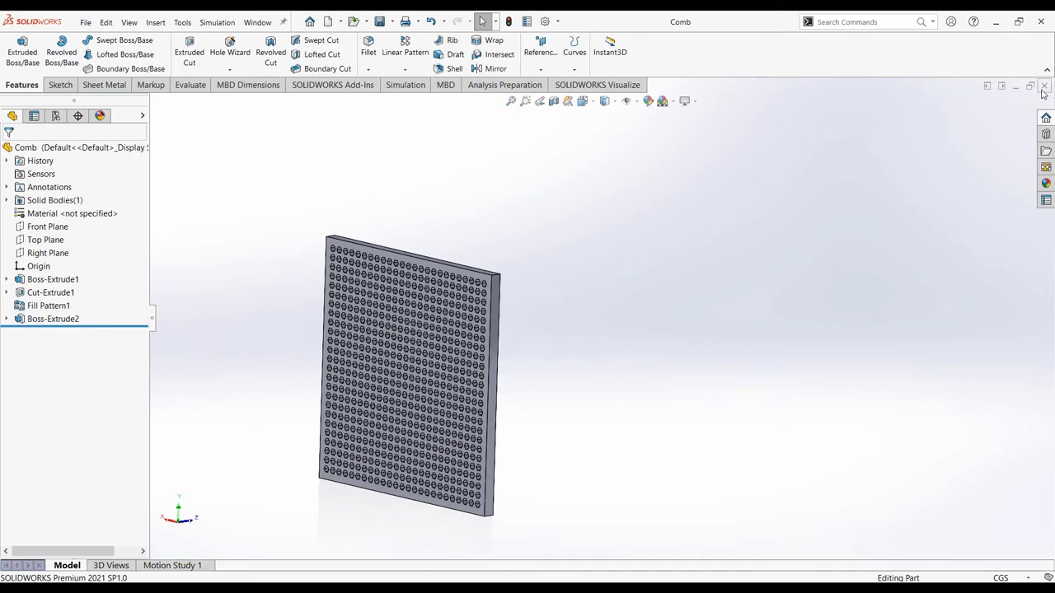
key("ctrl+Tab")
Rebuild the assembly, view it isometrically, and save it as Wind Tunnel Assembly
key("Return")
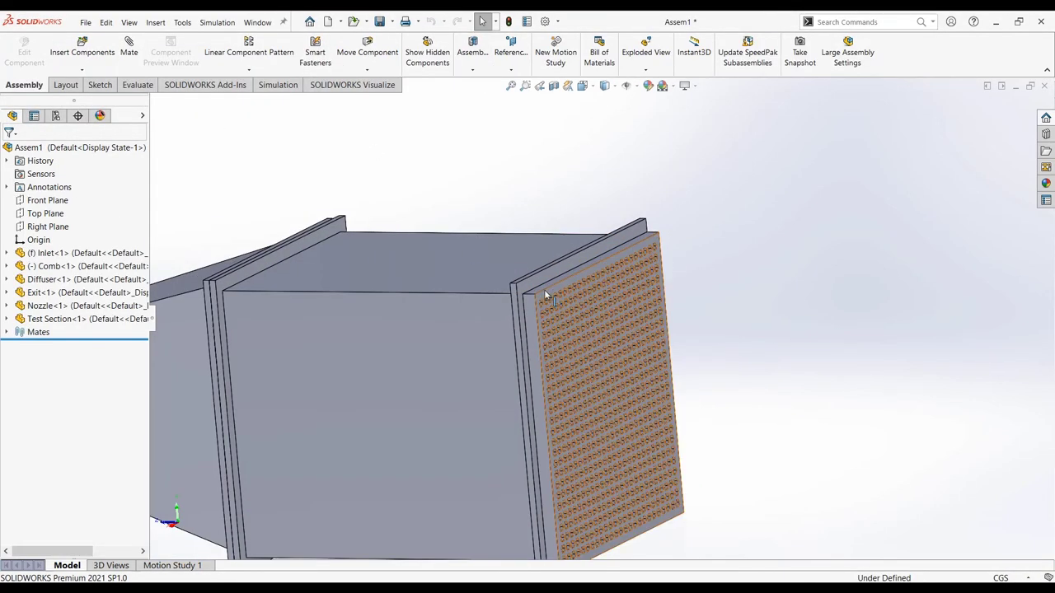
key("ctrl+1")
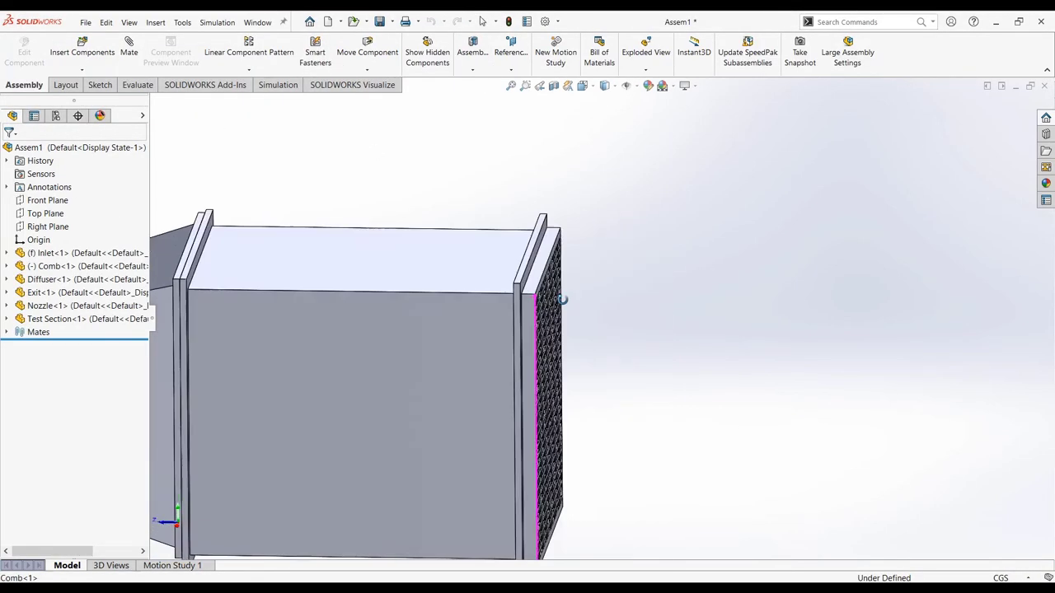
key("ctrl+7")
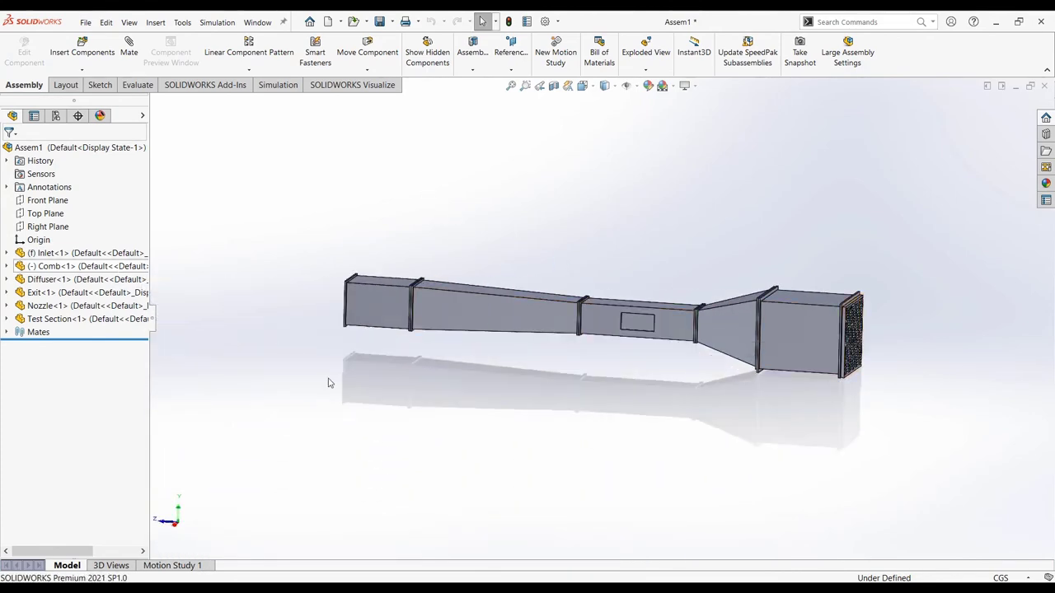
mouse_move(639, 333)
middle_mouse_down()
mouse_move(443, 426)
mouse_move(626, 353)
mouse_move(551, 365)
mouse_move(577, 377)
middle_mouse_up()
middle_click_drag(662, 384, 552, 351)
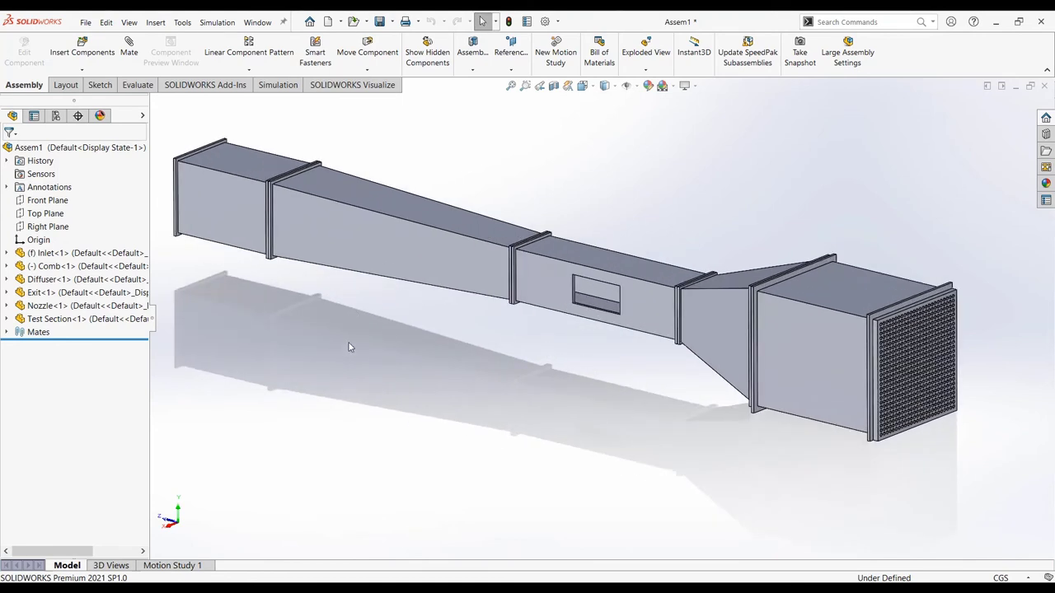
left_click(379, 23)
type("Wind Tunnel Assembly")
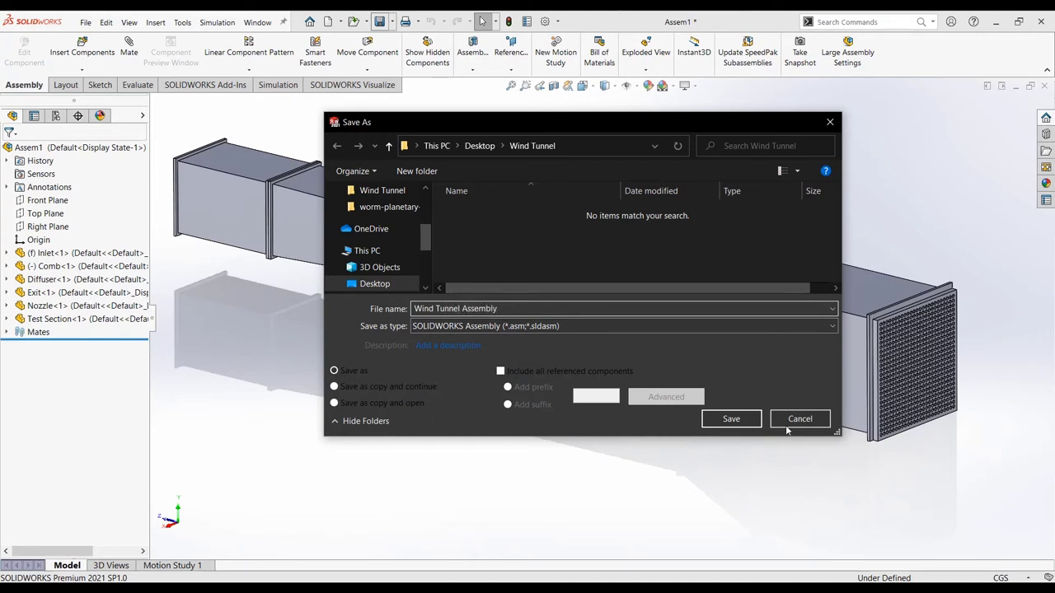
left_click(736, 420)
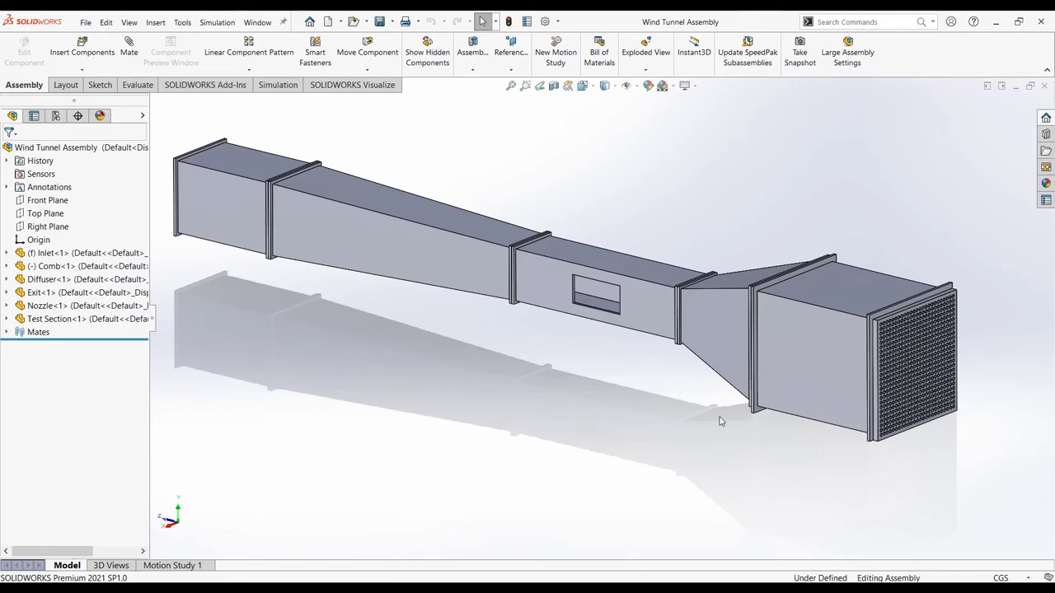
Make the Test Section transparent to expose its inner channel and side window
scroll(634, 354, "down", 3)
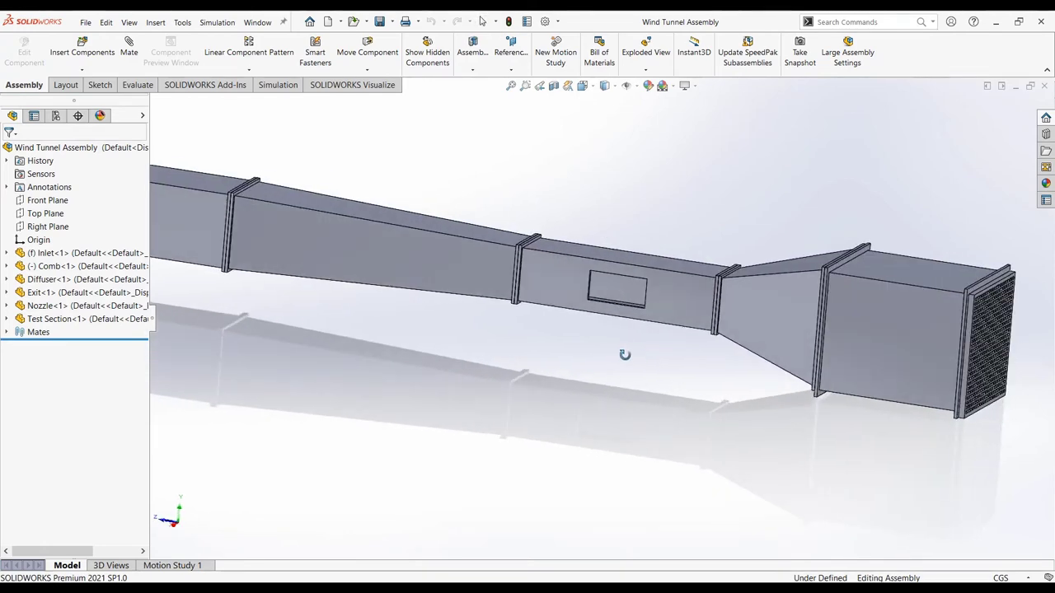
left_click(524, 276)
left_click(82, 319)
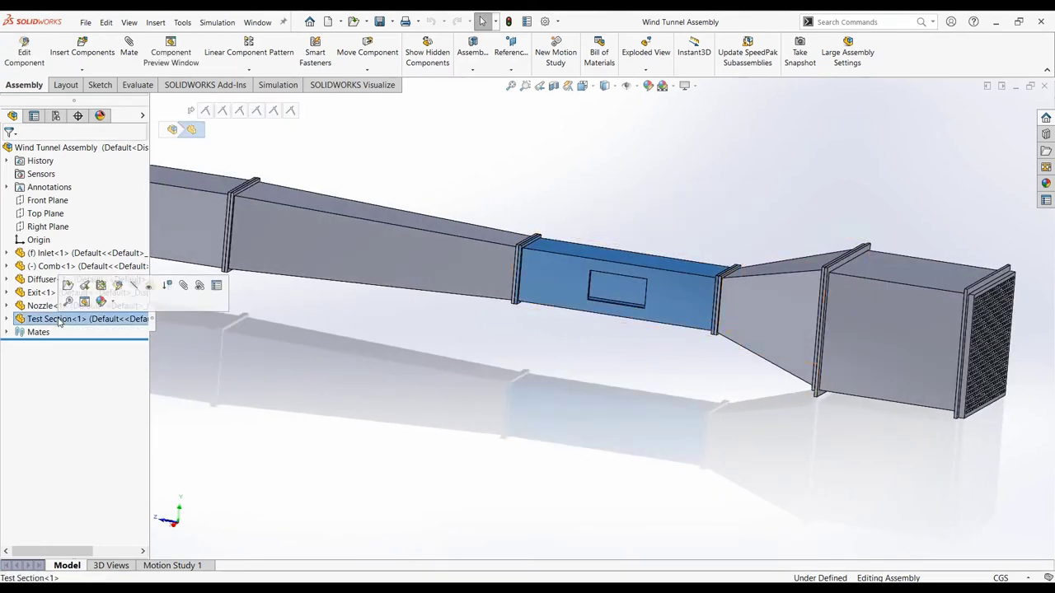
left_click(153, 288)
scroll(381, 340, "up", 1)
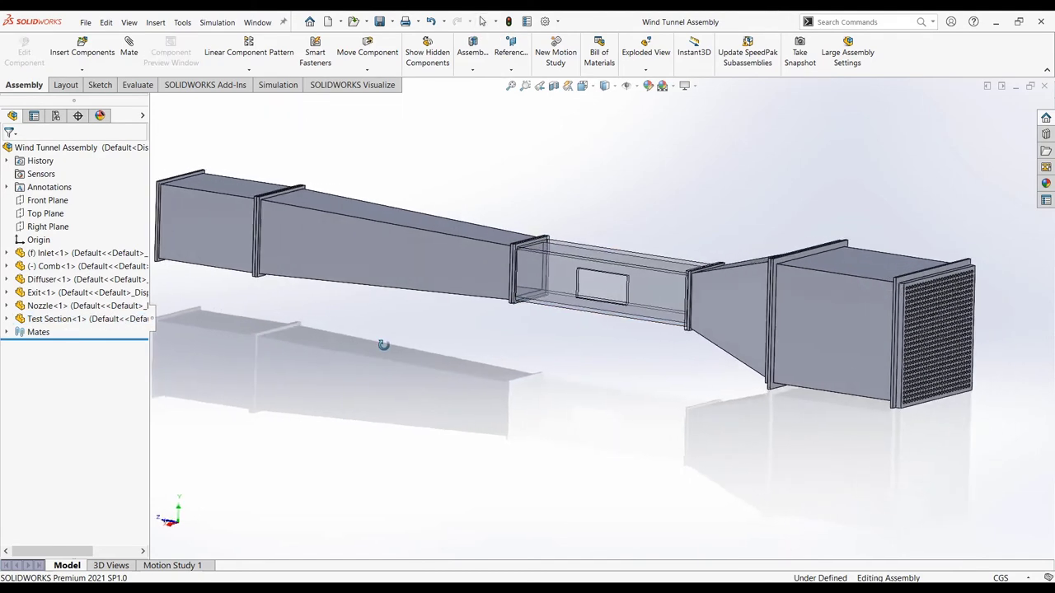
scroll(387, 346, "up", 1)
scroll(387, 346, "up", 2)
mouse_move(389, 350)
middle_mouse_down()
mouse_move(641, 243)
mouse_move(631, 416)
mouse_move(623, 411)
middle_mouse_up()
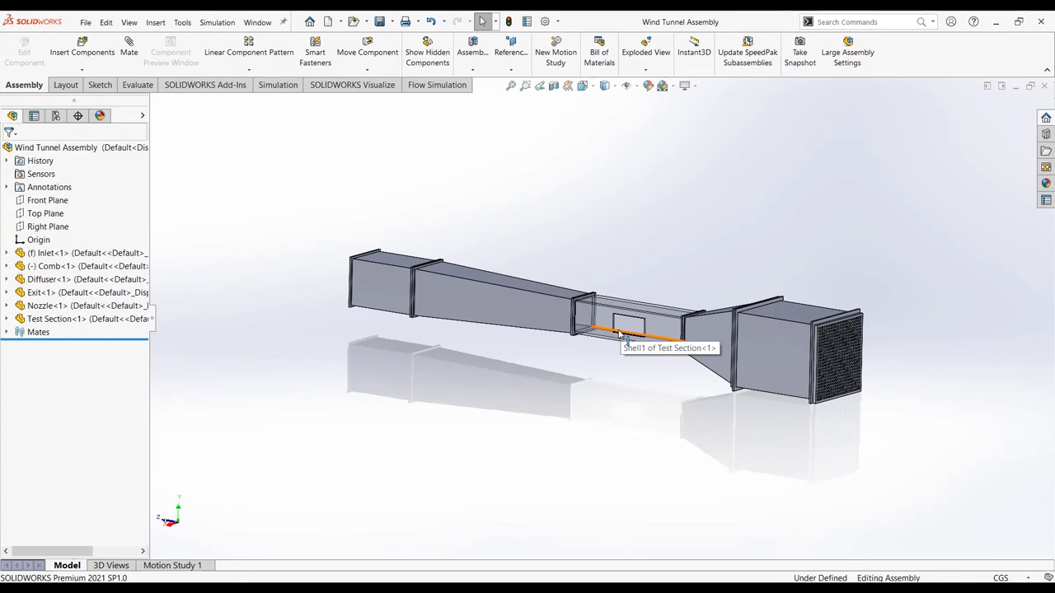
scroll(620, 333, "down", 3)
scroll(620, 333, "down", 2)
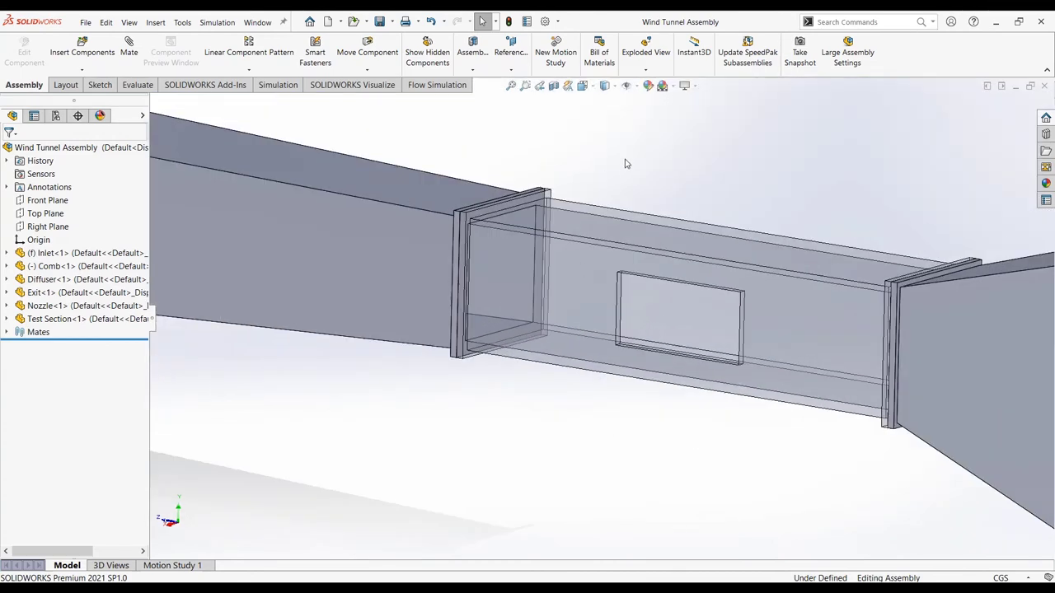
Create LID1 over the test-section window face with Flow Simulation's Create Lids
left_click(441, 86)
left_click(572, 68)
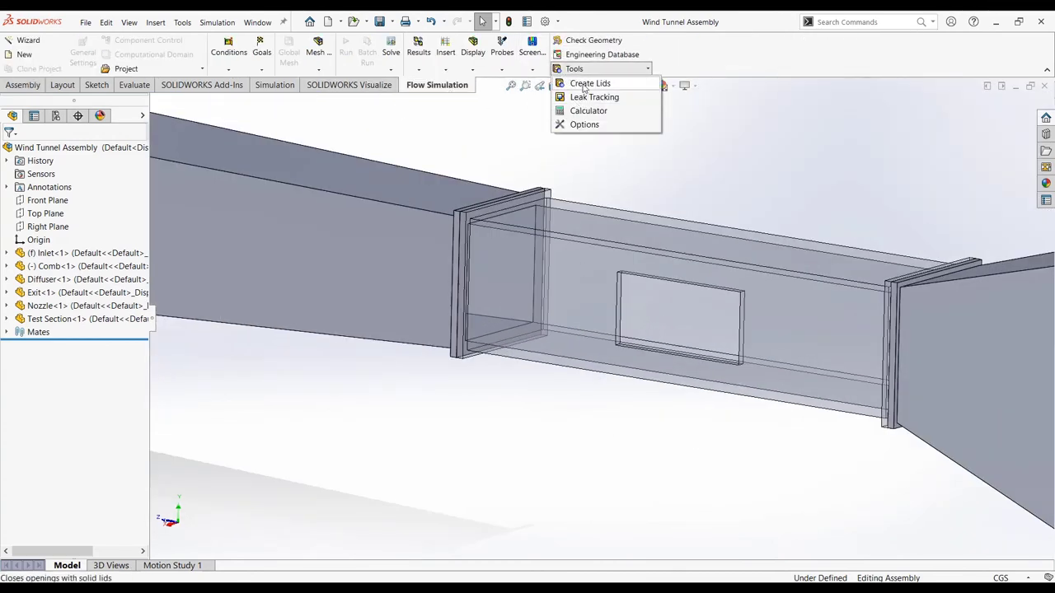
left_click(592, 82)
left_click(626, 313)
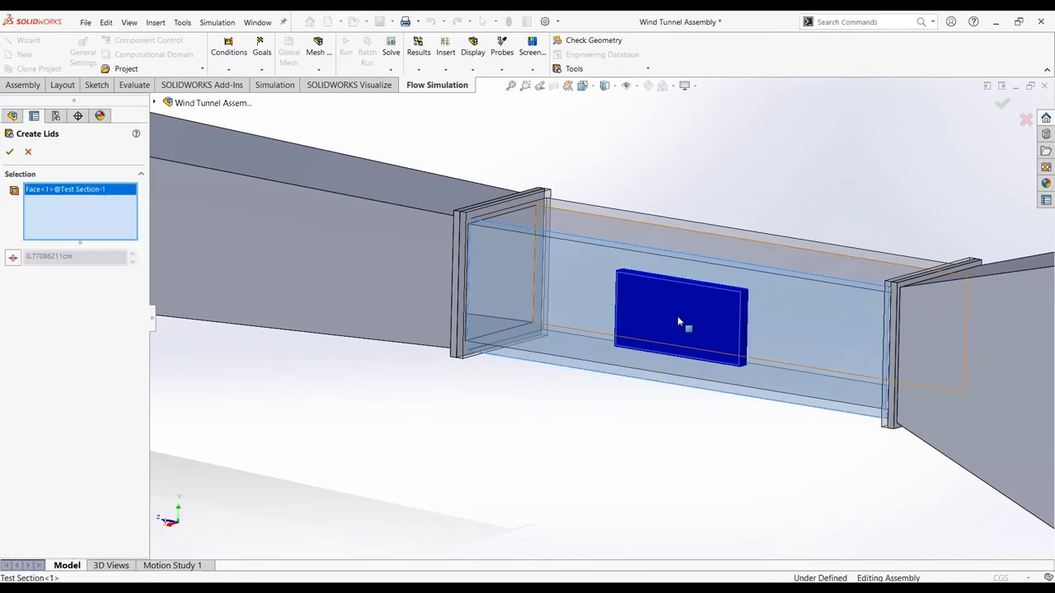
left_click(10, 153)
scroll(390, 384, "up", 3)
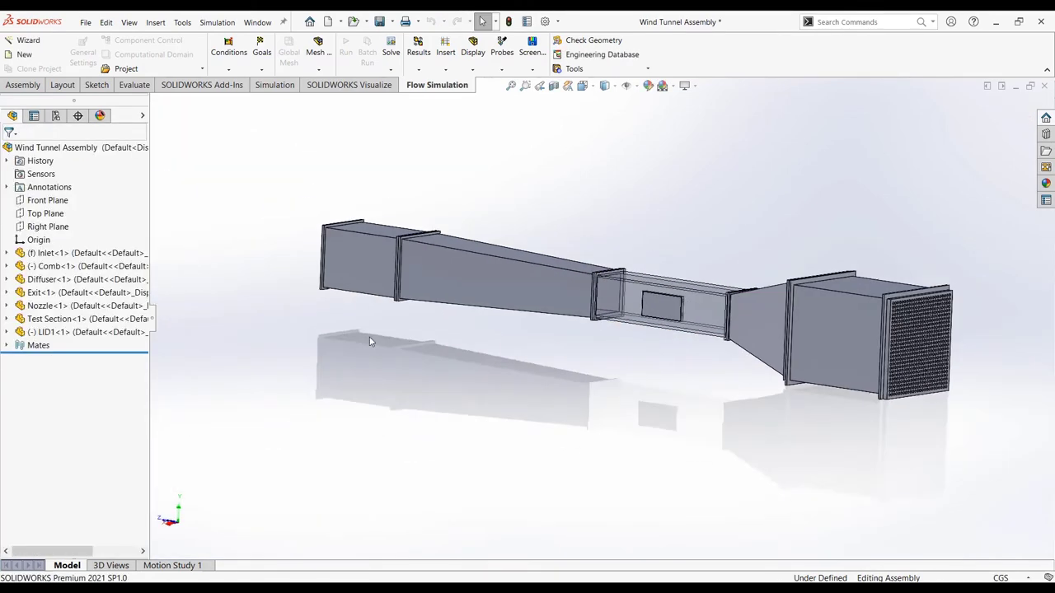
scroll(370, 341, "up", 2)
Create LID2 over the Exit end face, removing the comb face from the selection
middle_click_drag(370, 341, 487, 310)
scroll(552, 278, "down", 3)
left_click(553, 278)
left_click(379, 283)
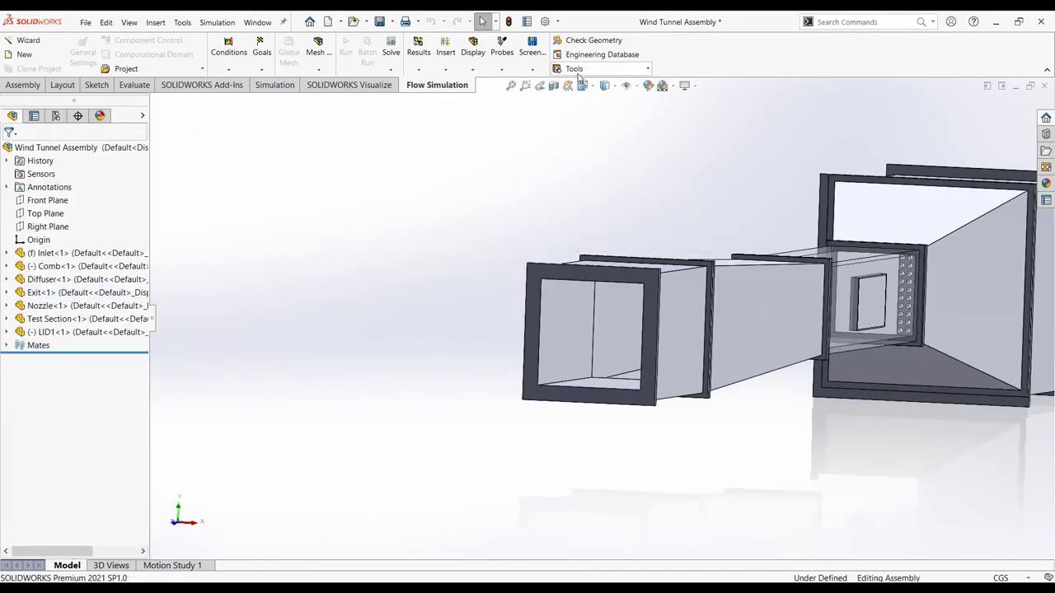
left_click(574, 68)
left_click(591, 83)
left_click(558, 279)
scroll(556, 294, "up", 3)
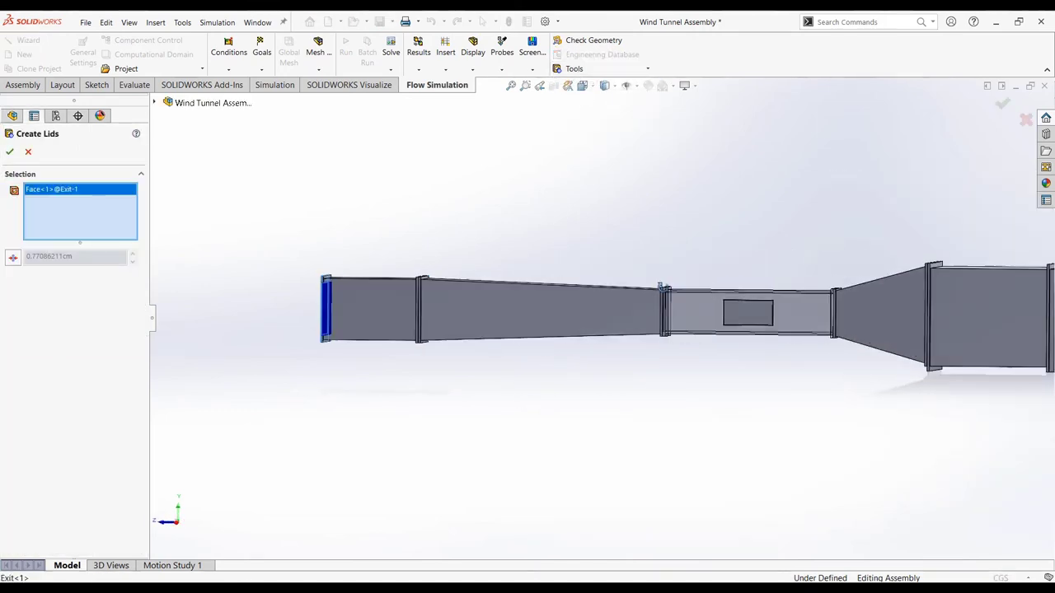
middle_click_drag(555, 294, 749, 308)
scroll(706, 276, "down", 3)
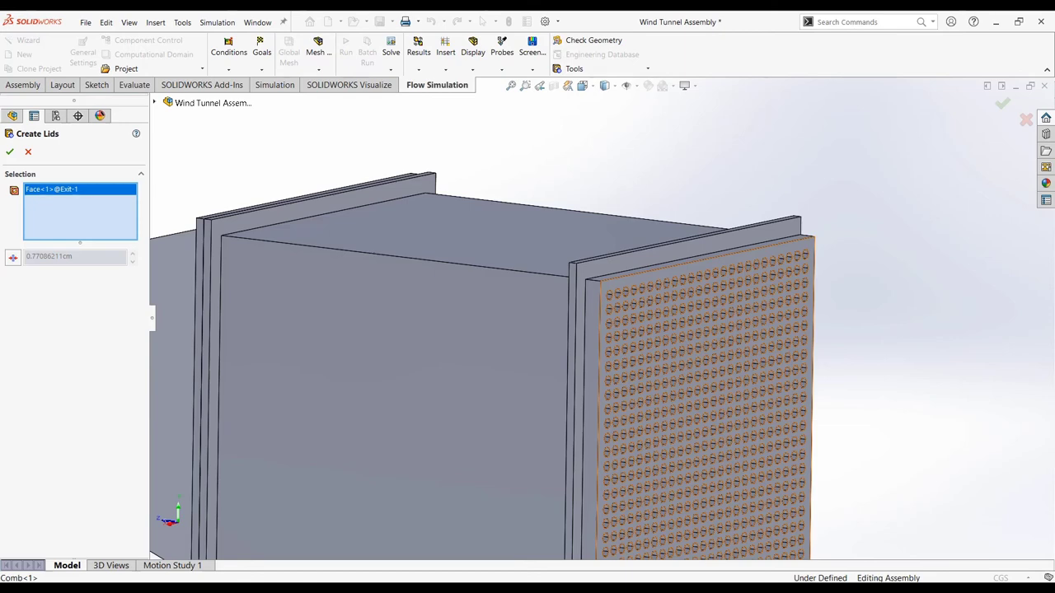
left_click(700, 396)
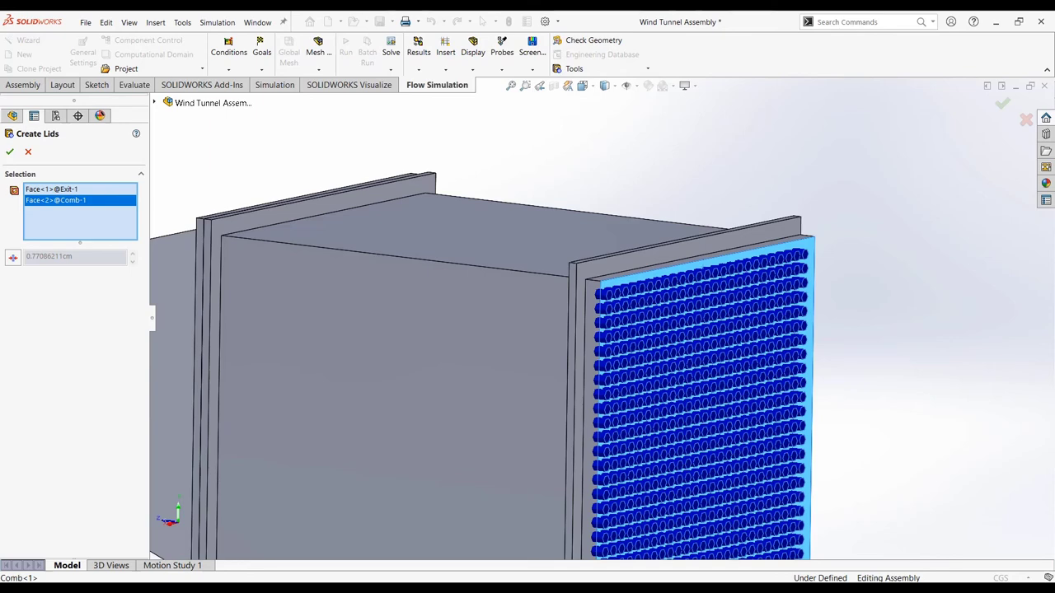
scroll(544, 355, "down", 5)
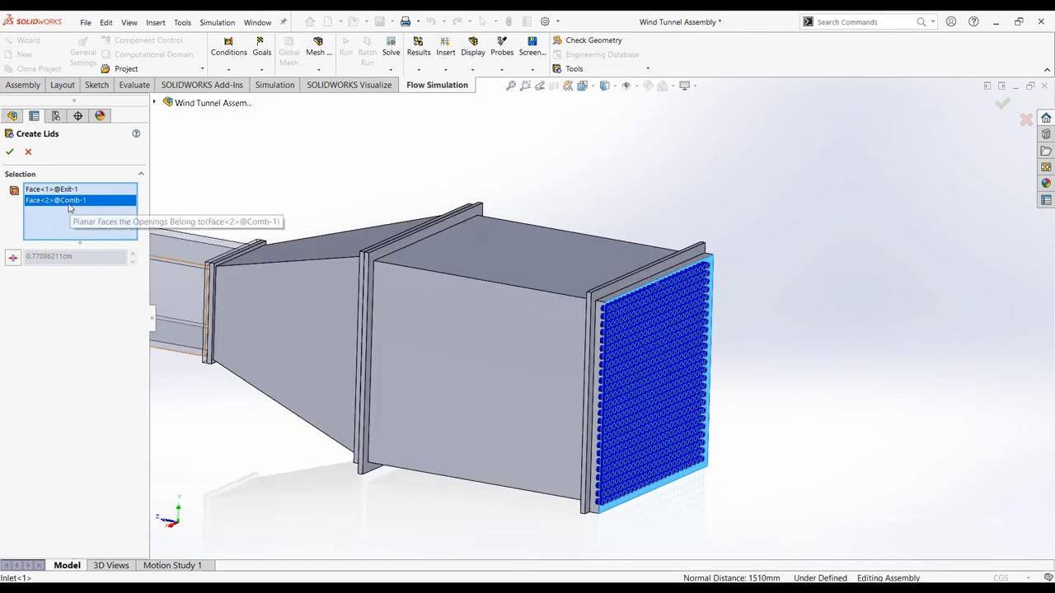
right_click(62, 200)
left_click(70, 222)
key("Return")
Move the comb inside the inlet and add a distance mate between their top faces
scroll(569, 330, "down", 5)
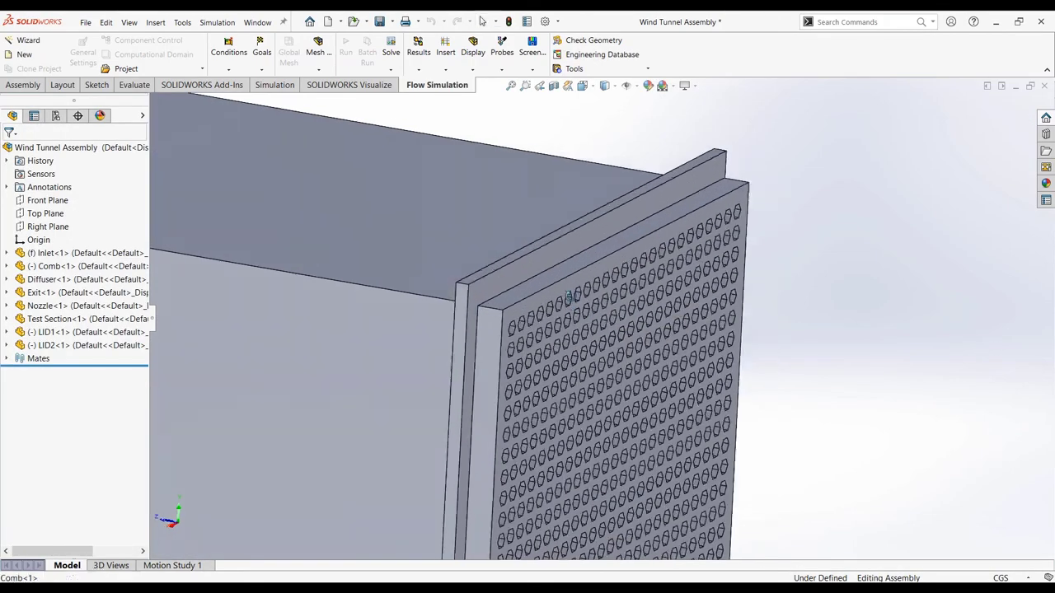
left_click(567, 334)
left_click_drag(567, 334, 538, 286)
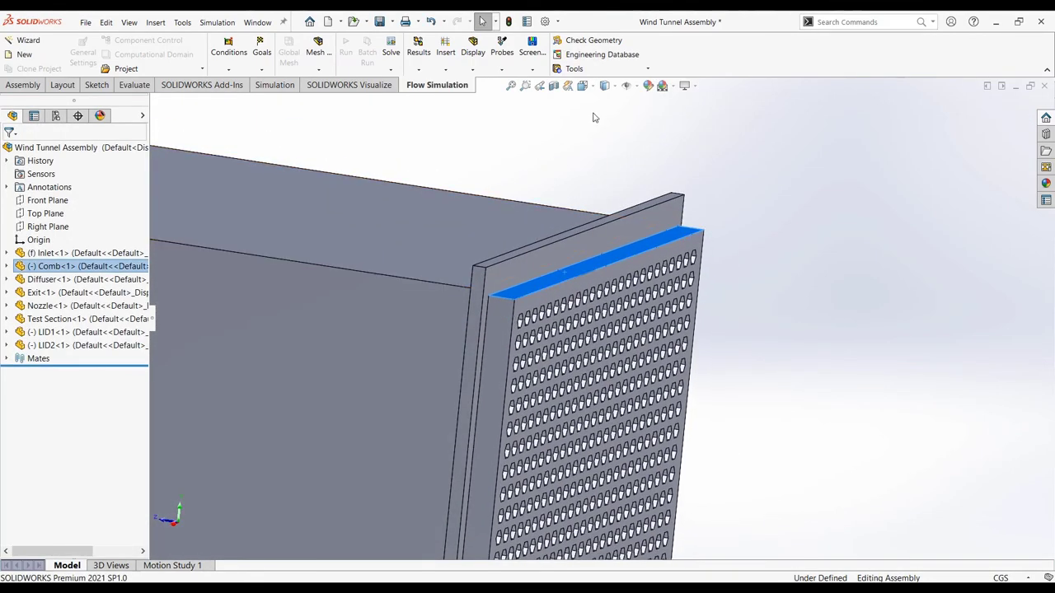
double_click(500, 257)
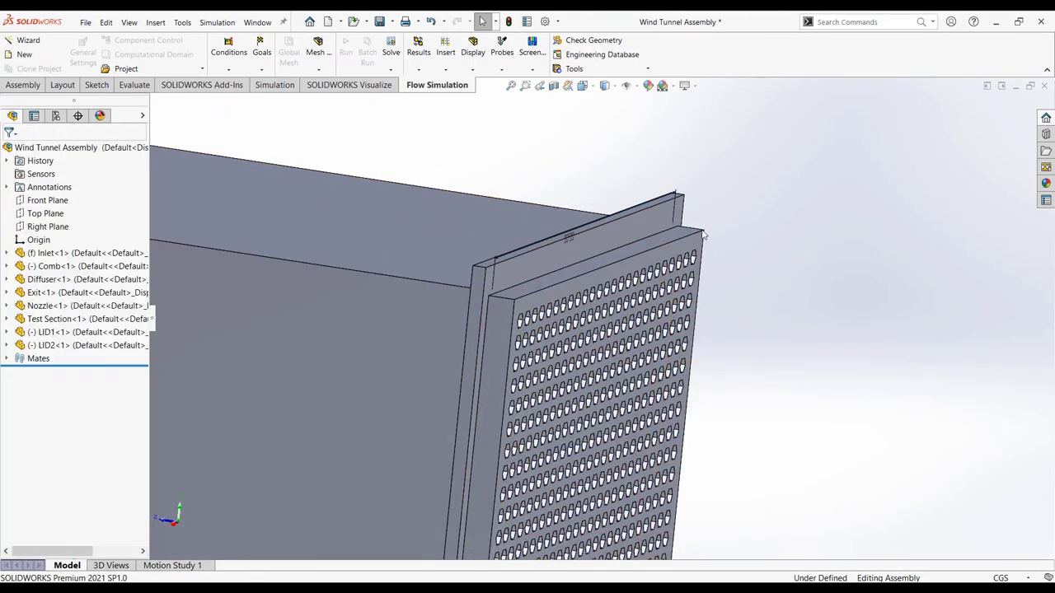
scroll(607, 207, "down", 3)
left_click(835, 244)
left_click(673, 254)
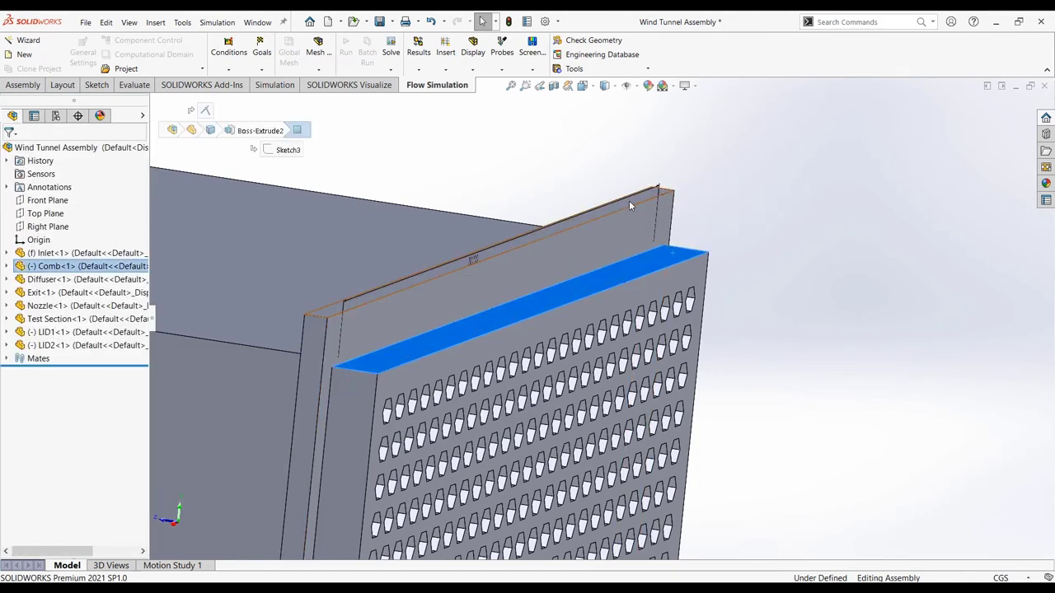
left_click(629, 200, "ctrl")
left_click(727, 194)
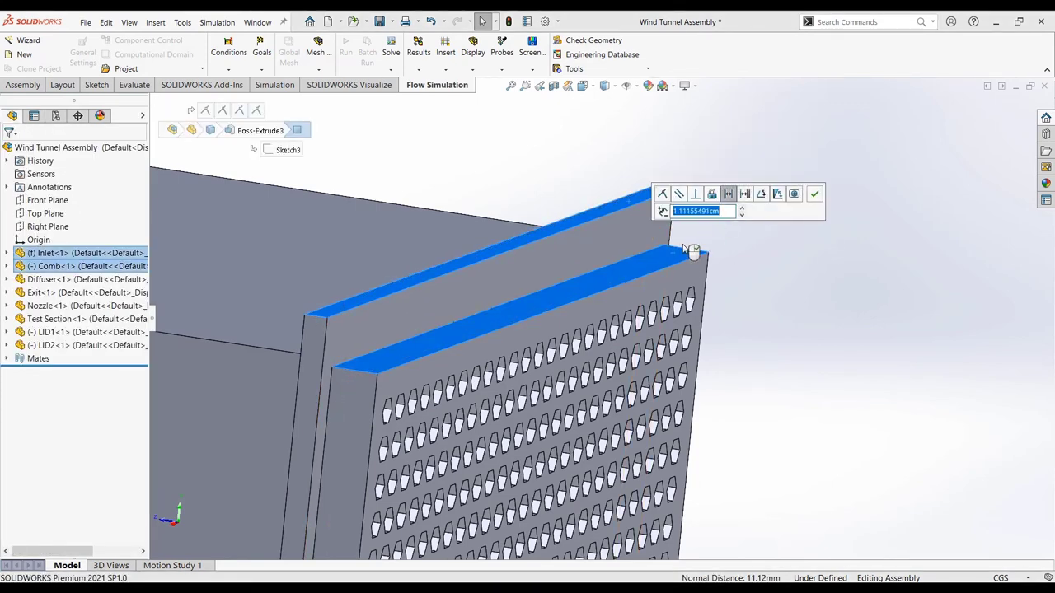
left_click(815, 193)
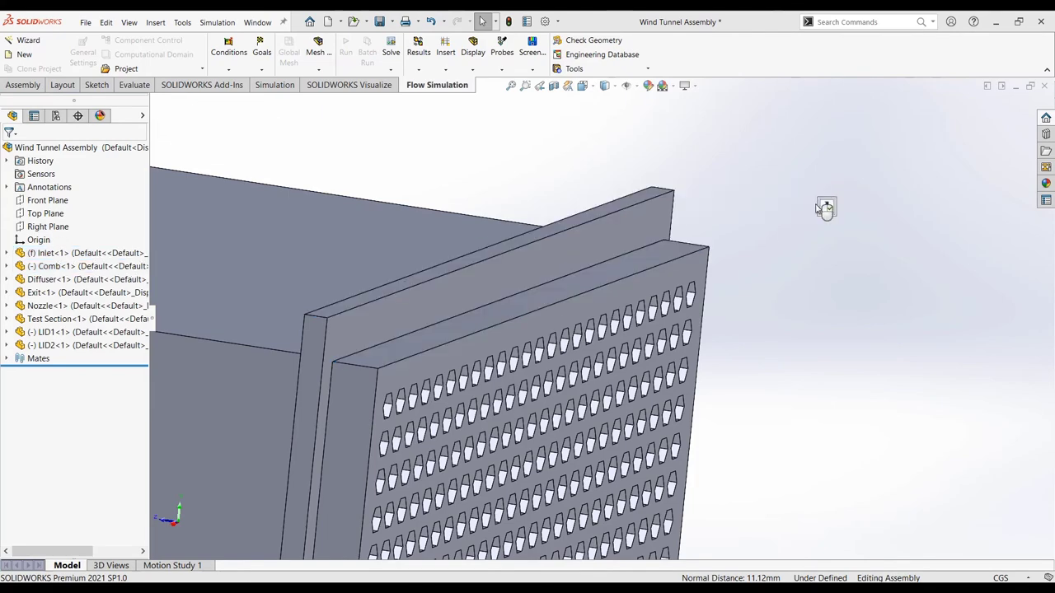
Add a 0.50cm distance mate between the comb's and inlet's side faces
mouse_move(825, 207)
middle_mouse_down()
mouse_move(354, 378)
mouse_move(471, 346)
middle_mouse_up()
left_click(397, 398)
left_click(463, 363)
left_click(482, 362, "ctrl")
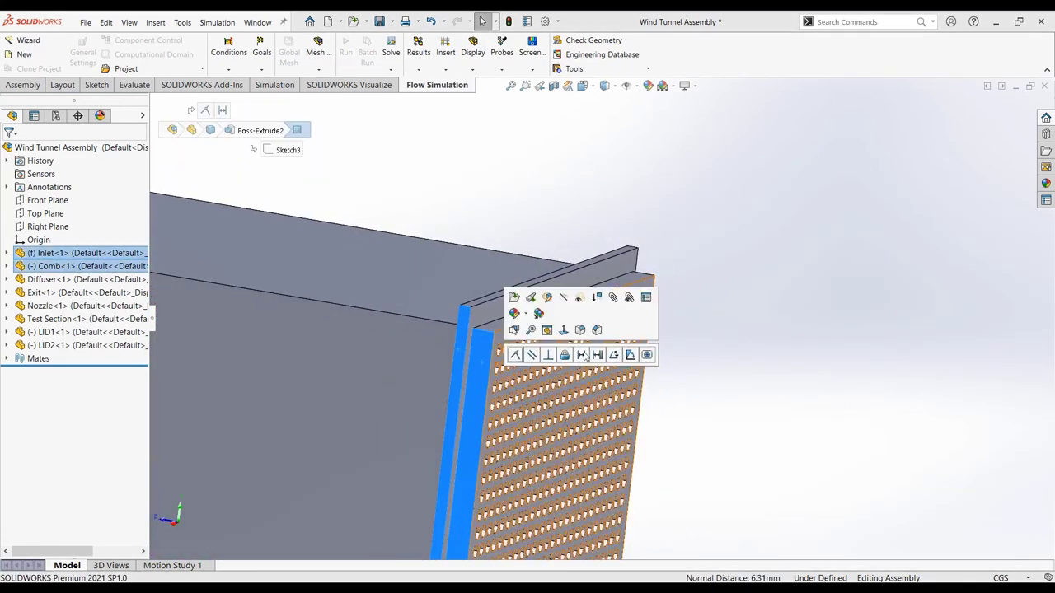
left_click(585, 356)
type("0.50cm")
left_click(667, 355)
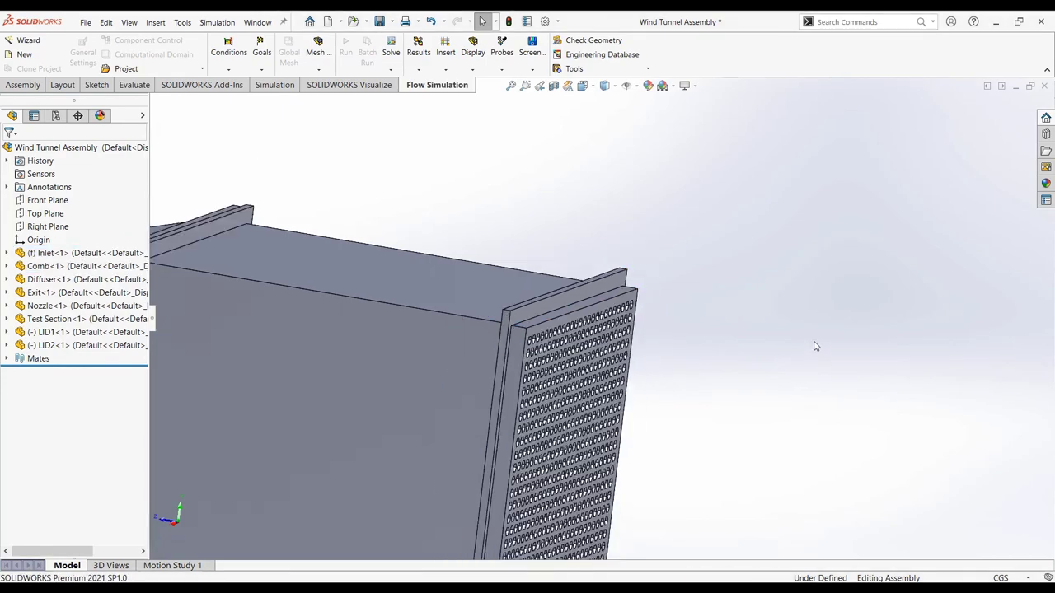
Change the Inlet's D1 sketch dimension from 1.00 to 0.50
mouse_move(814, 346)
middle_mouse_down()
mouse_move(610, 303)
mouse_move(674, 329)
middle_mouse_up()
scroll(804, 463, "down", 5)
scroll(808, 449, "up", 2)
scroll(824, 441, "up", 3)
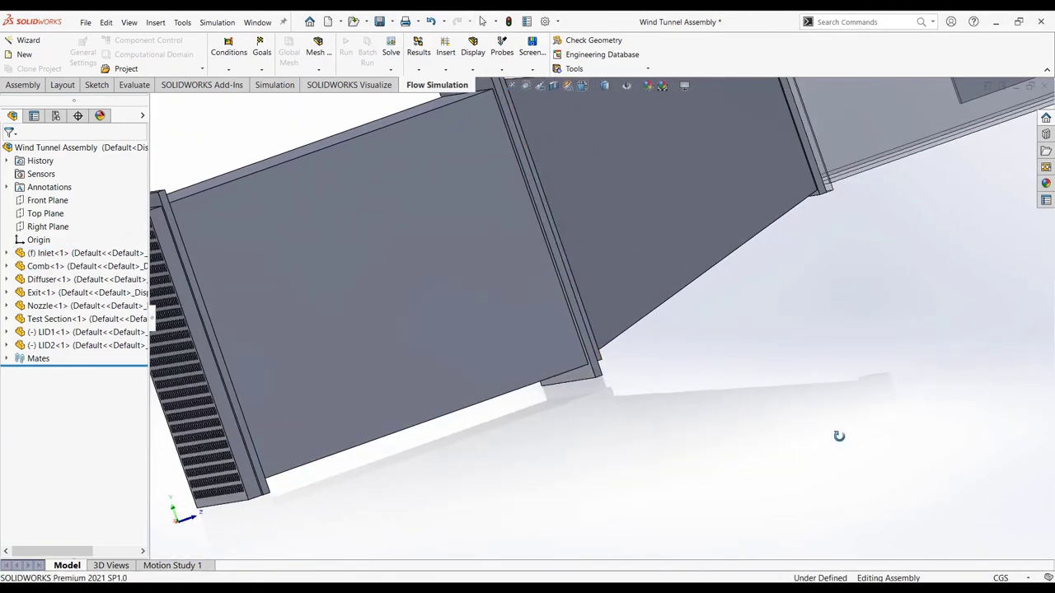
scroll(813, 433, "up", 2)
scroll(576, 172, "up", 2)
scroll(576, 172, "down", 3)
mouse_move(541, 169)
middle_mouse_down()
mouse_move(541, 437)
mouse_move(499, 421)
mouse_move(557, 379)
mouse_move(621, 357)
mouse_move(544, 372)
mouse_move(737, 349)
mouse_move(407, 243)
mouse_move(640, 354)
mouse_move(734, 464)
mouse_move(897, 349)
mouse_move(795, 272)
mouse_move(777, 271)
mouse_move(560, 280)
mouse_move(349, 317)
mouse_move(335, 365)
mouse_move(278, 332)
mouse_move(220, 339)
mouse_move(327, 372)
mouse_move(390, 289)
mouse_move(459, 248)
mouse_move(394, 249)
mouse_move(519, 273)
mouse_move(539, 297)
mouse_move(335, 277)
mouse_move(372, 455)
middle_mouse_up()
scroll(676, 337, "down", 3)
scroll(778, 271, "down", 3)
scroll(560, 280, "up", 3)
scroll(391, 290, "down", 3)
left_click(528, 289)
scroll(466, 313, "down", 3)
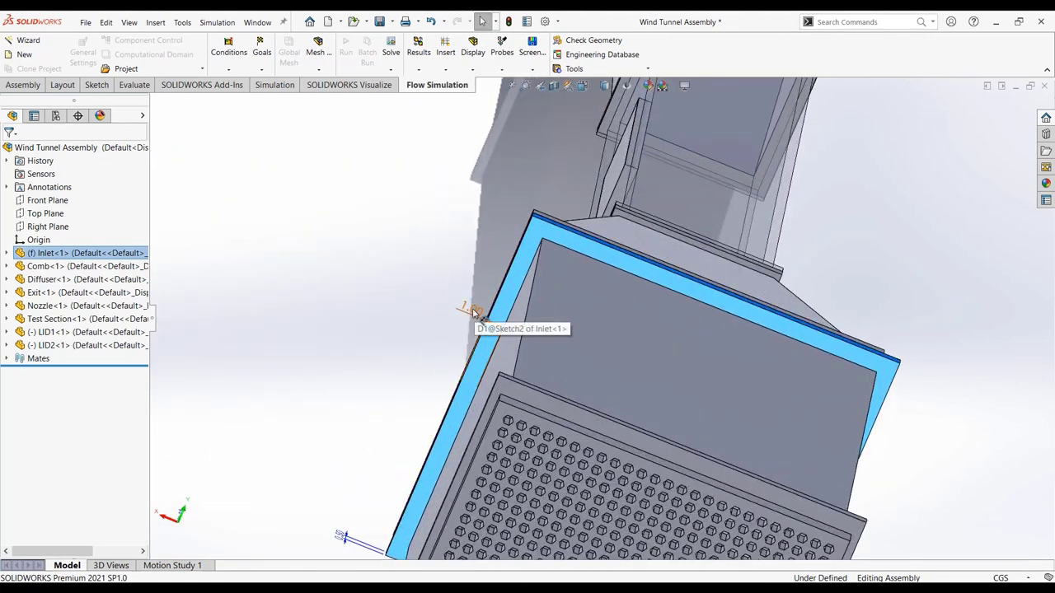
double_click(471, 310)
type("00cm")
key("Return")
double_click(471, 310)
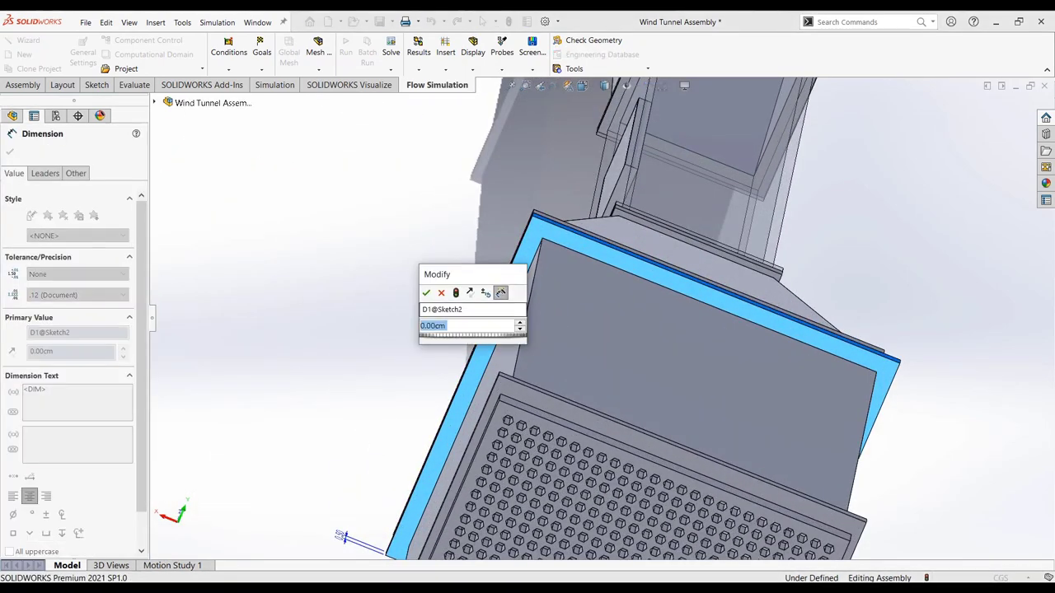
type("0.5")
key("Return")
left_click(344, 270)
key("ctrl+shift+z")
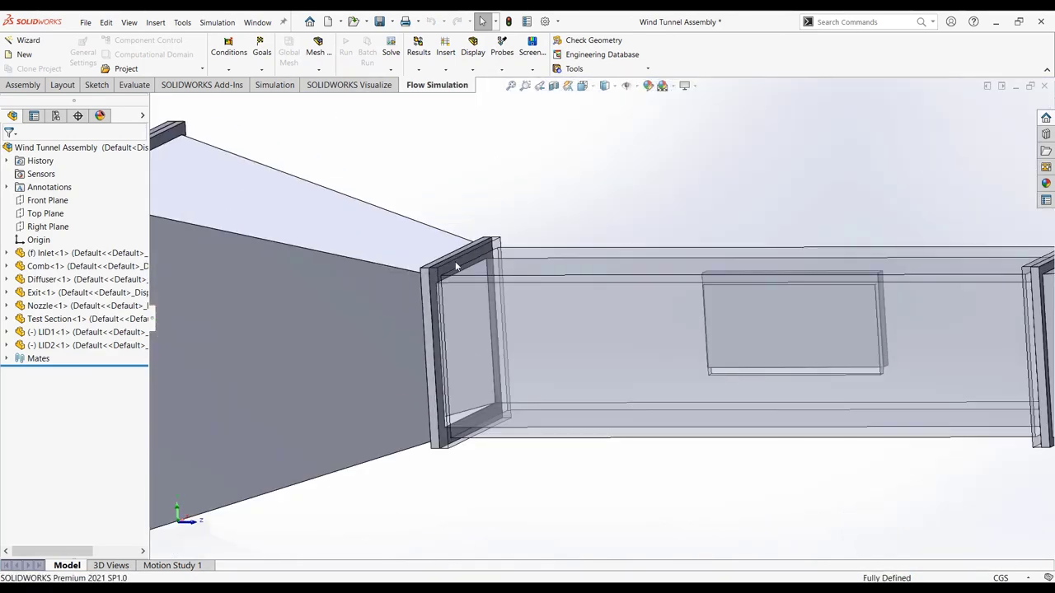
Recheck the Inlet's D1@Sketch3 dimension from a side view, leaving it unchanged
middle_click_drag(456, 265, 447, 326)
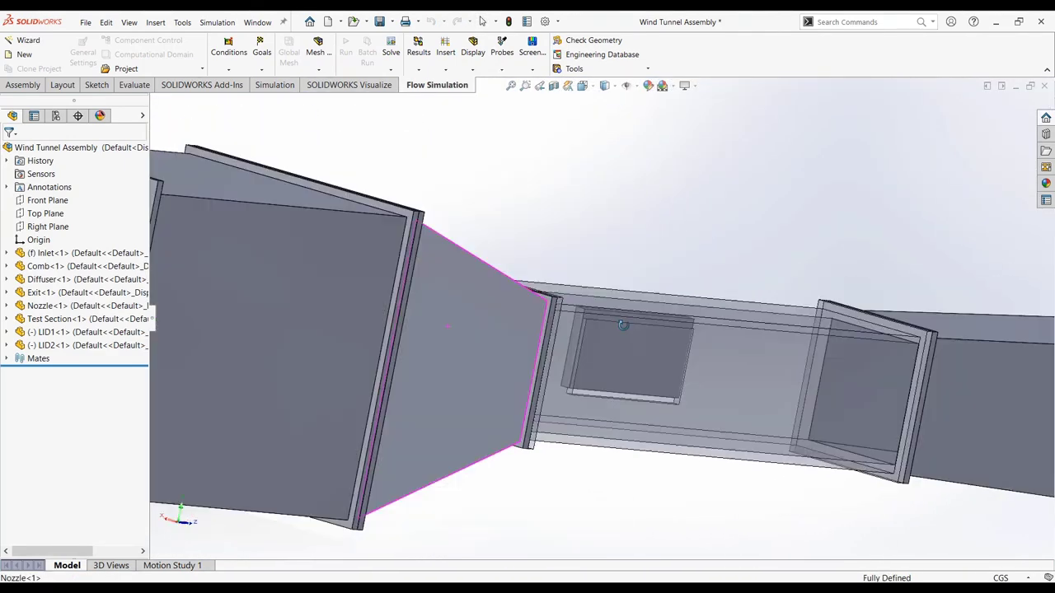
middle_click_drag(624, 325, 567, 334)
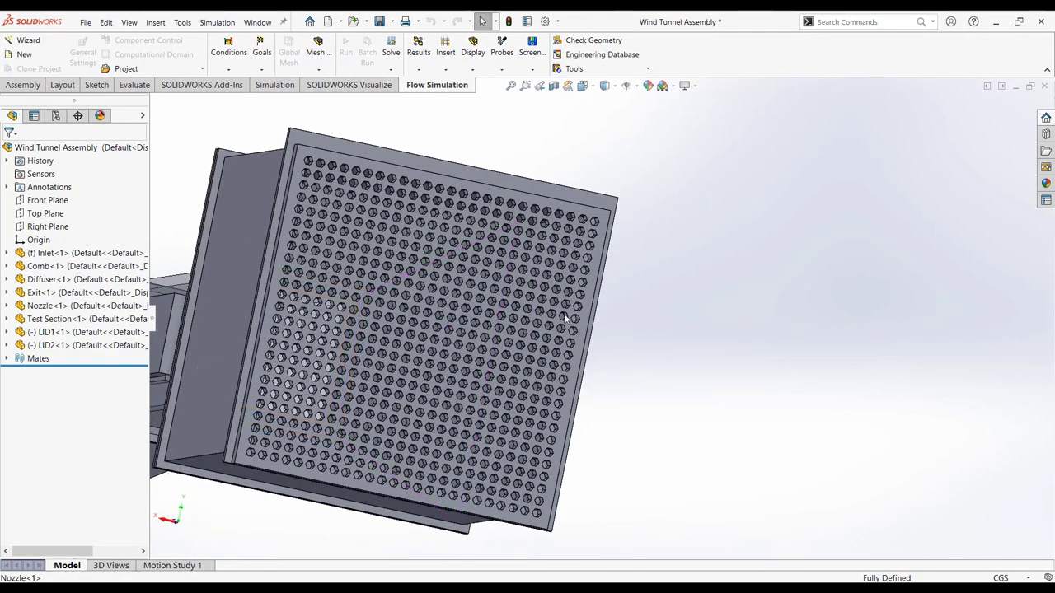
key("ctrl+3")
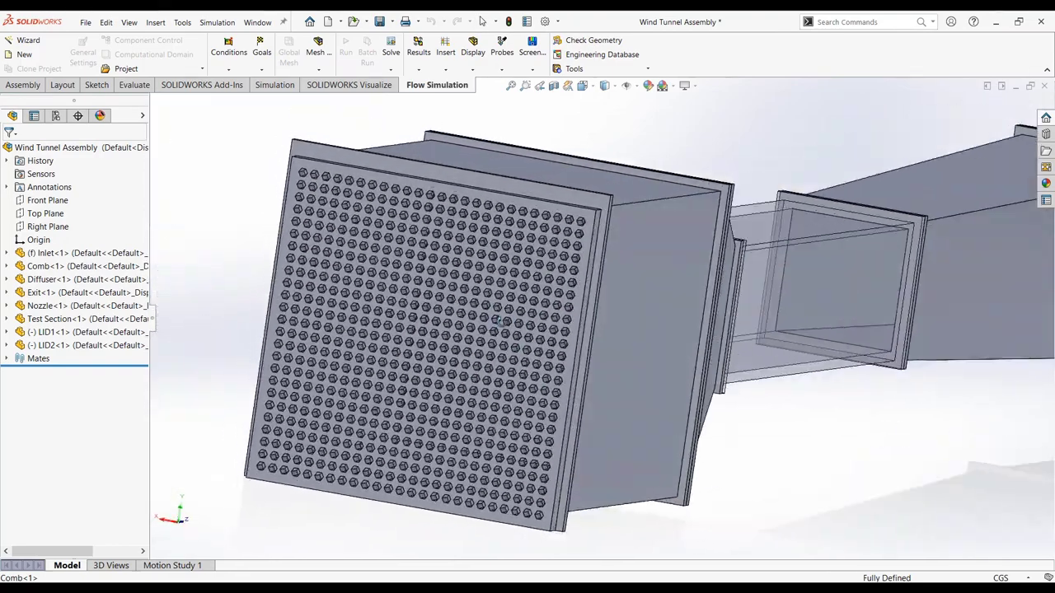
mouse_move(577, 191)
middle_mouse_down()
mouse_move(535, 192)
mouse_move(577, 273)
mouse_move(557, 242)
middle_mouse_up()
left_click(535, 193)
double_click(670, 159)
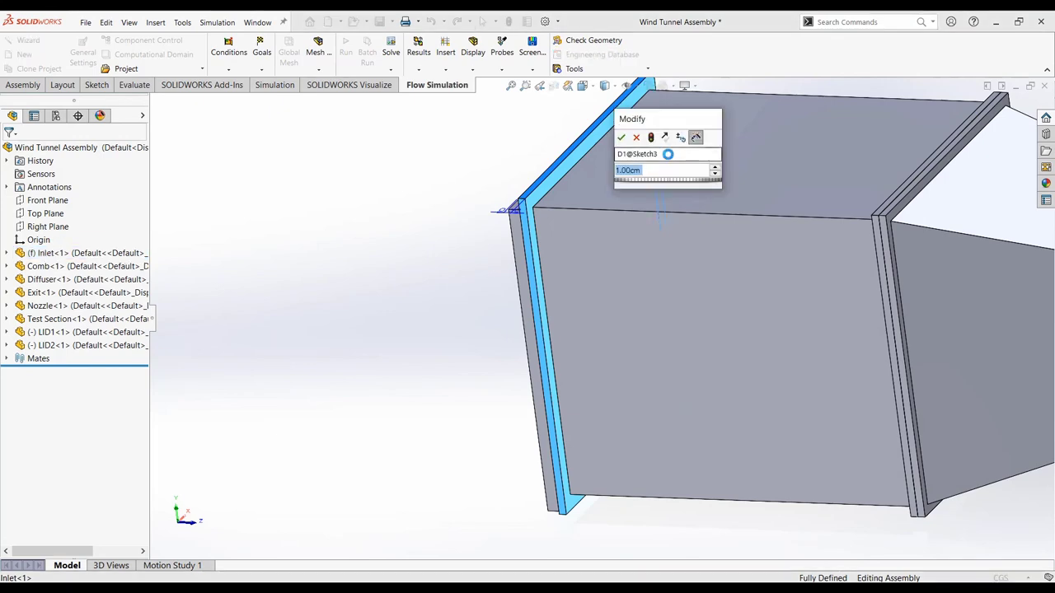
key("Escape")
left_click(363, 197)
middle_click_drag(363, 198, 490, 195)
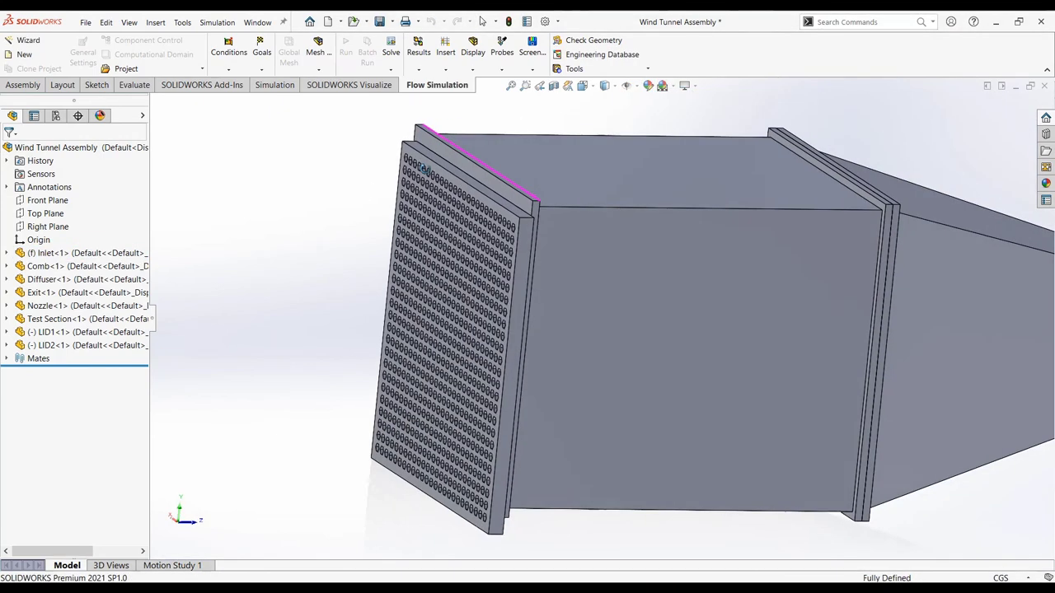
Delete the Distance2 mate and change Distance1 to a Coincident mate
left_click(8, 358)
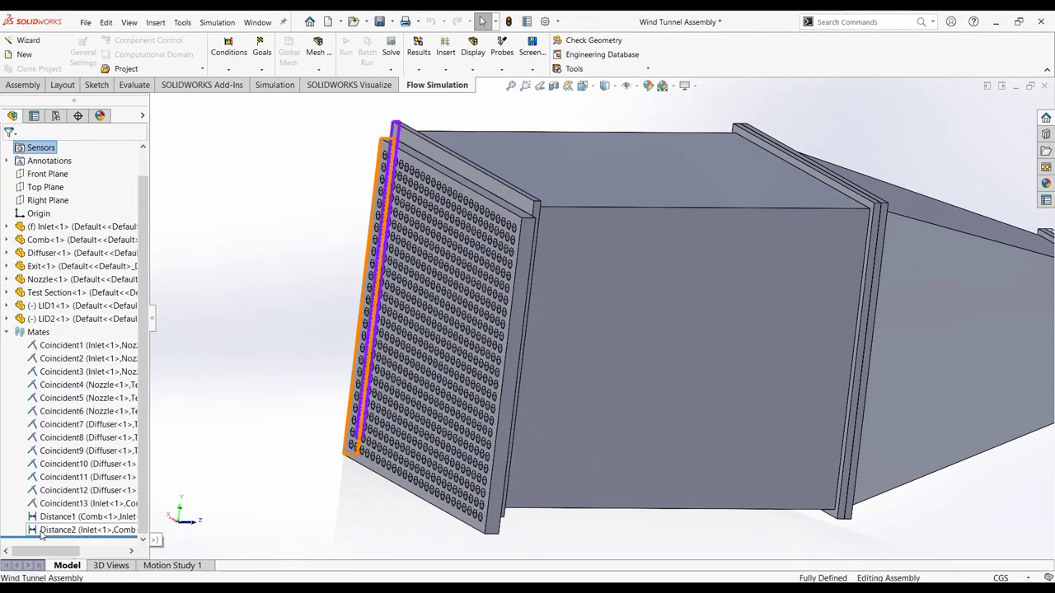
left_click(58, 530)
key("Delete")
key("Return")
left_click(60, 529)
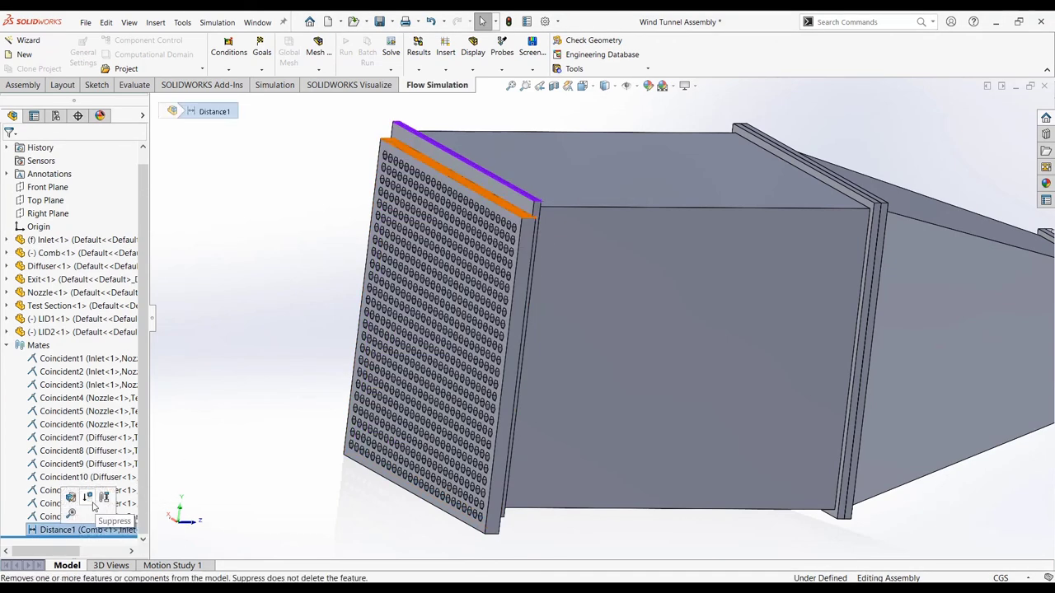
left_click(74, 503)
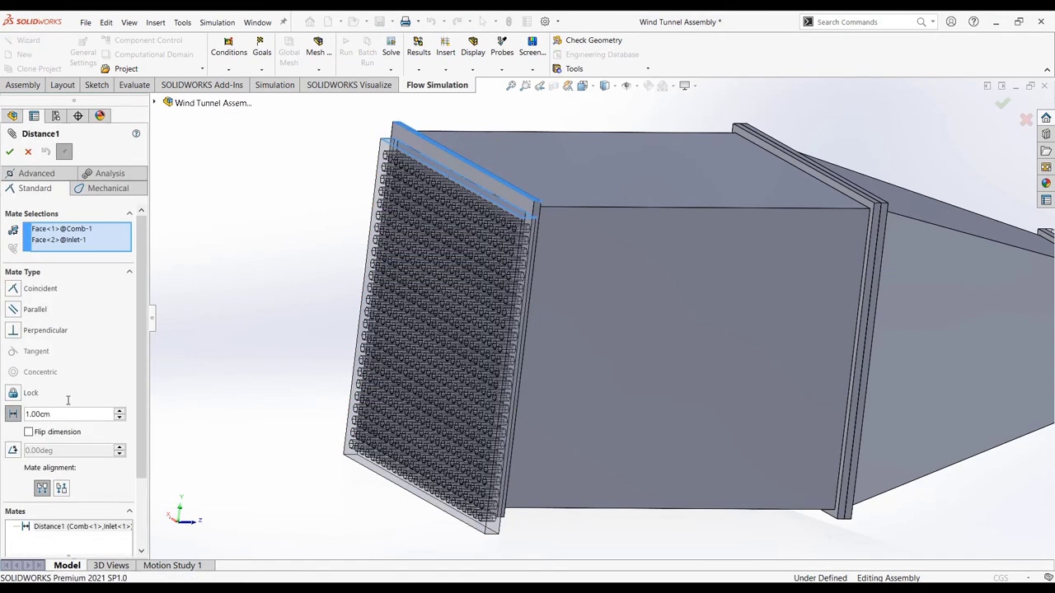
left_click(13, 290)
left_click(9, 151)
Add a second Coincident mate between matching comb and inlet faces
left_click(521, 263)
scroll(521, 262, "down", 3)
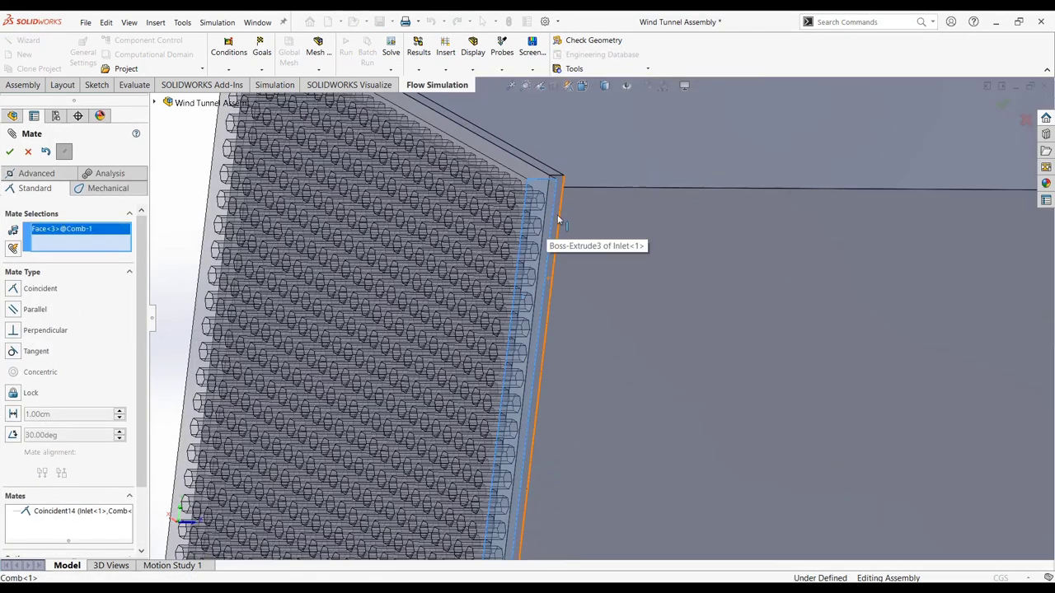
left_click(554, 211)
left_click(702, 198)
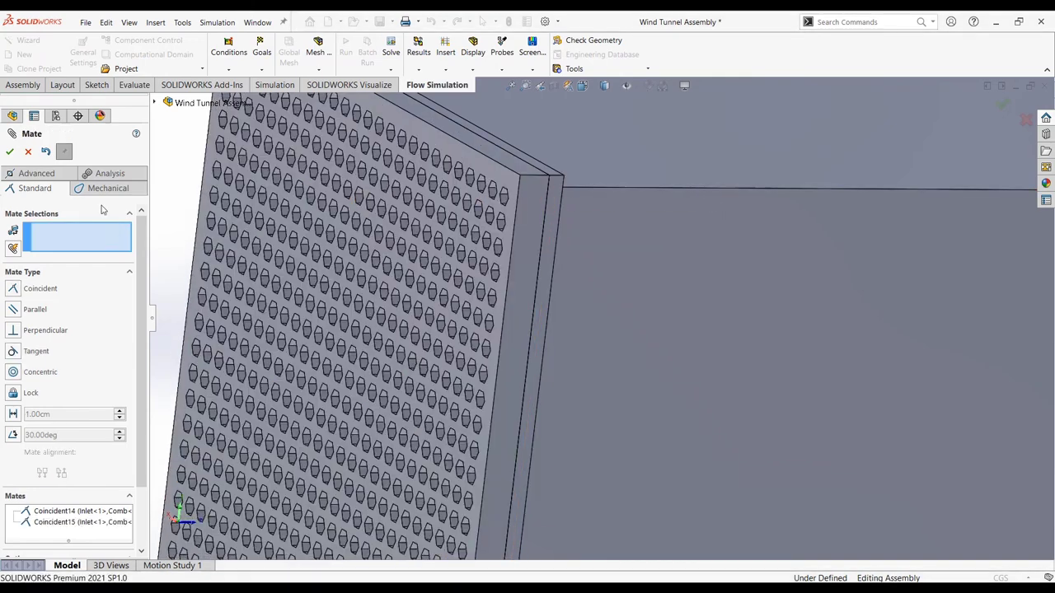
left_click(9, 151)
middle_click_drag(236, 238, 282, 304)
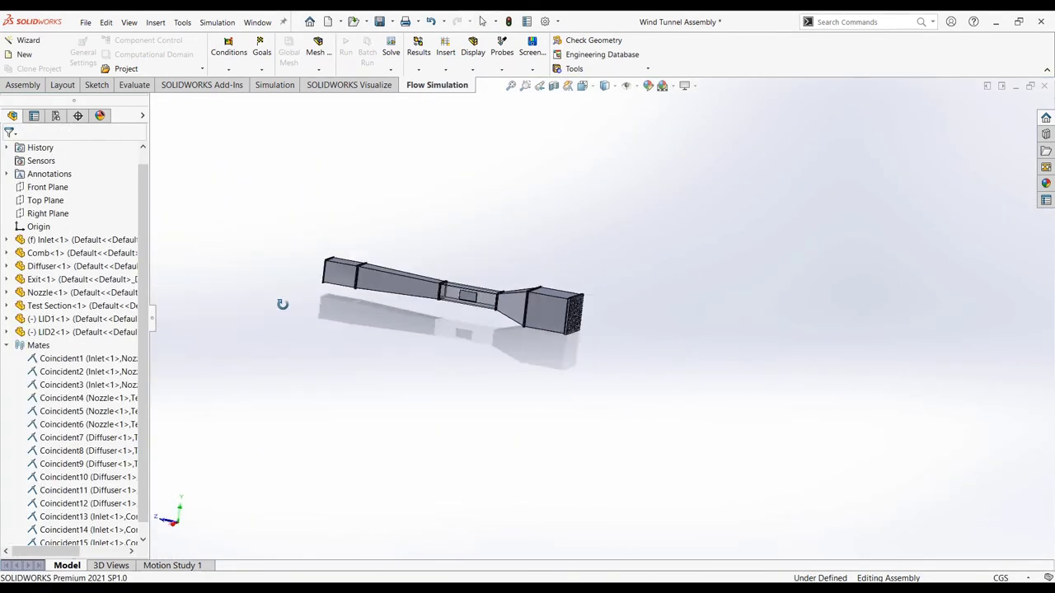
key("f")
scroll(825, 371, "down", 5)
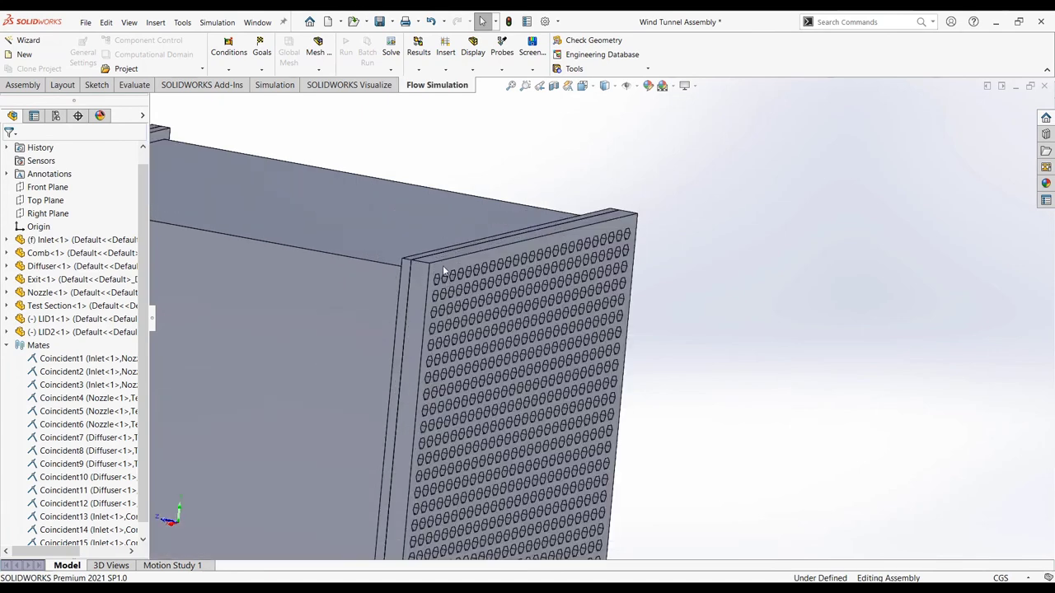
mouse_move(443, 266)
middle_mouse_down()
mouse_move(473, 257)
mouse_move(448, 261)
middle_mouse_up()
In the Comb part, extrude Sketch3 as Boss-Extrude3 with a 3.00 cm depth
left_click(448, 261)
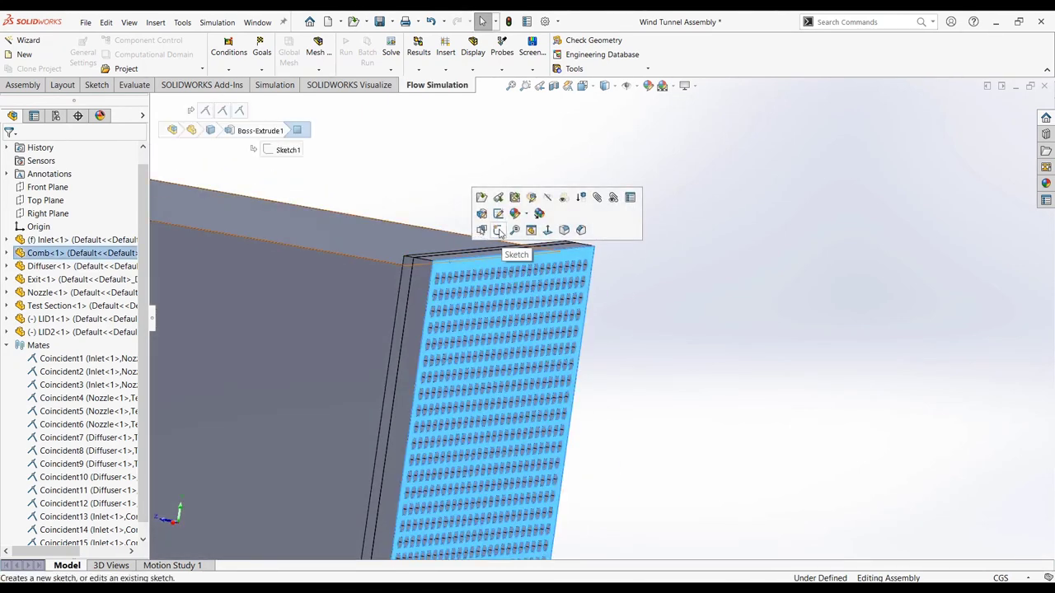
left_click(482, 198)
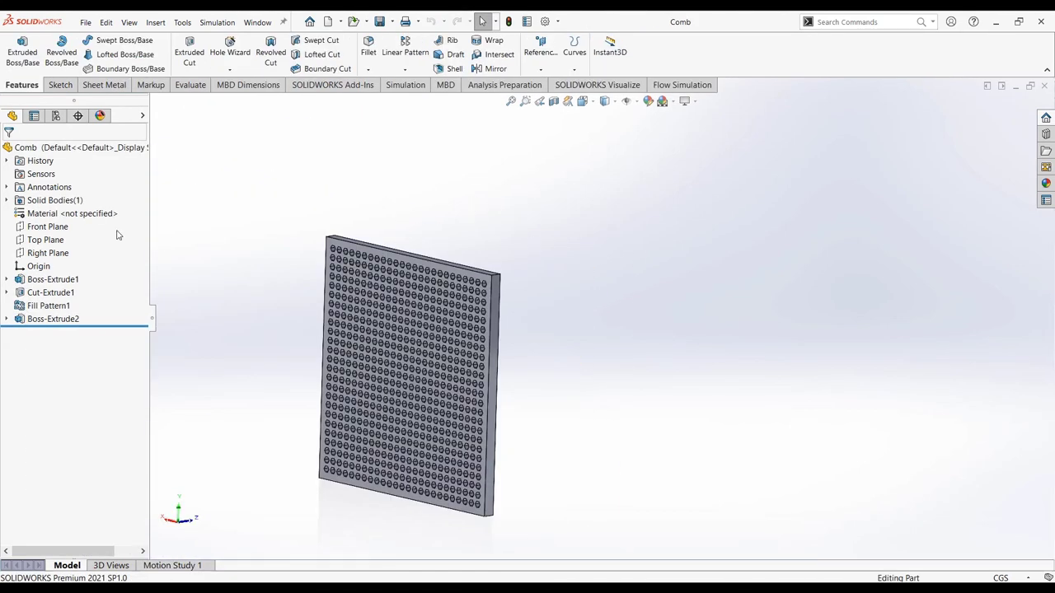
middle_click_drag(292, 275, 239, 278)
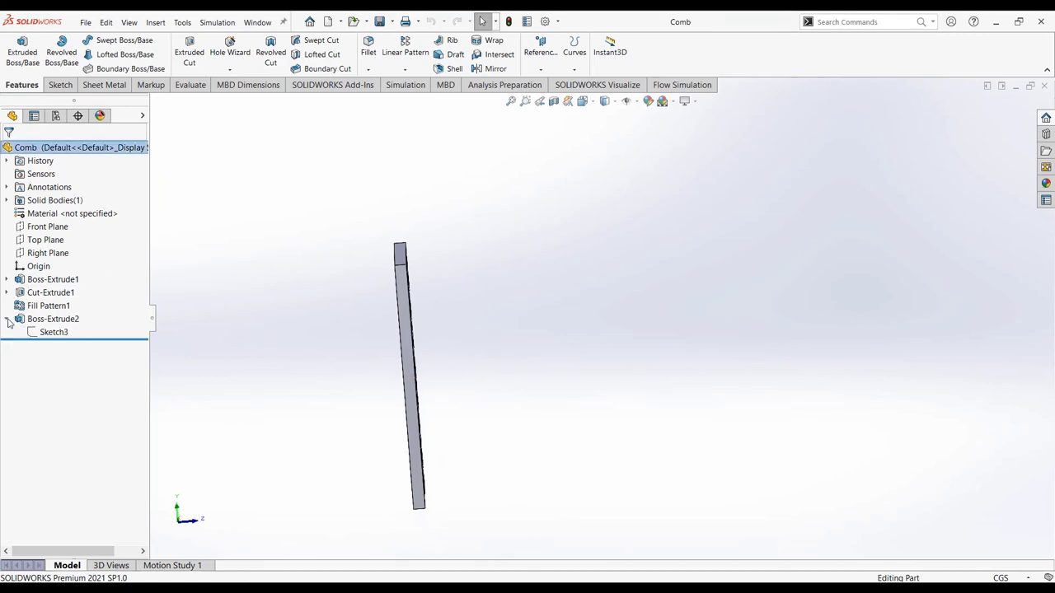
left_click(54, 332)
key("ctrl+8")
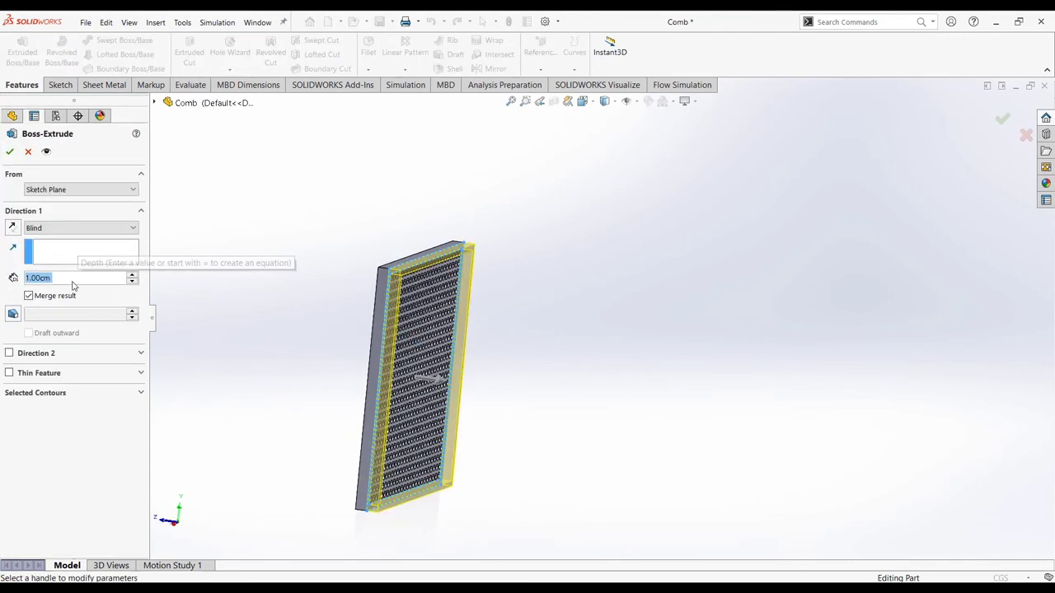
key("Return")
left_click(9, 151)
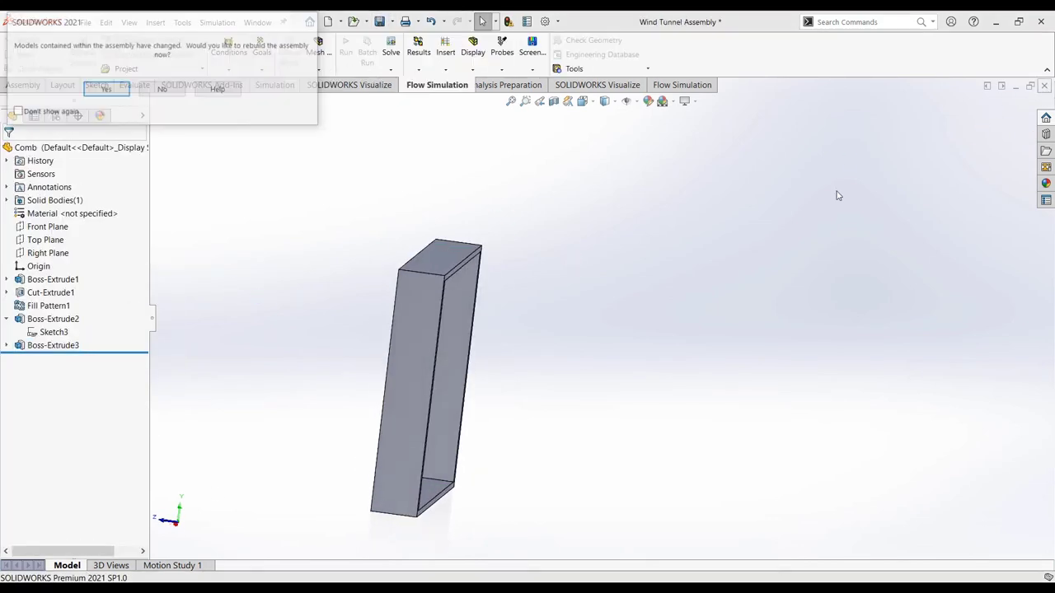
Back in the wind tunnel assembly, create LID3 on the comb's front face
key("Return")
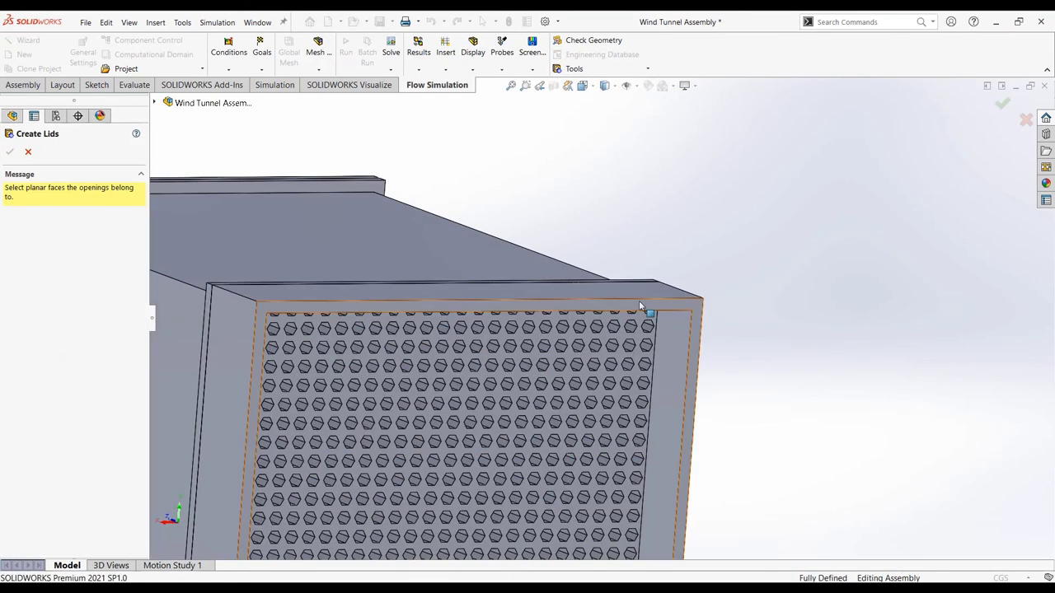
left_click(568, 311)
left_click(10, 152)
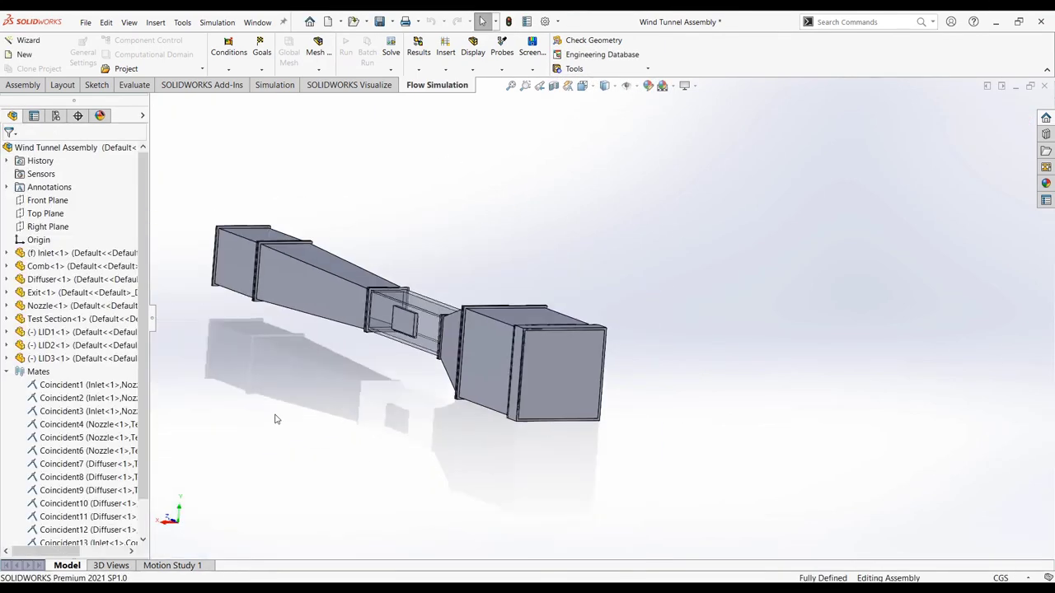